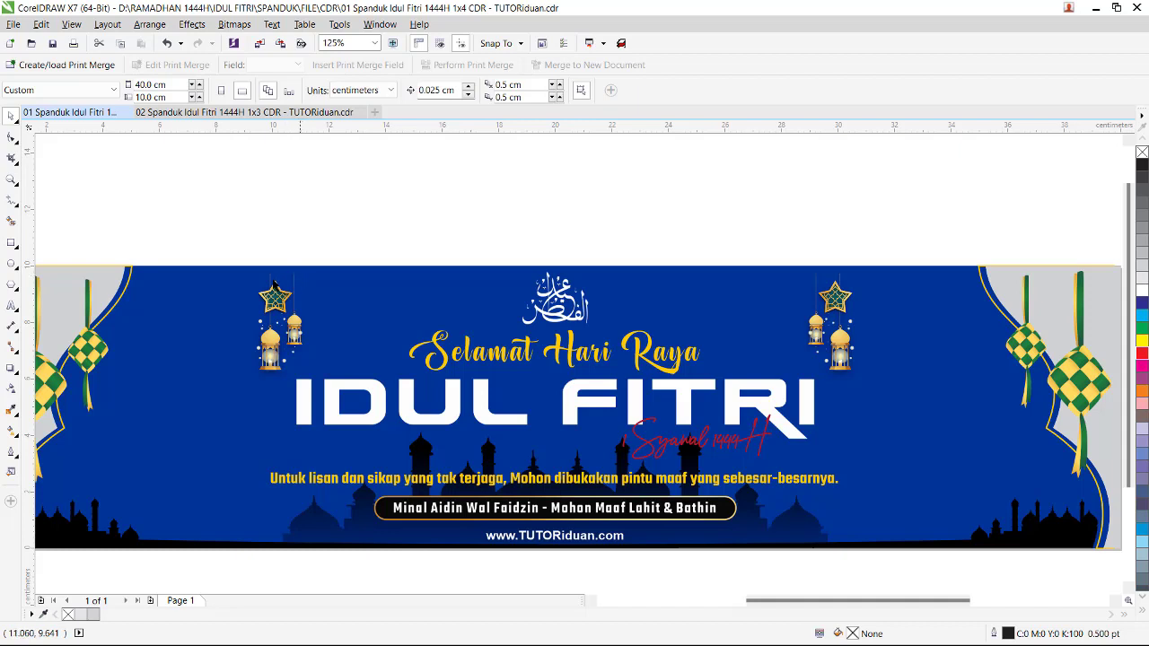
# Draw a tall rectangle left of the banner, matching its height, and convert it to curves
pyautogui.click(11, 181)
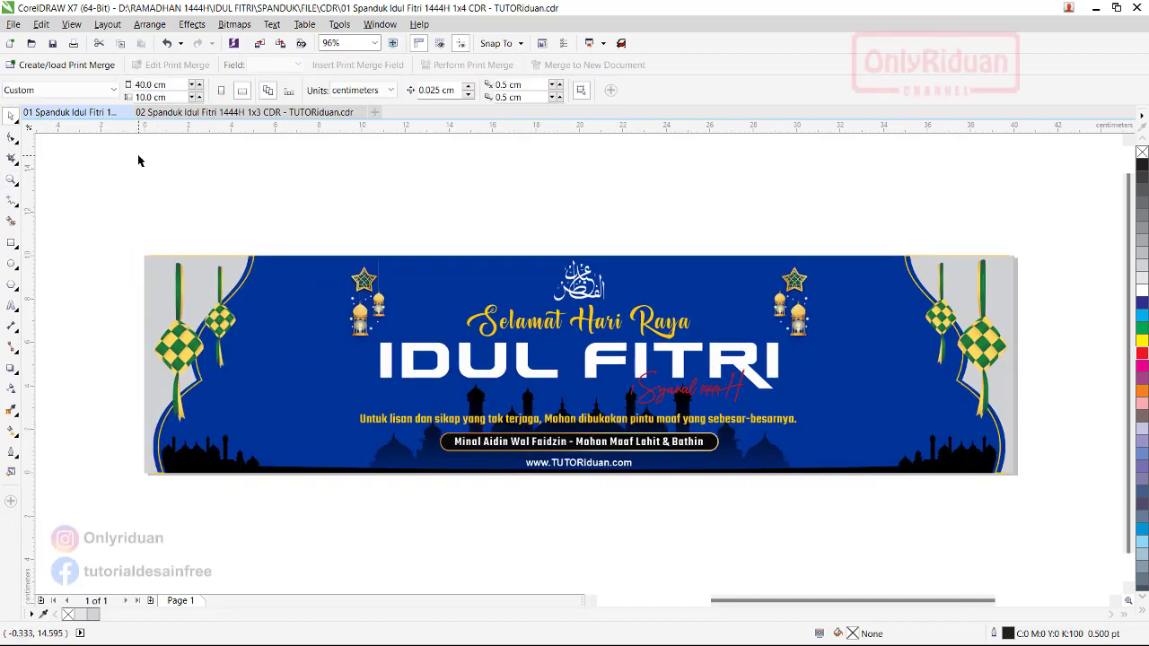
pyautogui.rightClick(105, 156)
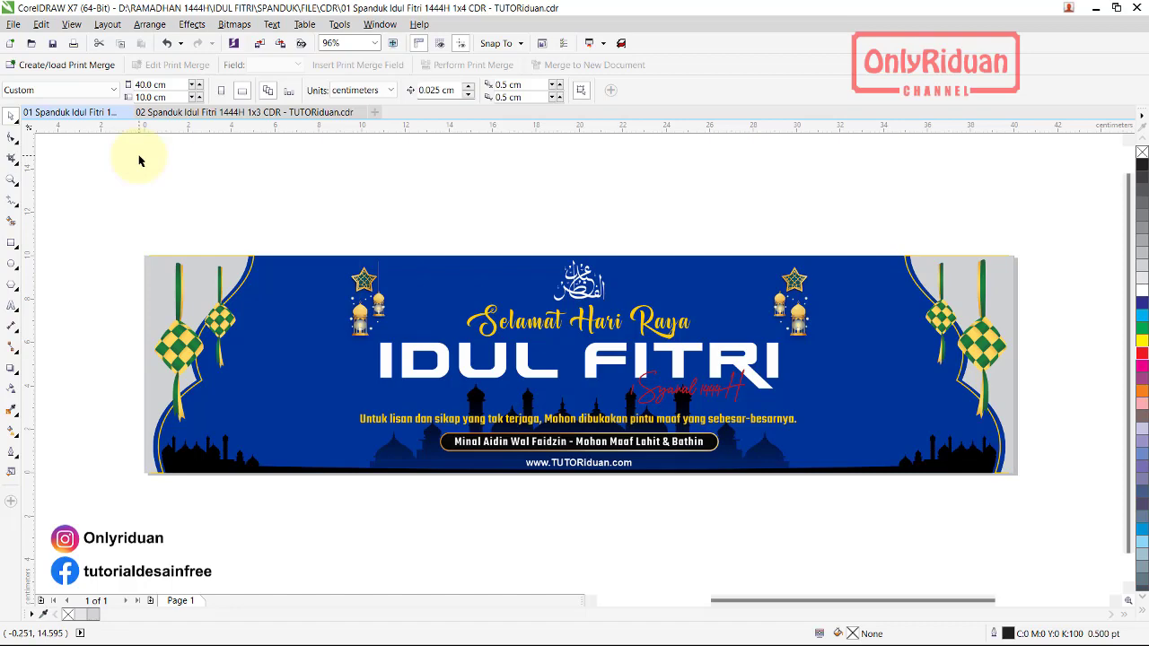
pyautogui.click(590, 601)
pyautogui.scroll(4, 387, 279)
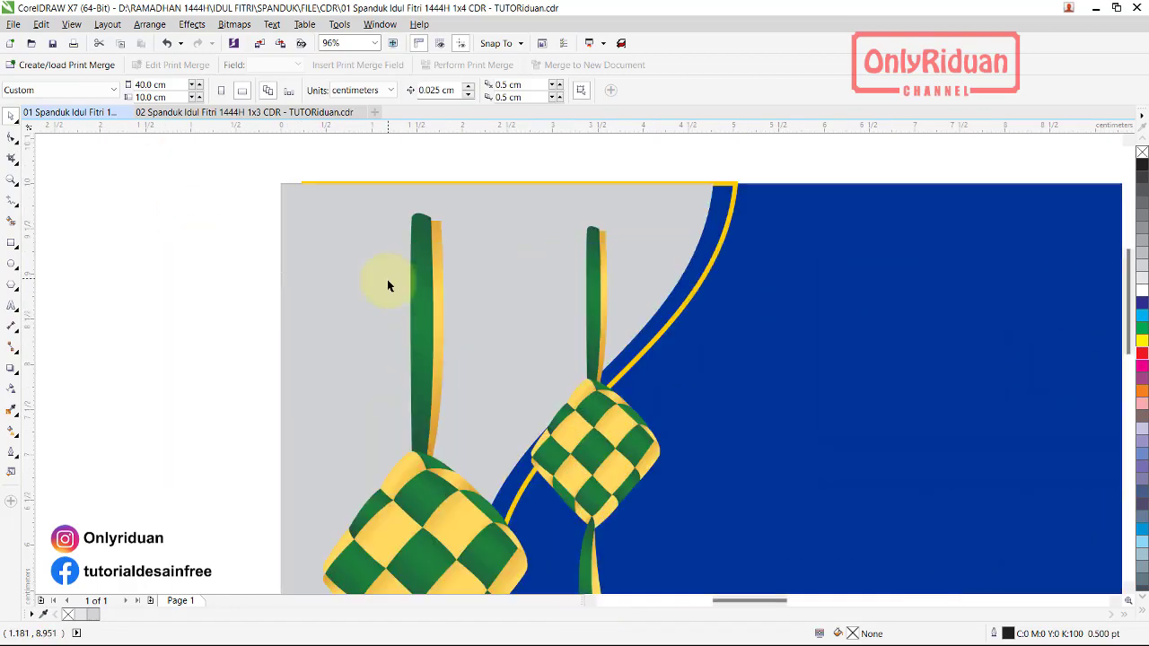
pyautogui.scroll(-2, 344, 248)
pyautogui.scroll(-2, 343, 247)
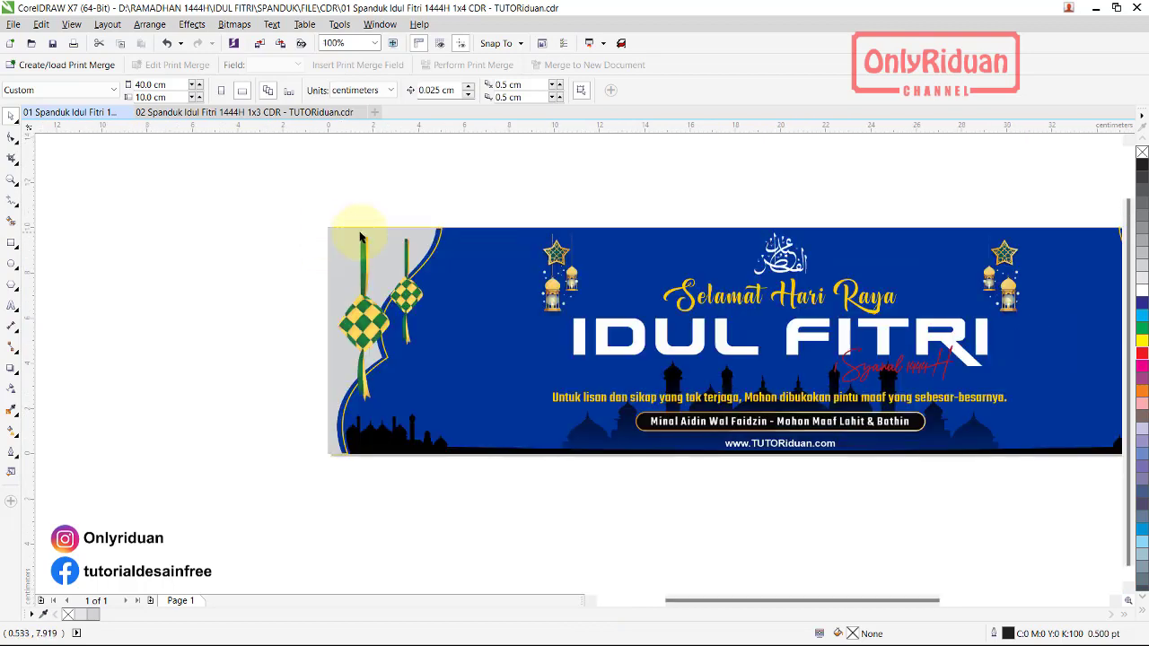
pyautogui.click(12, 242)
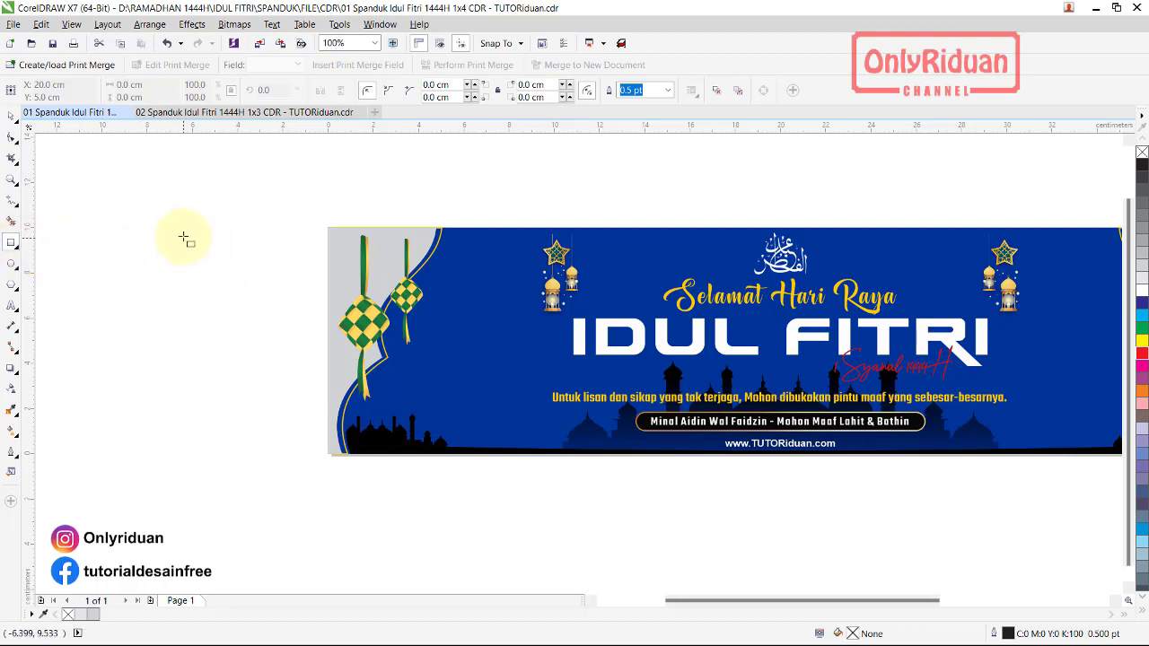
pyautogui.moveTo(176, 222); pyautogui.dragTo(308, 451)
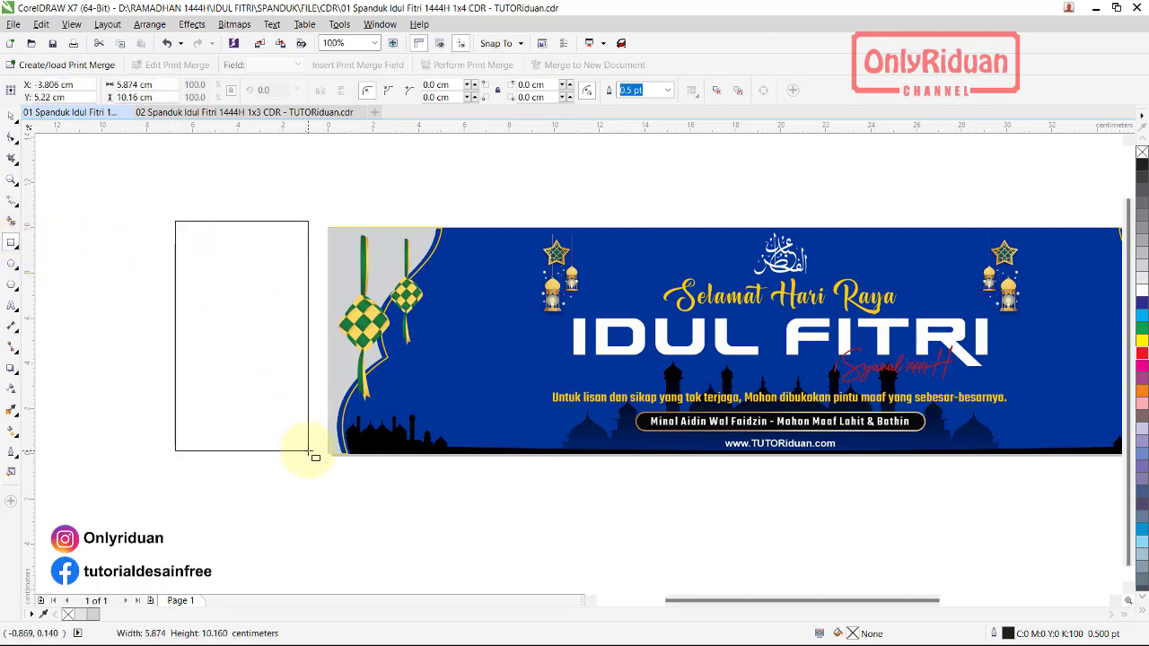
pyautogui.moveTo(308, 451); pyautogui.dragTo(309, 445)
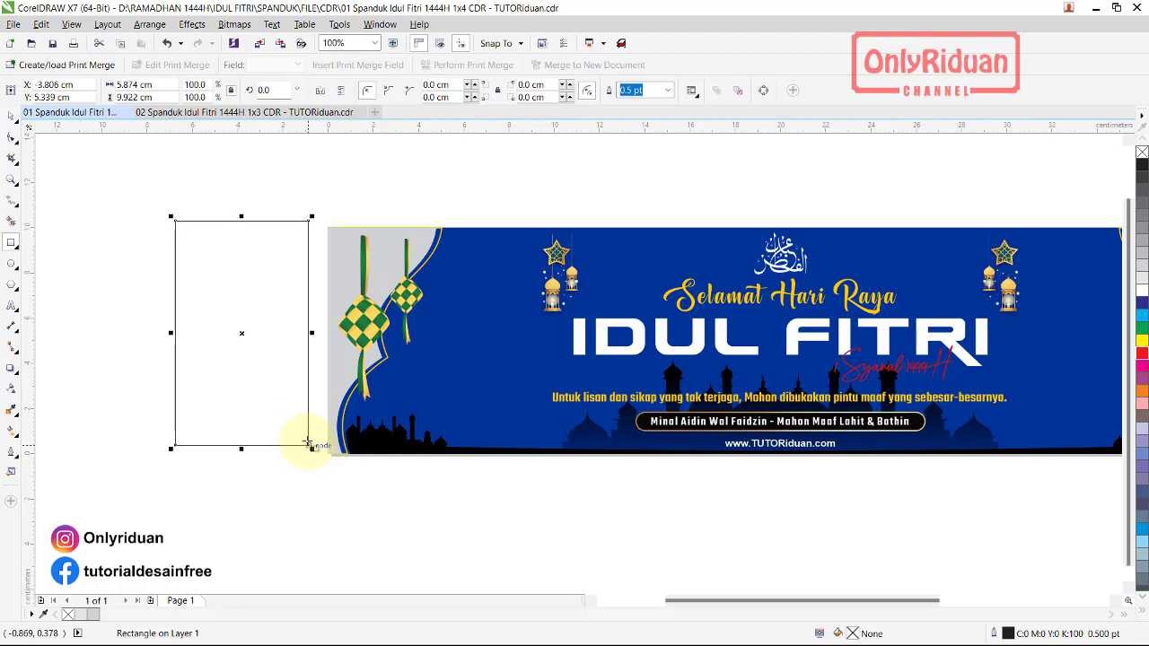
pyautogui.rightClick(242, 333)
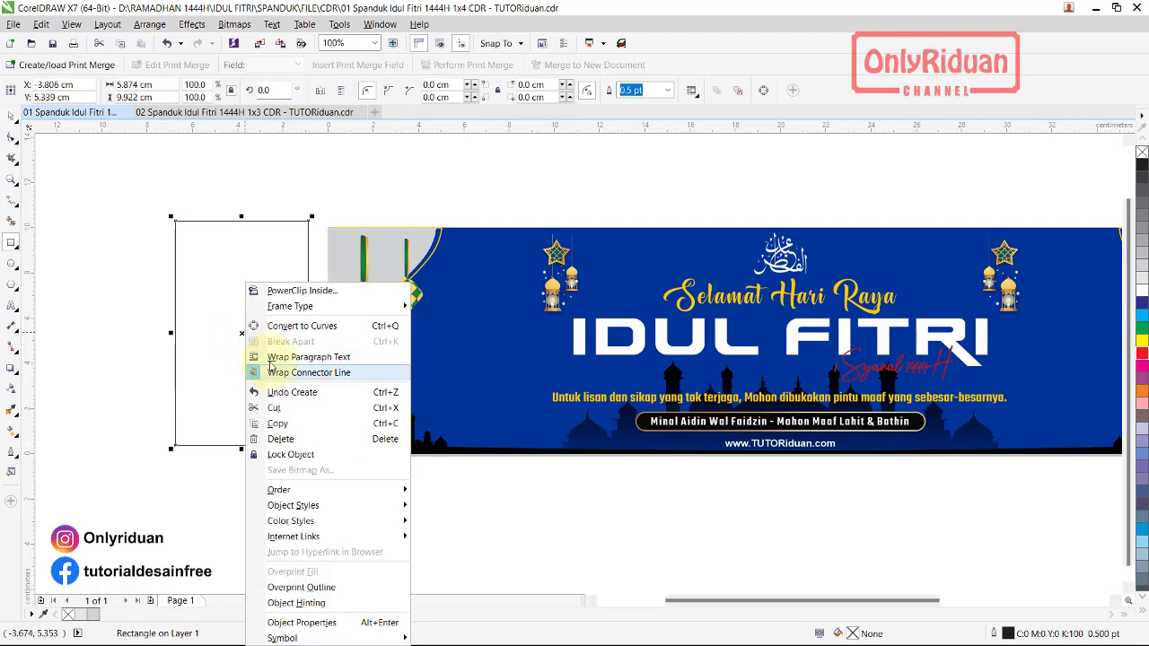
pyautogui.click(292, 326)
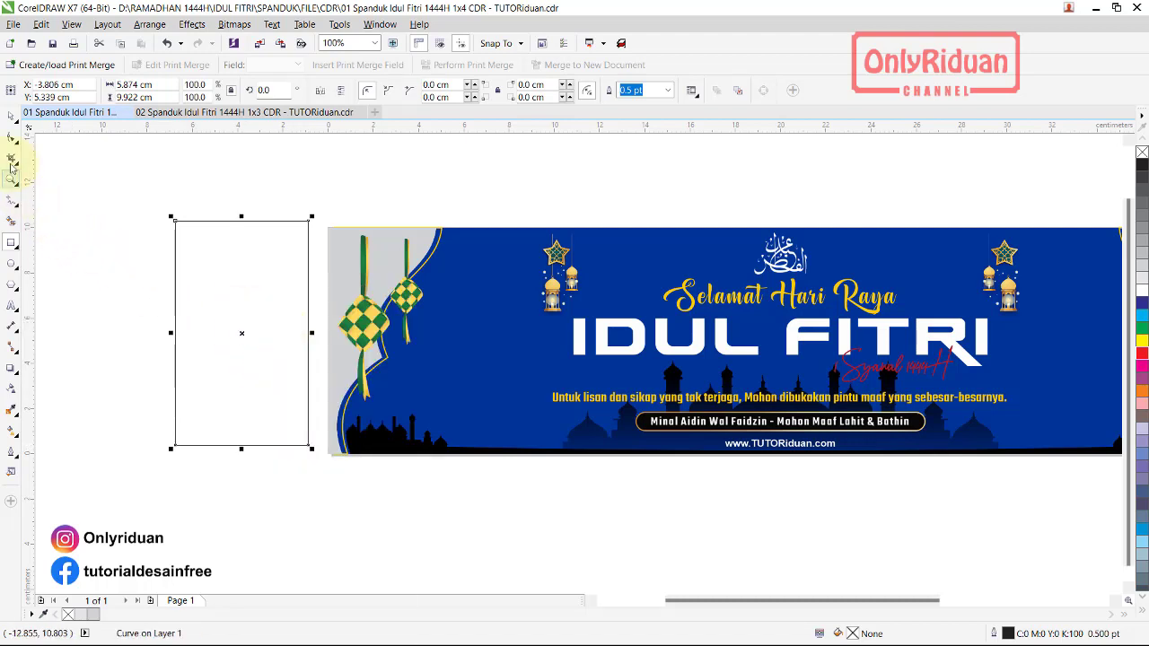
# Slant the right edge by moving the bottom-right node, then add a node and curve the lower segment
pyautogui.click(11, 137)
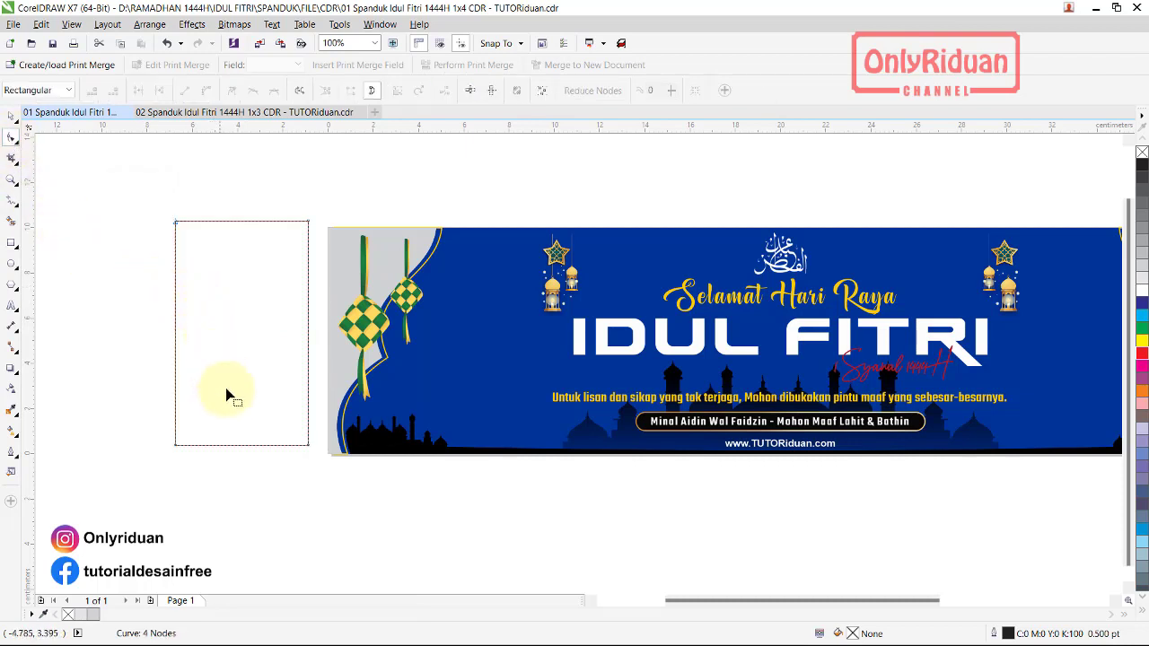
pyautogui.click(307, 445)
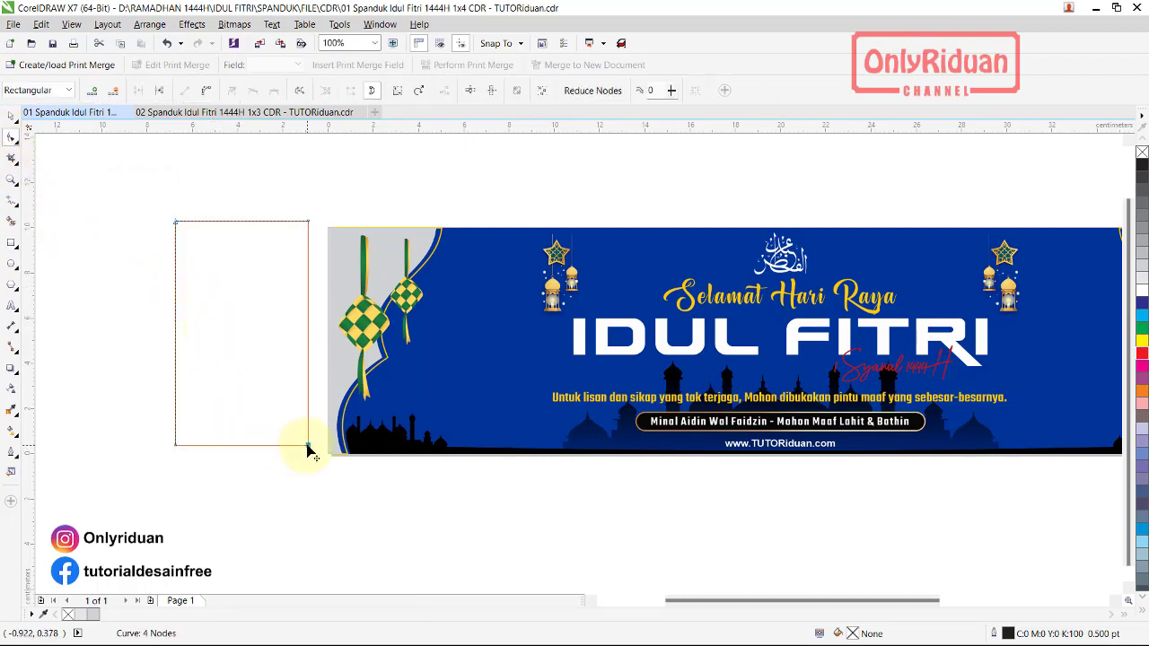
pyautogui.moveTo(307, 445); pyautogui.dragTo(197, 445)
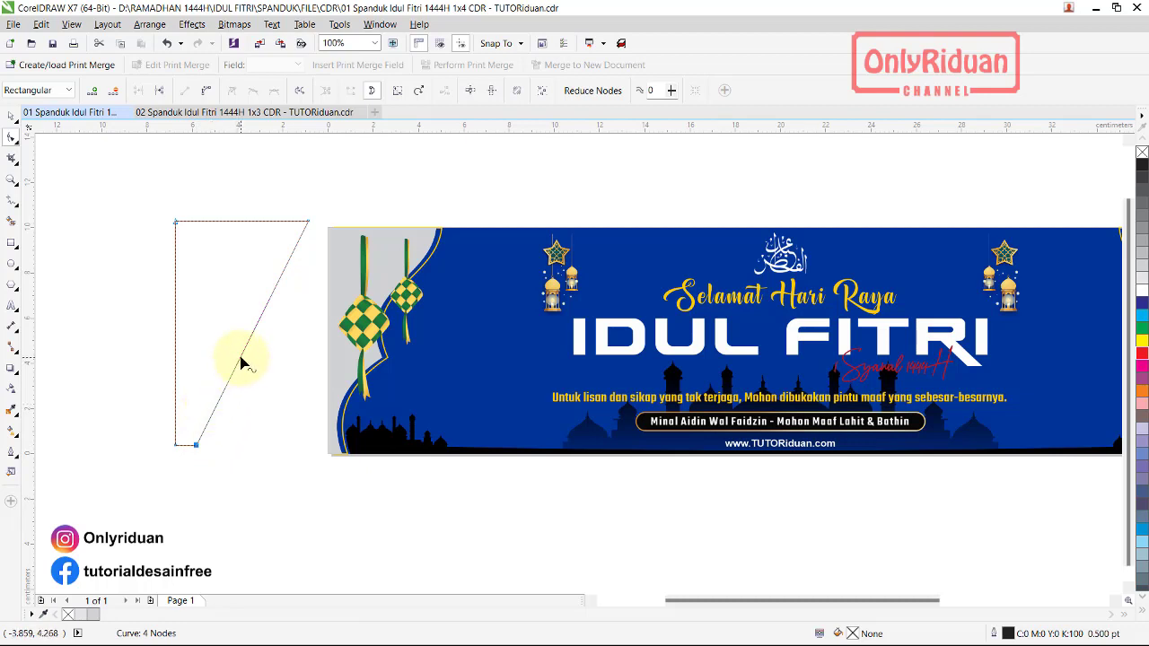
pyautogui.doubleClick(241, 359)
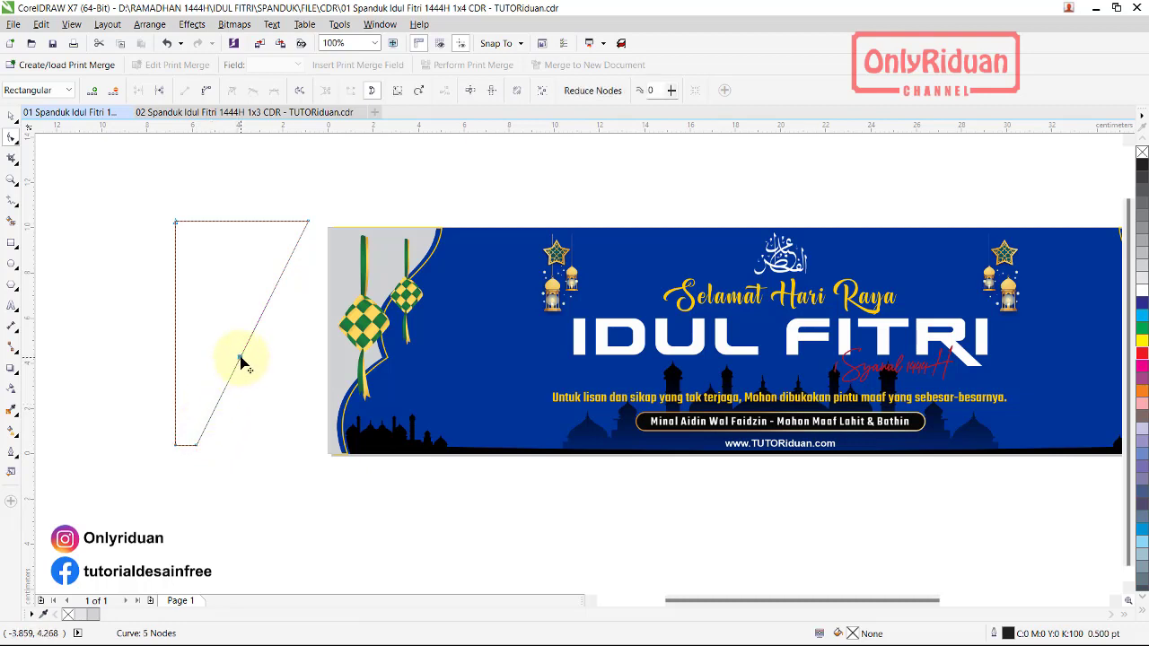
pyautogui.rightClick(219, 402)
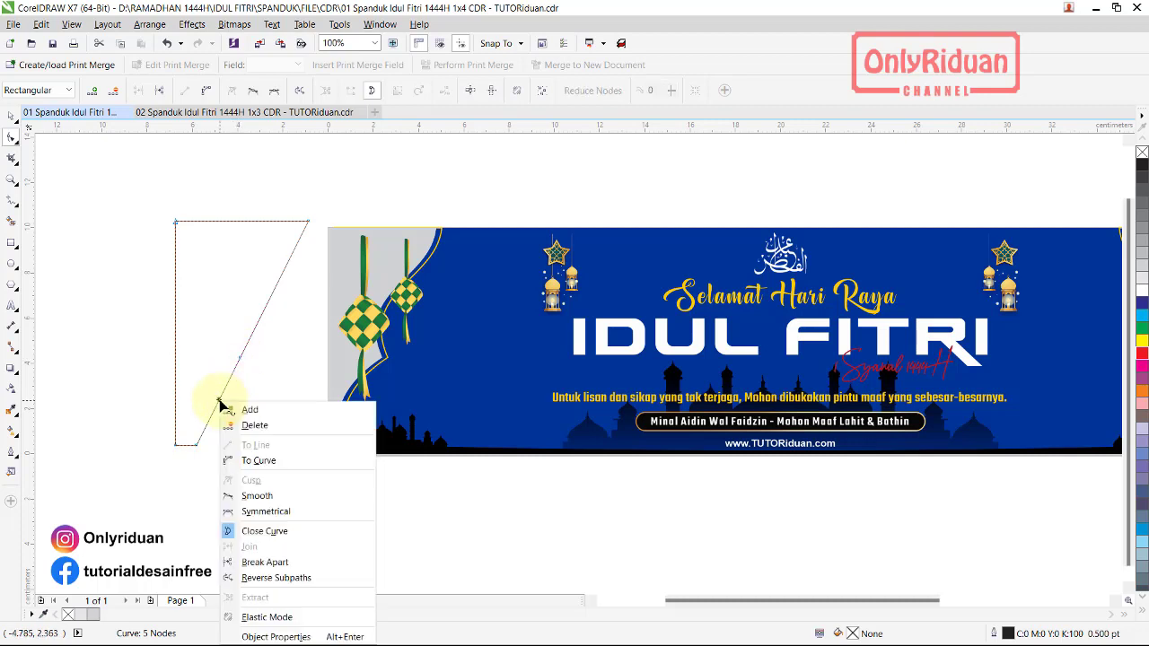
pyautogui.click(249, 460)
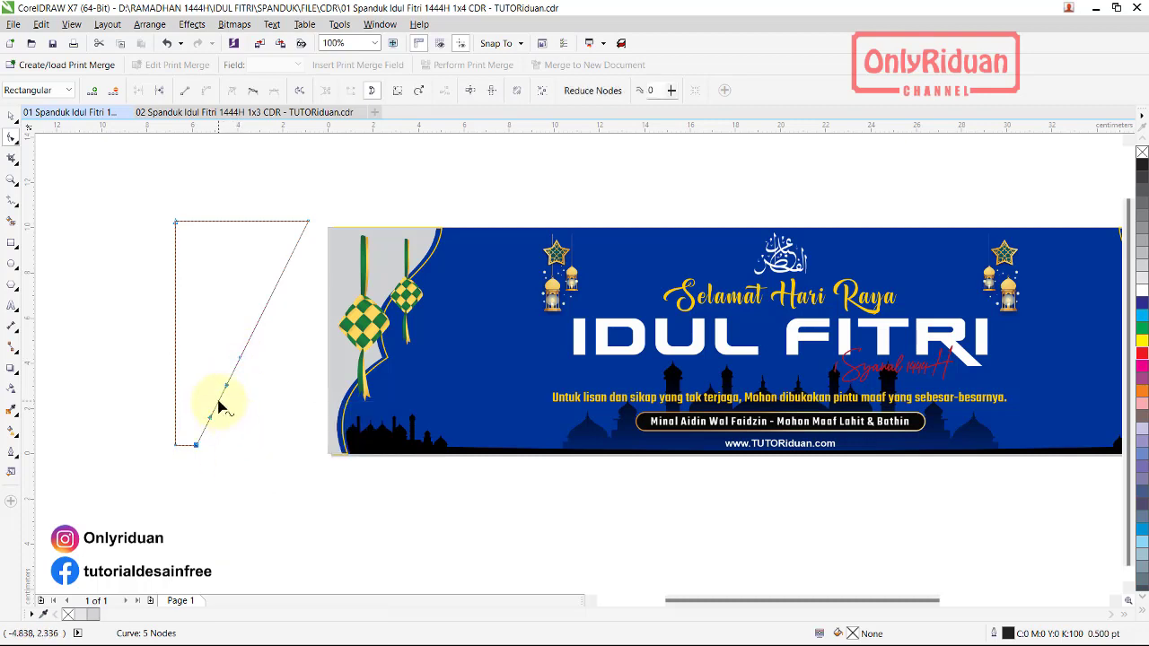
pyautogui.moveTo(216, 403); pyautogui.dragTo(193, 396)
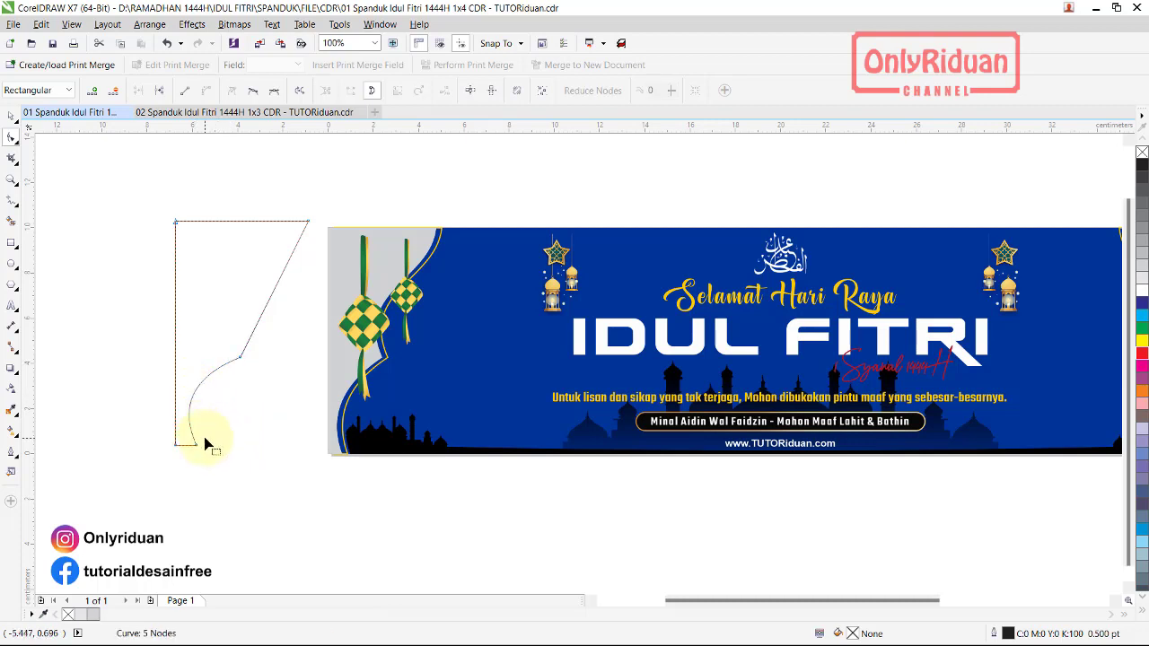
# Convert the upper segment to a curve and bow it outward to finish the wavy side
pyautogui.rightClick(274, 289)
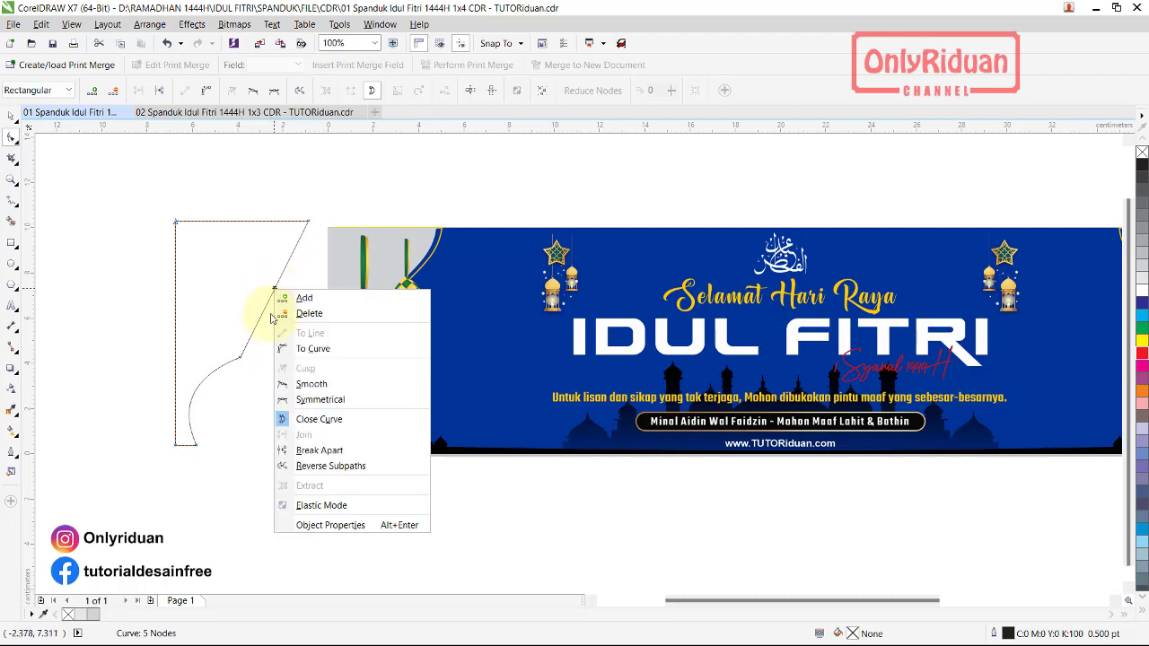
pyautogui.click(306, 349)
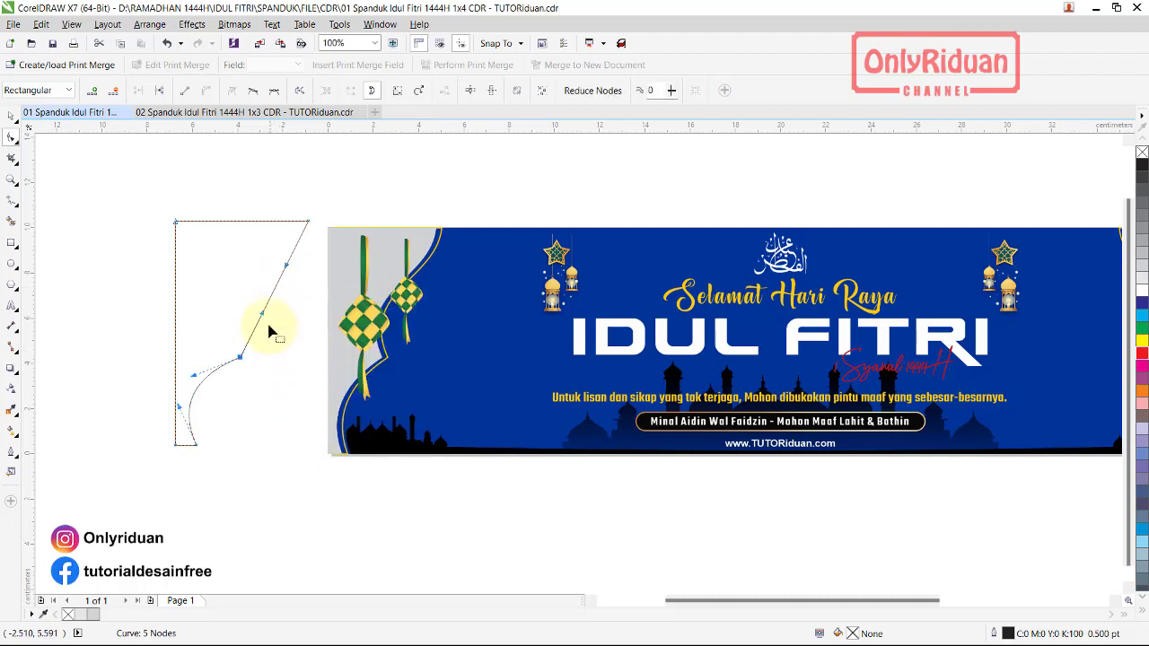
pyautogui.moveTo(261, 315); pyautogui.dragTo(222, 302)
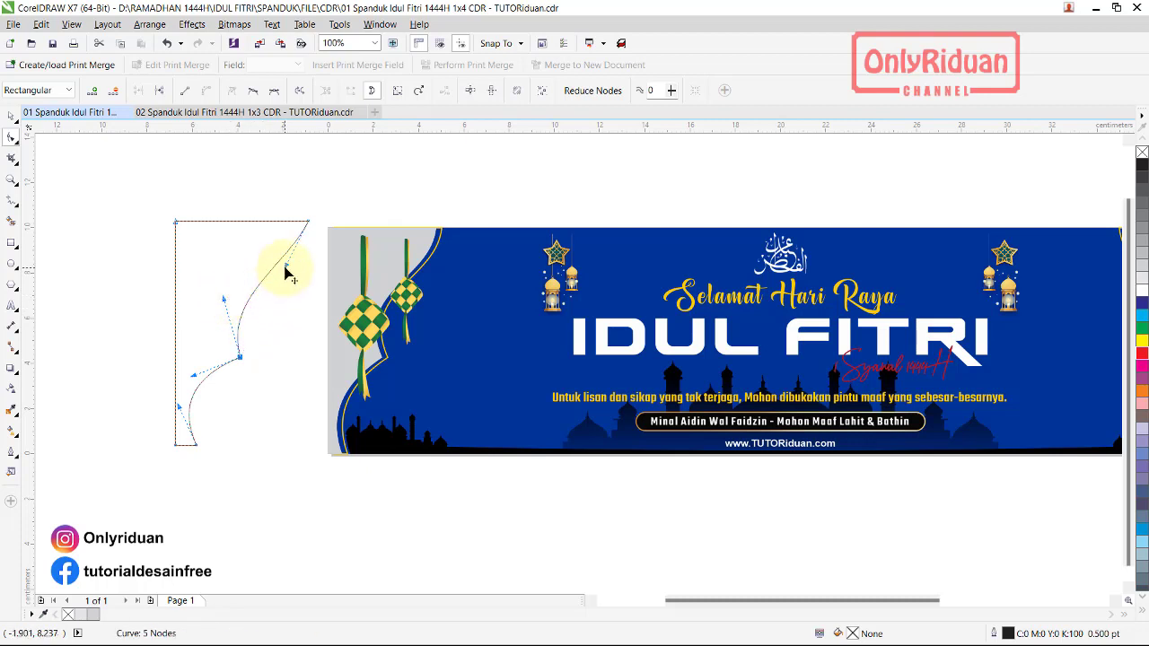
pyautogui.click(286, 272)
pyautogui.moveTo(286, 272); pyautogui.dragTo(314, 285)
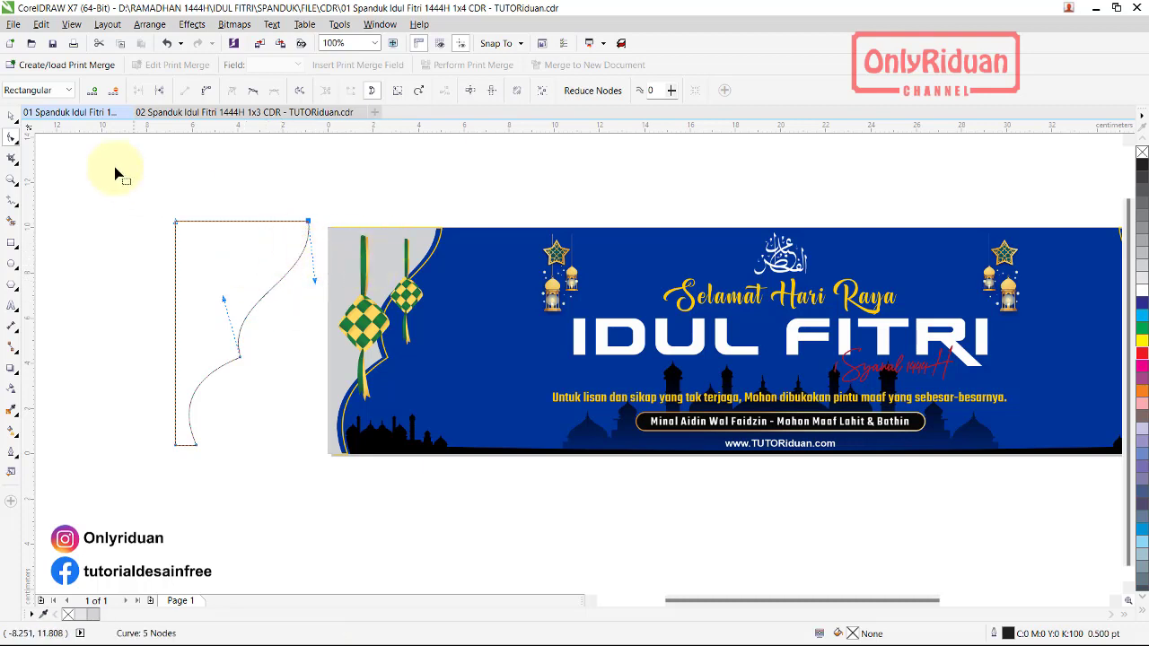
pyautogui.click(11, 114)
pyautogui.press('Escape')
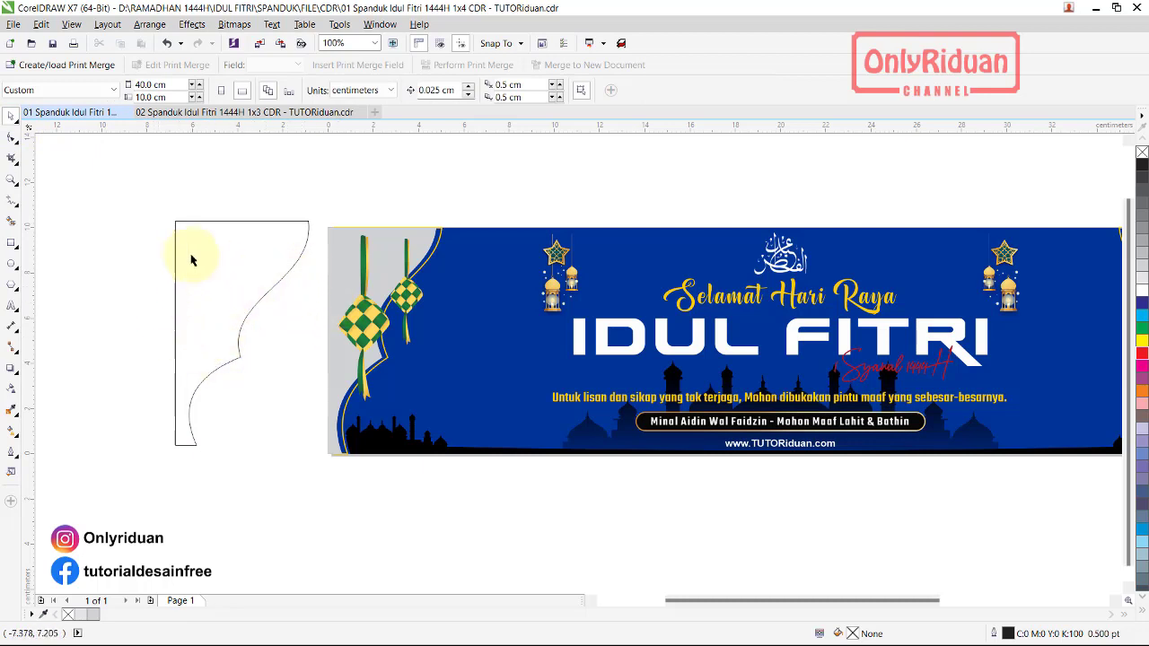
# Delete the curved side-frame shape, leaving only the 40 × 10 cm banner
pyautogui.click(233, 270)
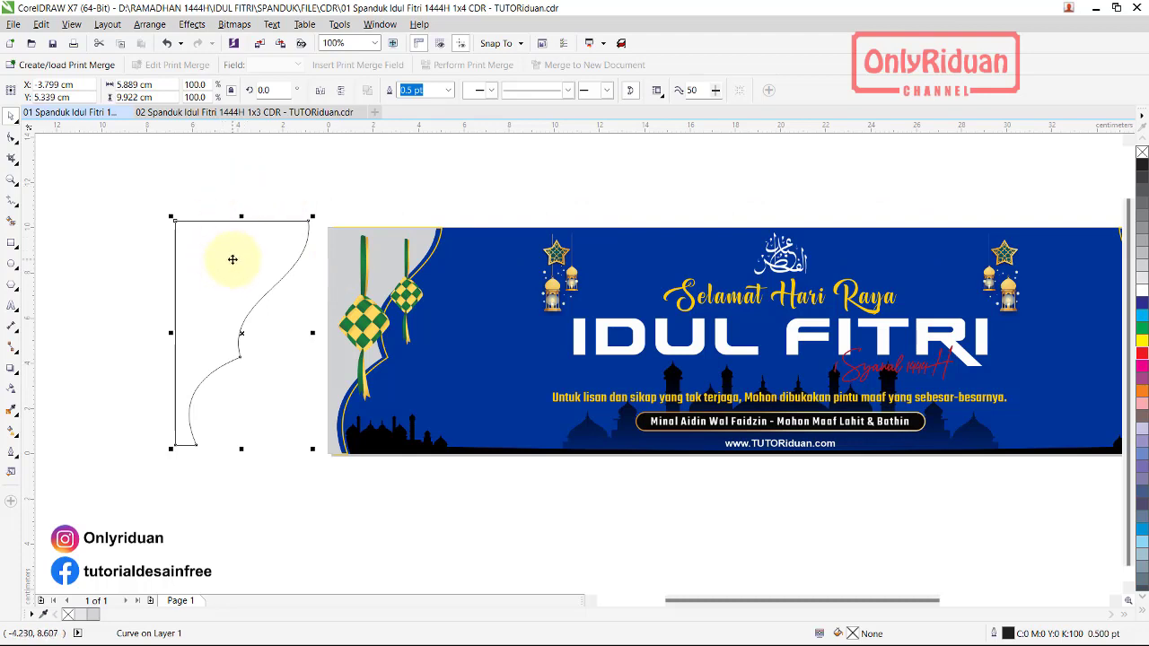
pyautogui.press('Delete')
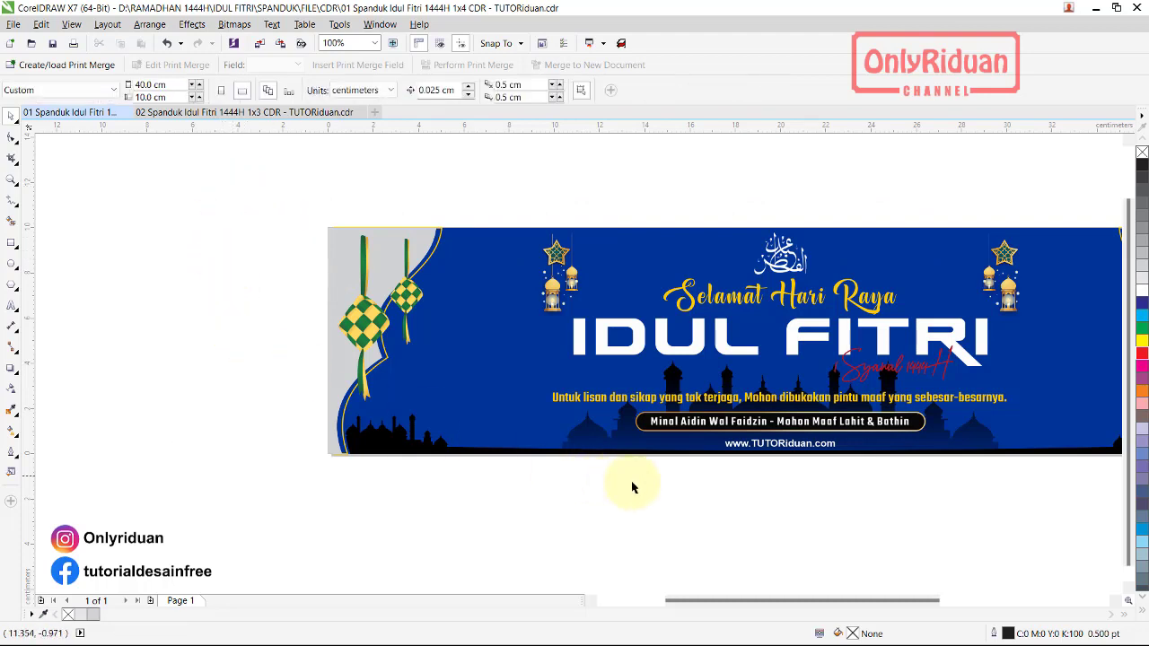
pyautogui.click(1116, 601)
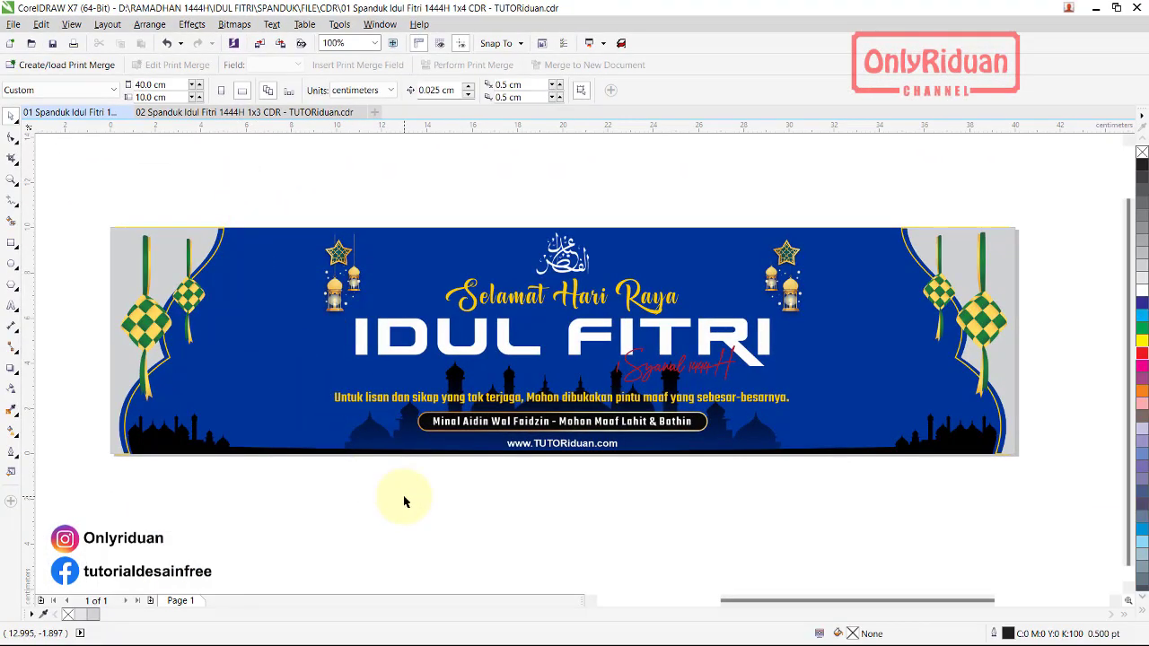
pyautogui.click(375, 436)
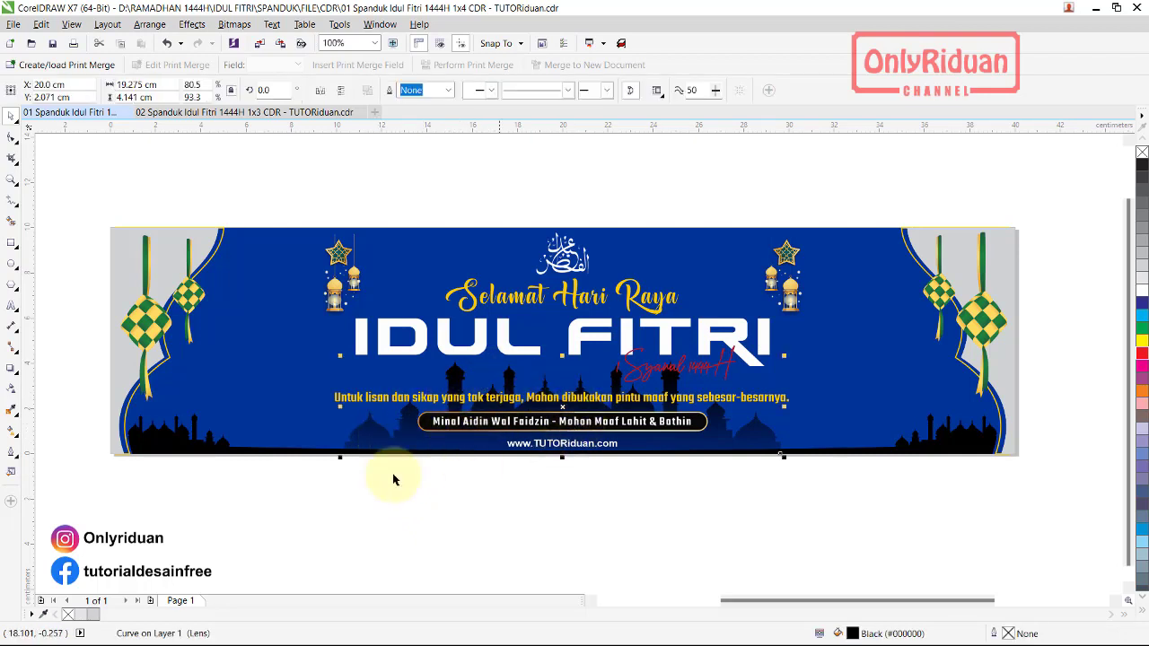
pyautogui.click(178, 438)
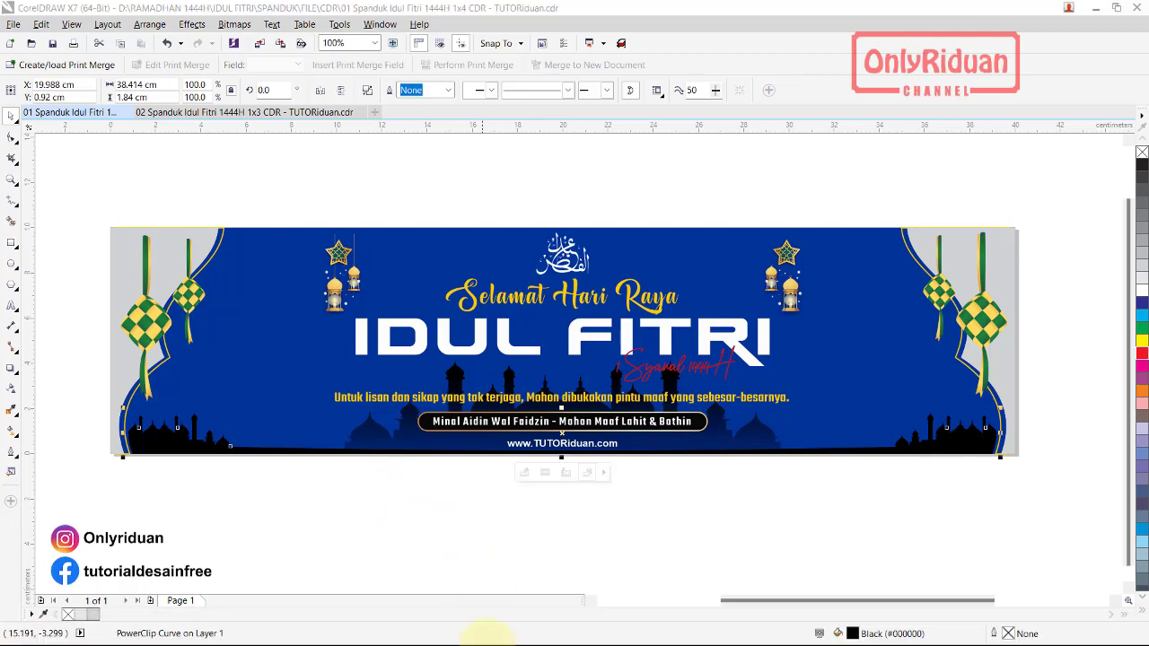
pyautogui.click(539, 629)
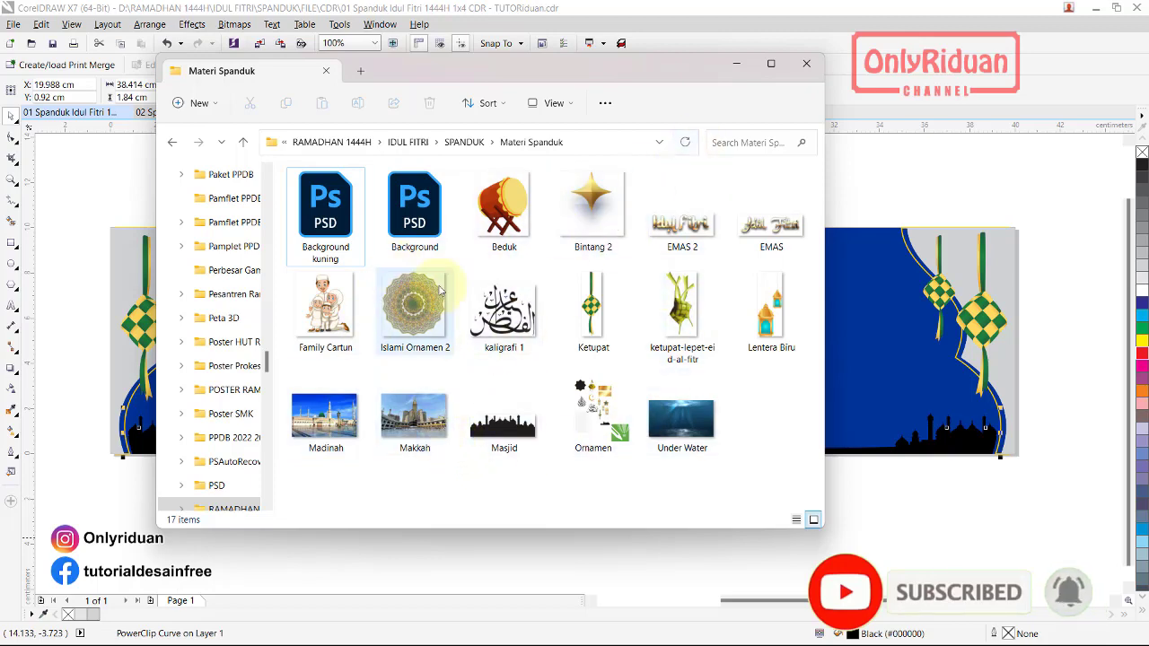
pyautogui.click(736, 64)
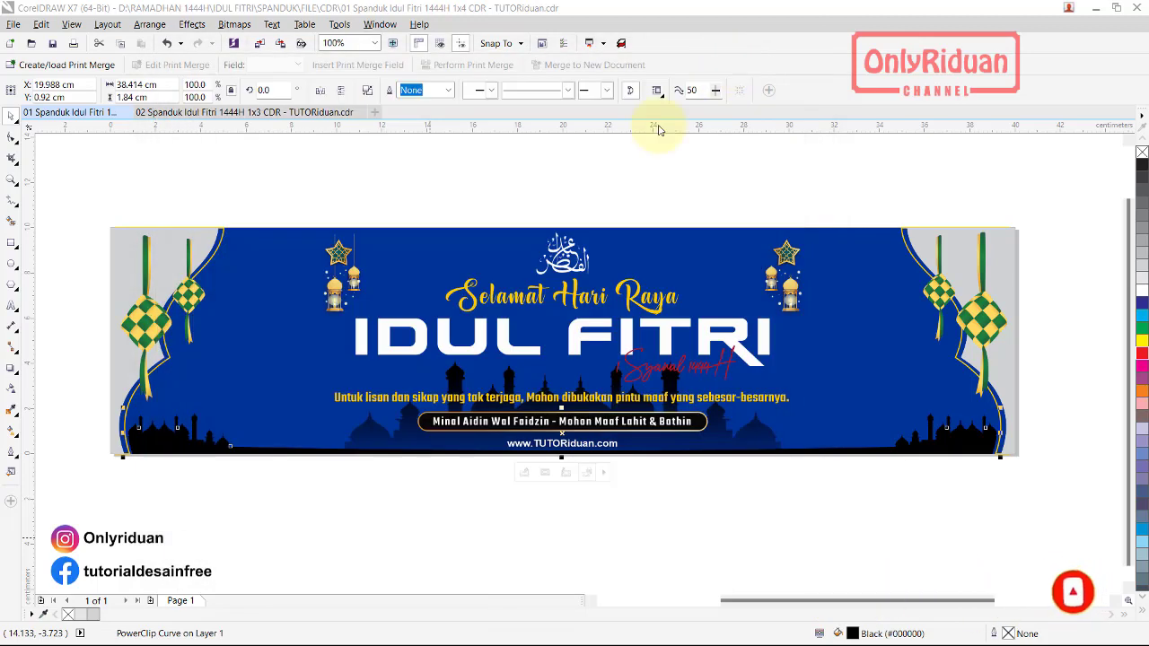
pyautogui.click(430, 533)
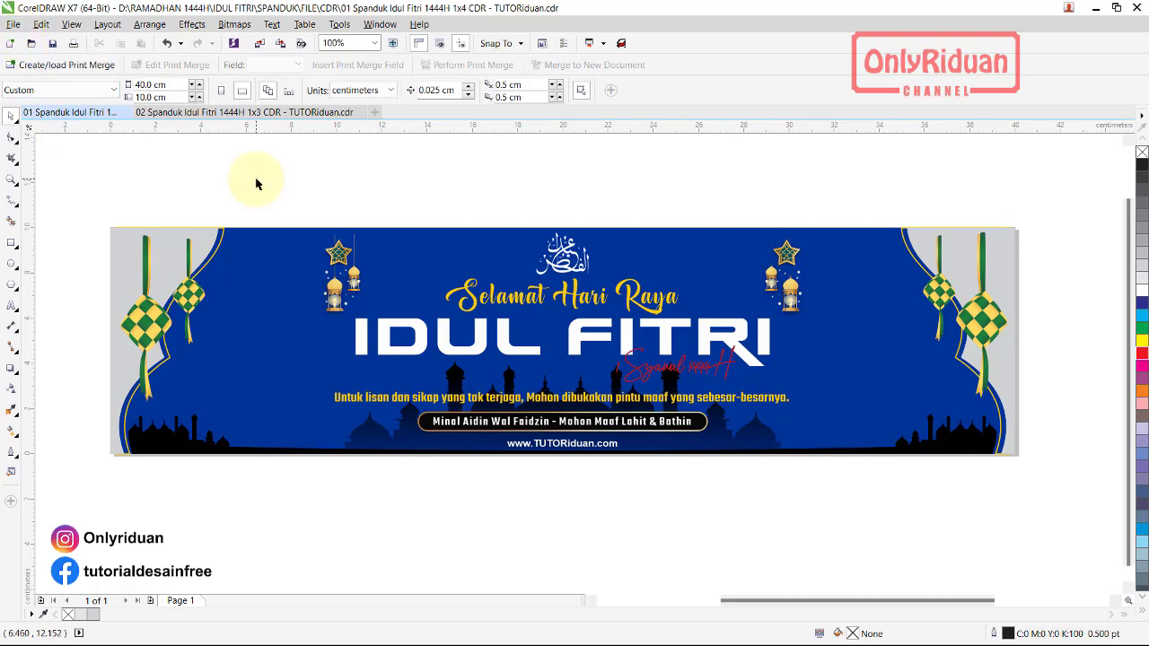
# Import the Under Water.png image into the document
pyautogui.click(11, 24)
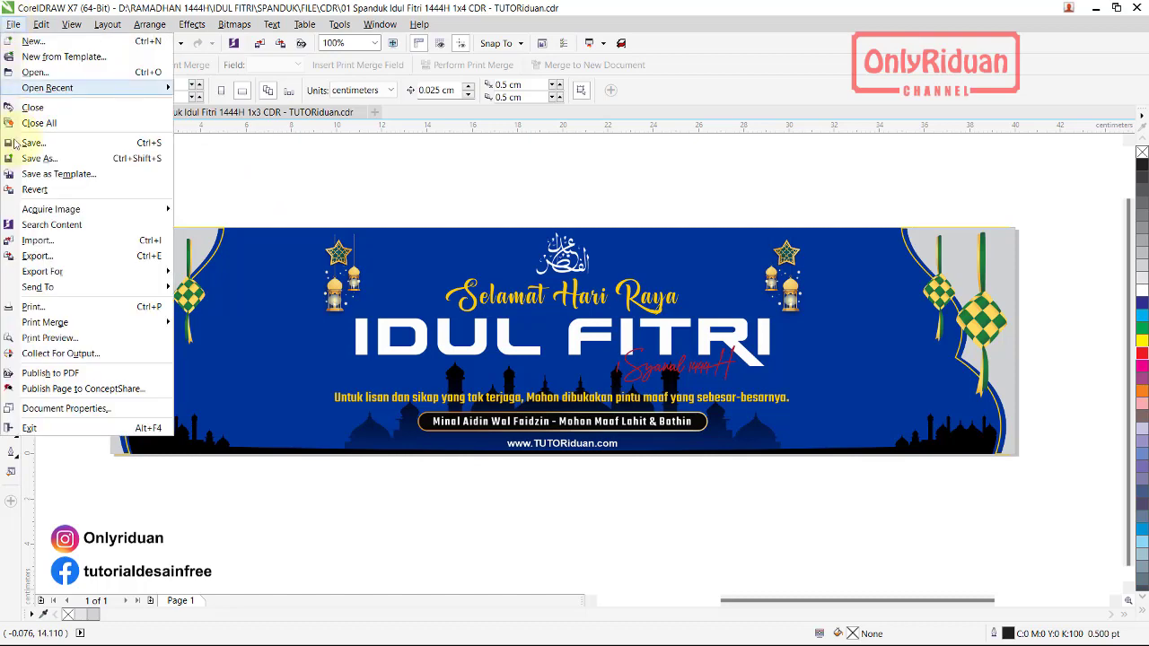
pyautogui.click(36, 240)
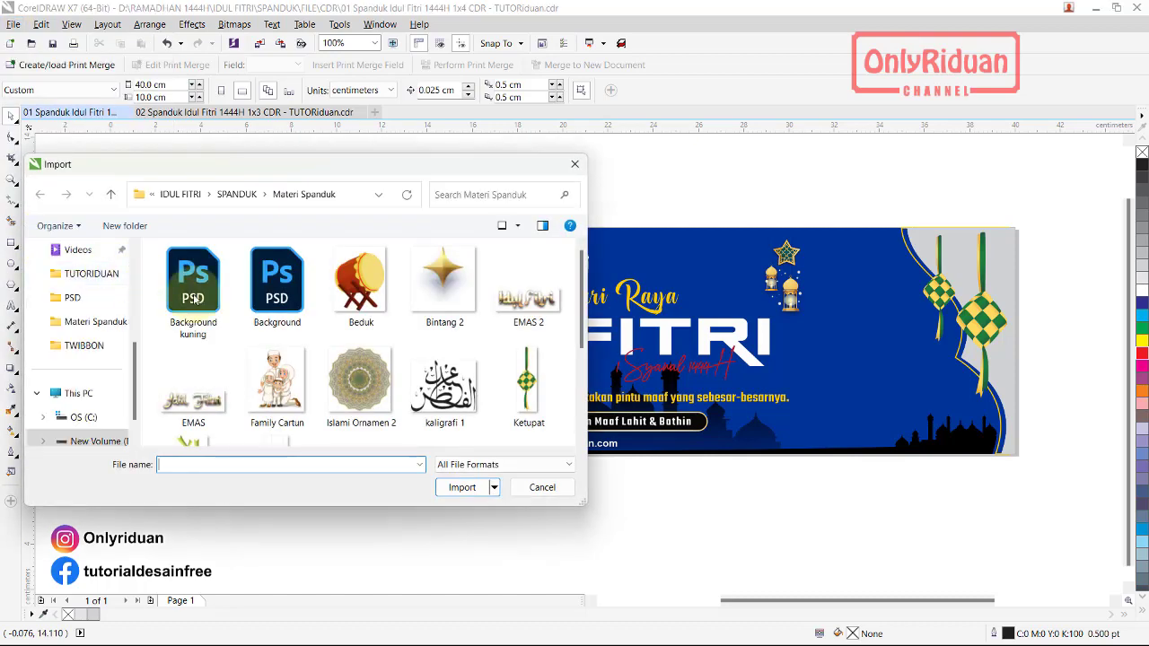
pyautogui.moveTo(579, 321); pyautogui.dragTo(582, 395)
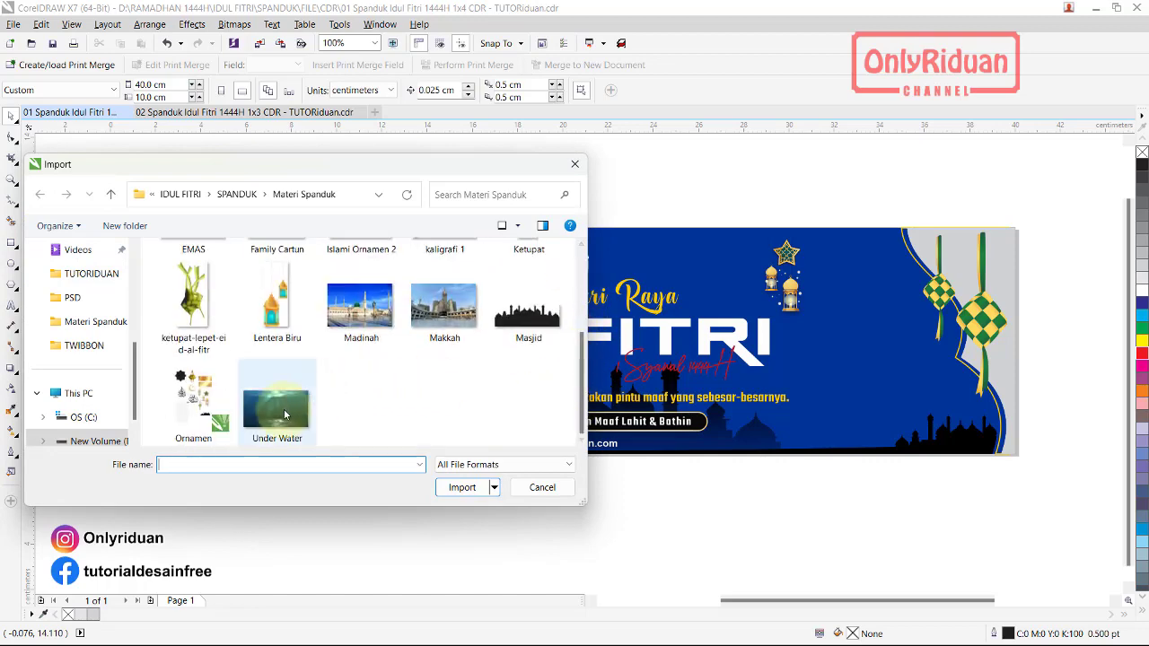
pyautogui.click(276, 404)
pyautogui.click(462, 487)
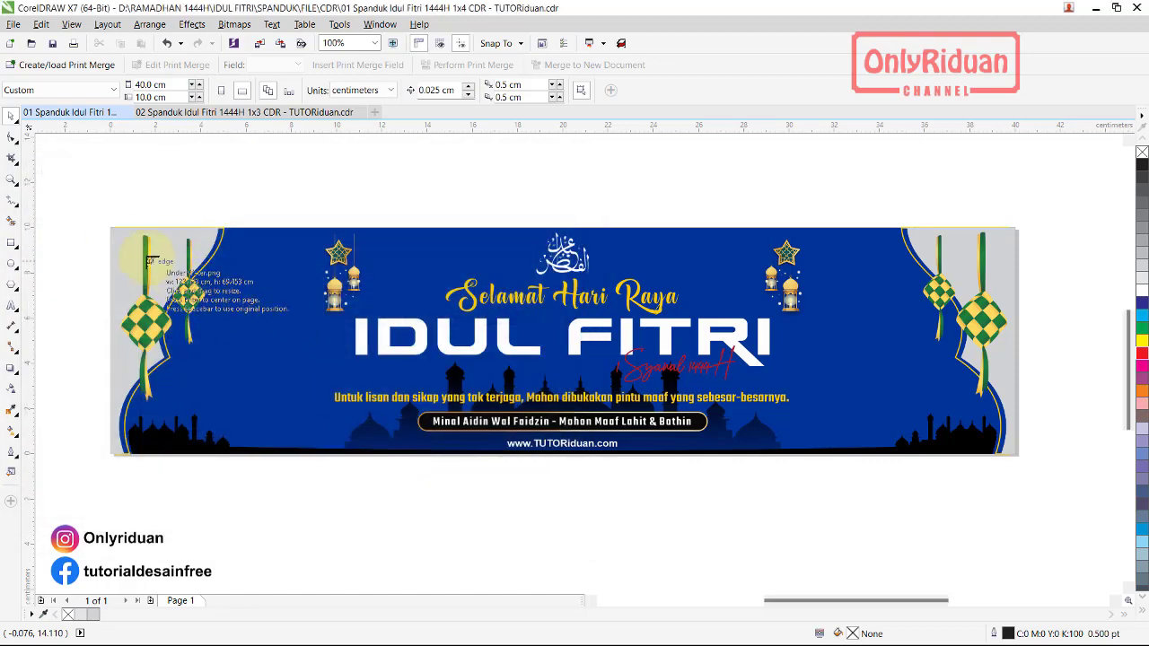
# Stretch the Under Water image to 40 × 11.5 cm and set it just below the banner
pyautogui.moveTo(110, 228)
pyautogui.mouseDown()
pyautogui.moveTo(736, 504)
pyautogui.moveTo(610, 454)
pyautogui.mouseUp()
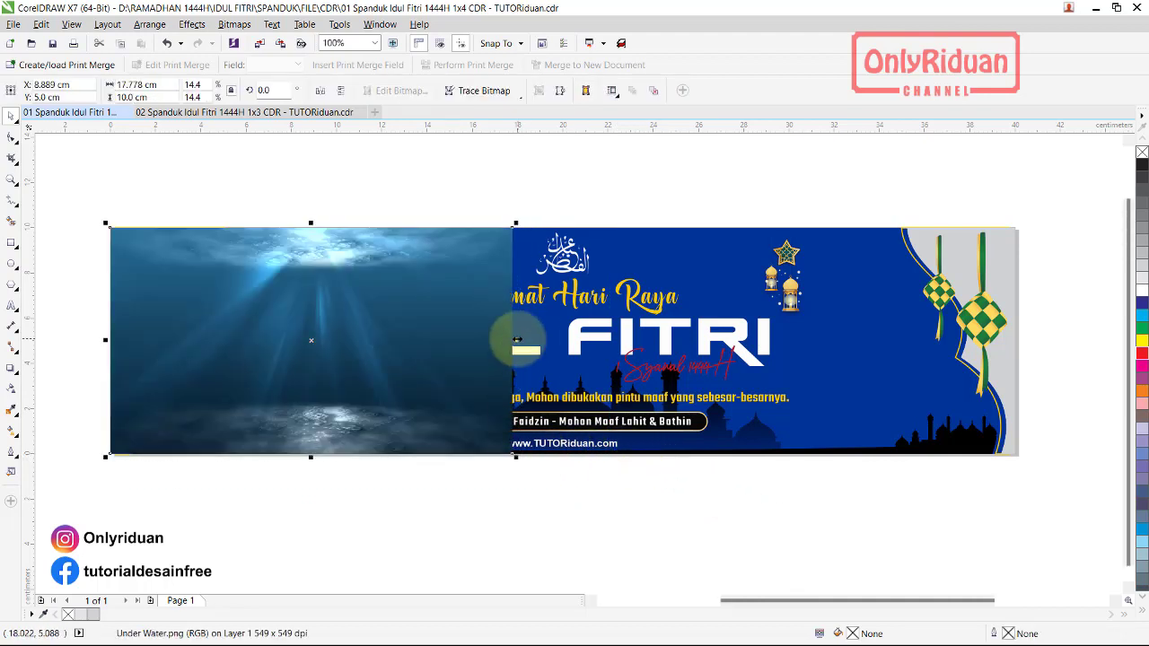
pyautogui.moveTo(516, 340); pyautogui.dragTo(1006, 336)
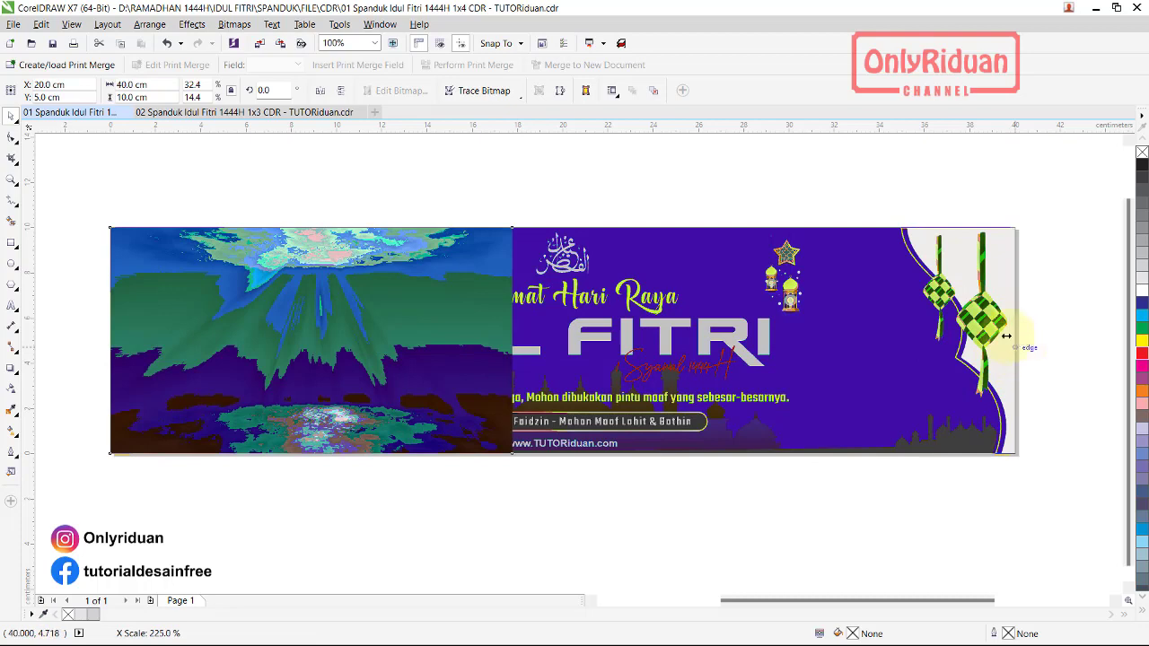
pyautogui.scroll(-1, 518, 258)
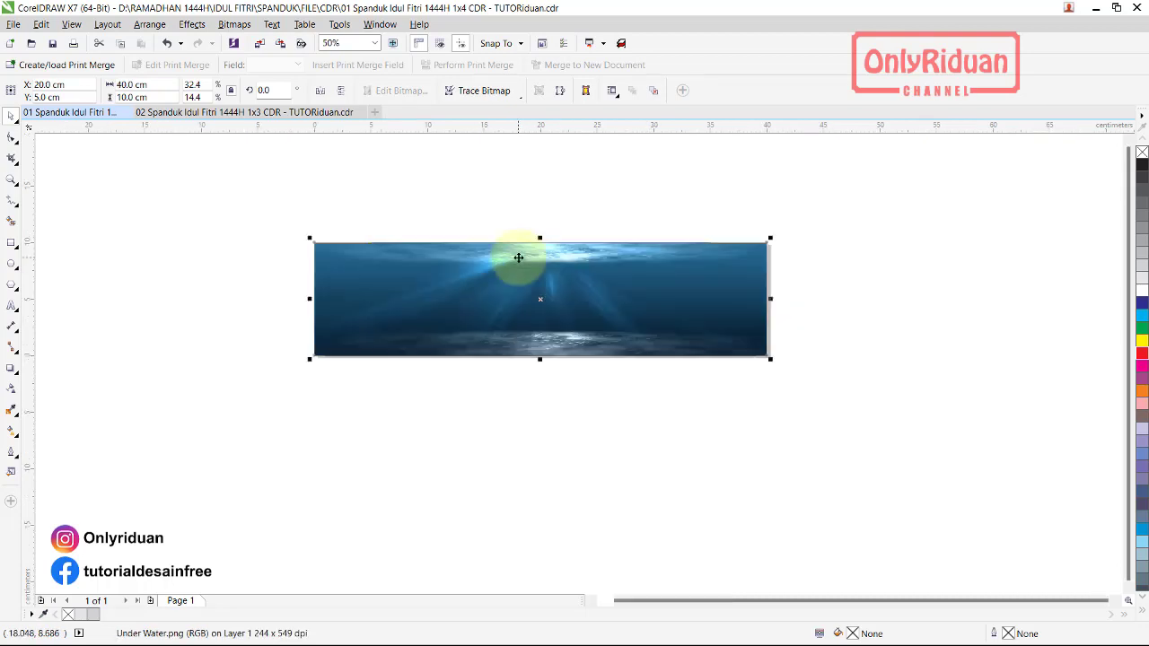
pyautogui.moveTo(538, 363); pyautogui.dragTo(538, 376)
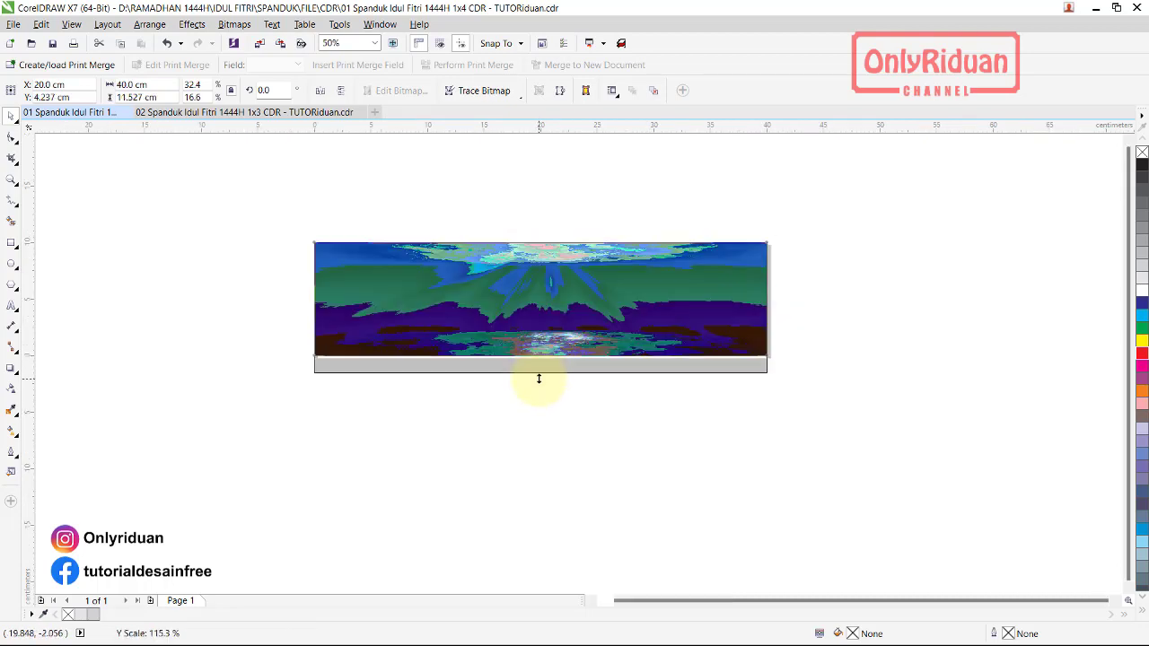
pyautogui.moveTo(588, 327); pyautogui.dragTo(541, 411)
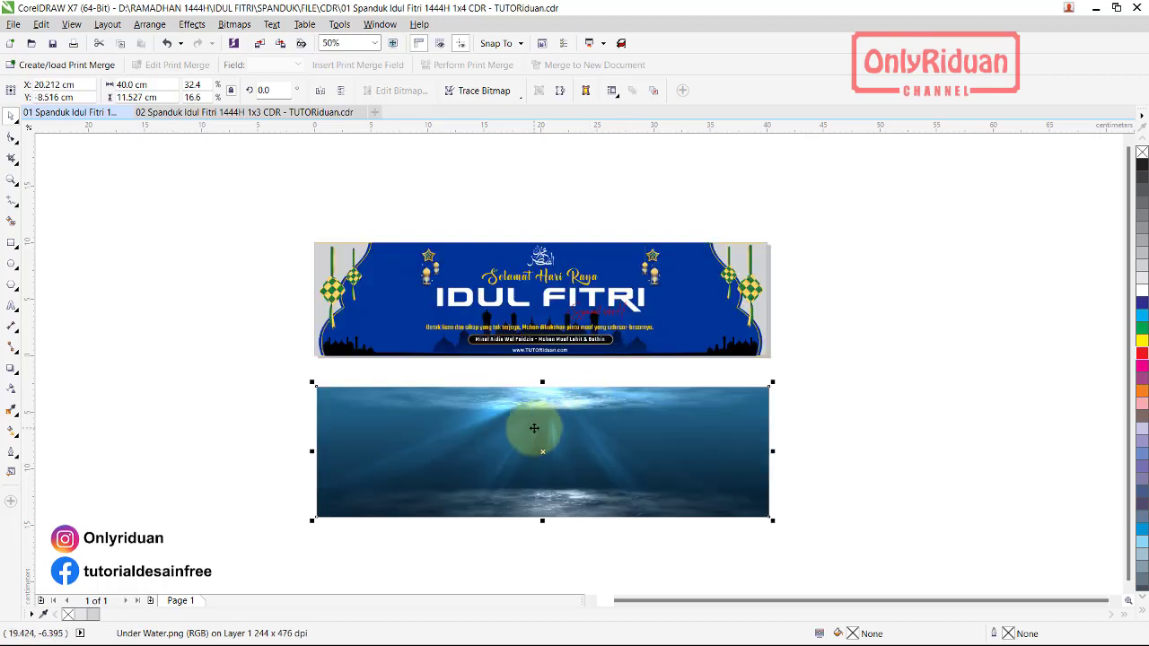
pyautogui.scroll(2, 517, 410)
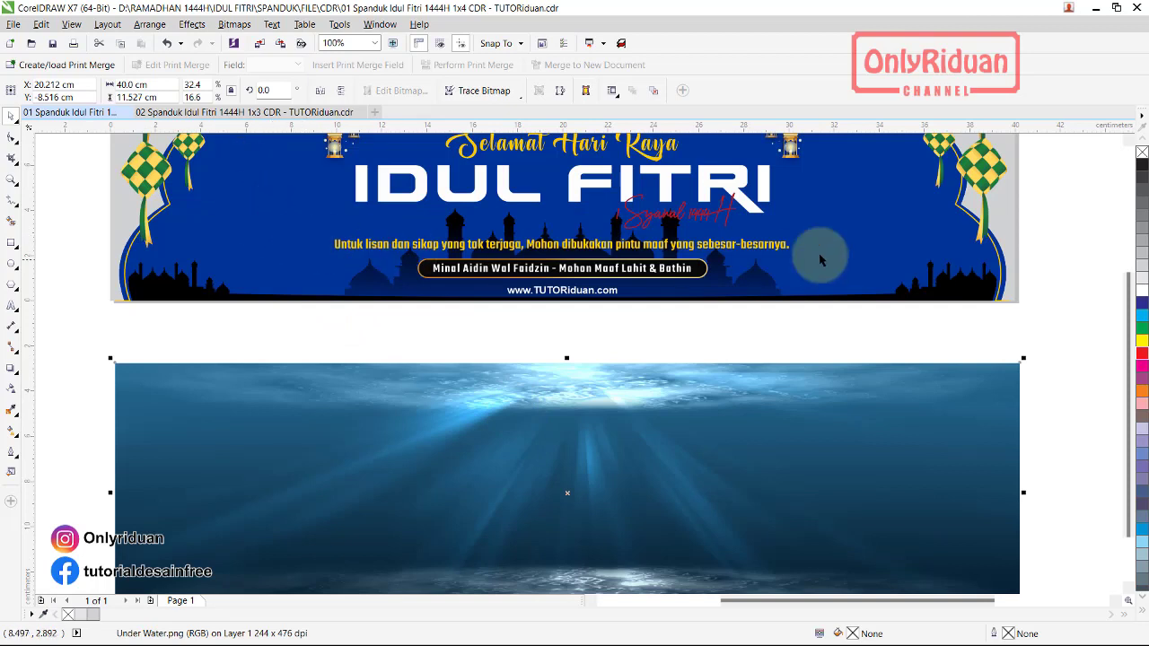
pyautogui.click(1128, 144)
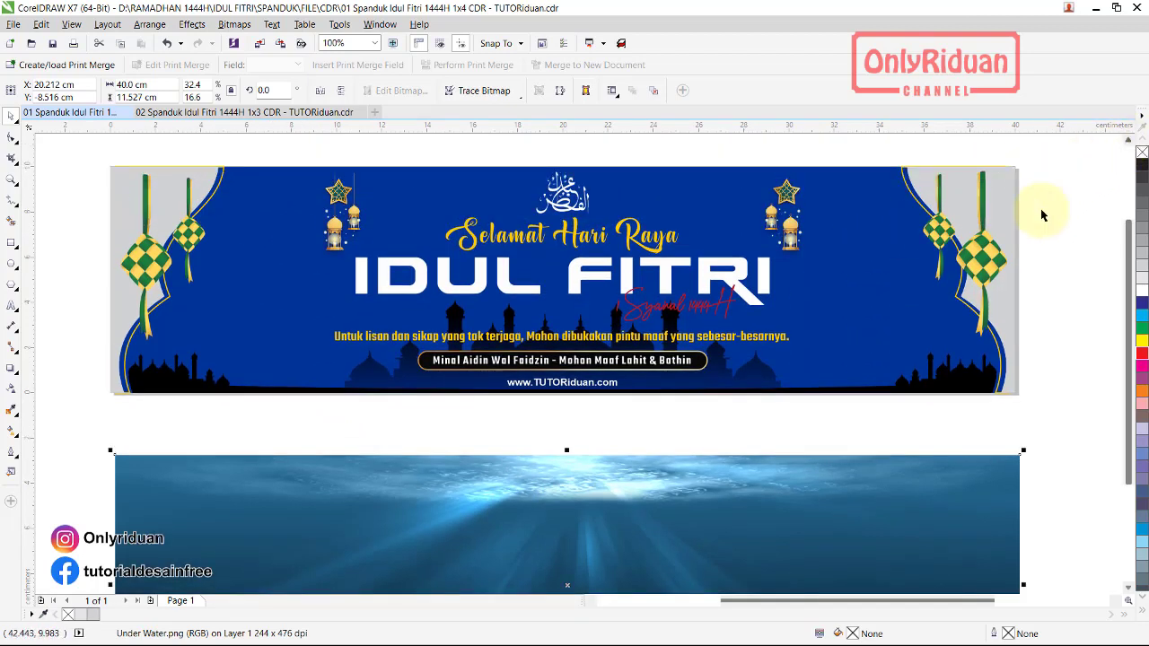
pyautogui.click(1059, 344)
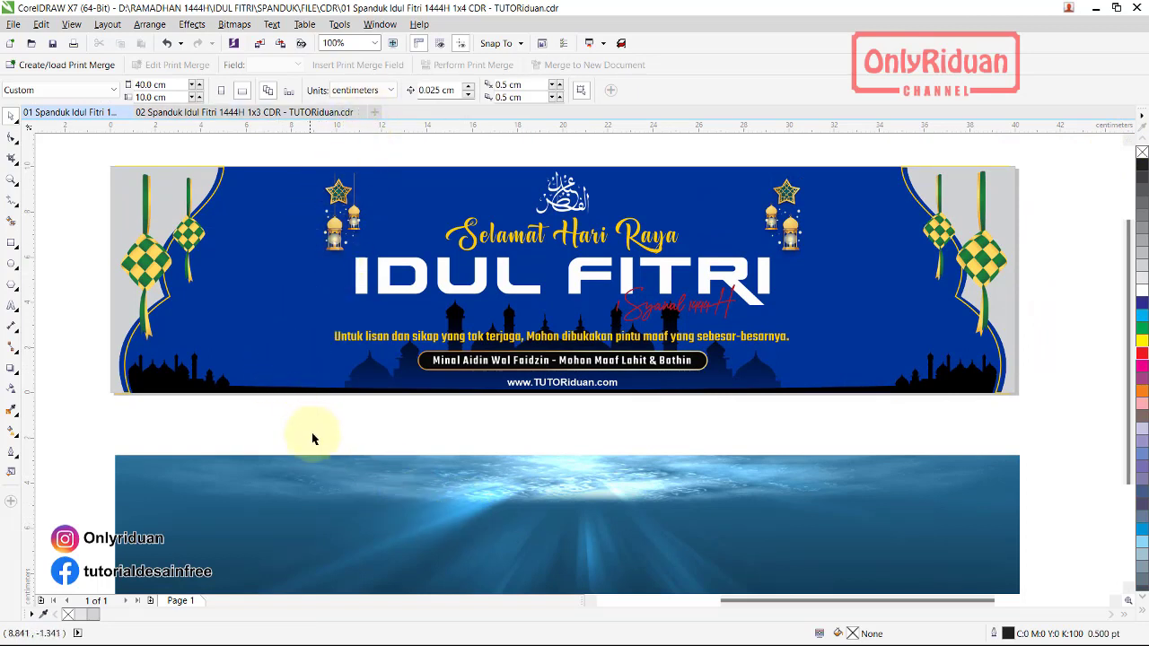
pyautogui.click(336, 27)
pyautogui.moveTo(382, 91)
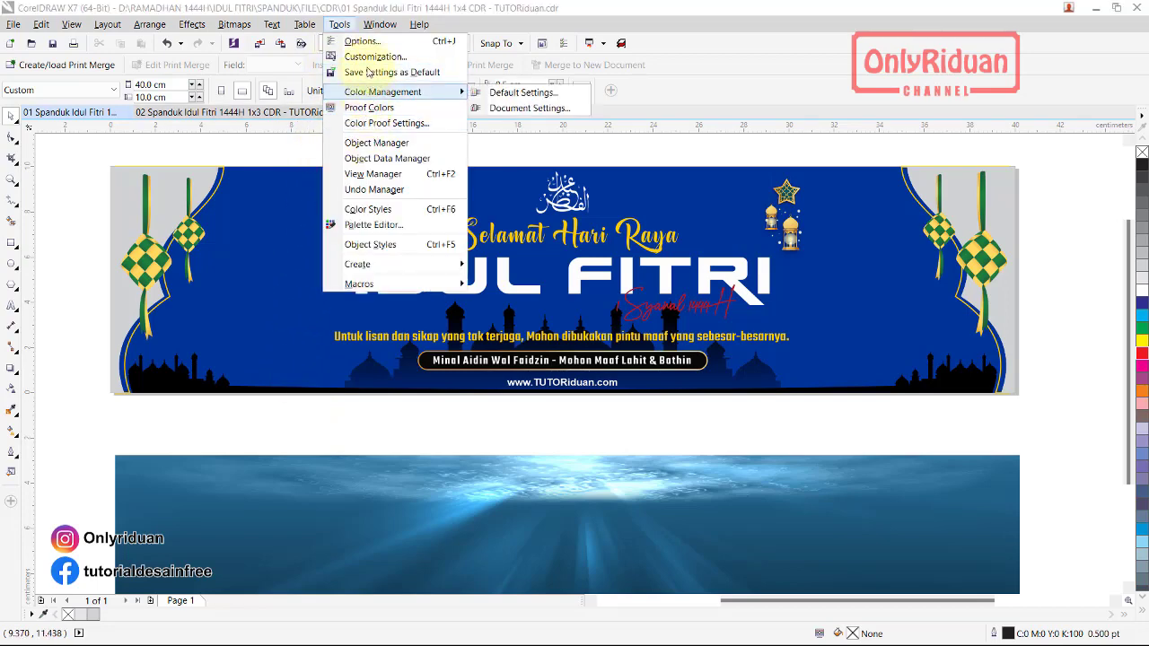
pyautogui.click(360, 41)
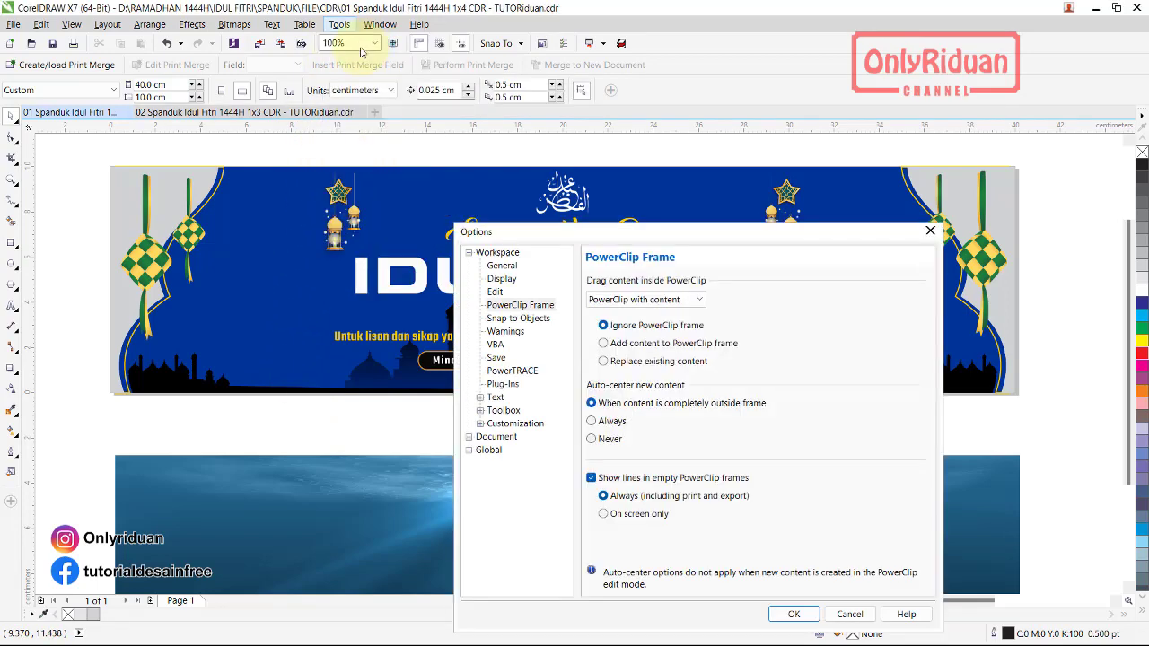
pyautogui.click(496, 292)
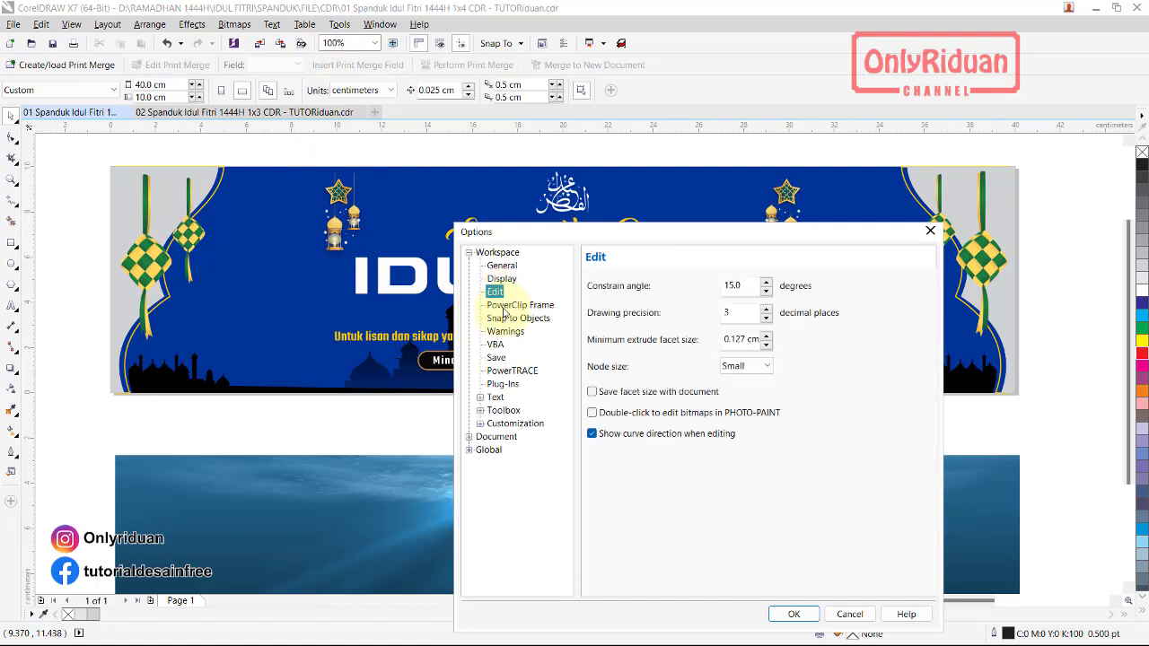
pyautogui.click(504, 306)
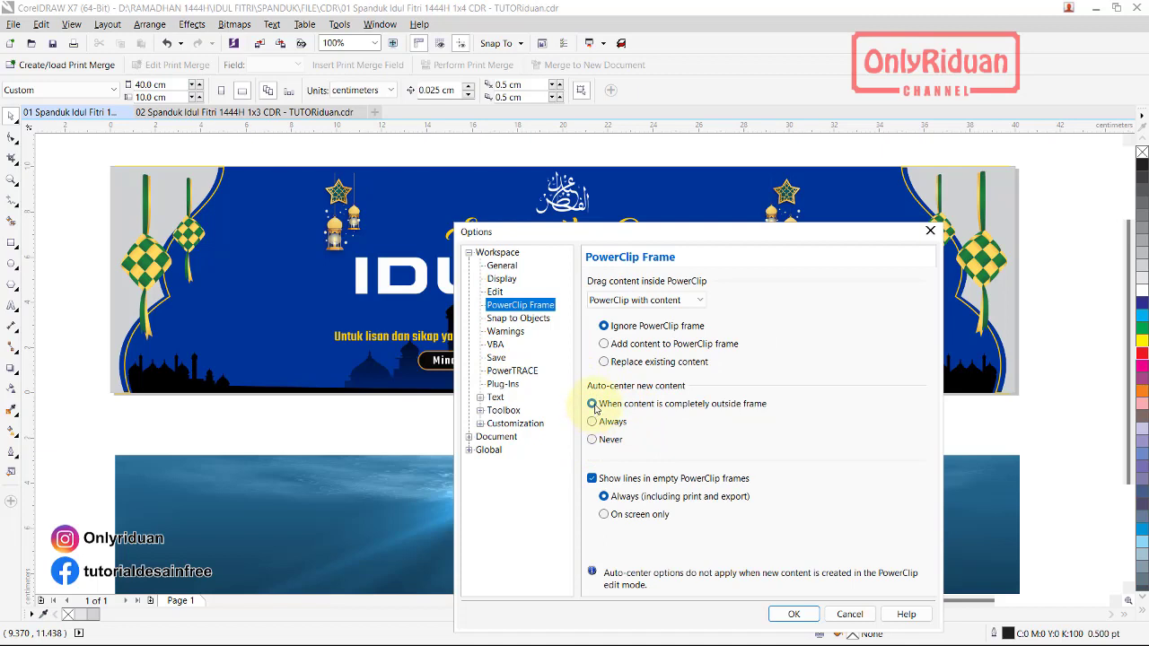
pyautogui.click(793, 615)
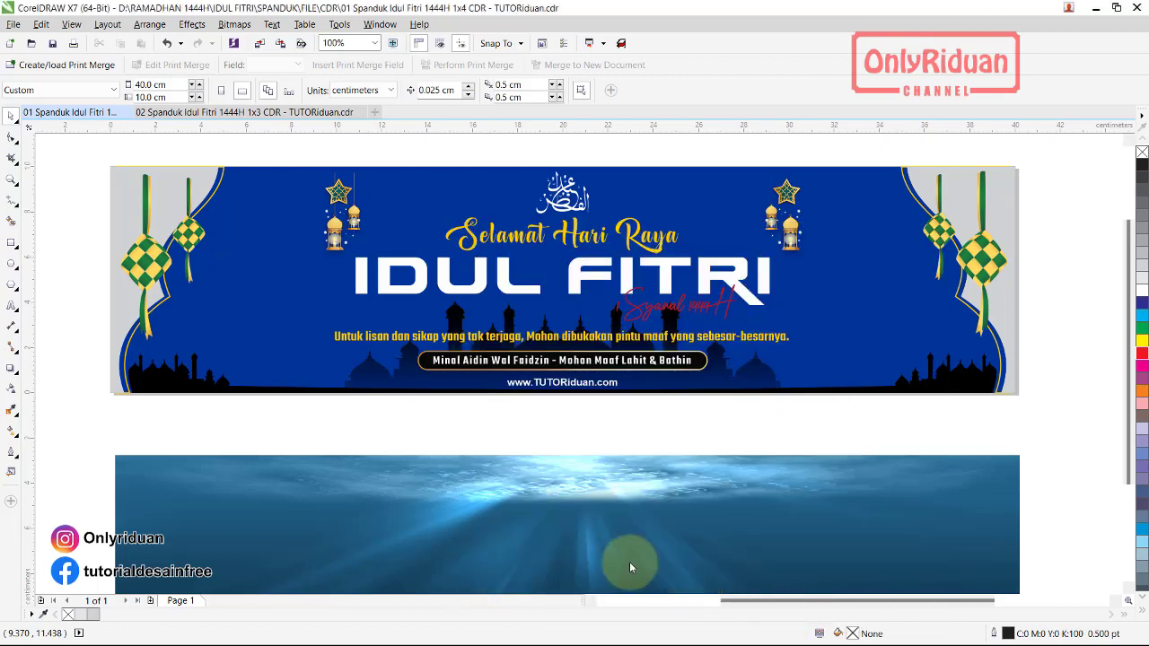
pyautogui.click(580, 500)
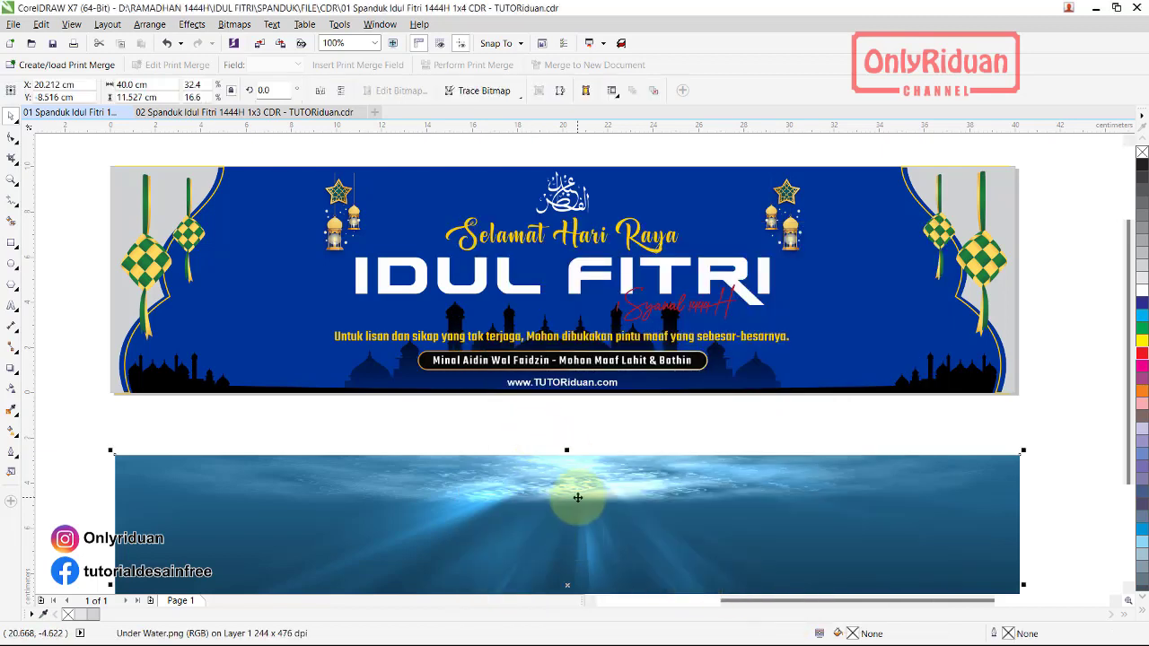
# PowerClip the Under Water image inside the banner's blue background panel
pyautogui.rightClick(578, 497)
pyautogui.click(610, 126)
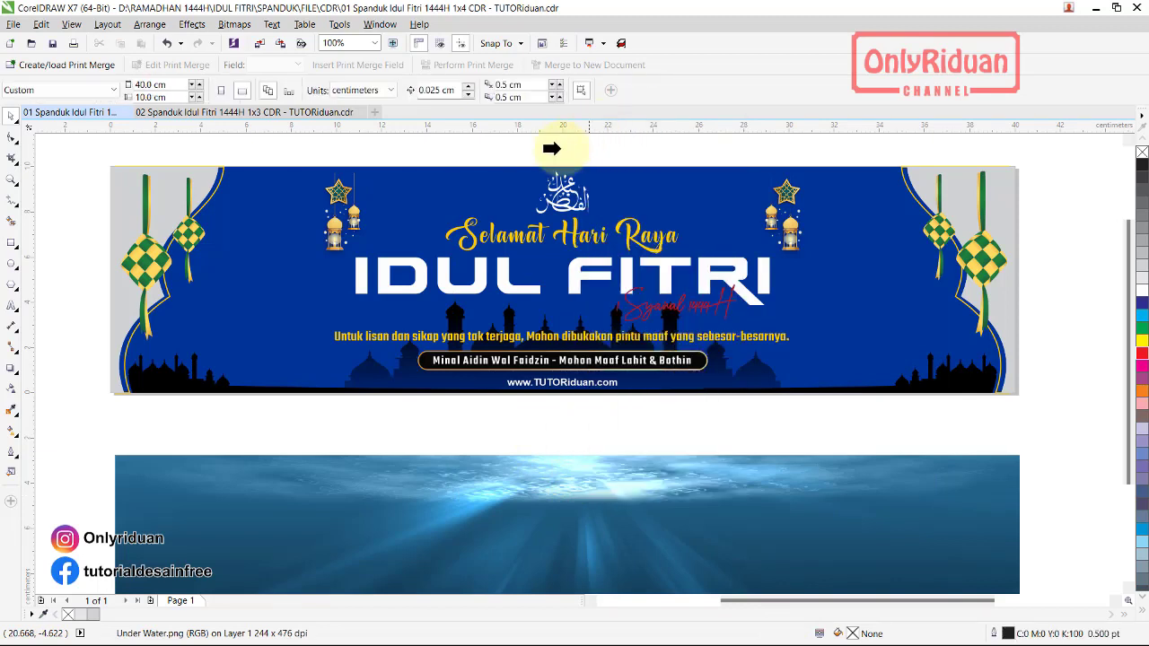
pyautogui.click(409, 177)
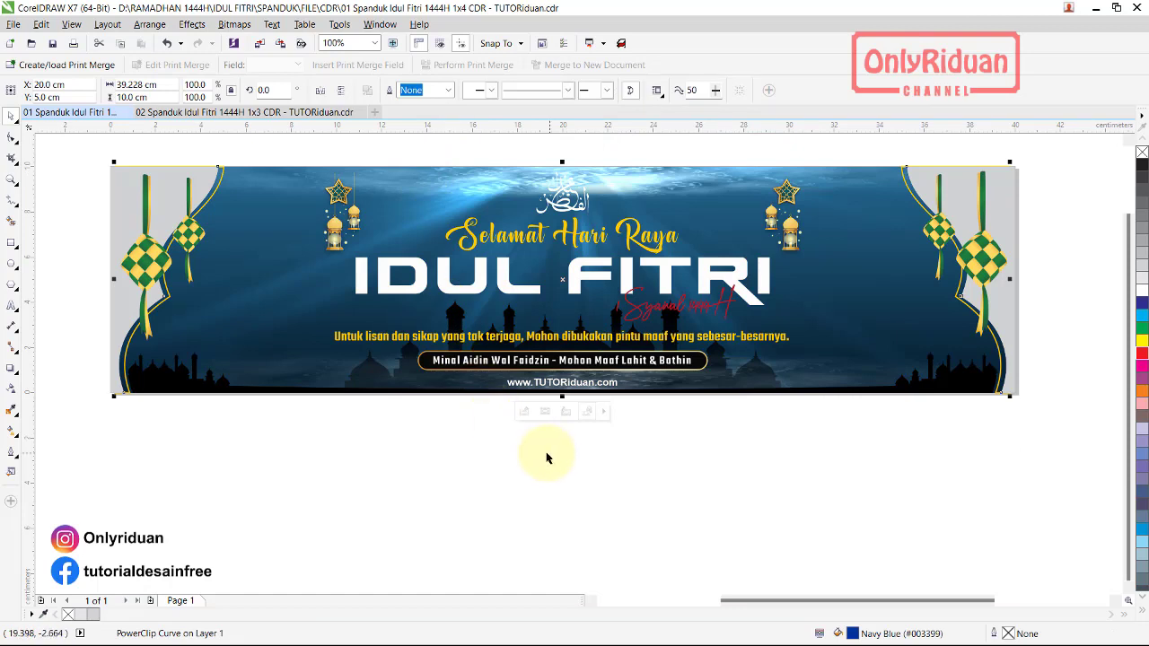
# Import the Madinah and Makkah photos together from the Materi Spanduk folder
pyautogui.click(12, 24)
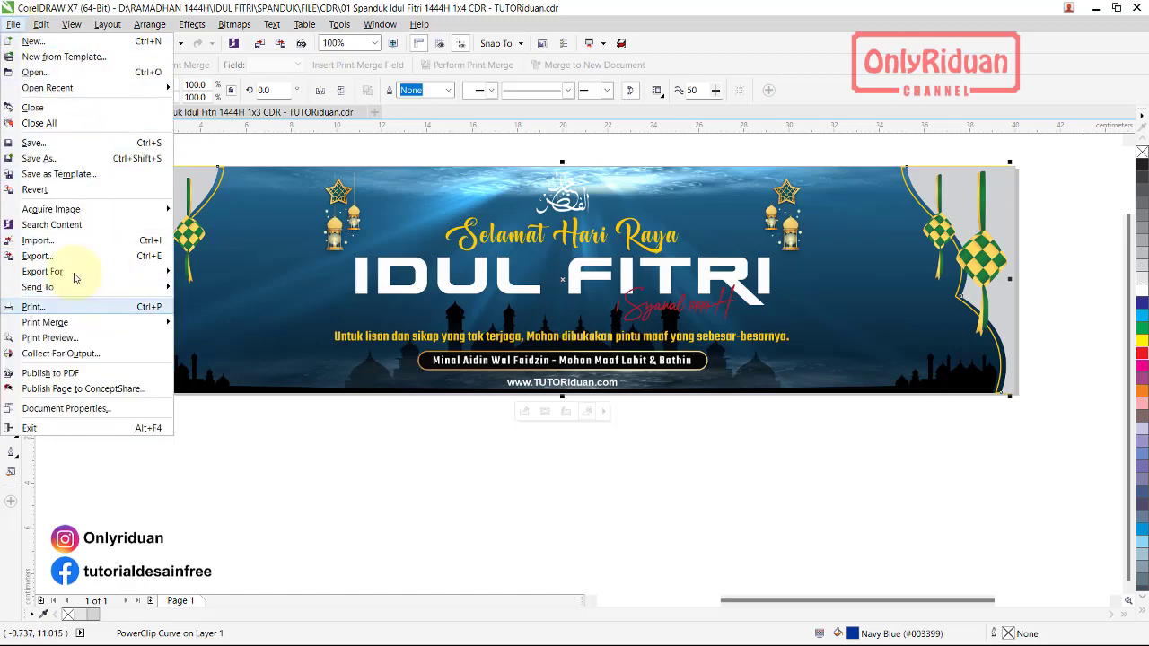
pyautogui.click(58, 240)
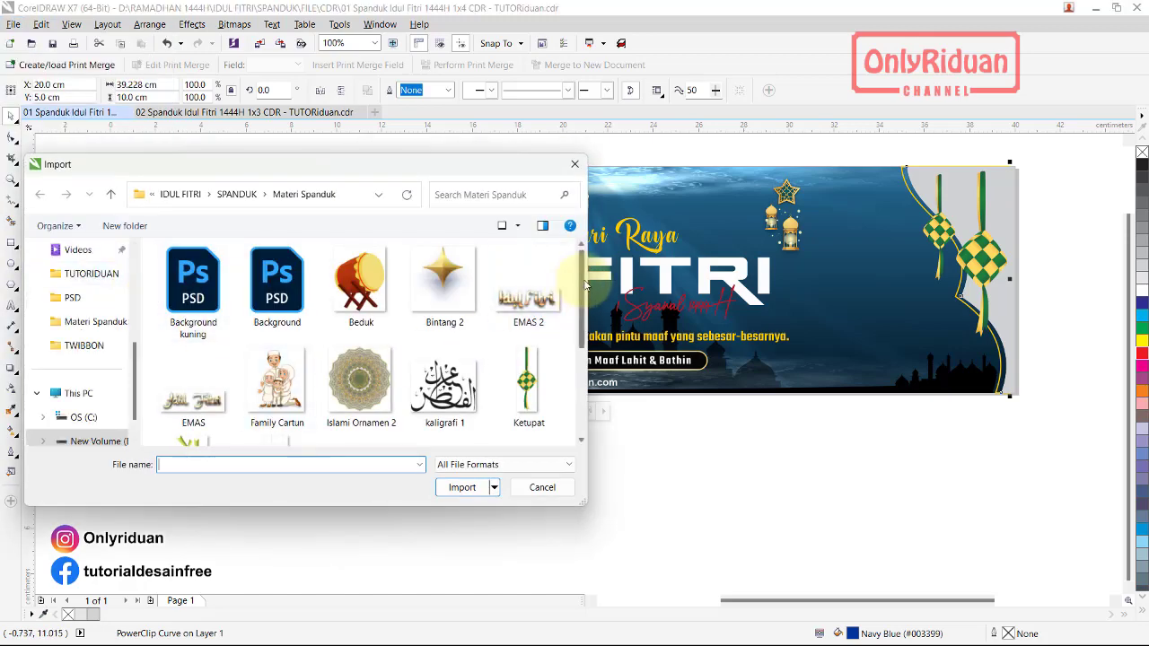
pyautogui.moveTo(583, 286); pyautogui.dragTo(584, 368)
pyautogui.click(361, 313)
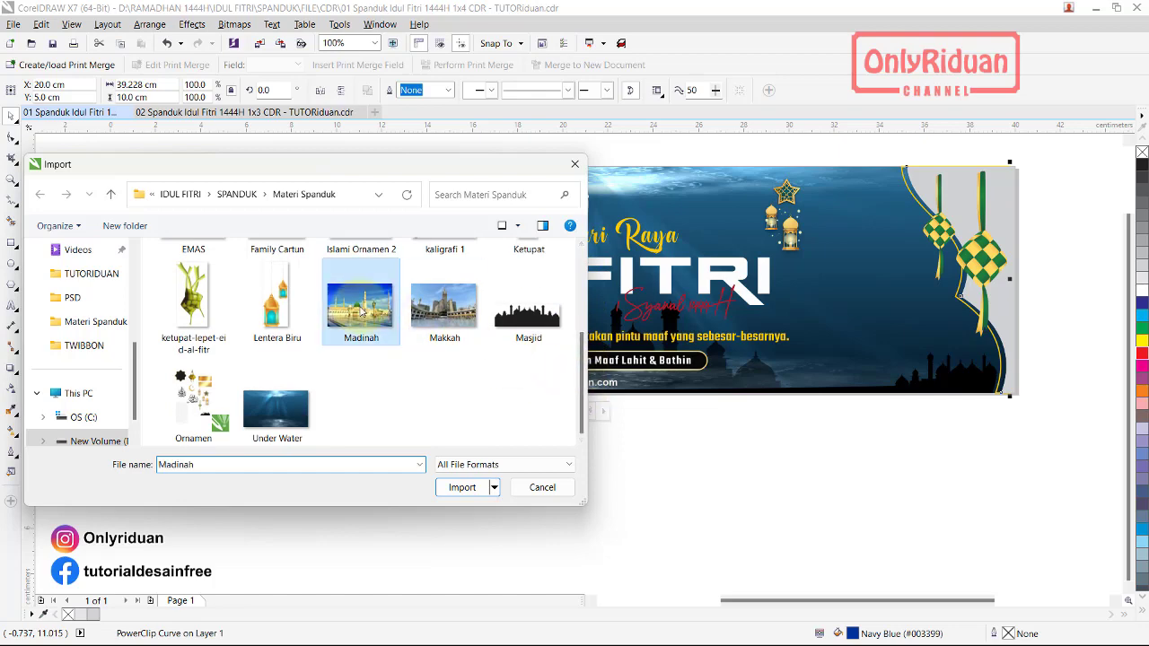
pyautogui.keyDown('ctrl'); pyautogui.click(429, 314); pyautogui.keyUp('ctrl')
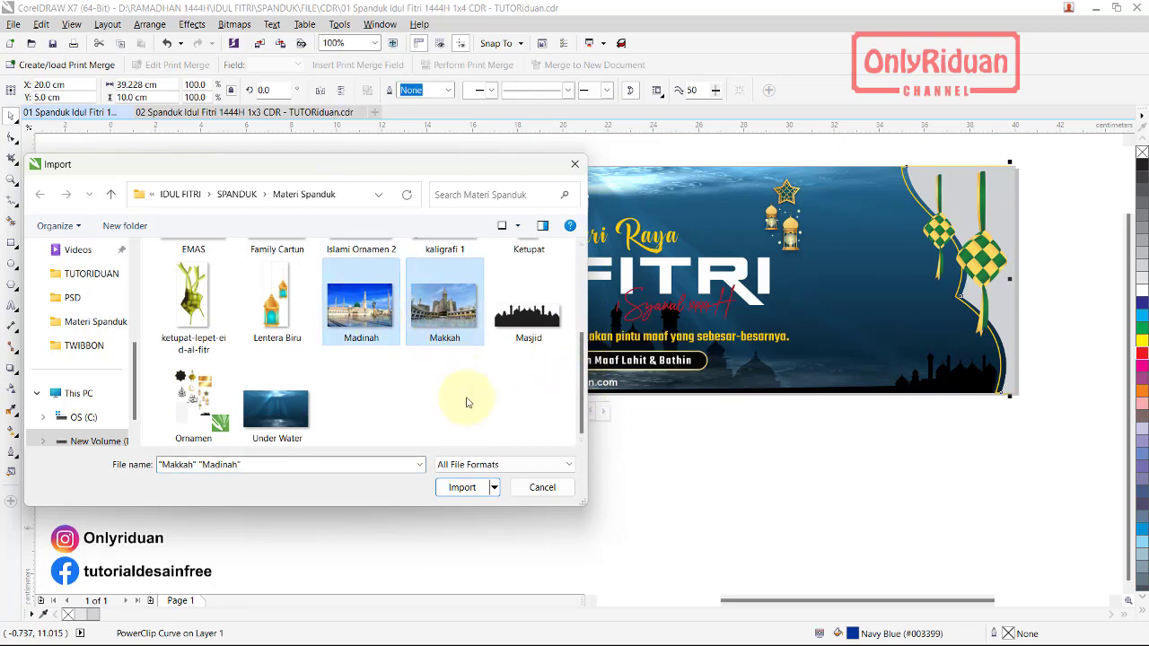
pyautogui.click(462, 489)
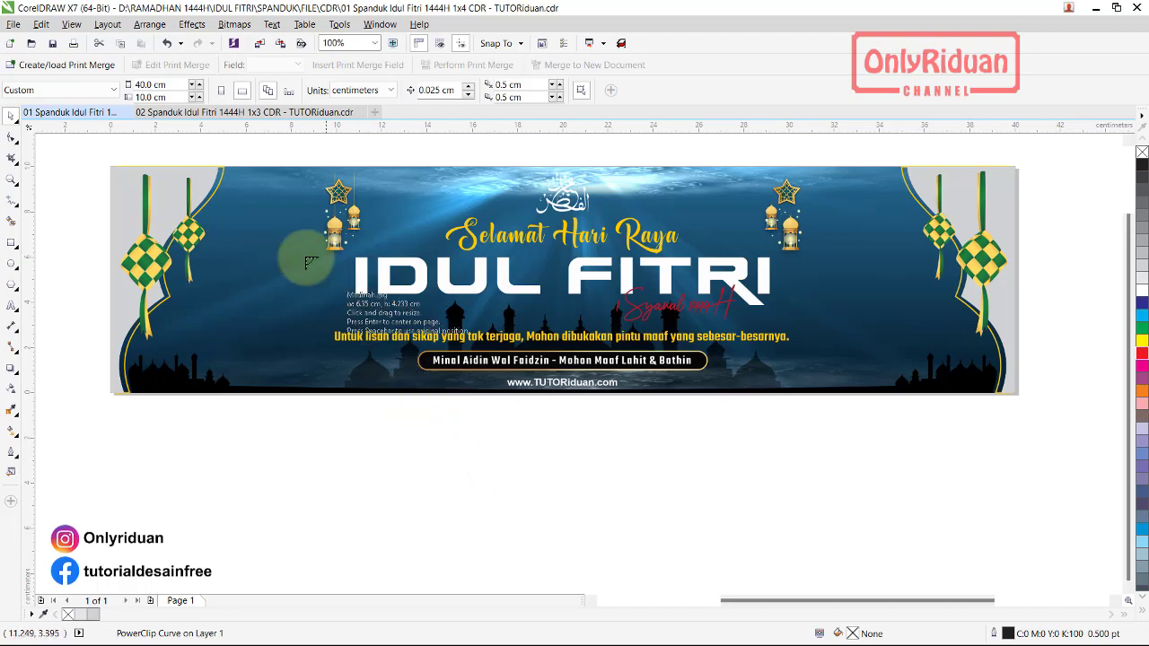
# Place the 15 × 10 cm Madinah photo at the banner's left end and Makkah at its right edge
pyautogui.moveTo(114, 167); pyautogui.dragTo(449, 392)
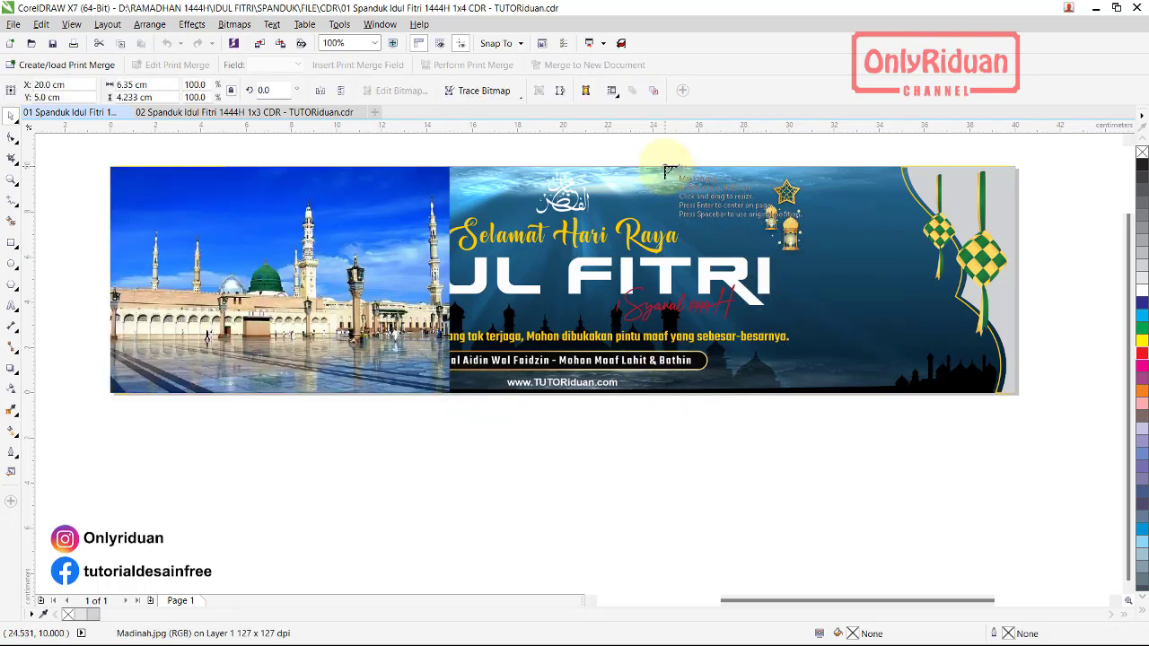
pyautogui.moveTo(666, 169); pyautogui.dragTo(1009, 395)
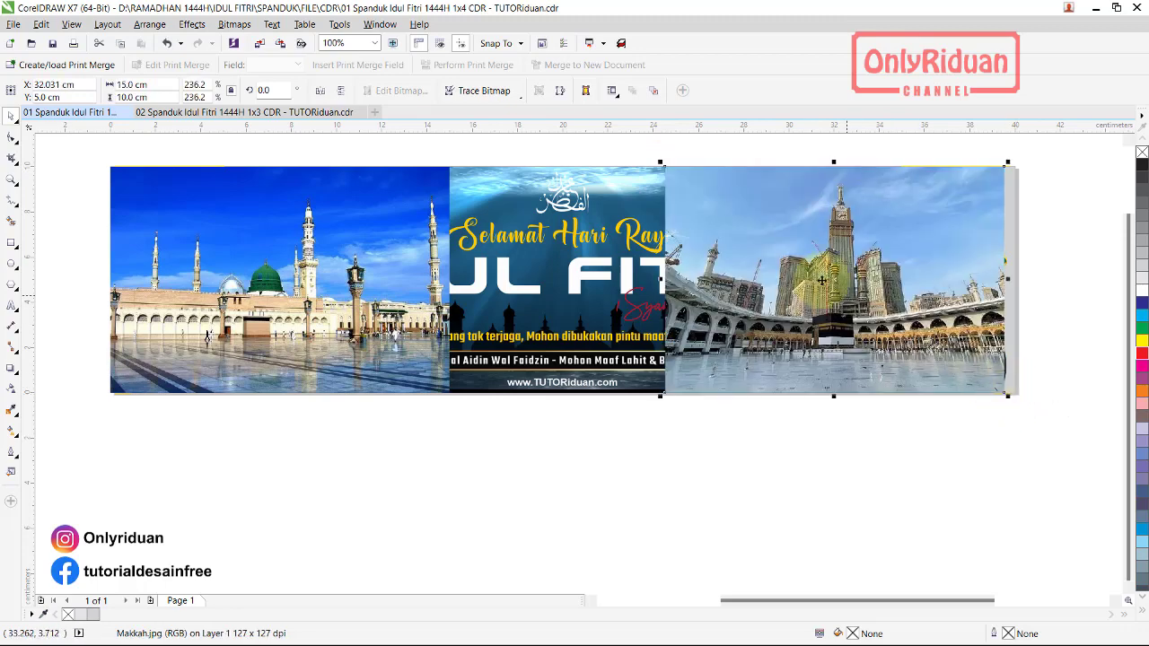
pyautogui.moveTo(782, 248); pyautogui.dragTo(831, 245)
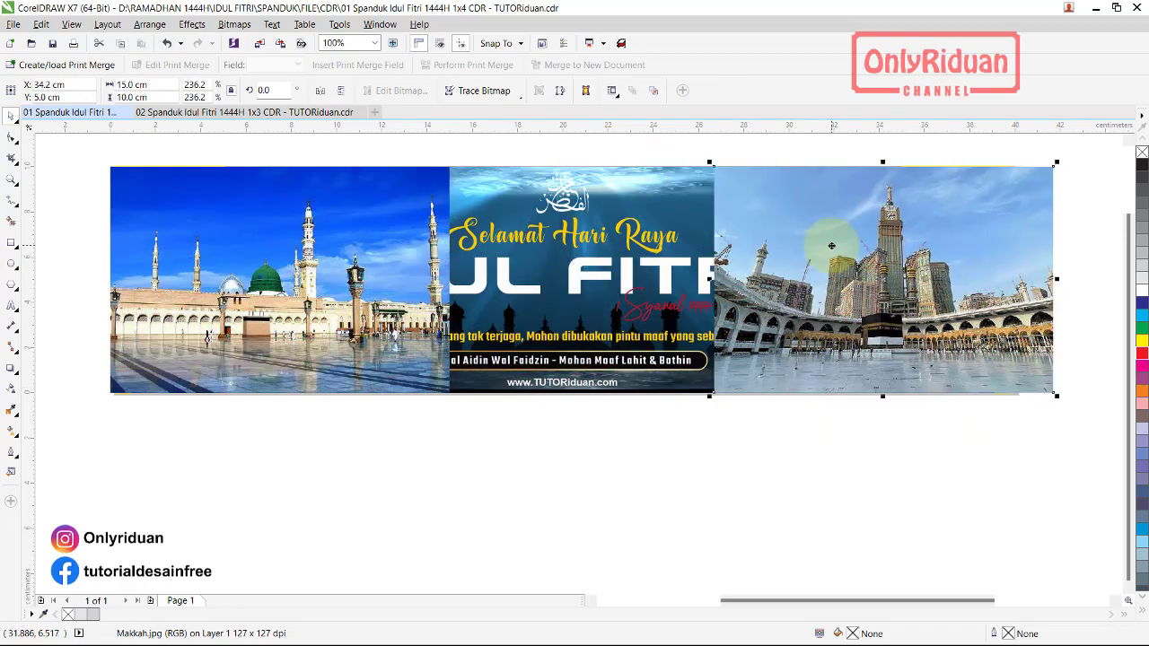
pyautogui.click(400, 204)
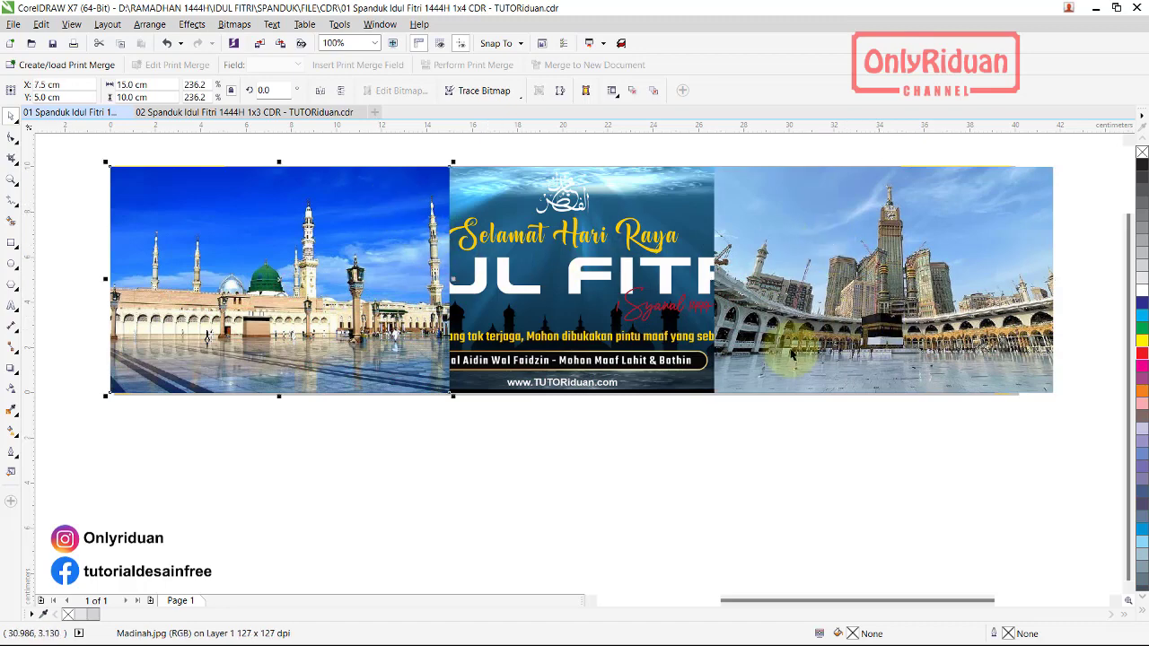
pyautogui.click(781, 287)
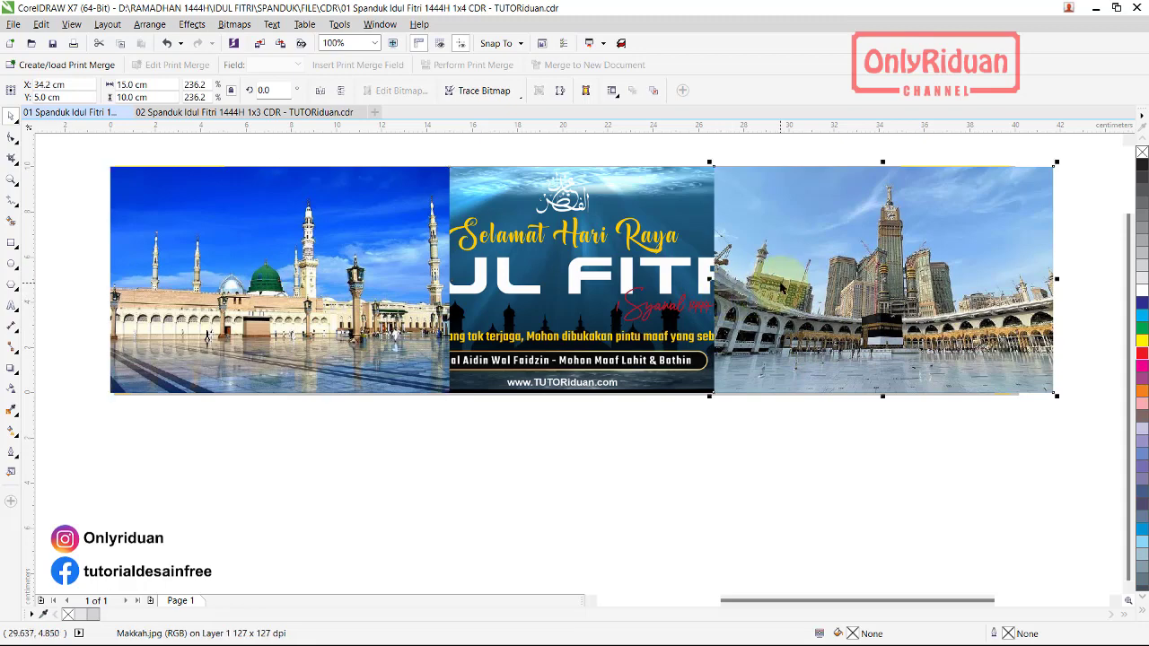
pyautogui.click(11, 391)
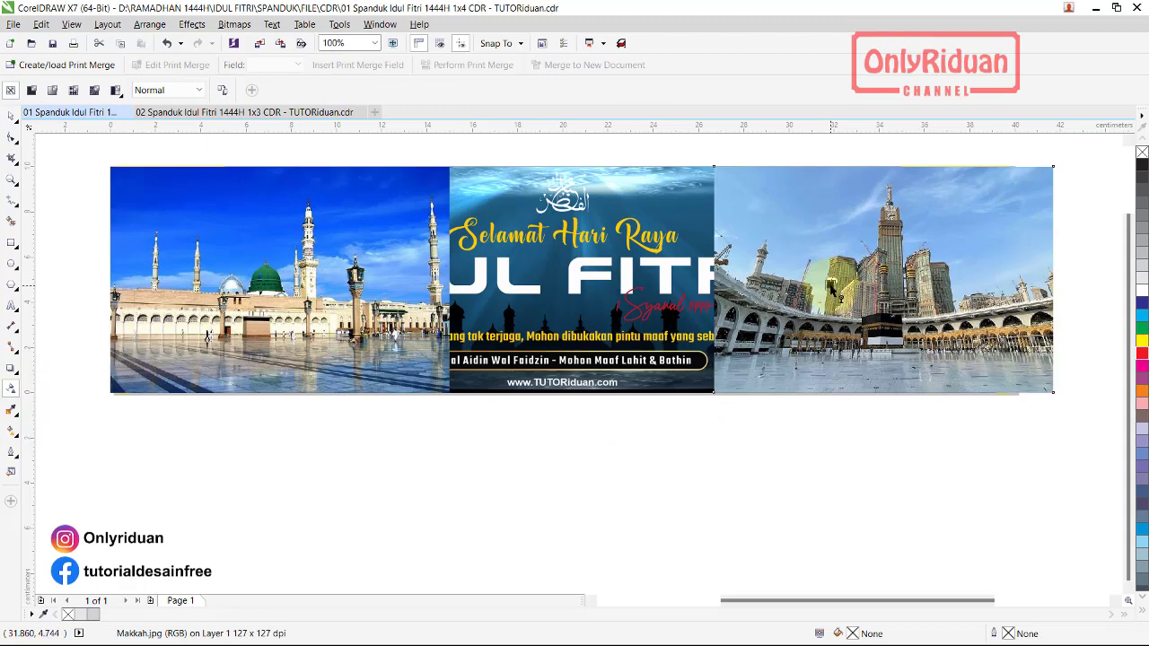
# Fade the Makkah photo's left edge with linear transparency and PowerClip it inside the banner frame
pyautogui.moveTo(830, 286); pyautogui.dragTo(730, 280)
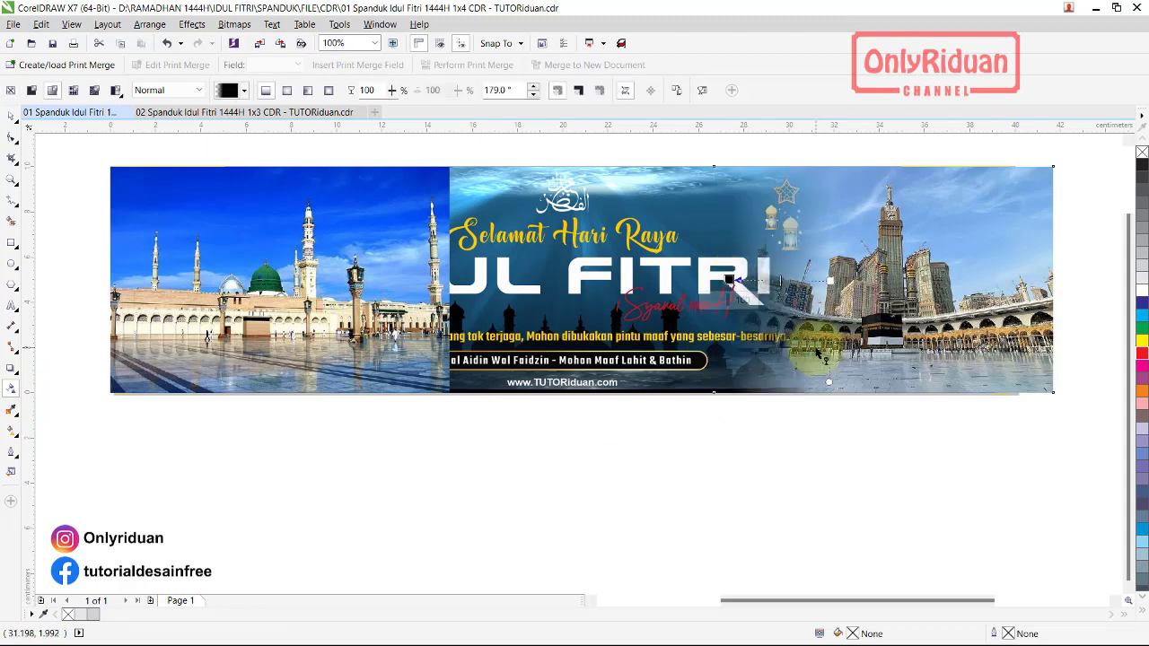
pyautogui.click(10, 117)
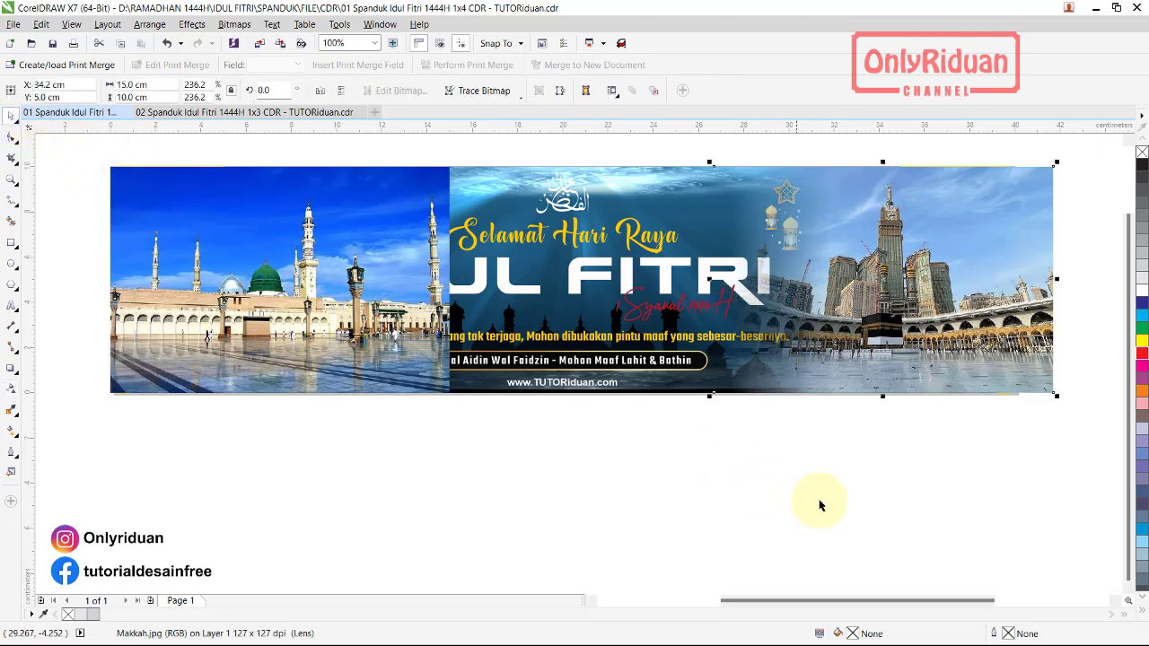
pyautogui.click(830, 498)
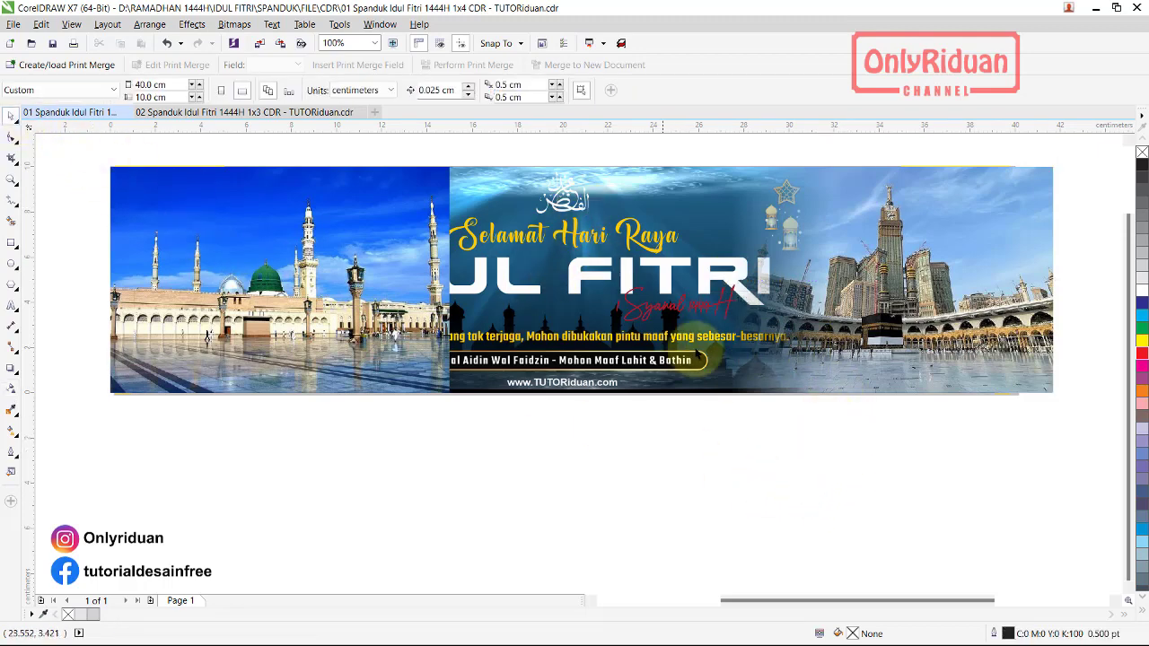
pyautogui.rightClick(908, 259)
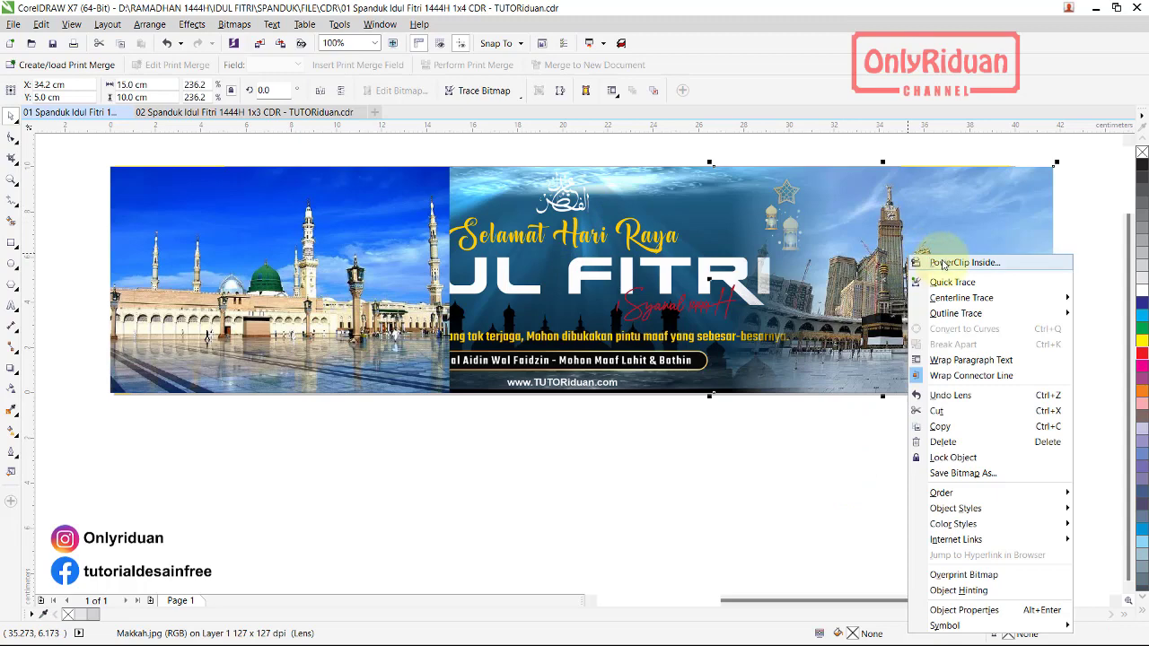
pyautogui.click(942, 262)
pyautogui.click(692, 225)
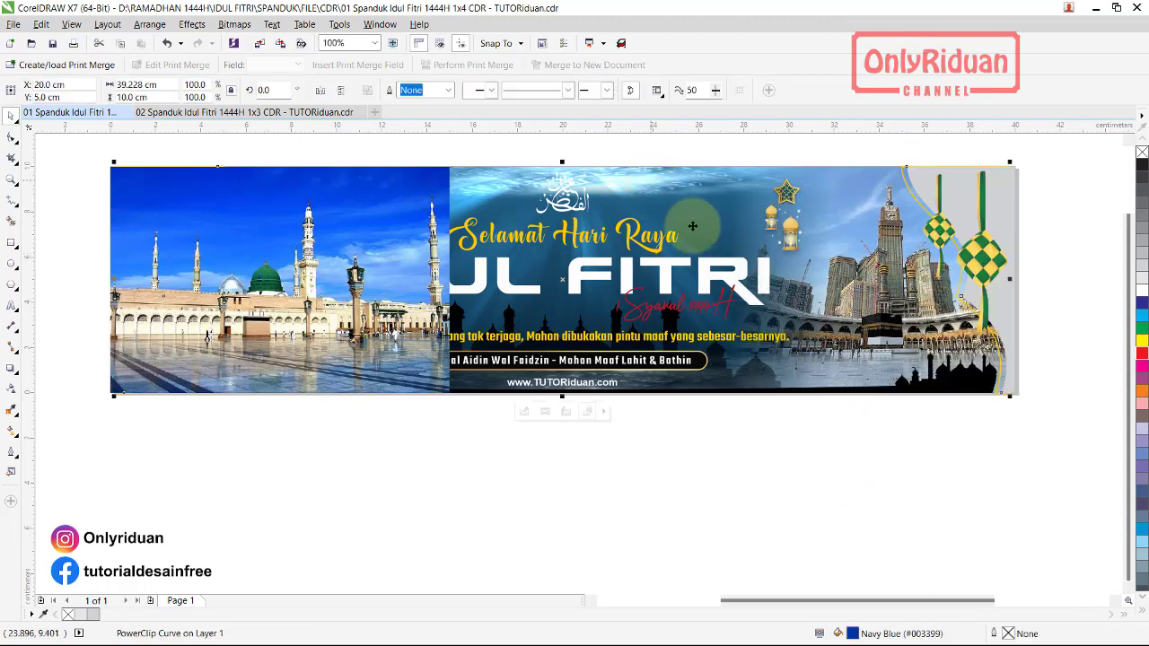
pyautogui.click(794, 466)
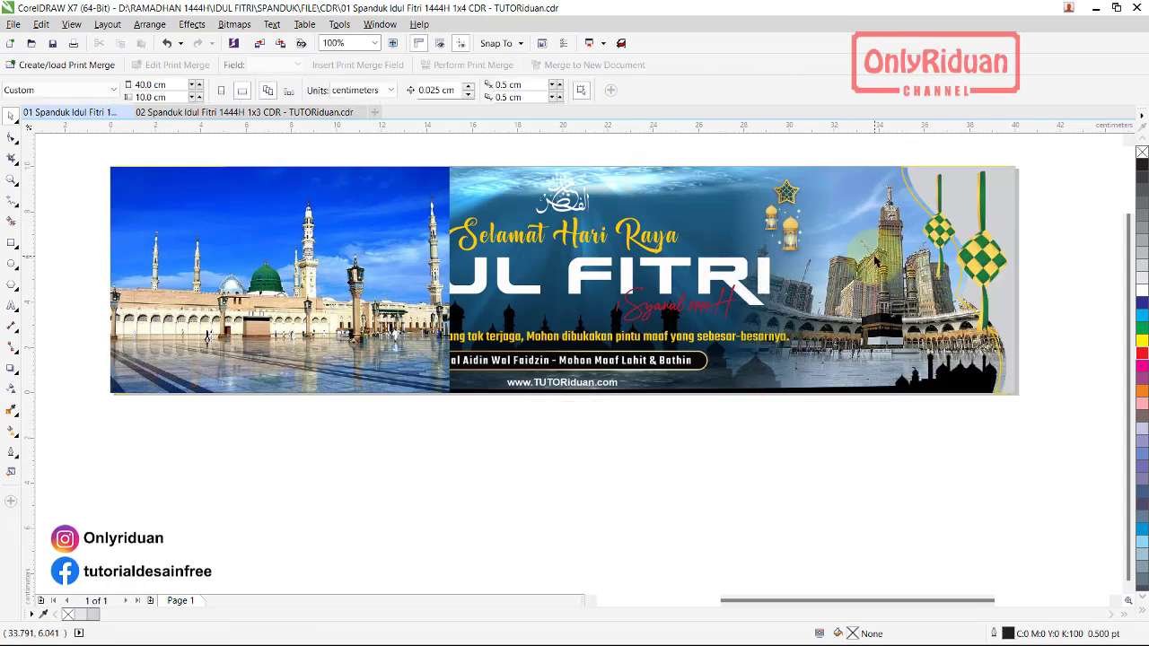
# Fade the Madinah photo toward its right edge with linear transparency and clip it into the banner
pyautogui.click(370, 231)
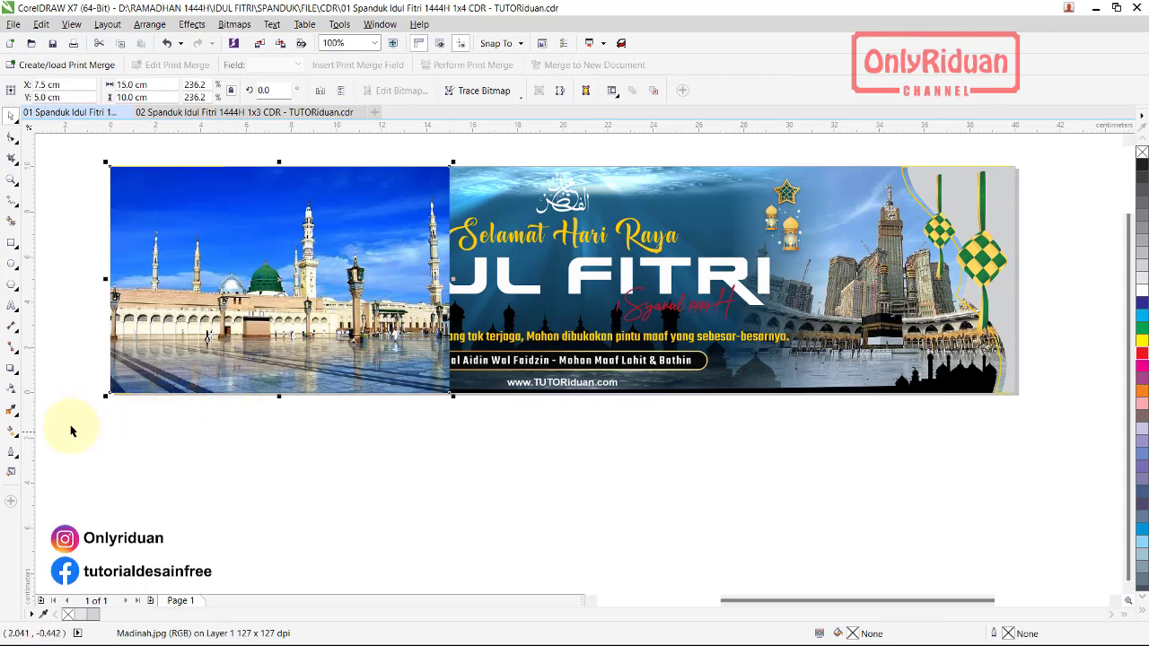
pyautogui.click(11, 390)
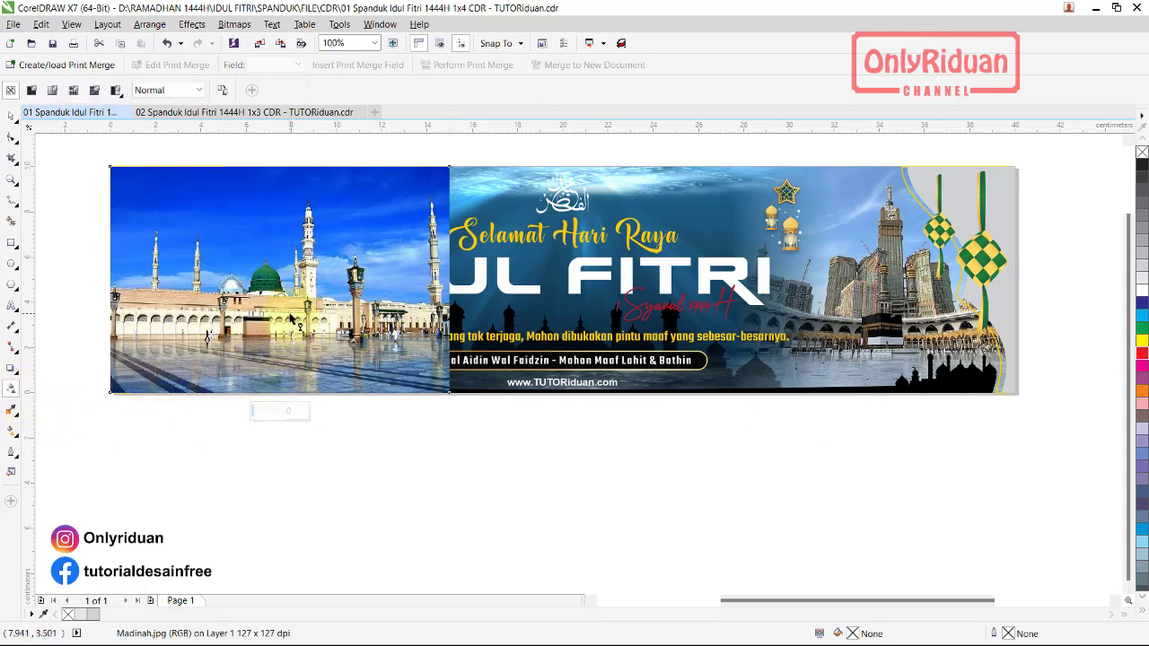
pyautogui.moveTo(290, 320); pyautogui.dragTo(438, 310)
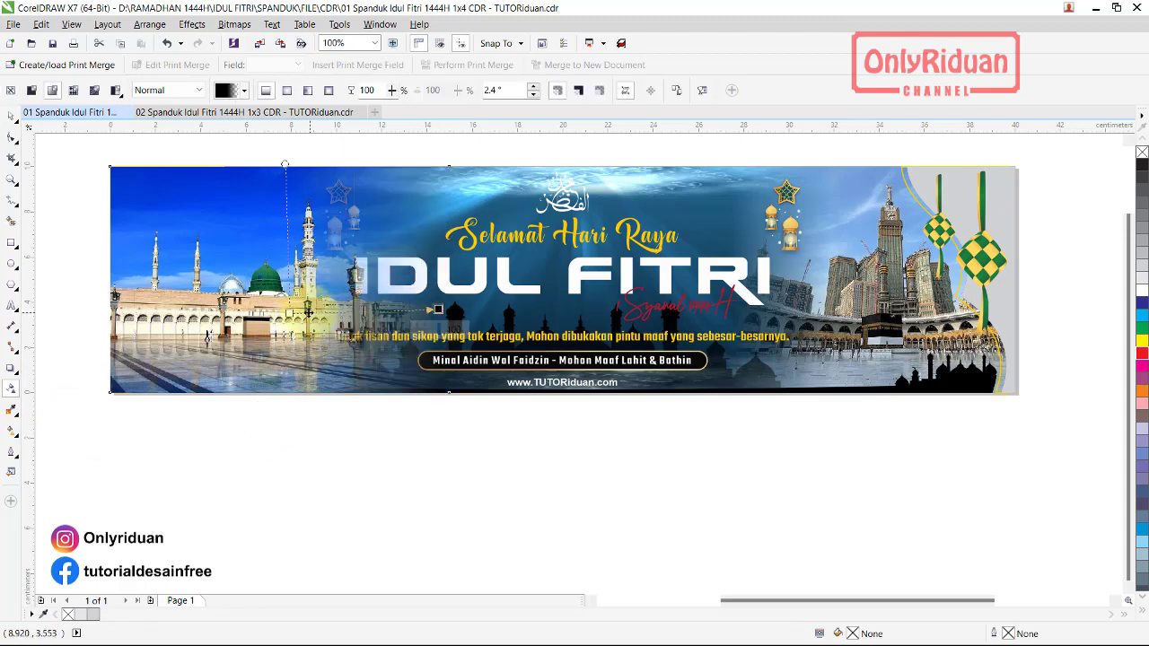
pyautogui.moveTo(284, 165); pyautogui.dragTo(297, 177)
pyautogui.moveTo(306, 310); pyautogui.dragTo(306, 308)
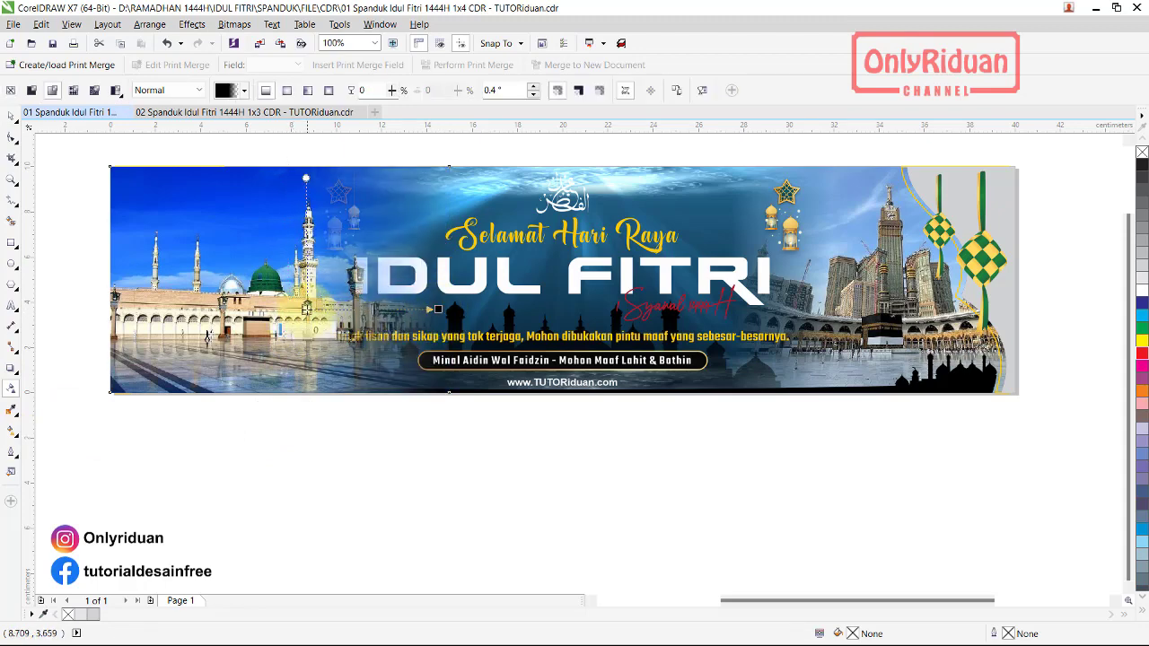
pyautogui.rightClick(254, 226)
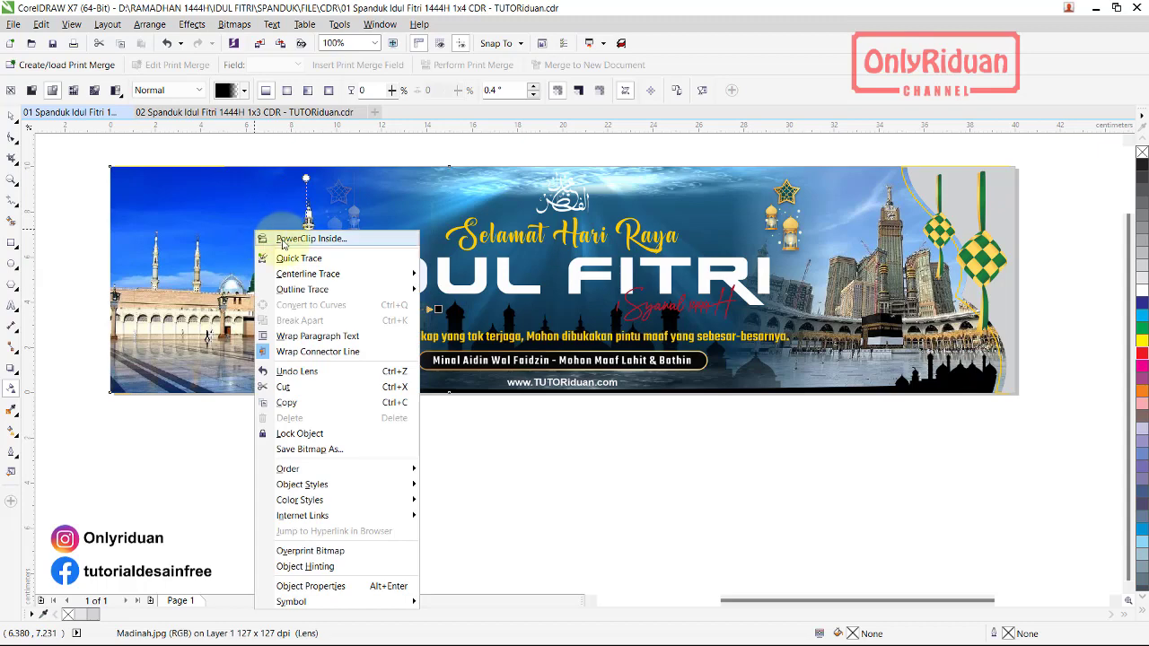
pyautogui.press('Escape')
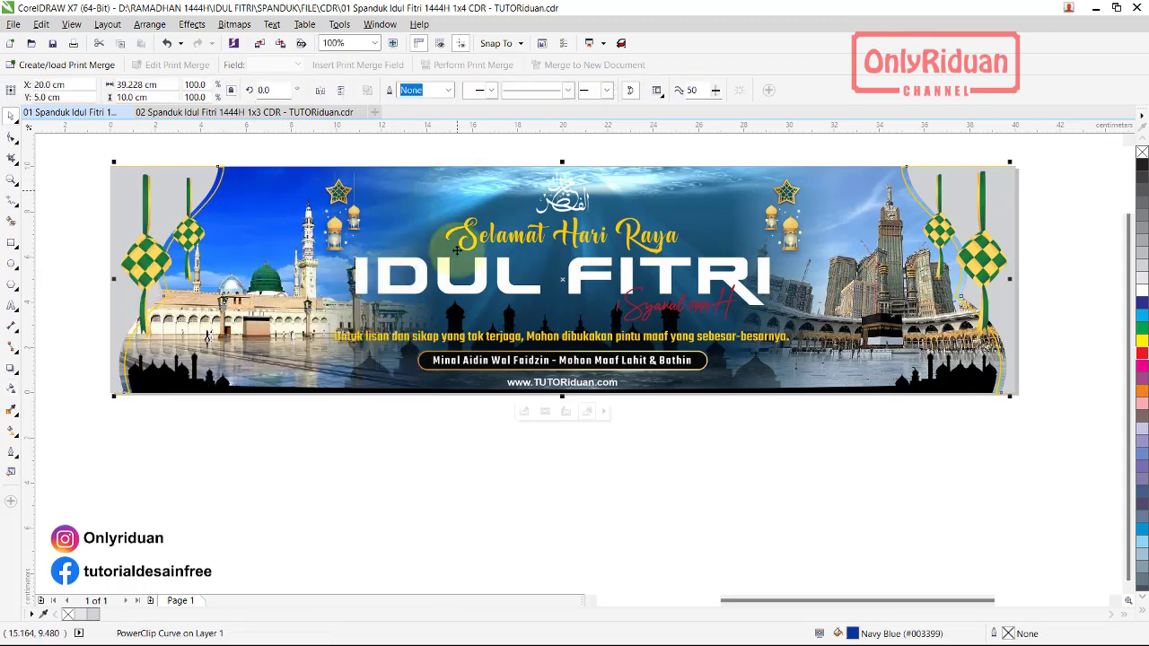
pyautogui.click(411, 444)
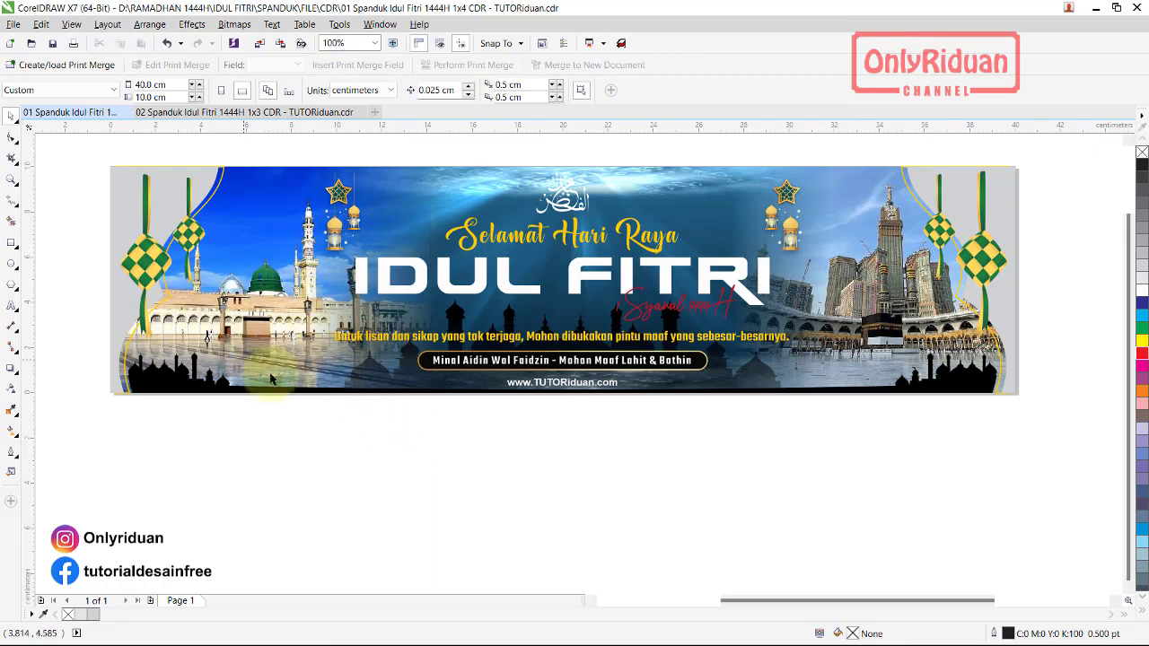
# Edit the banner's PowerClip contents to slide the Madinah photo left, then finish editing
pyautogui.rightClick(250, 281)
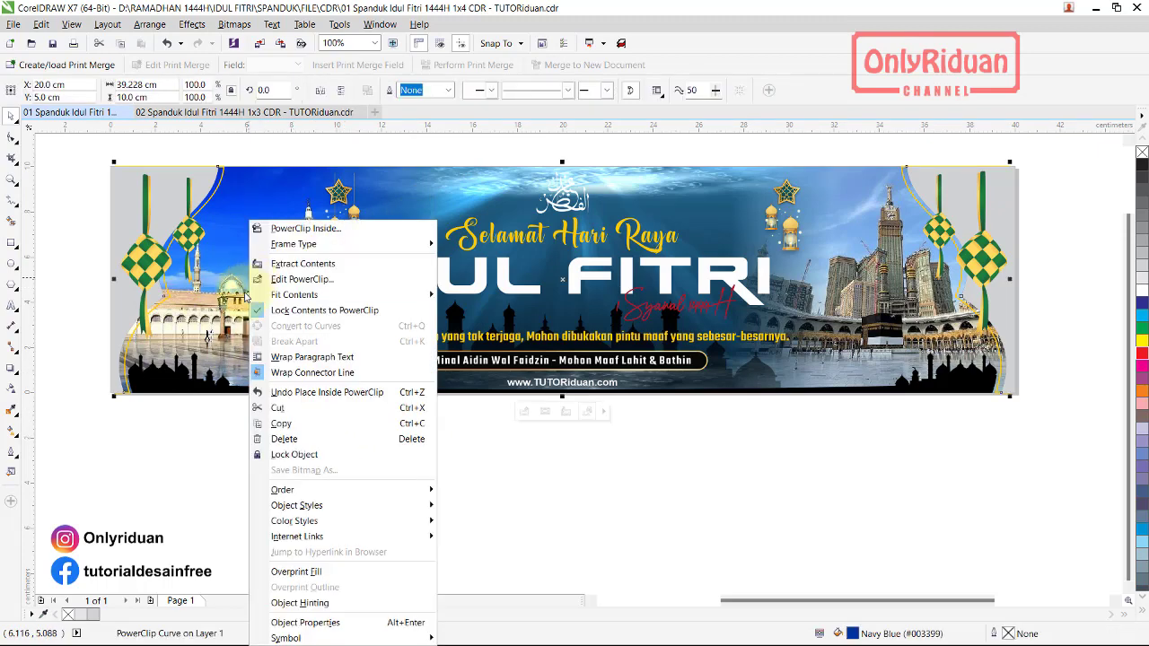
pyautogui.click(303, 279)
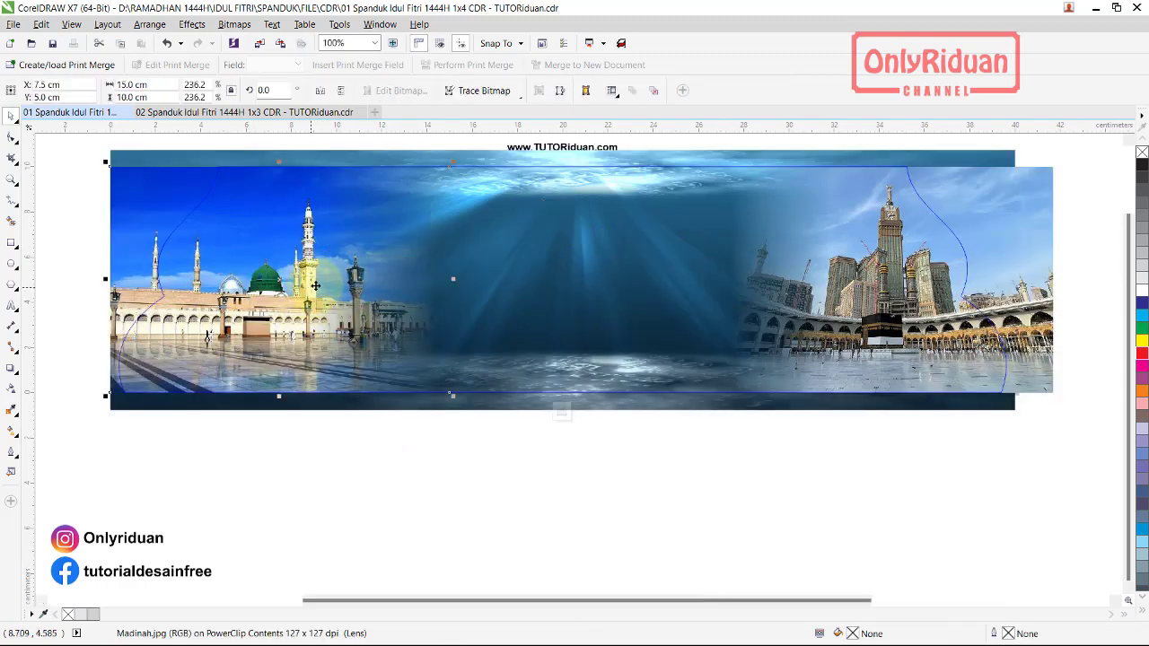
pyautogui.moveTo(315, 286); pyautogui.dragTo(256, 285)
pyautogui.press('Escape')
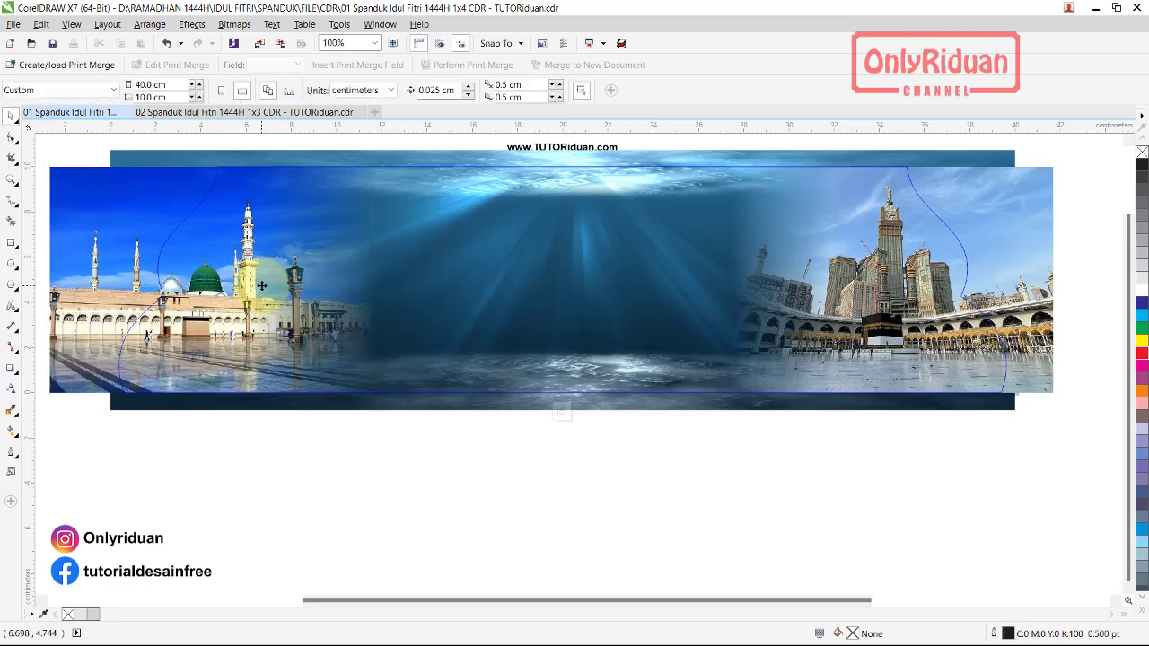
pyautogui.rightClick(276, 286)
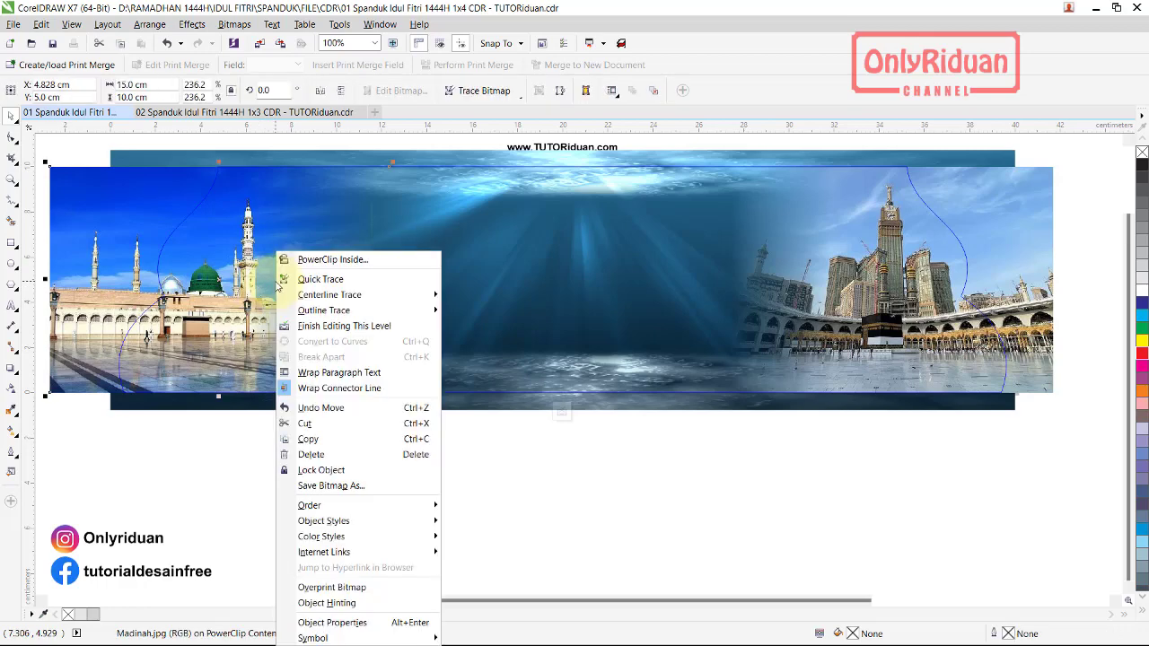
pyautogui.click(341, 329)
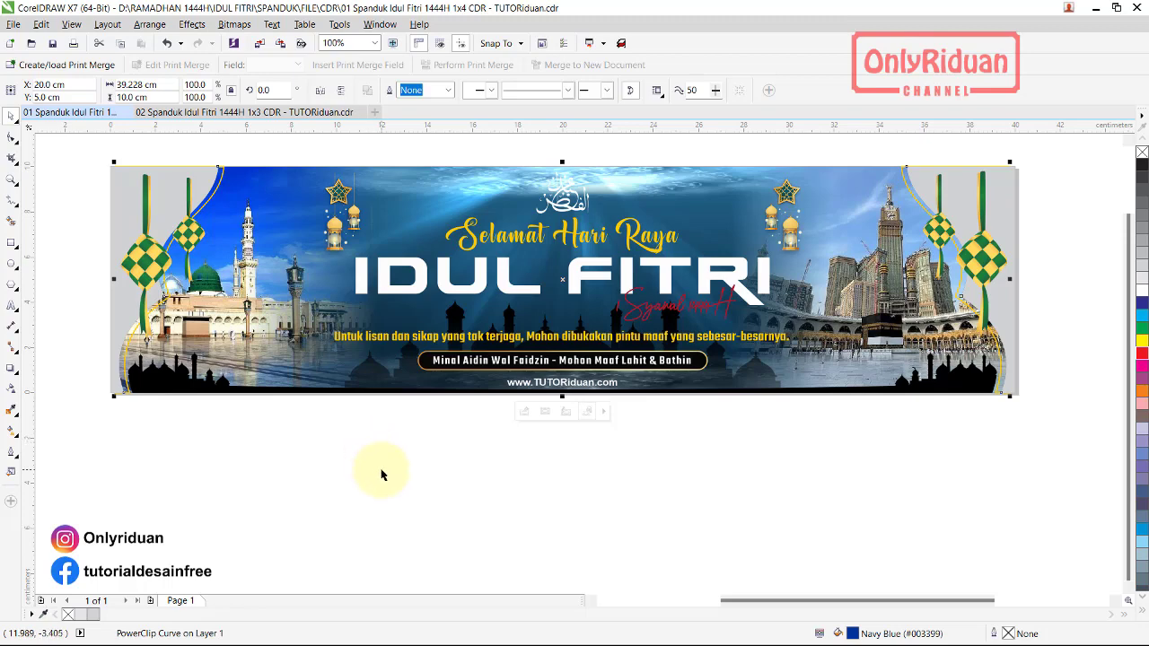
pyautogui.press('Escape')
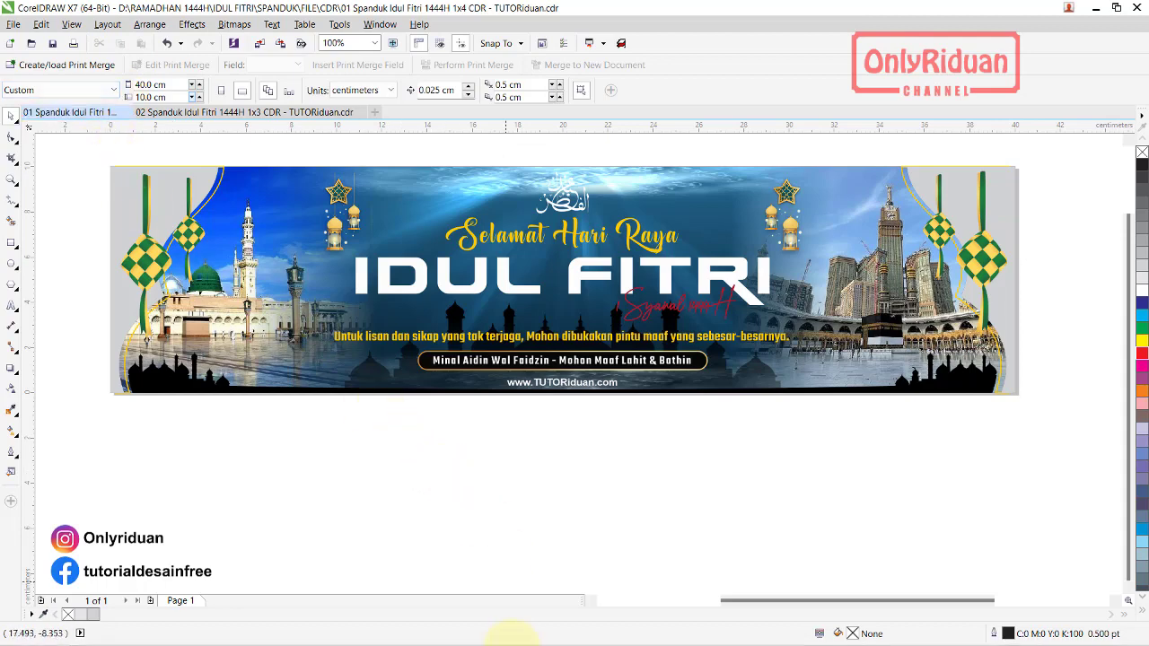
# Open Ornamen.cdr from the Materi Spanduk folder to load the ornament sheet
pyautogui.click(541, 628)
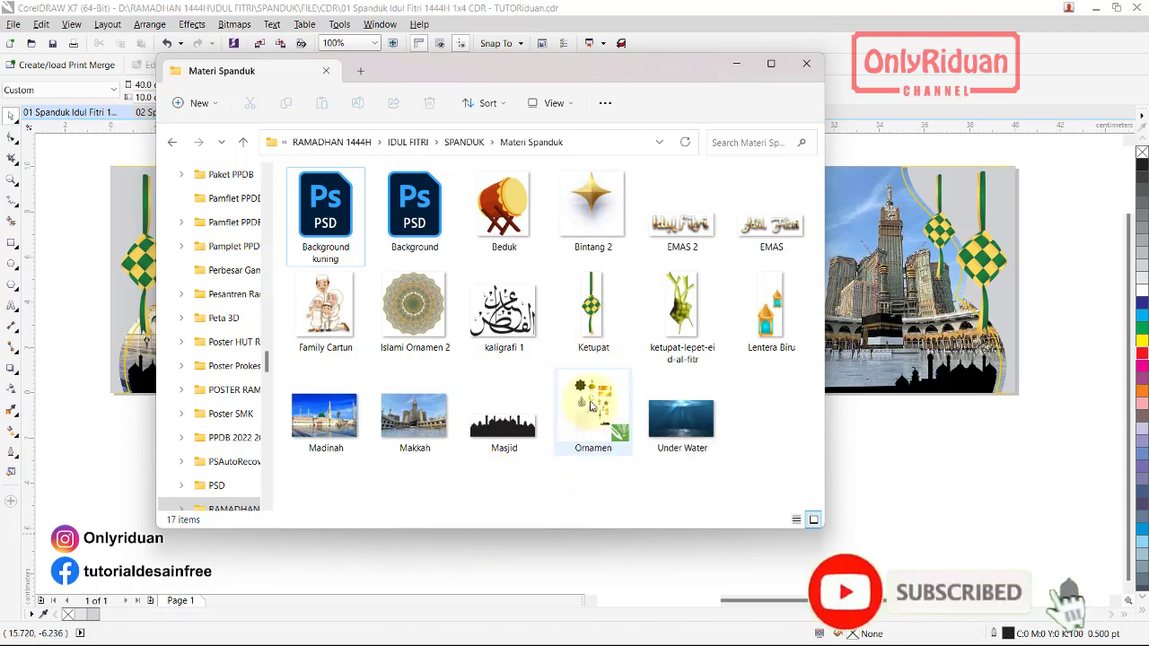
pyautogui.doubleClick(590, 407)
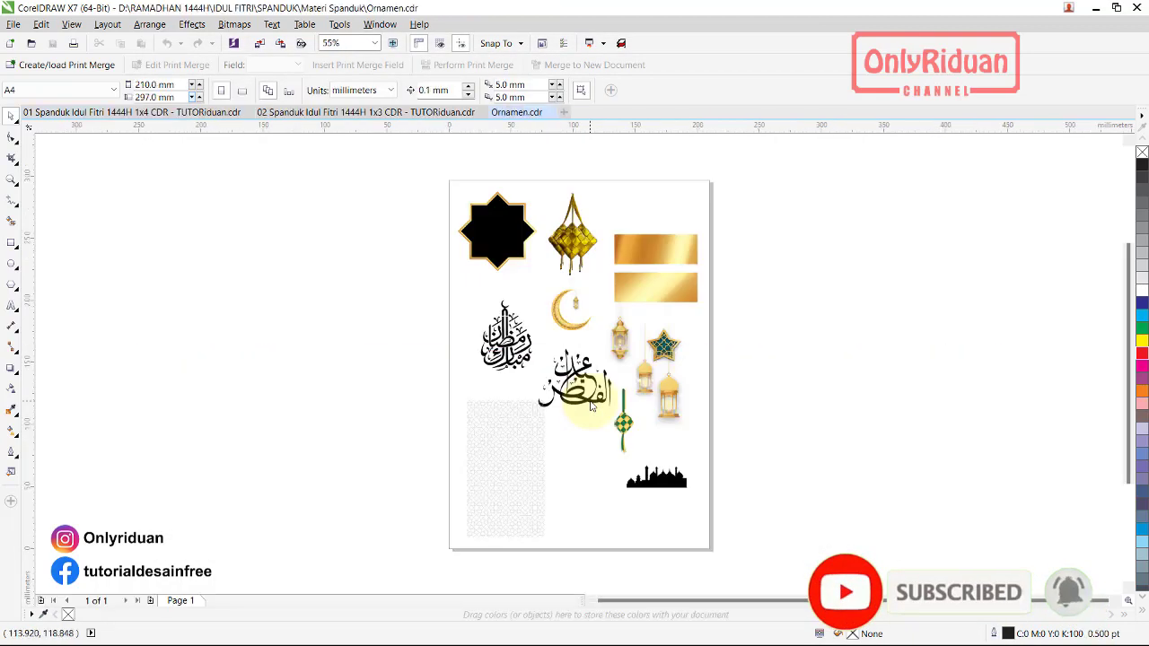
# Paste the Islamic star-pattern group onto the banner's lower left and give it a gold outline
pyautogui.click(489, 438)
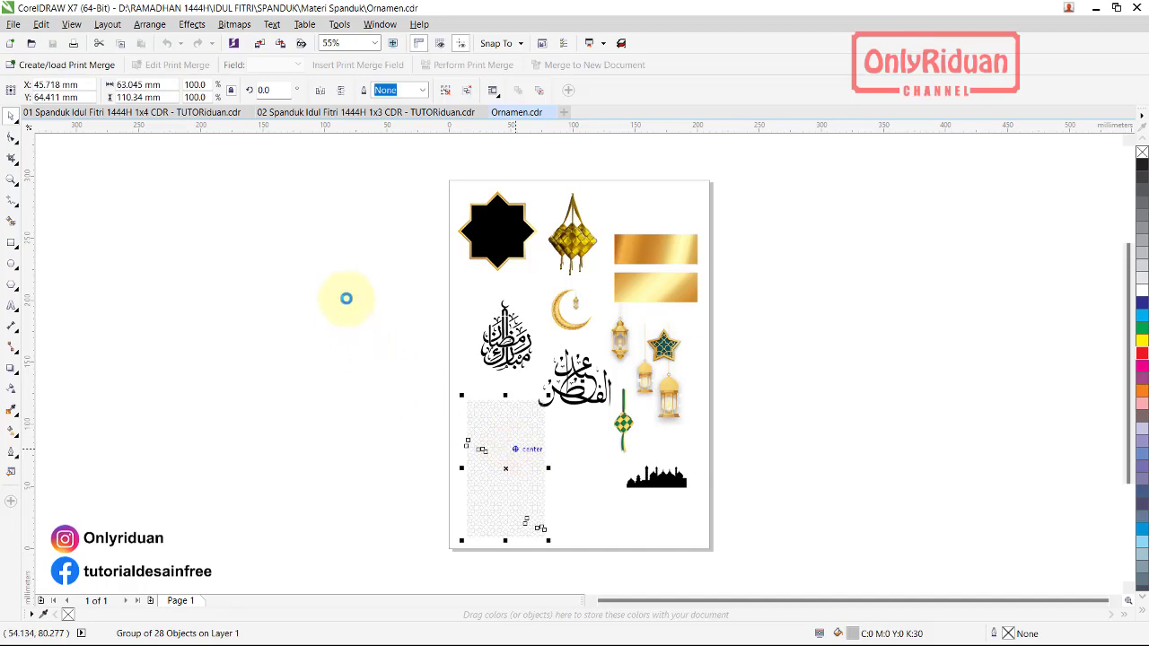
pyautogui.click(153, 114)
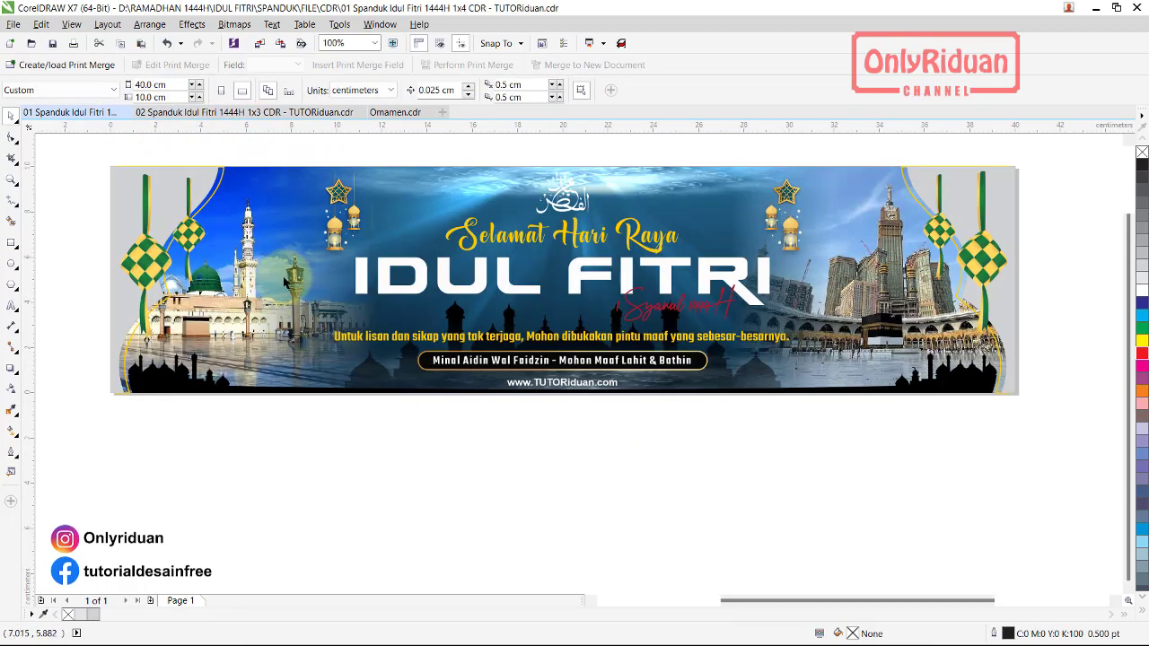
pyautogui.hotkey('ctrl', 'v')
pyautogui.moveTo(427, 464)
pyautogui.mouseDown()
pyautogui.moveTo(403, 428)
pyautogui.moveTo(364, 428)
pyautogui.mouseUp()
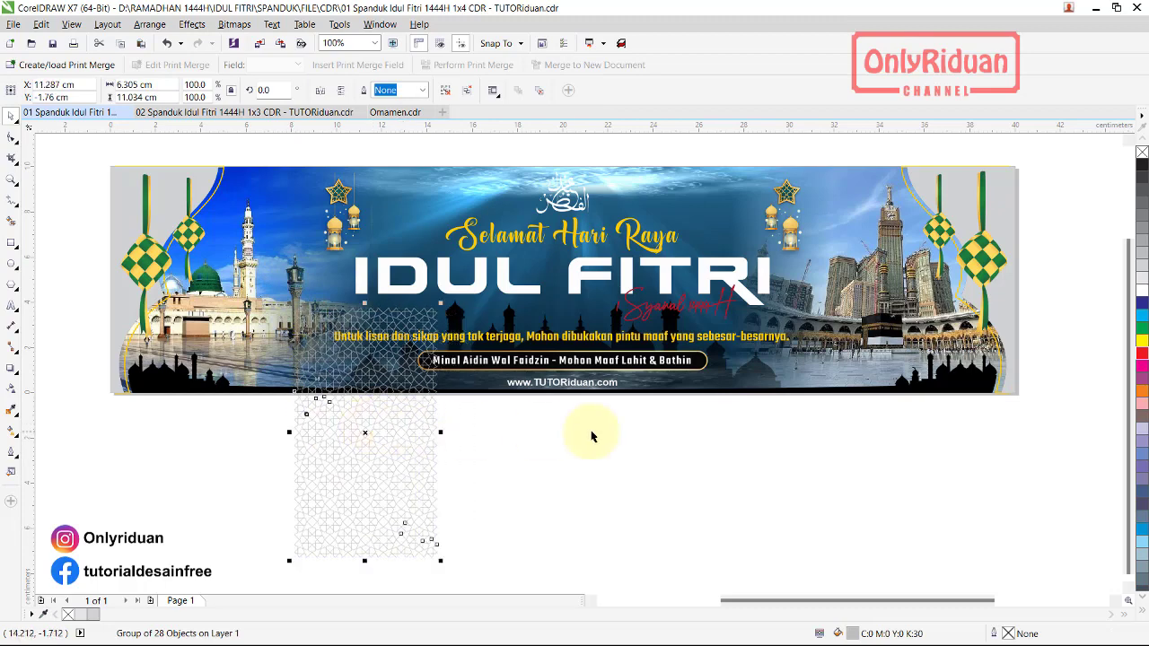
pyautogui.click(1140, 502)
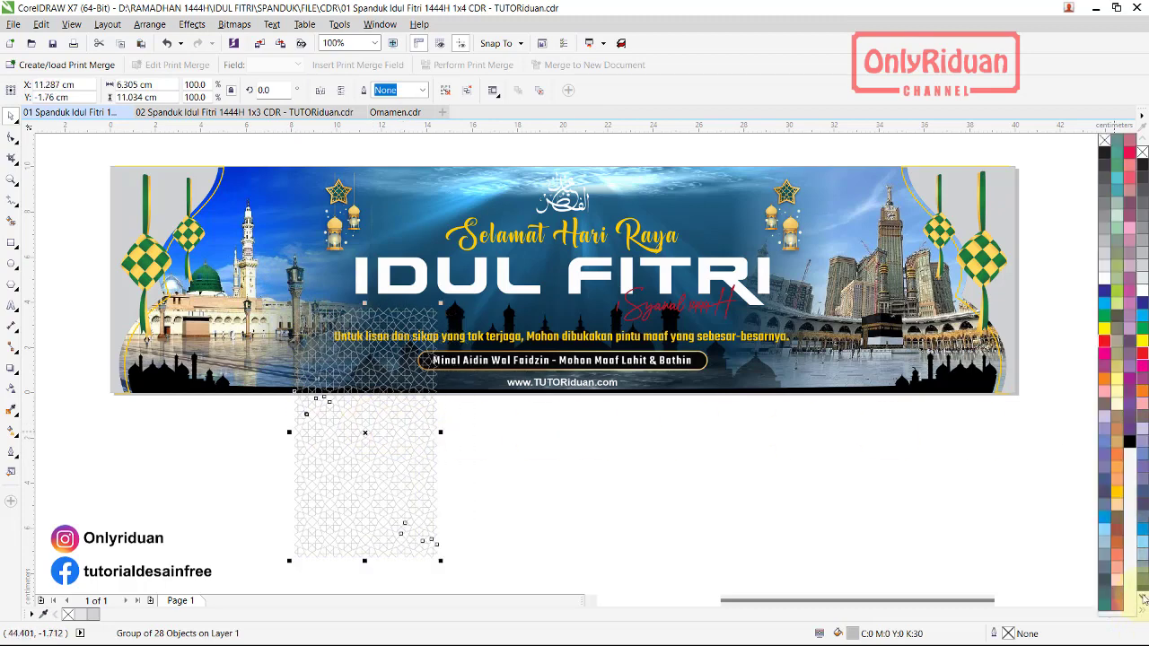
pyautogui.rightClick(1117, 494)
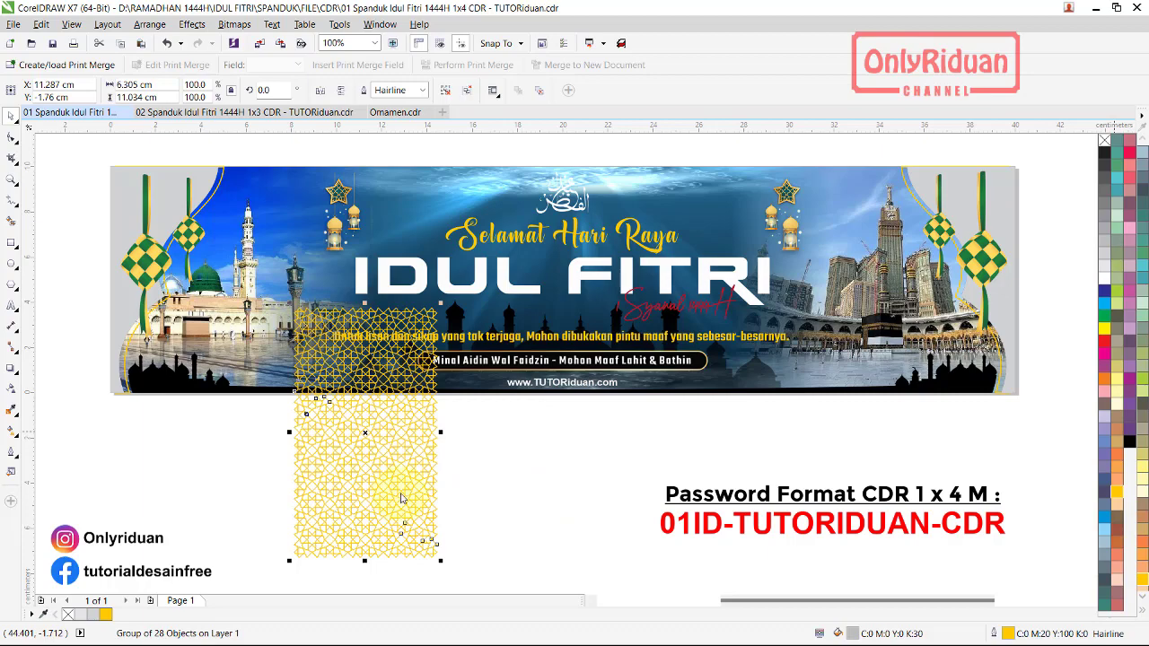
# Drag-duplicate the gold star pattern further right on the banner
pyautogui.scroll(2, 413, 456)
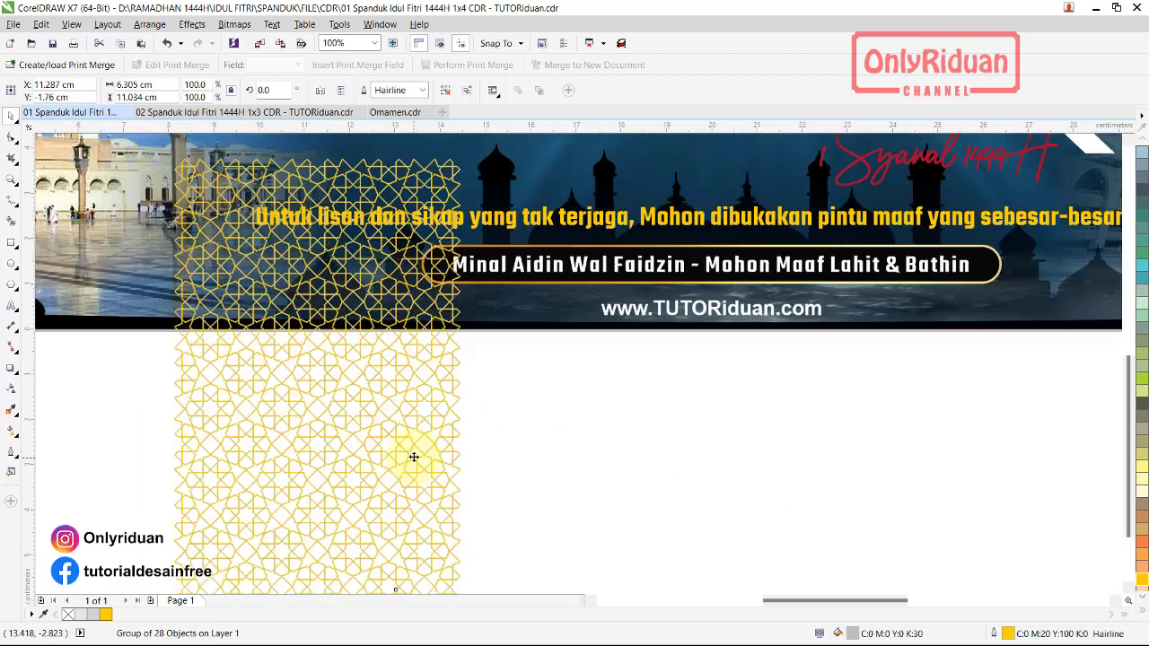
pyautogui.scroll(2, 413, 455)
pyautogui.scroll(-4, 419, 457)
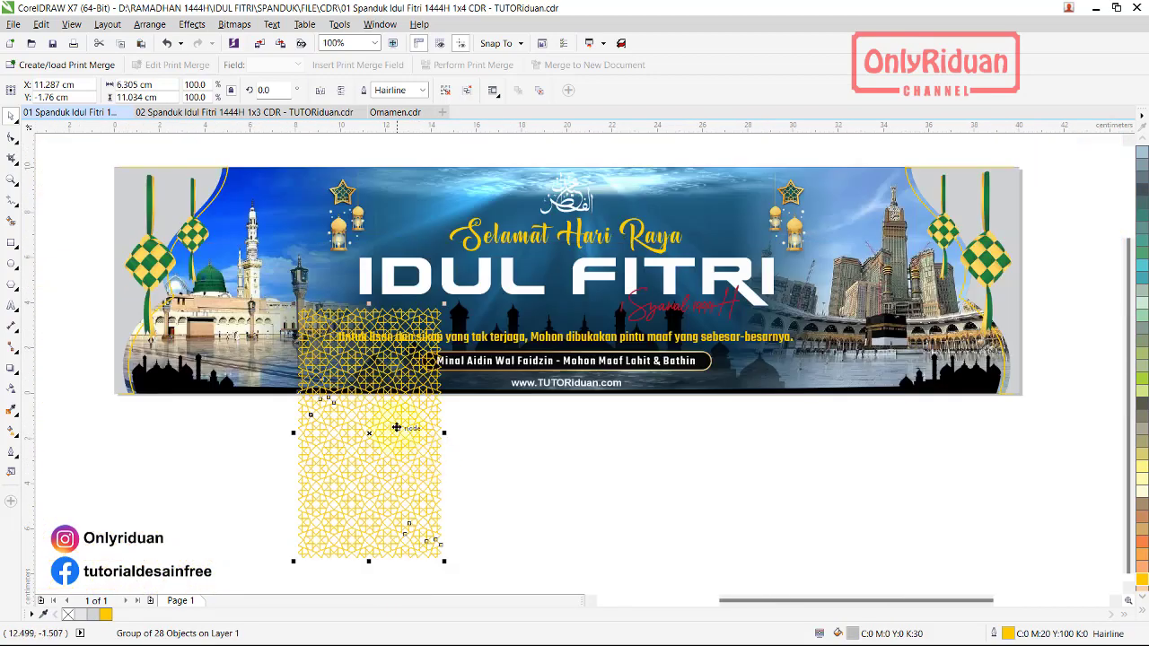
pyautogui.moveTo(386, 422); pyautogui.dragTo(754, 456)
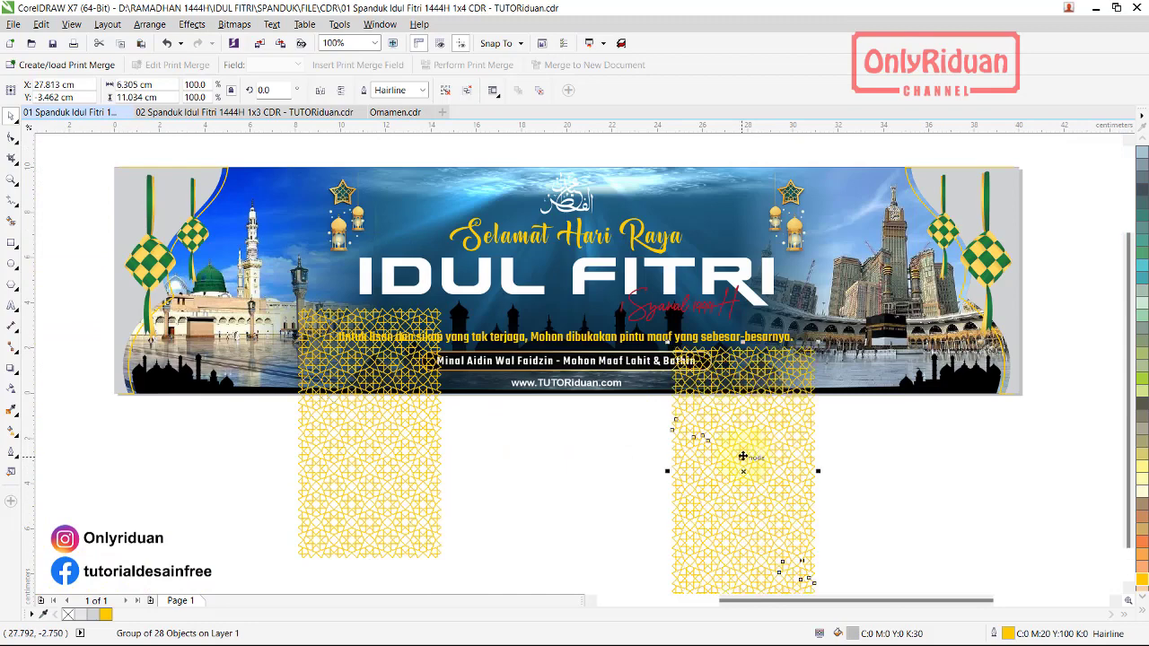
# PowerClip the left gold star pattern inside the left arch panel
pyautogui.click(343, 464)
pyautogui.rightClick(373, 420)
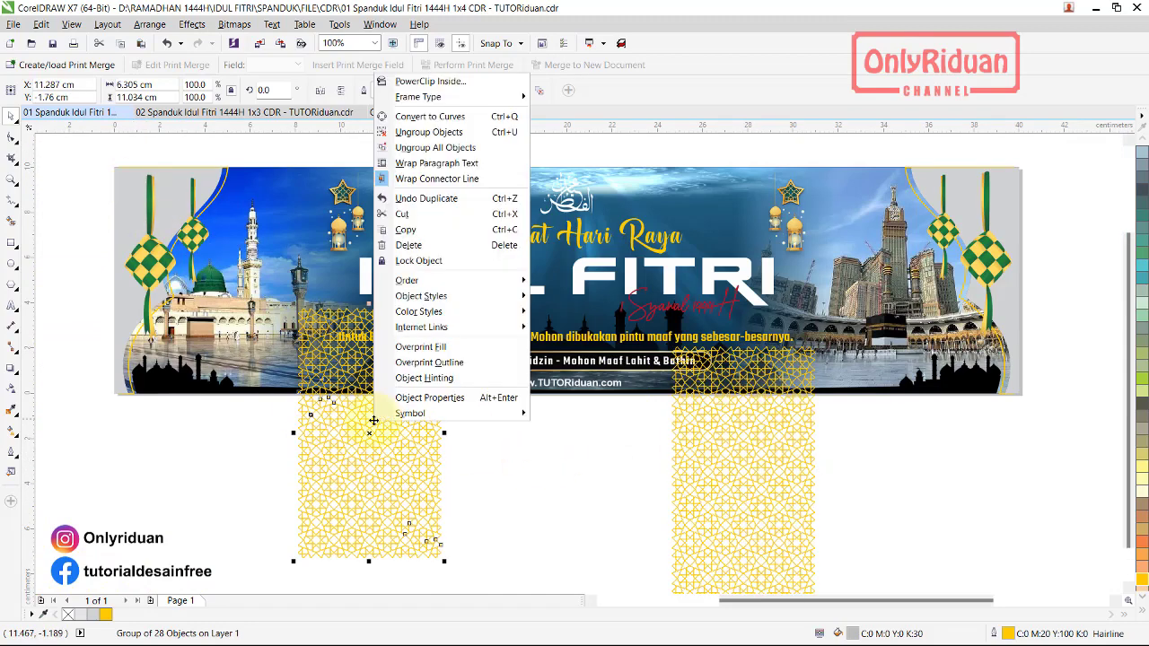
pyautogui.click(404, 81)
pyautogui.click(119, 172)
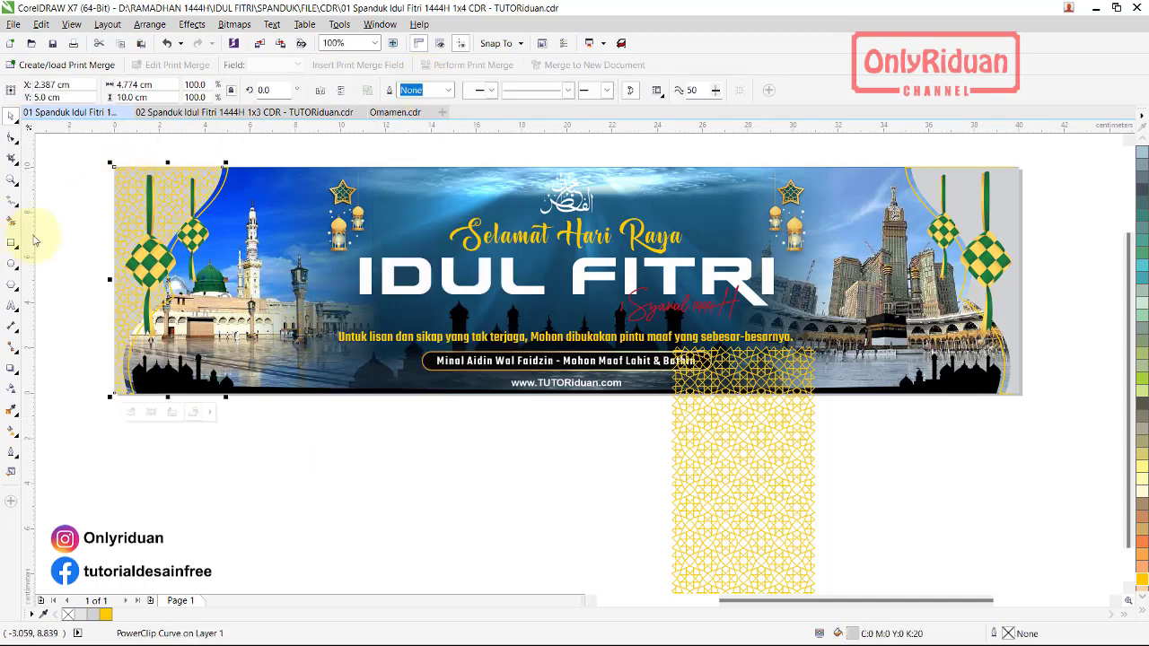
# PowerClip the right gold star pattern inside the right arch panel
pyautogui.click(703, 466)
pyautogui.rightClick(759, 433)
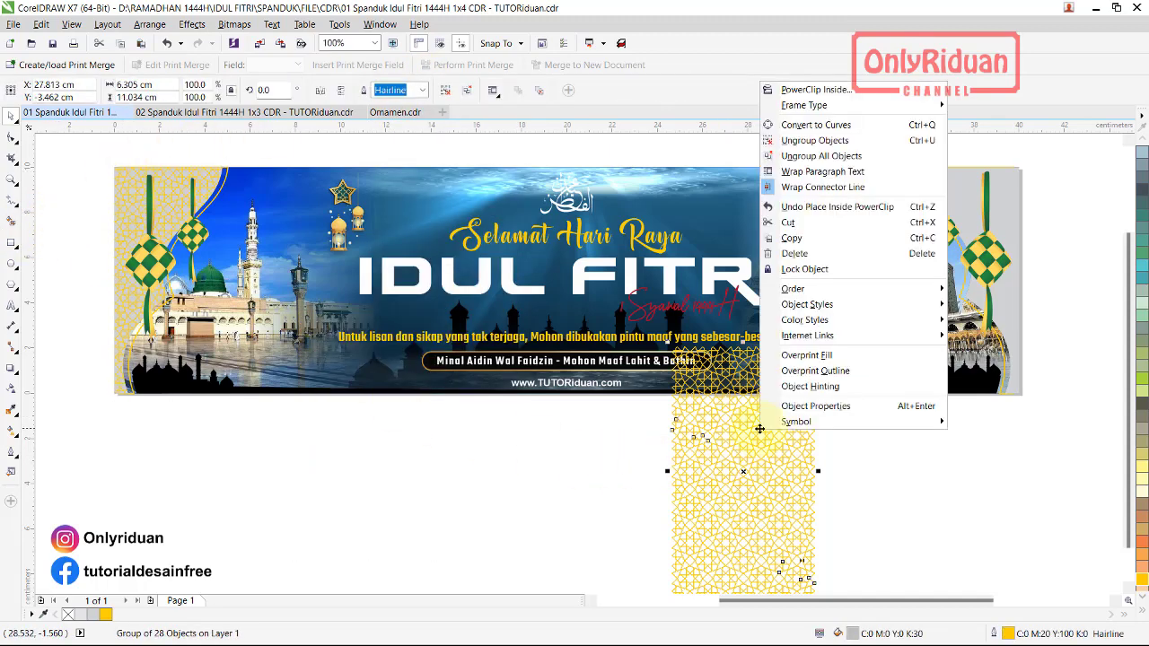
pyautogui.click(805, 91)
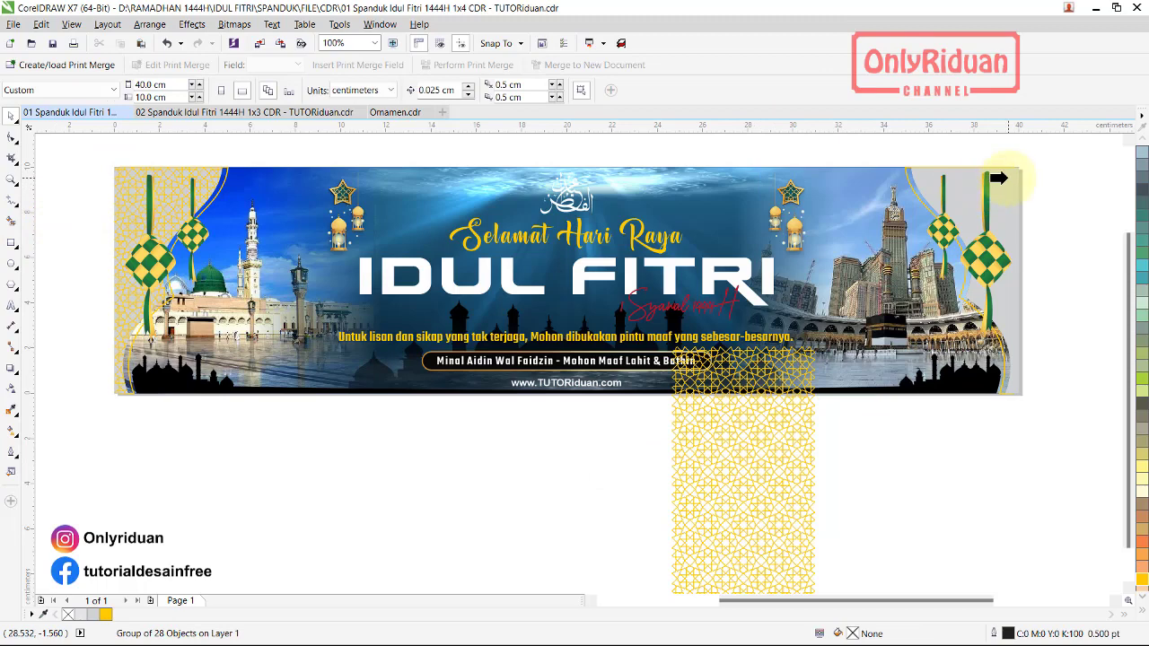
pyautogui.click(992, 176)
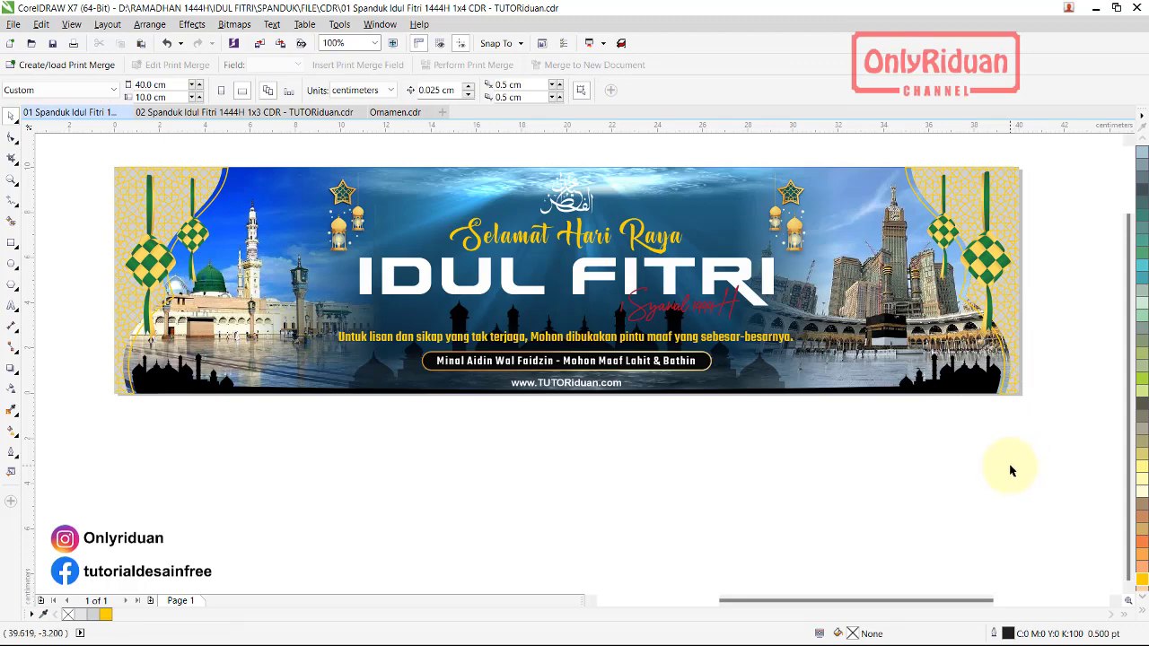
# Apply the Flat Bottom Right drop shadow preset to the IDUL FITRI title
pyautogui.click(423, 281)
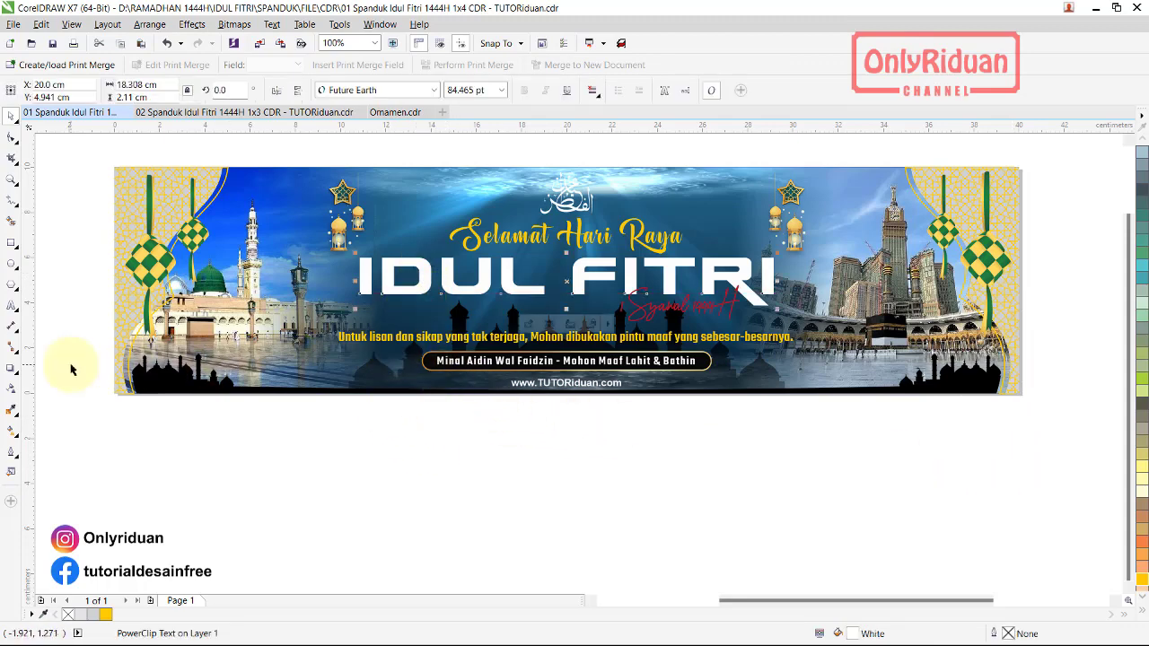
pyautogui.click(377, 485)
pyautogui.click(428, 305)
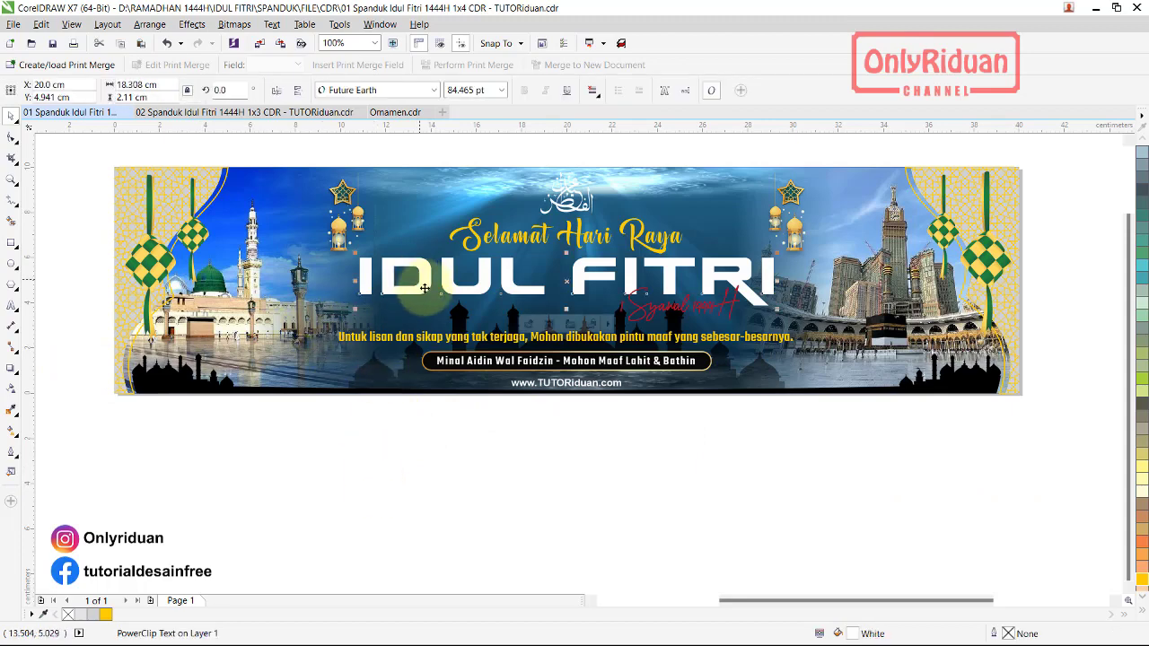
pyautogui.press('Escape')
pyautogui.click(428, 305)
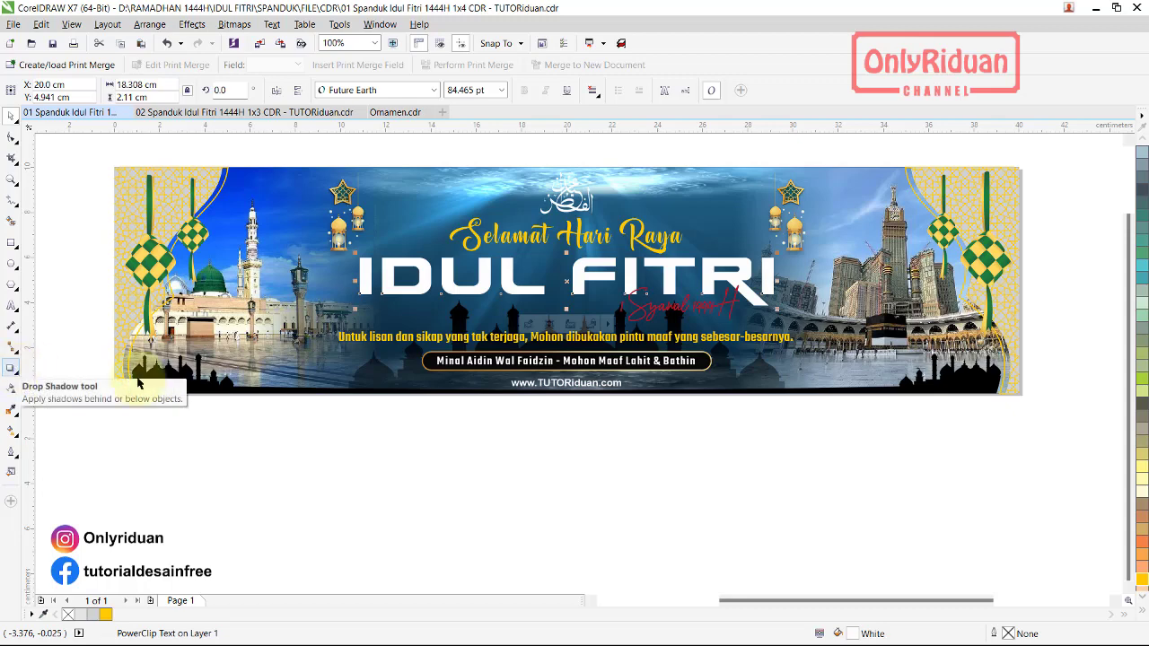
pyautogui.click(15, 368)
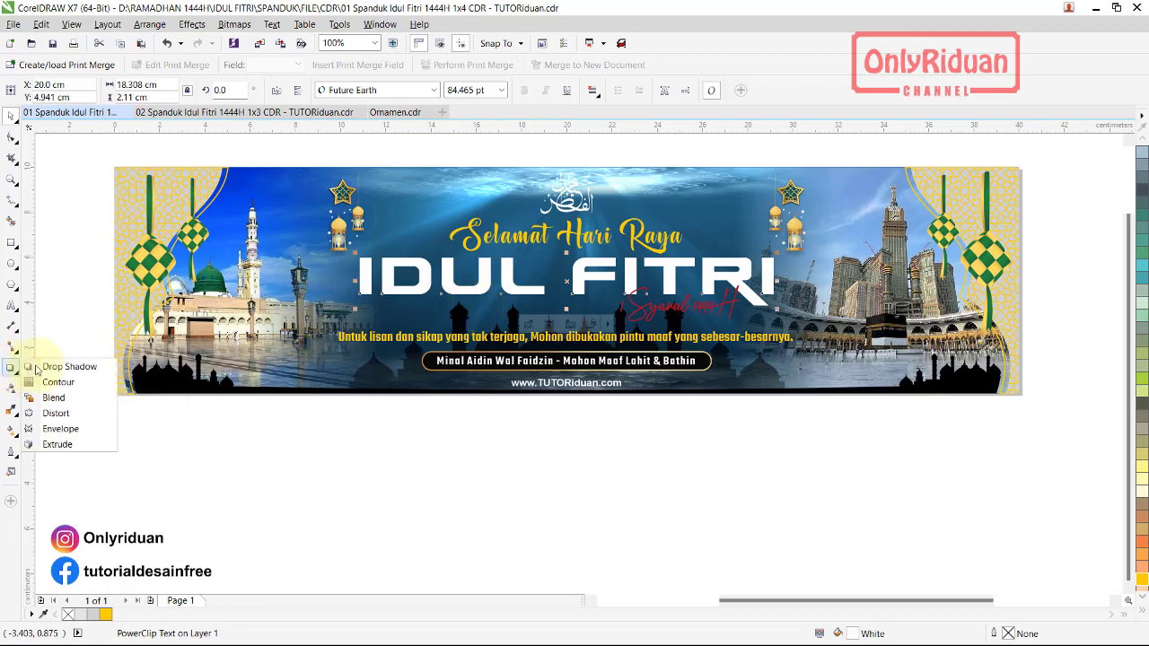
pyautogui.click(67, 91)
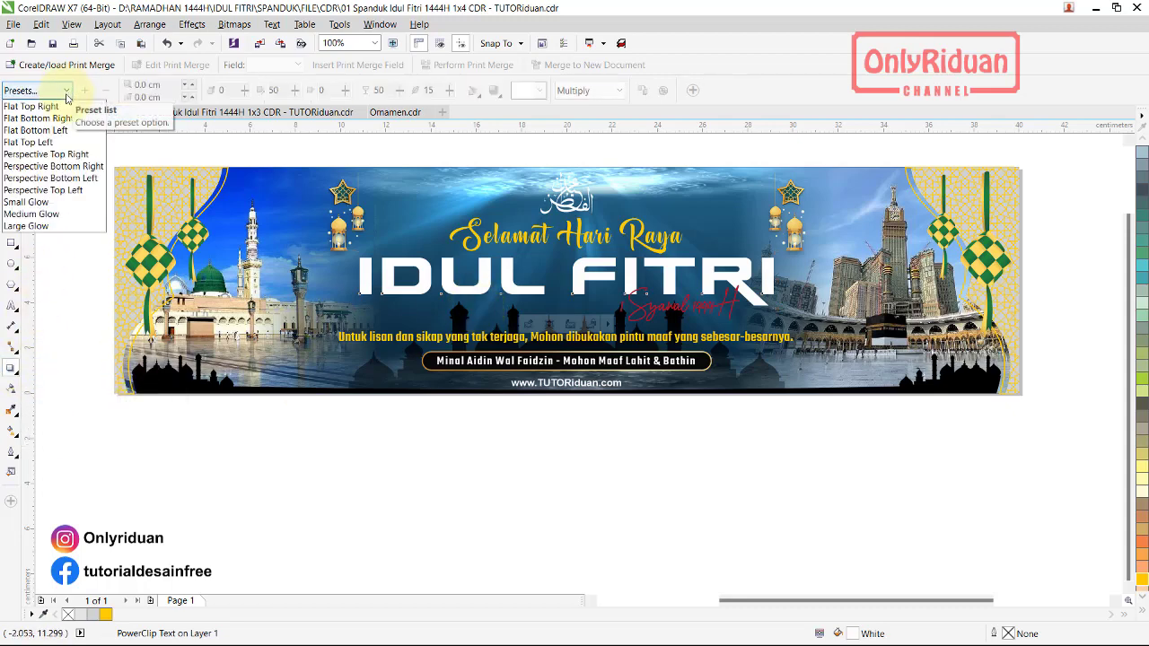
pyautogui.click(66, 120)
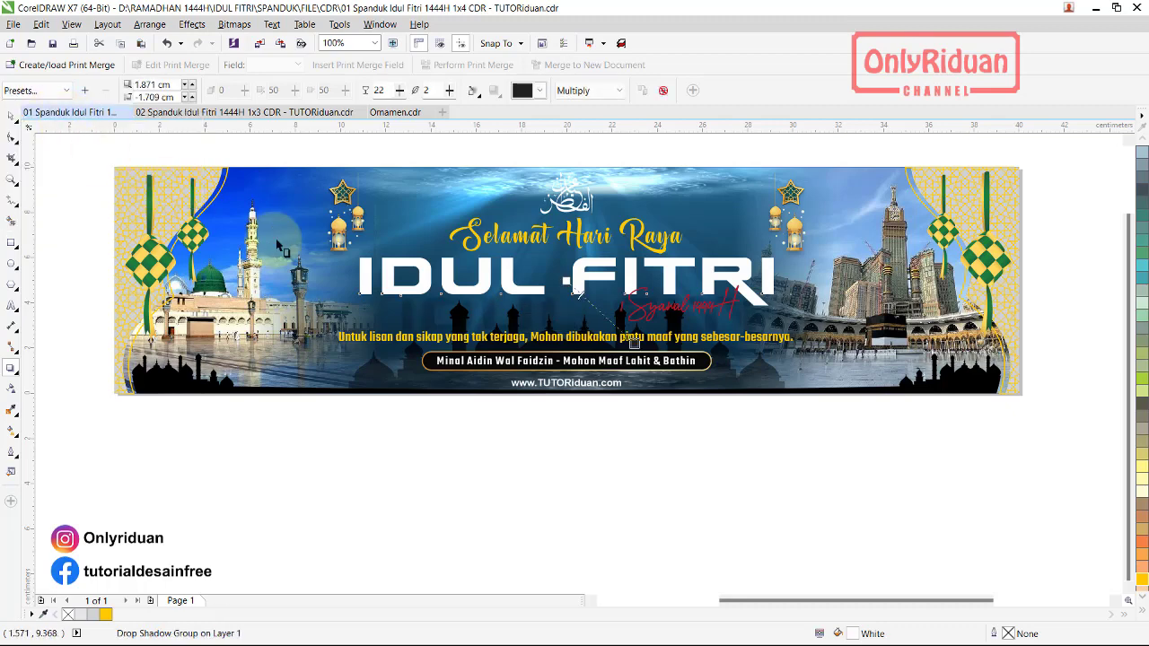
# Pull the title's shadow offset closer and set its opacity to 70
pyautogui.moveTo(633, 341)
pyautogui.mouseDown()
pyautogui.moveTo(616, 309)
pyautogui.moveTo(597, 311)
pyautogui.mouseUp()
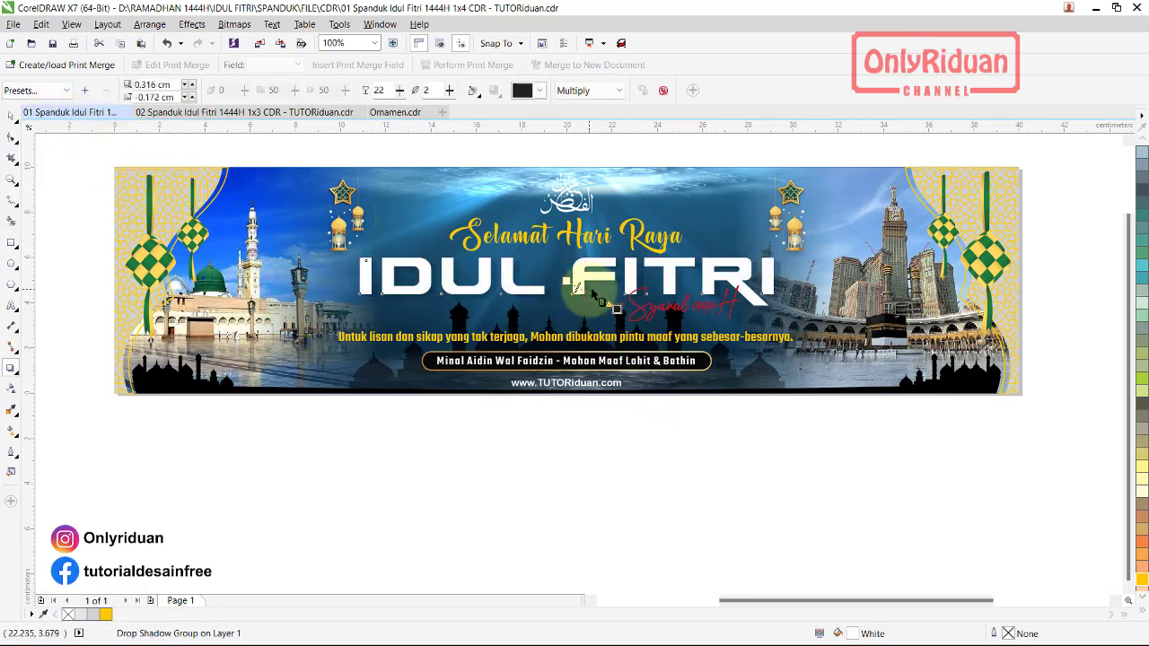
pyautogui.scroll(2, 597, 310)
pyautogui.scroll(2, 597, 311)
pyautogui.moveTo(640, 361); pyautogui.dragTo(640, 362)
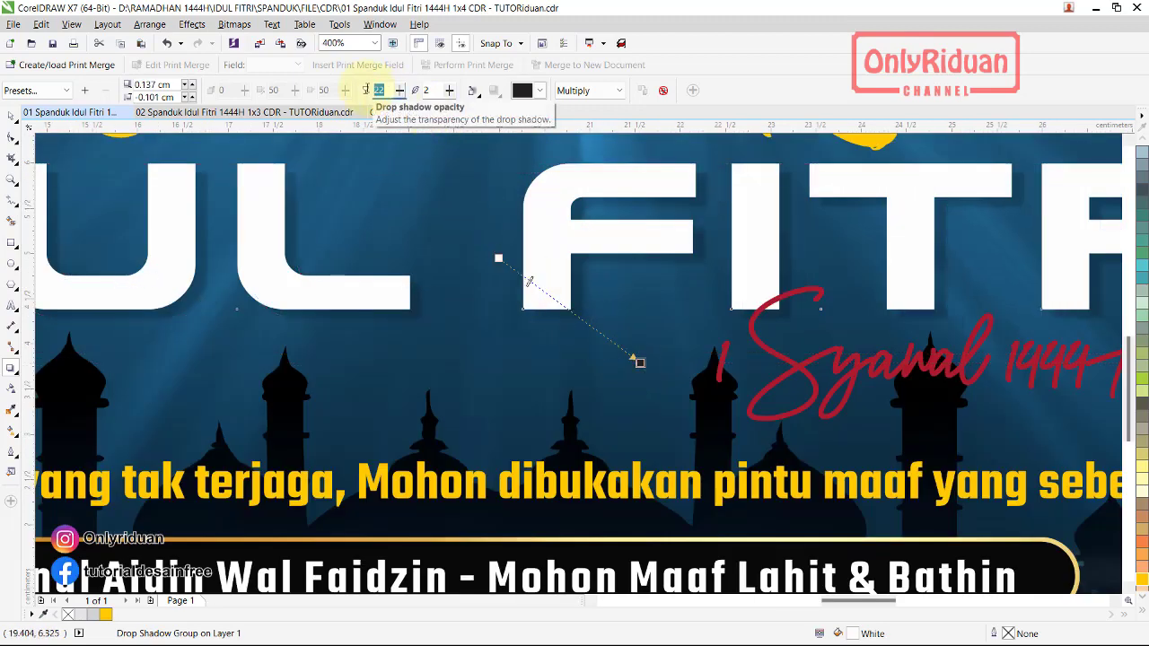
pyautogui.write('70')
pyautogui.press('Return')
pyautogui.scroll(-2, 525, 398)
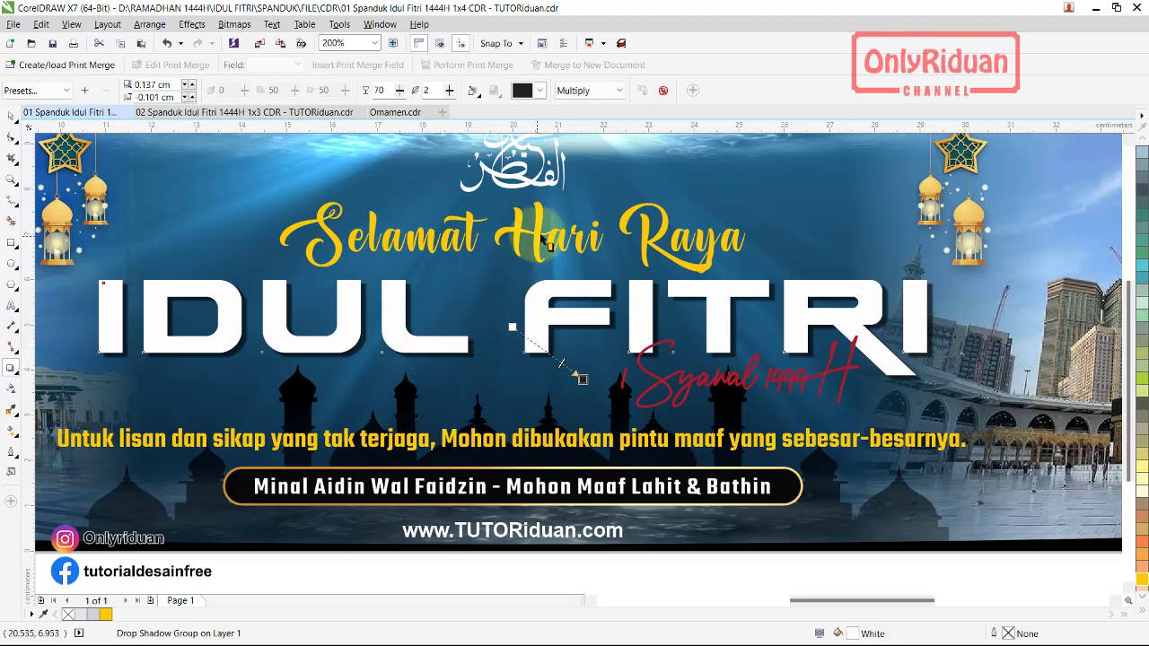
pyautogui.click(531, 183)
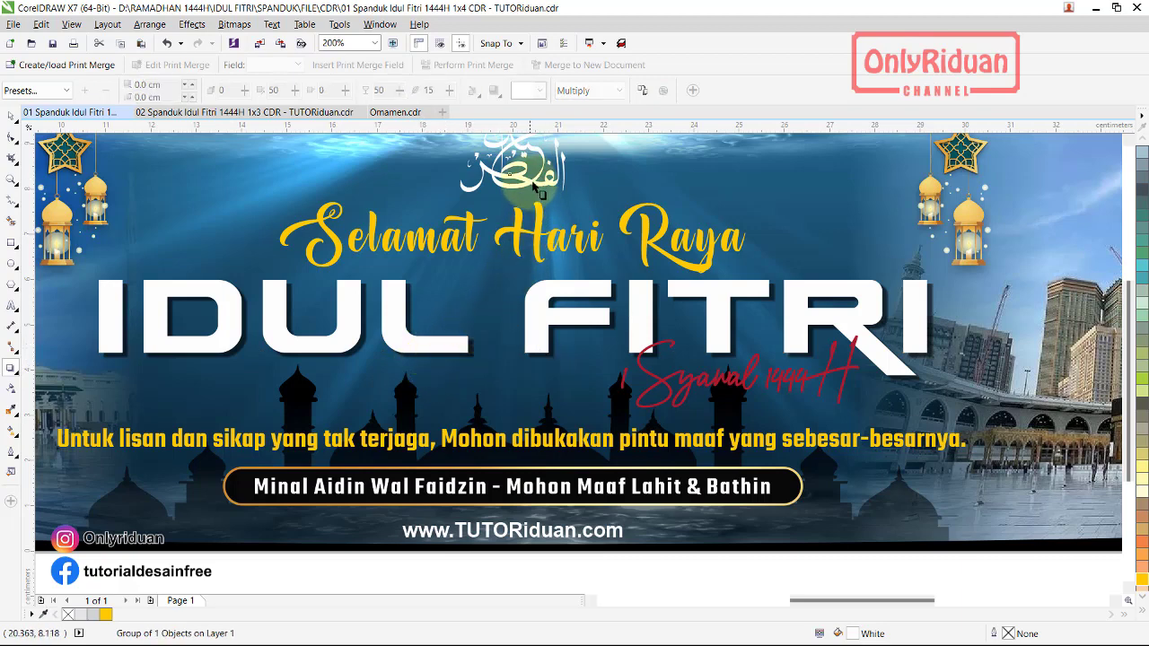
# Give the Arabic calligraphy a black Small Glow shadow with feathering 5
pyautogui.scroll(2, 534, 207)
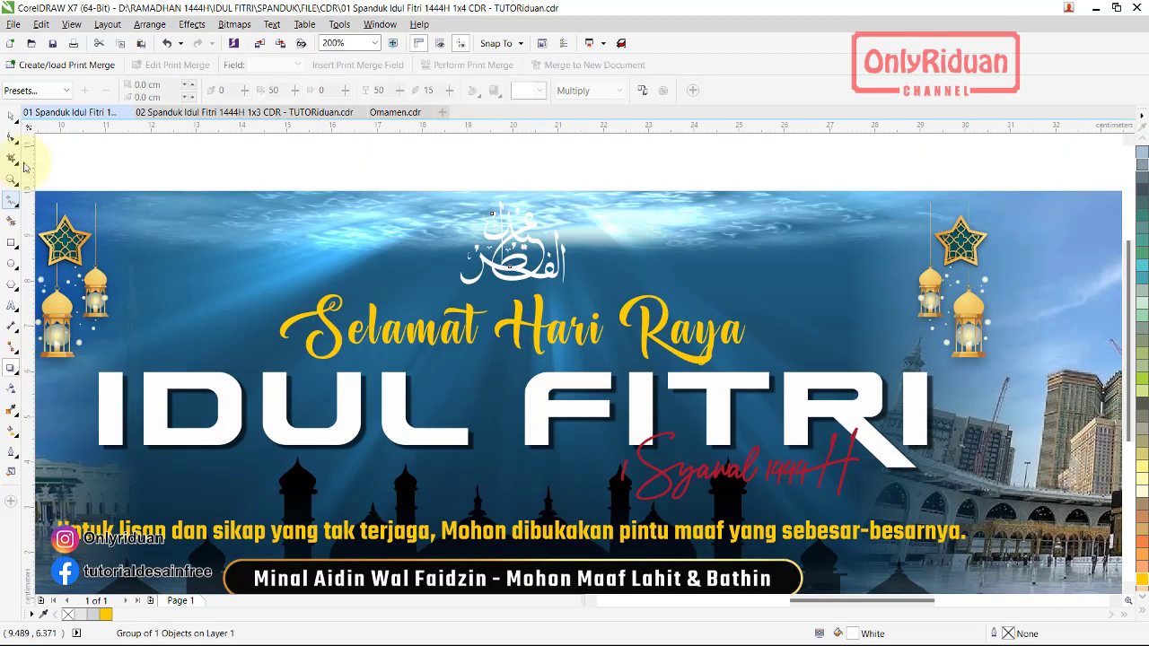
pyautogui.click(56, 93)
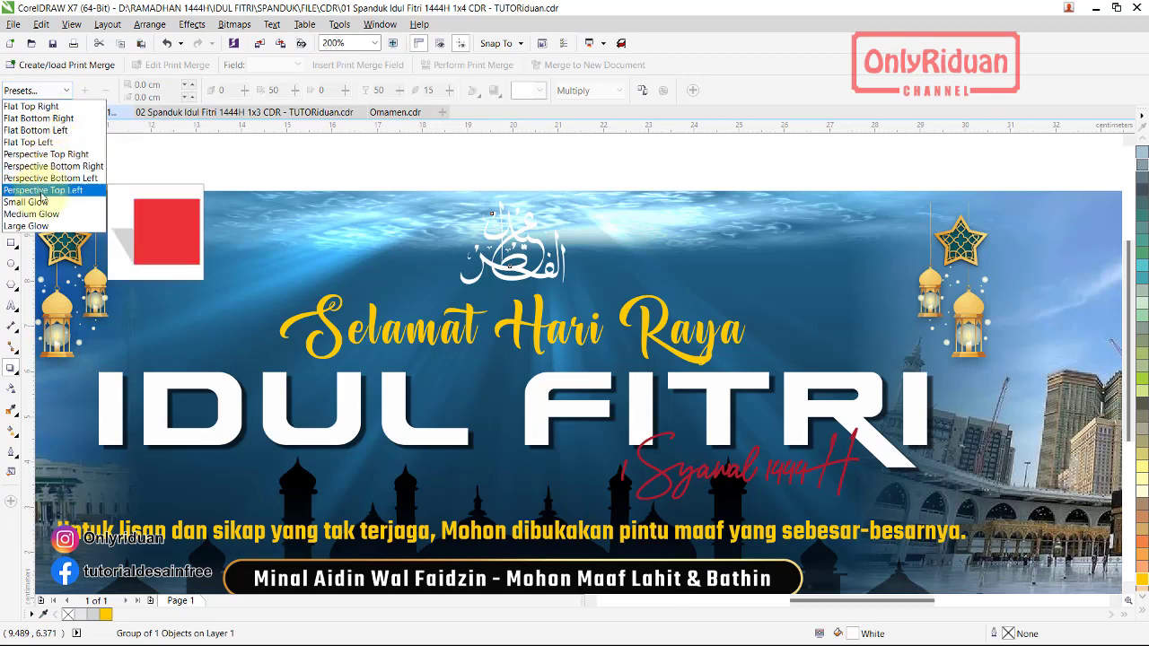
pyautogui.click(40, 202)
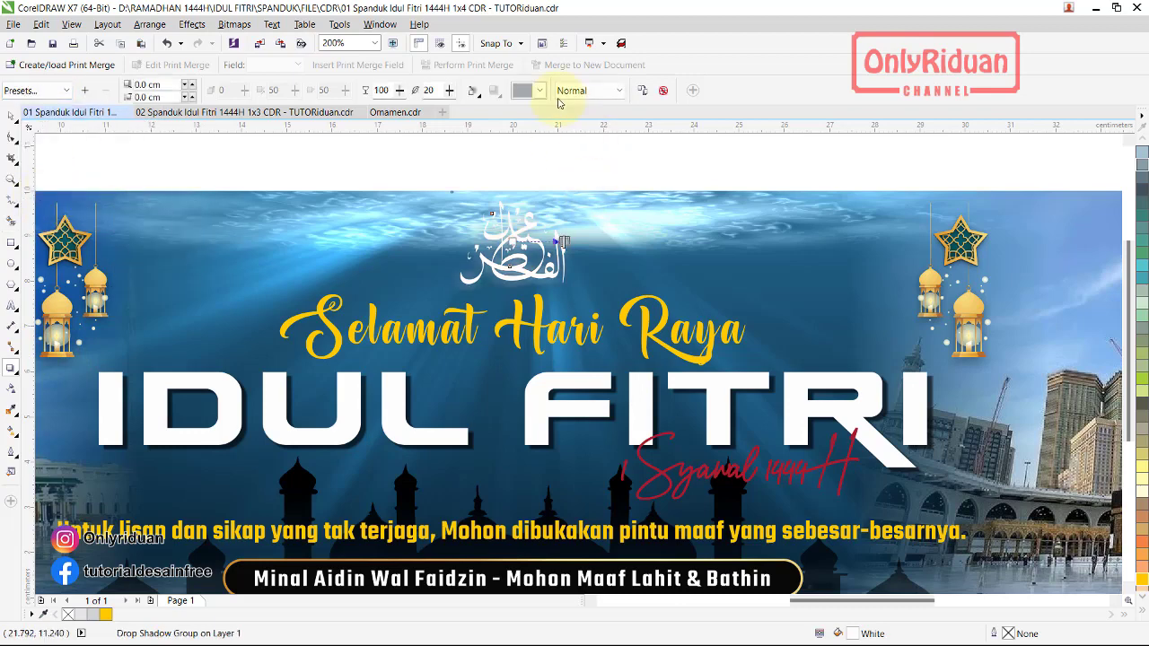
pyautogui.click(530, 89)
pyautogui.click(518, 106)
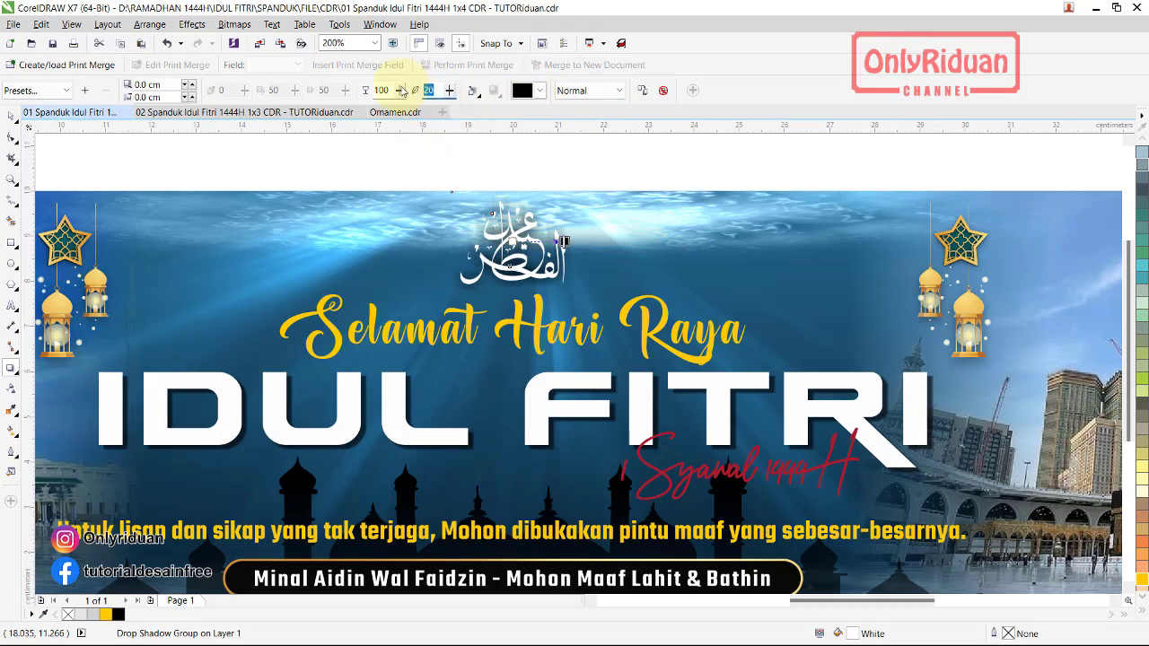
pyautogui.write('5')
pyautogui.press('Return')
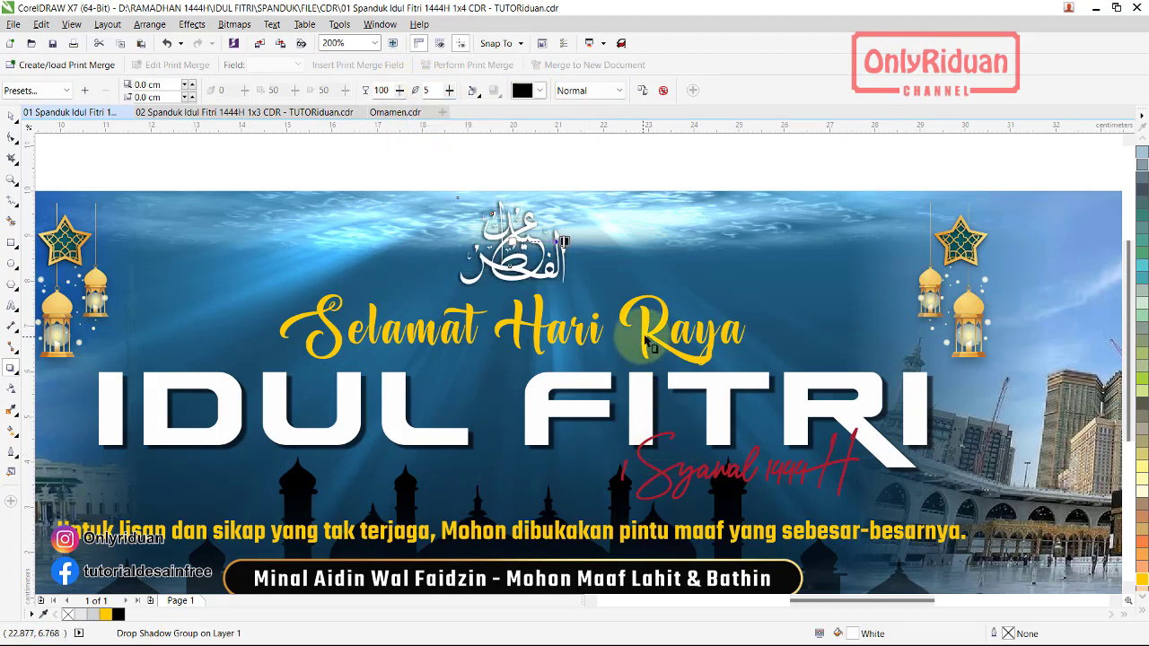
# Give the Selamat Hari Raya text a black Small Glow shadow with feathering 5
pyautogui.click(641, 338)
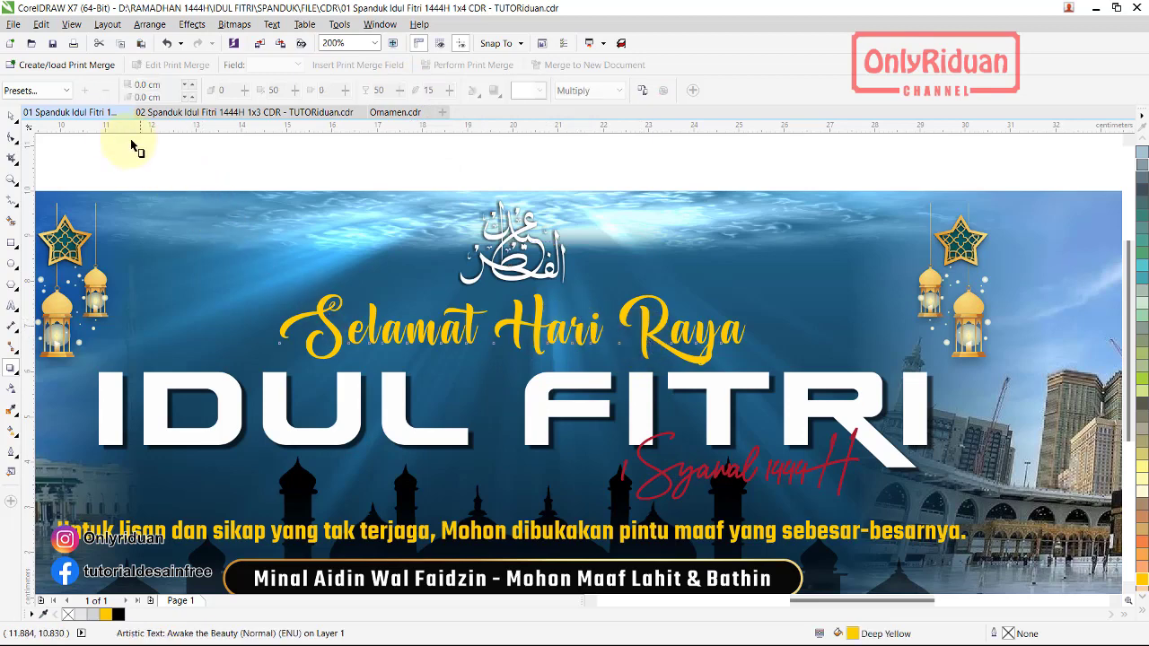
pyautogui.click(67, 90)
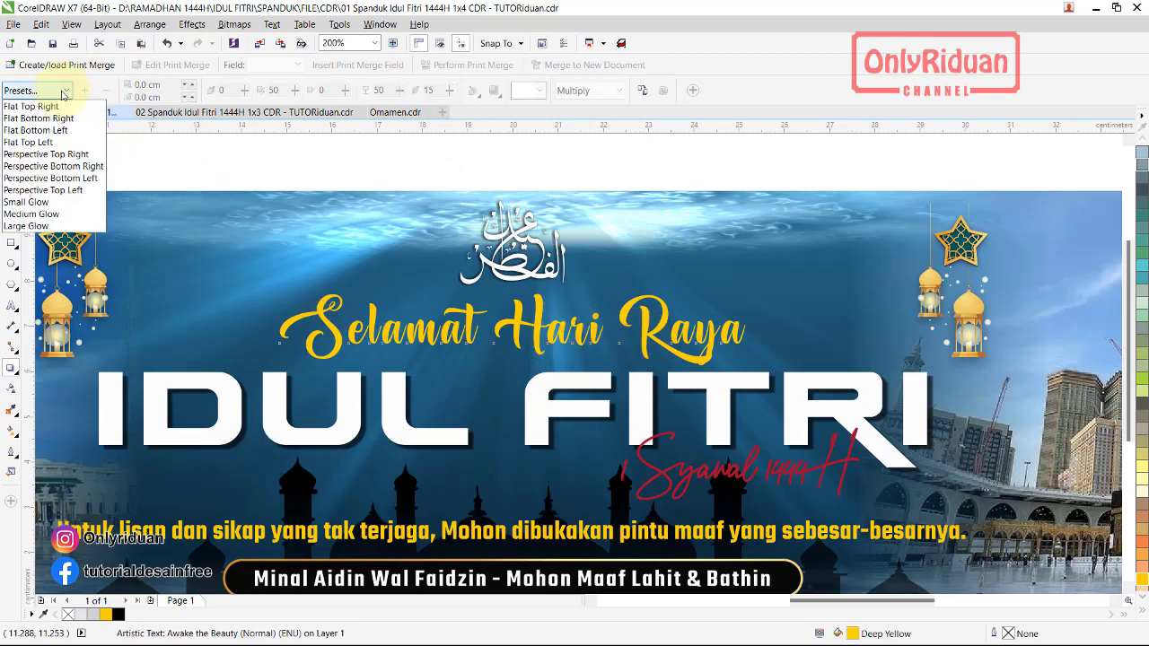
pyautogui.click(36, 198)
pyautogui.click(539, 93)
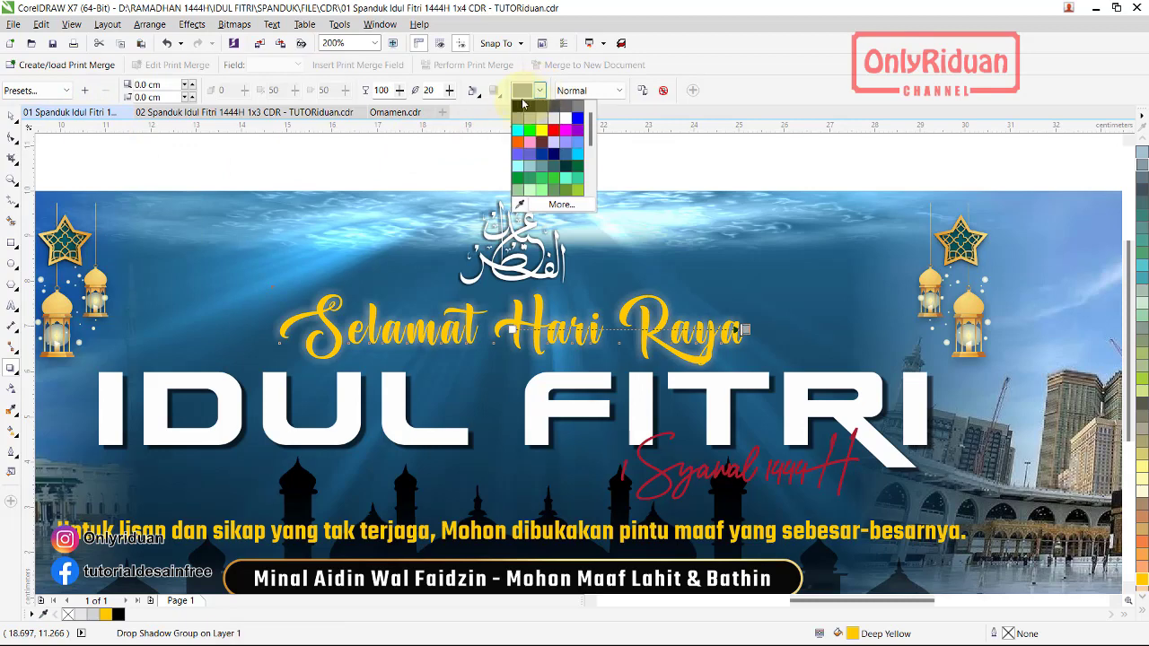
pyautogui.click(520, 106)
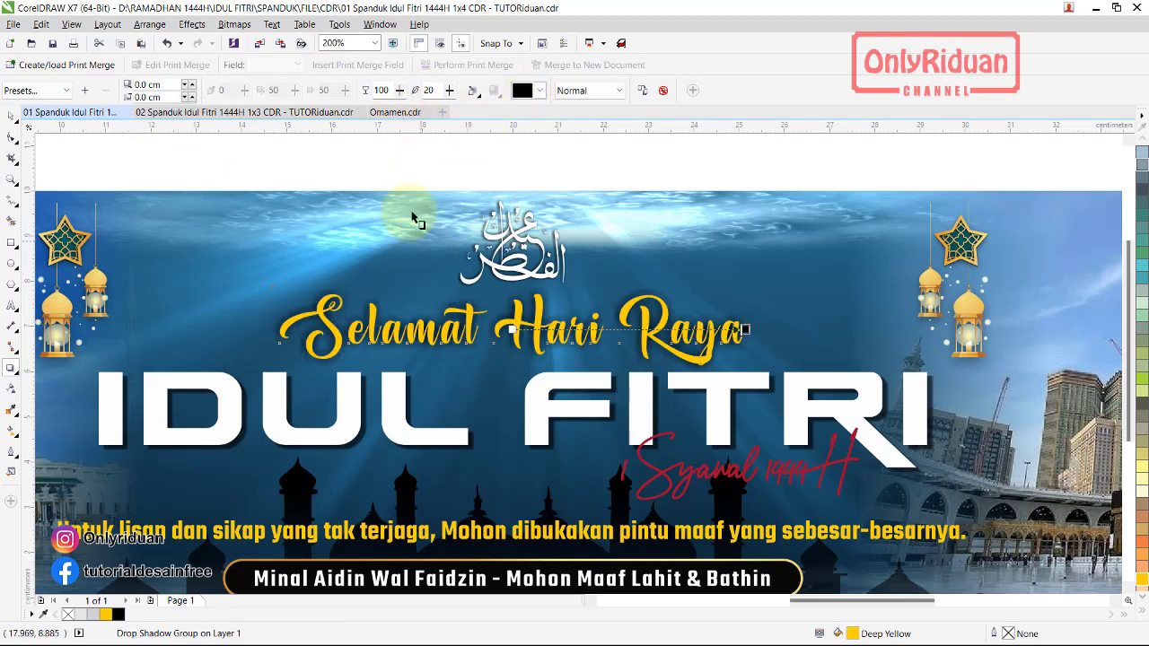
pyautogui.write('5')
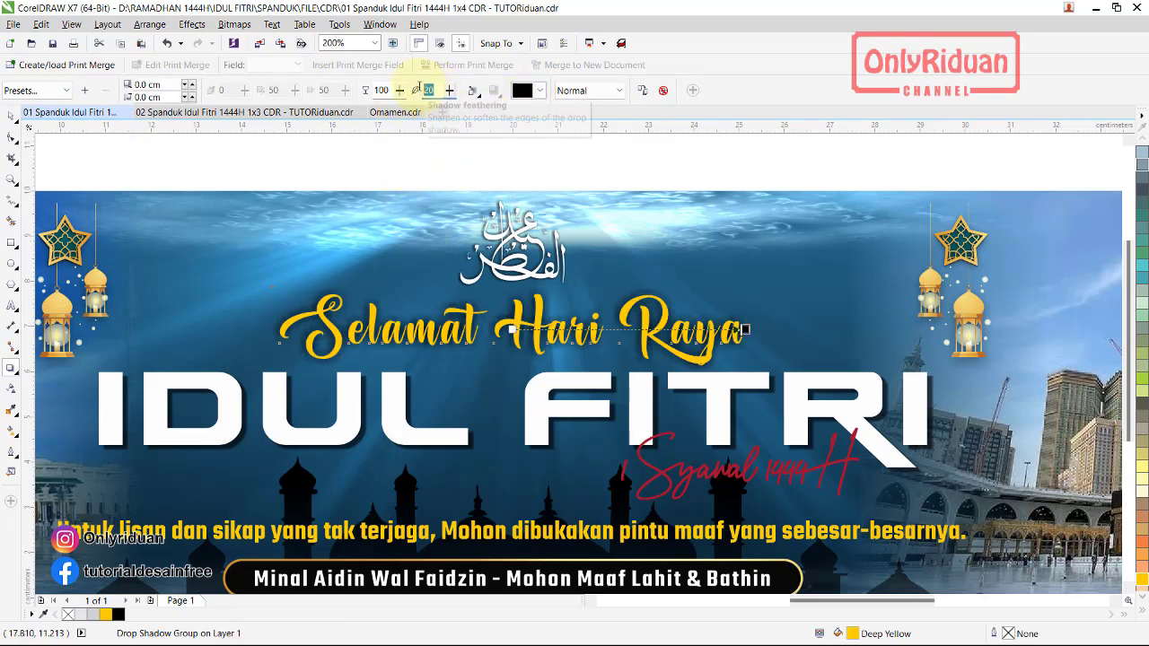
pyautogui.press('Return')
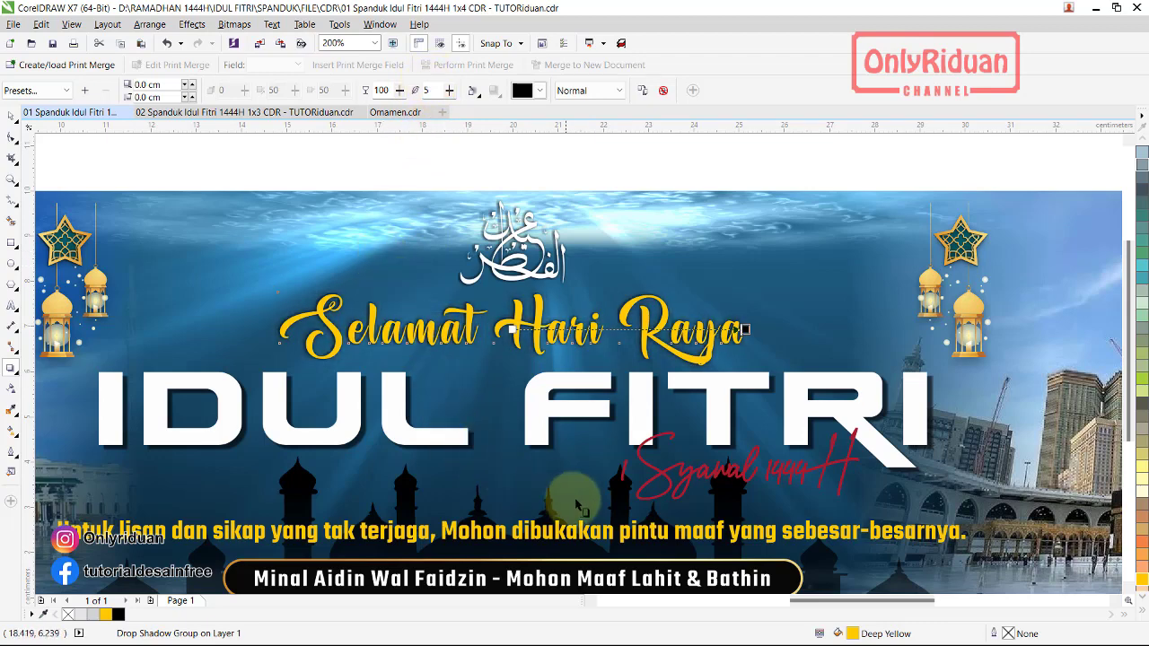
pyautogui.click(692, 495)
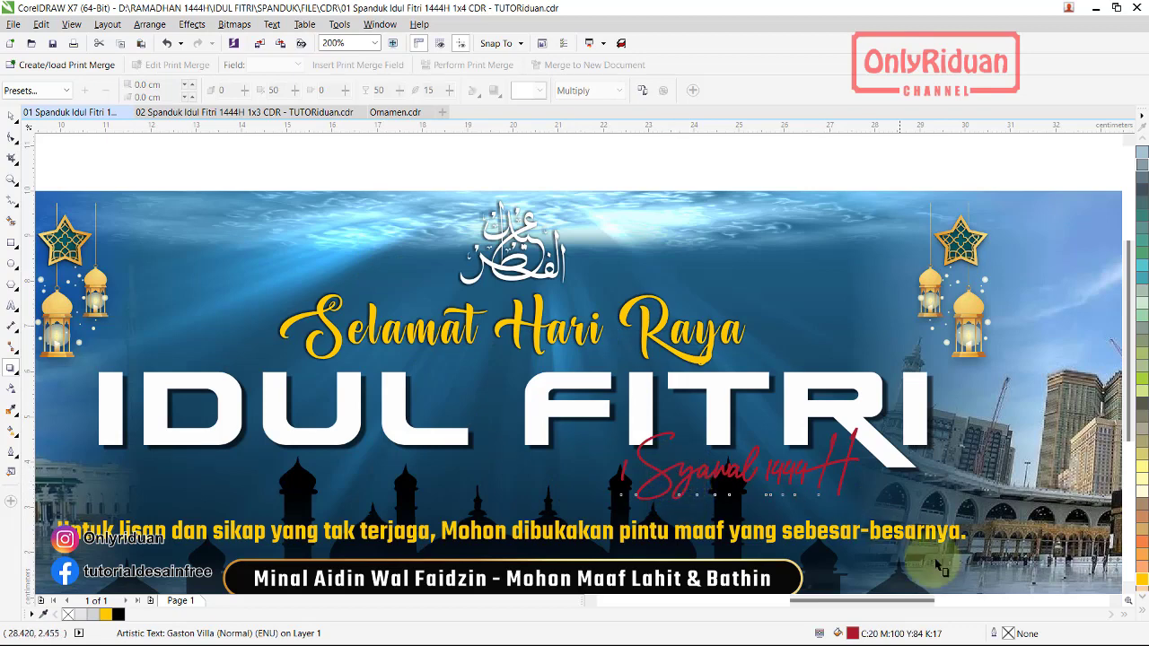
# Give the red 1 Syawal 1444 H script a 3.0 pt white outline in Outline Pen
pyautogui.doubleClick(1009, 636)
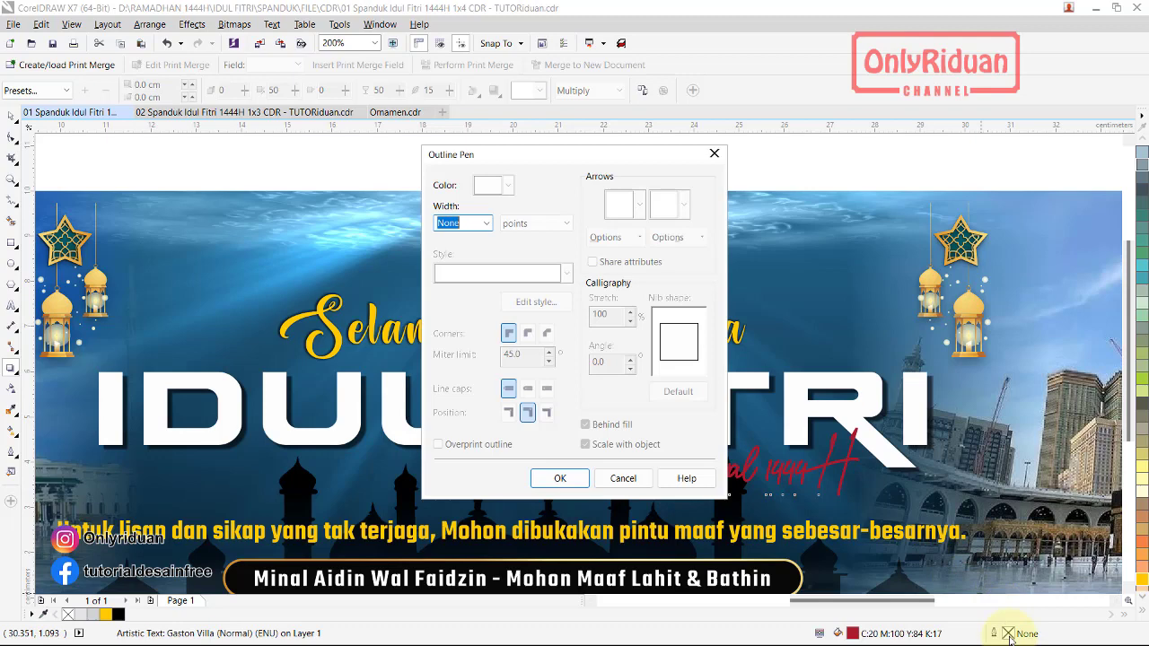
pyautogui.click(476, 224)
pyautogui.click(465, 318)
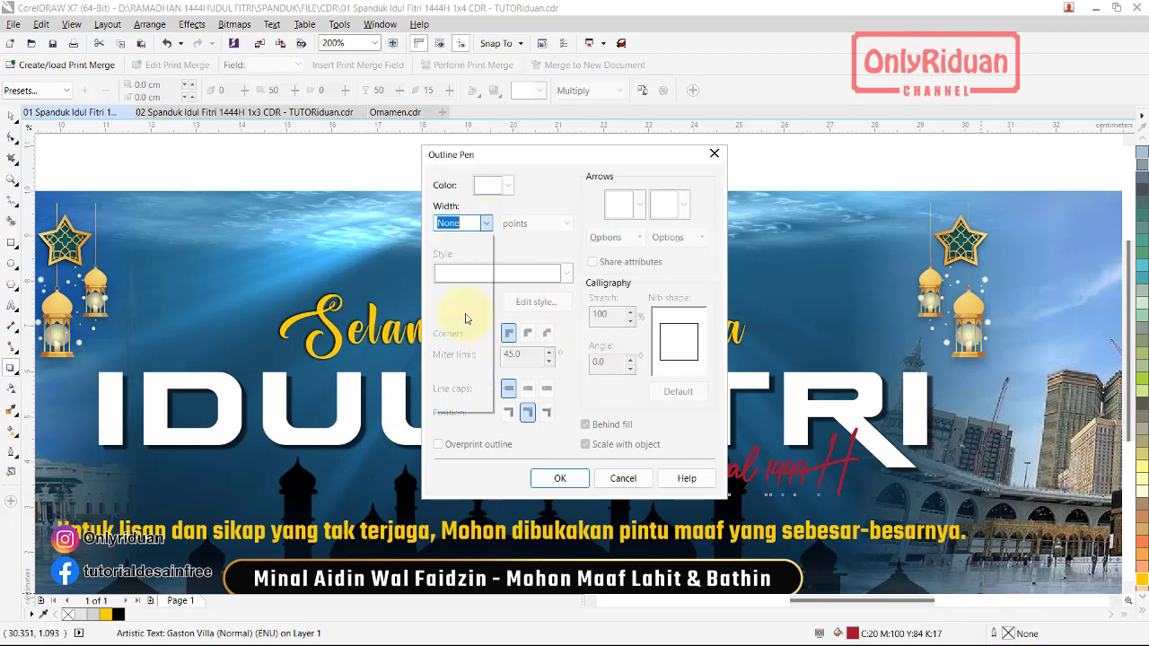
pyautogui.click(508, 184)
pyautogui.click(508, 185)
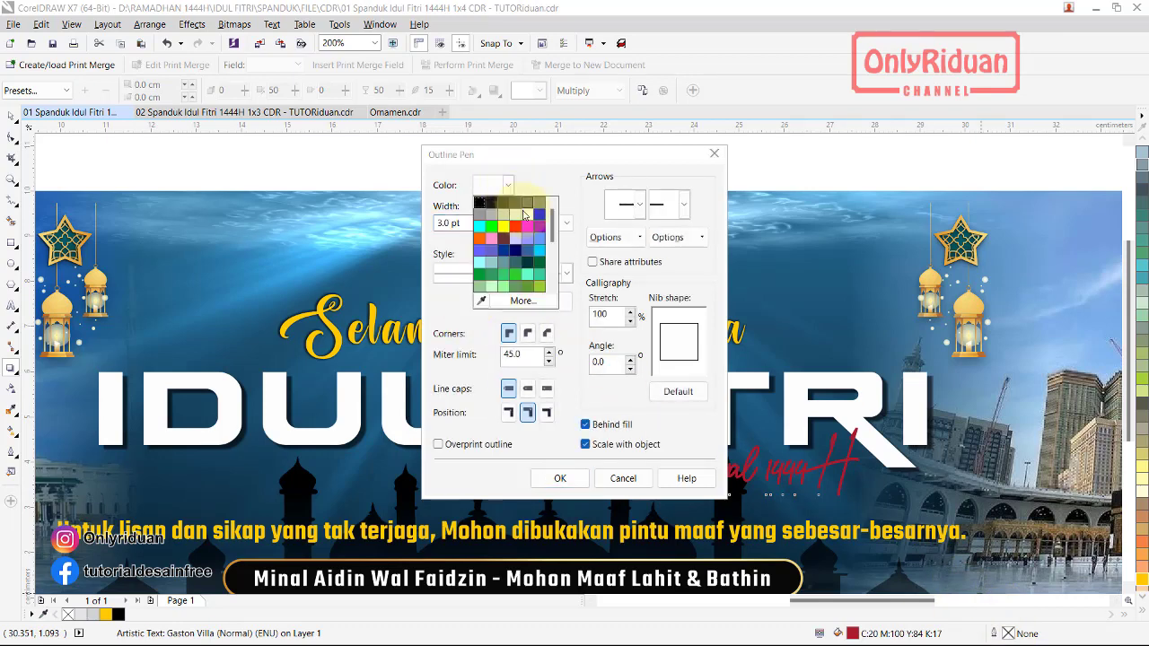
pyautogui.click(480, 213)
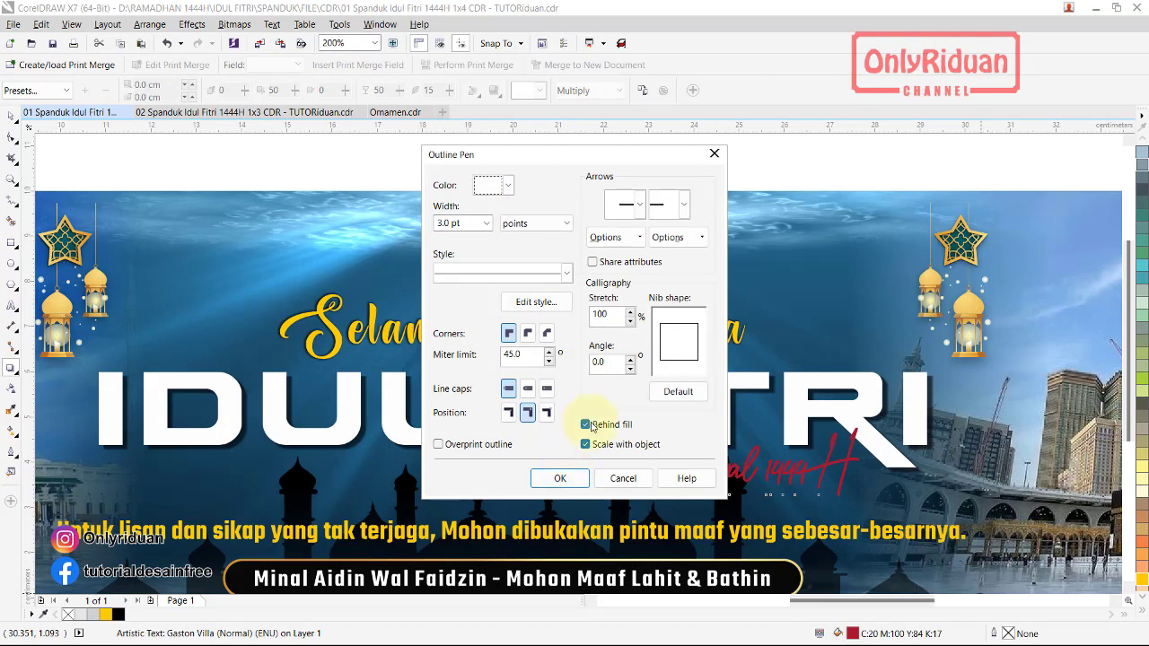
pyautogui.click(559, 478)
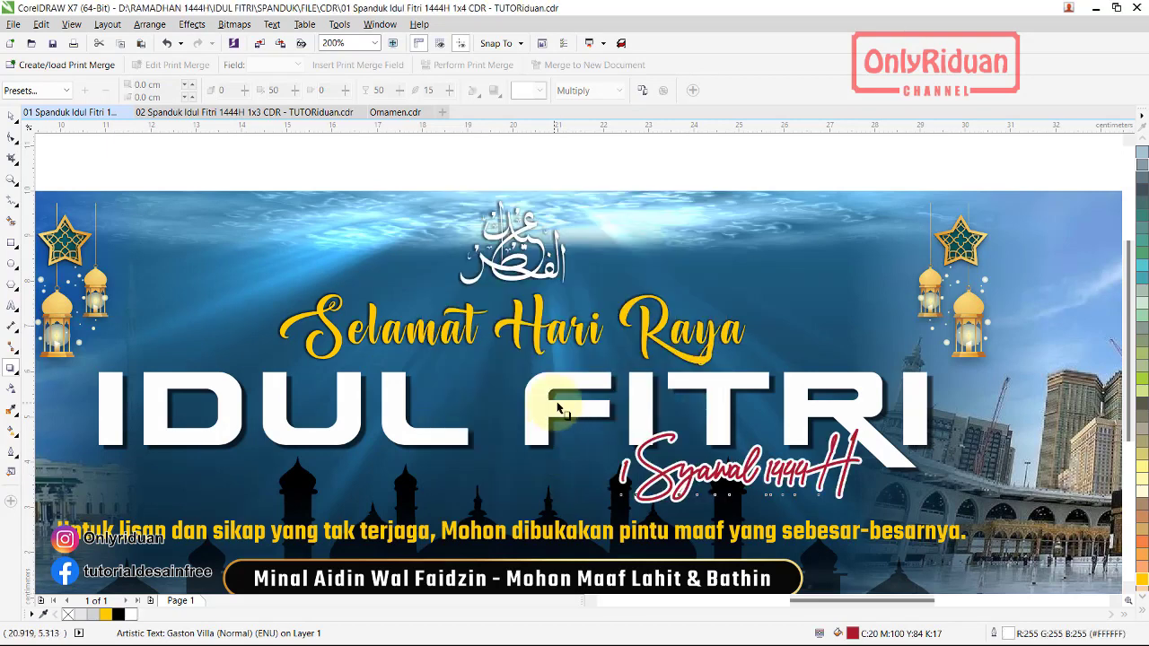
pyautogui.scroll(-3, 568, 364)
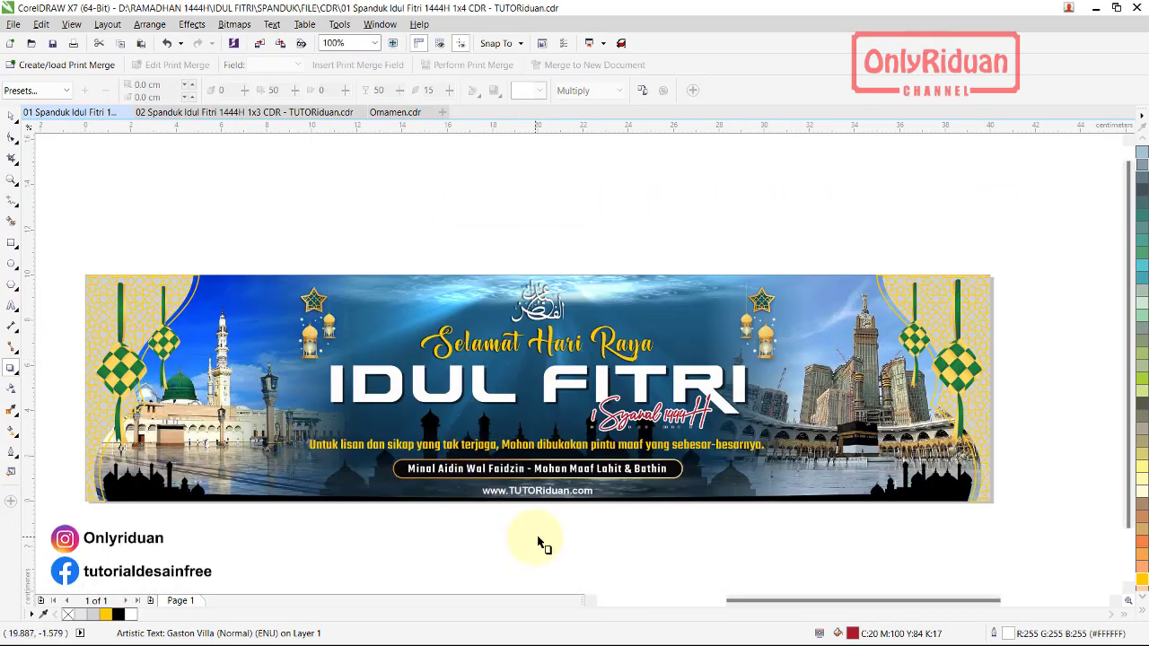
# Deselect the text and switch to the '02 Spanduk Idul Fitri 1444H 1x3 CDR' document
pyautogui.click(492, 561)
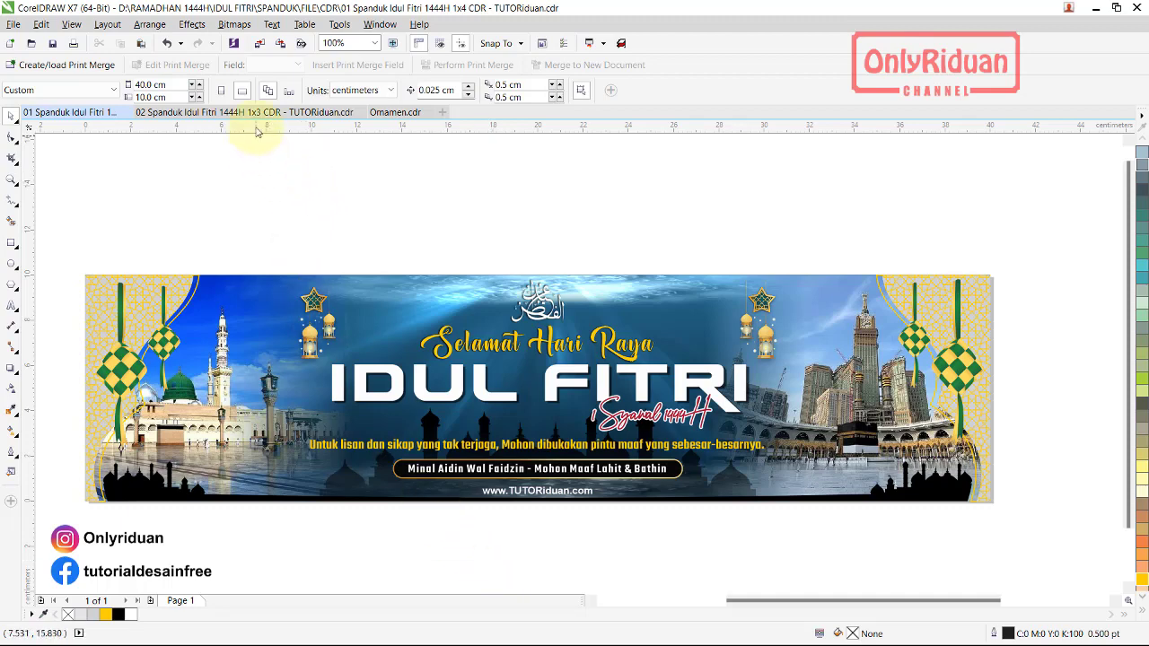
pyautogui.click(257, 115)
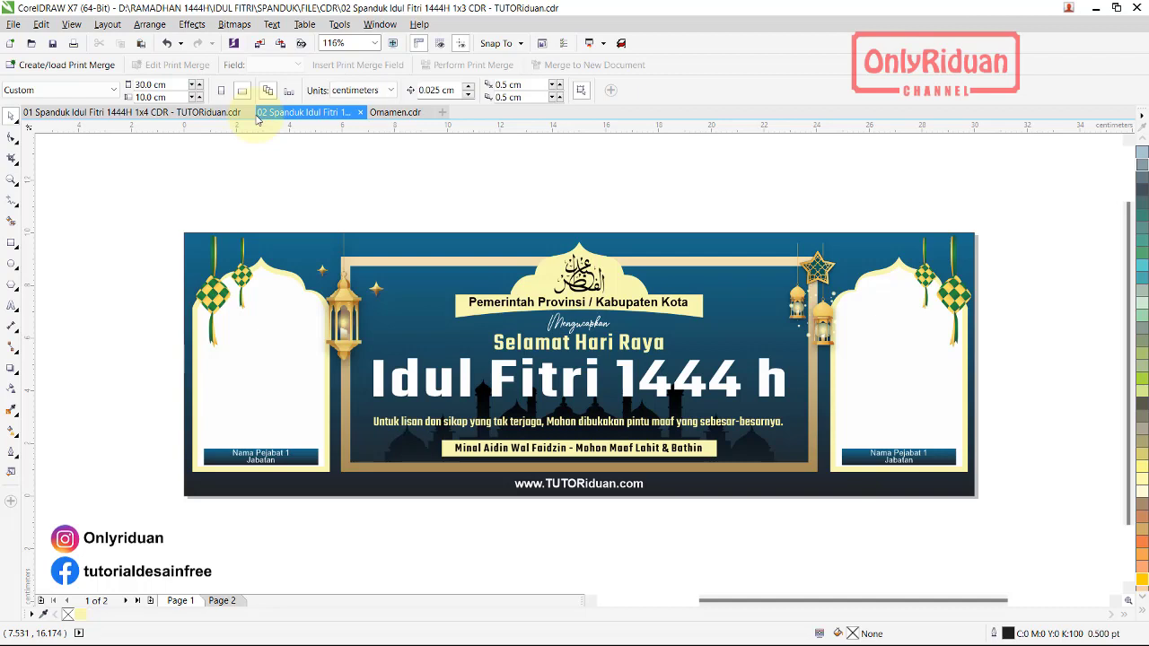
# Copy the lower gold gradient rectangle from Ornamen.cdr and paste it just above the banner
pyautogui.click(392, 115)
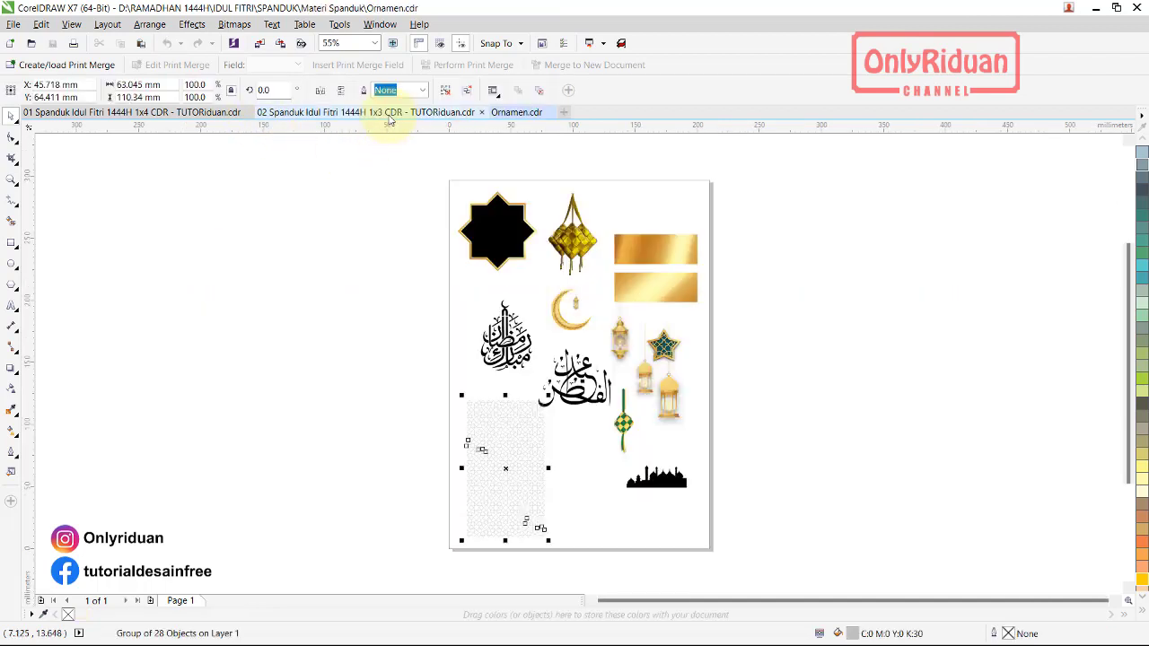
pyautogui.click(664, 292)
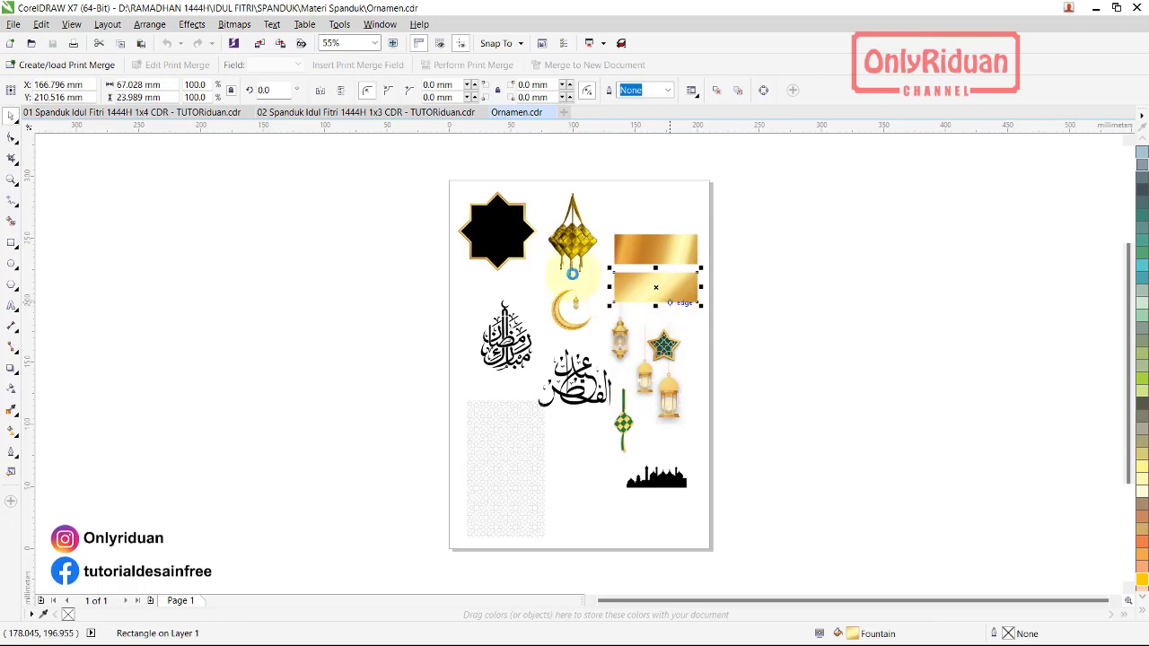
pyautogui.click(404, 114)
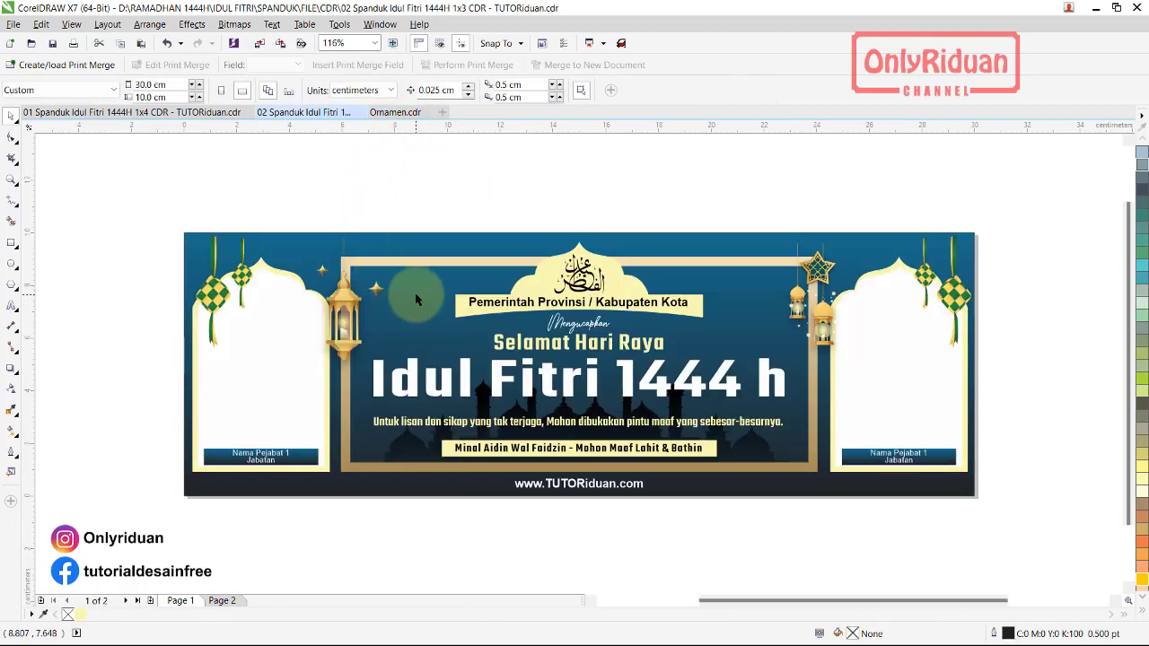
pyautogui.hotkey('ctrl', 'v')
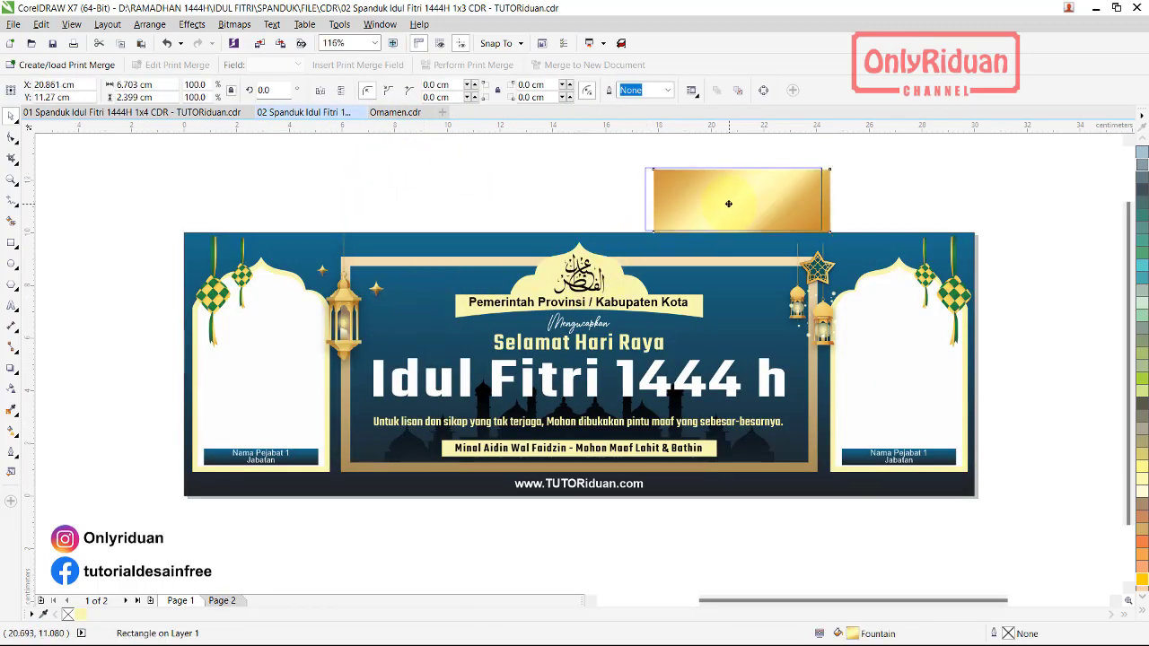
pyautogui.moveTo(736, 206); pyautogui.dragTo(728, 200)
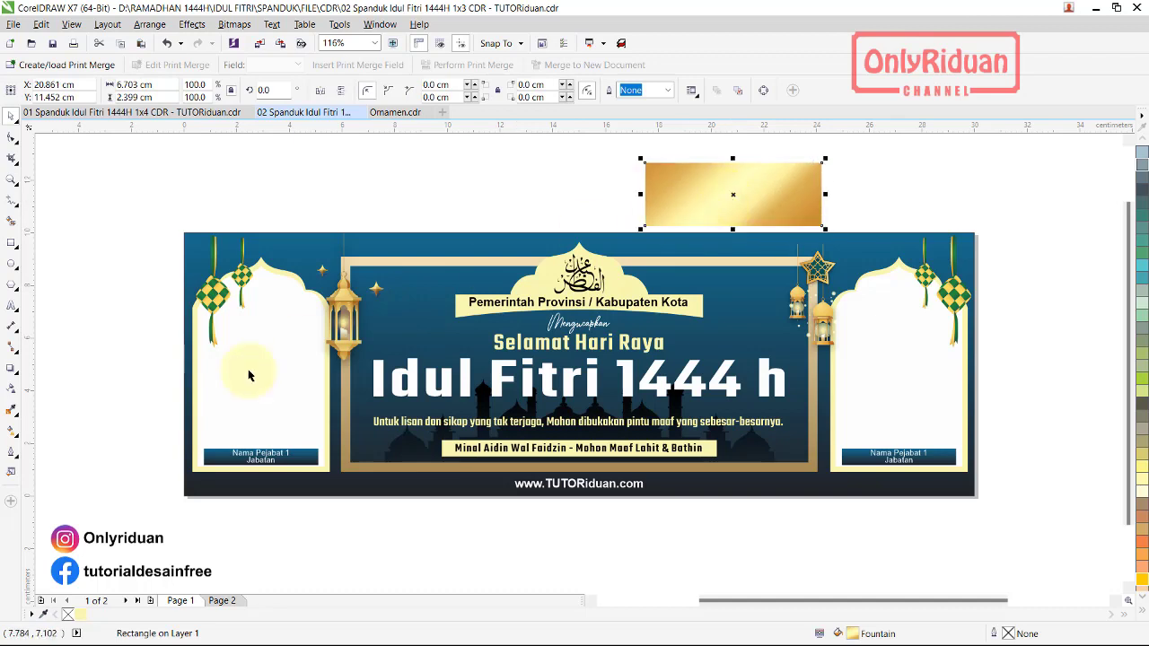
pyautogui.click(14, 437)
pyautogui.click(58, 428)
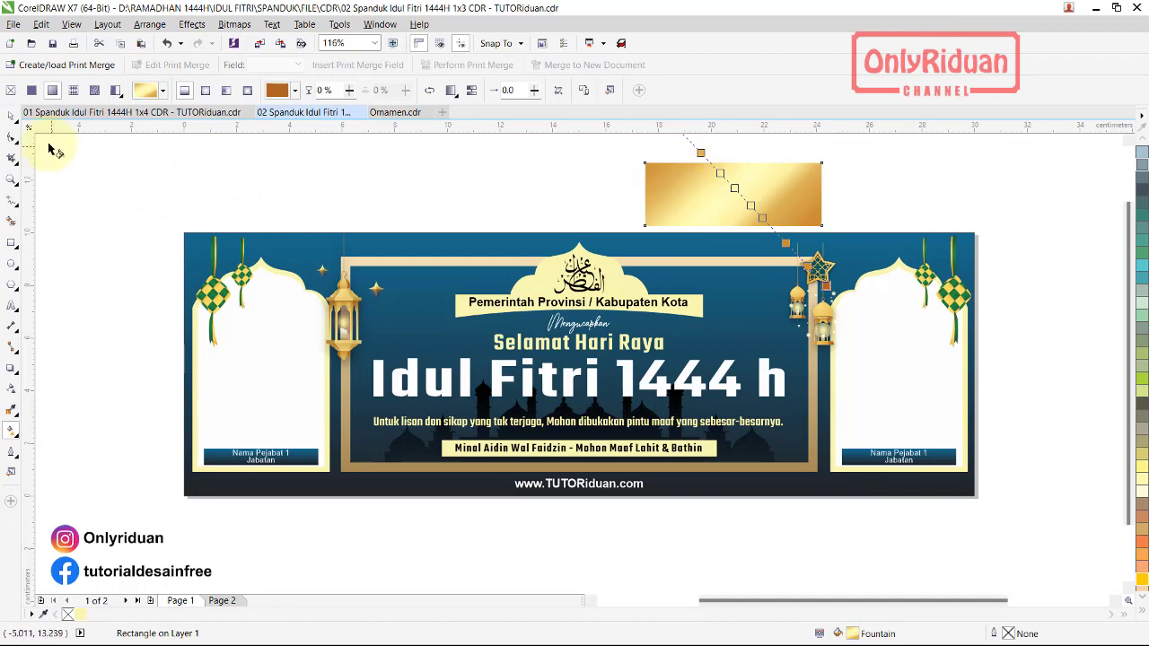
pyautogui.click(11, 116)
pyautogui.click(425, 196)
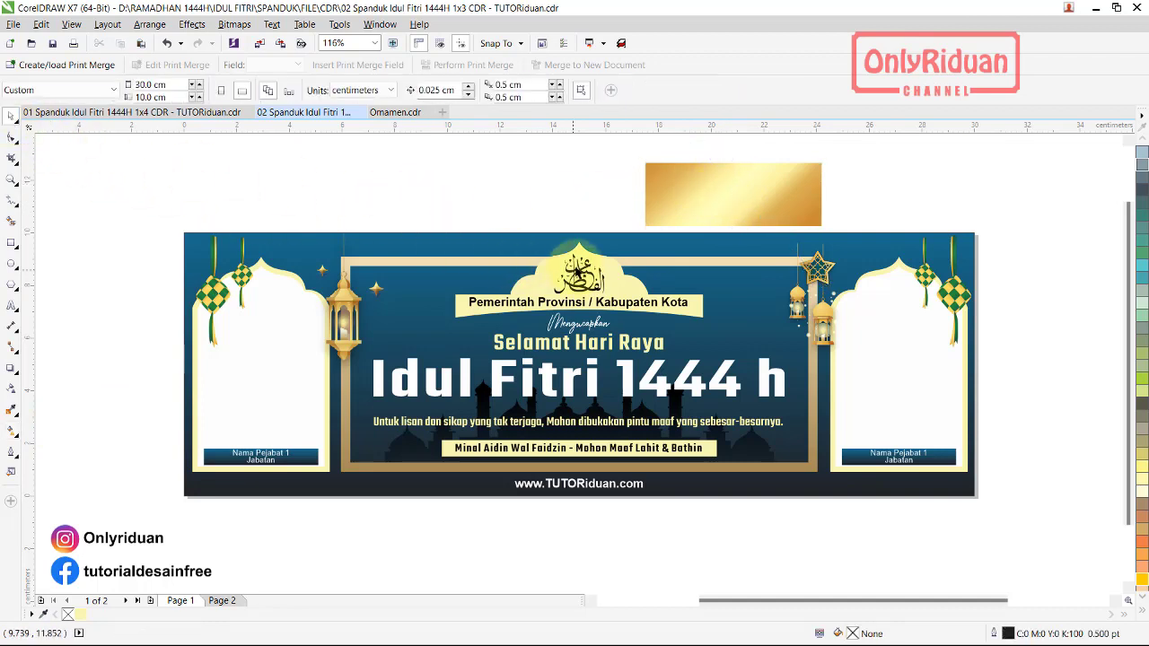
# Copy the gold rectangle's fill and outline onto the central dome shape behind the title
pyautogui.click(579, 251)
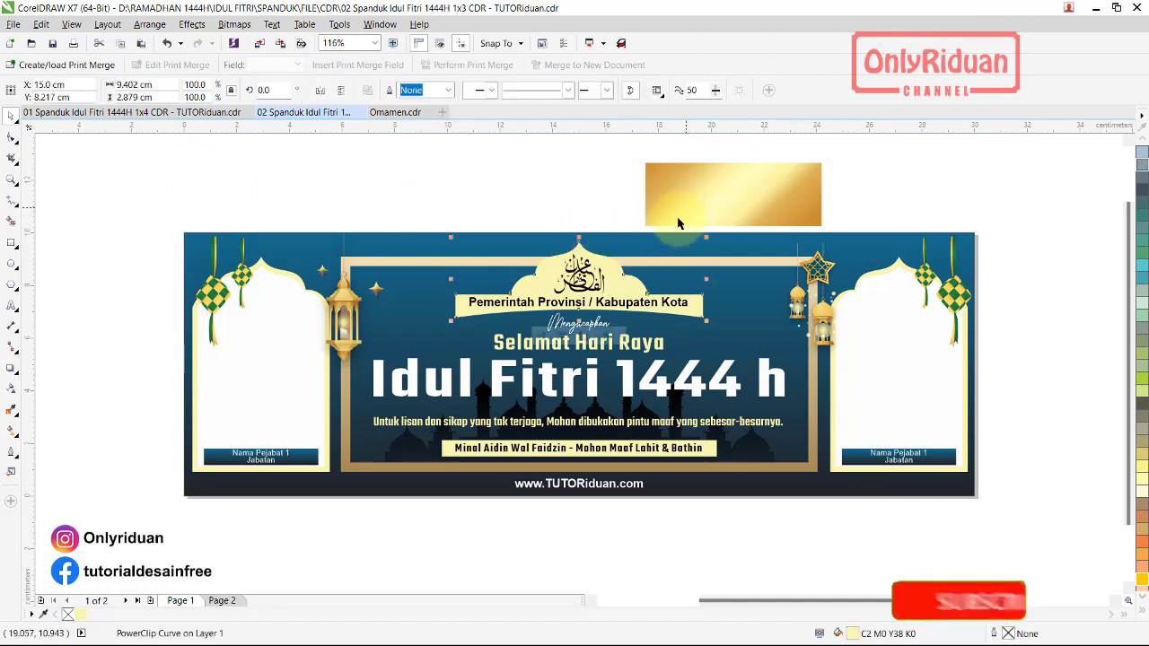
pyautogui.click(411, 185)
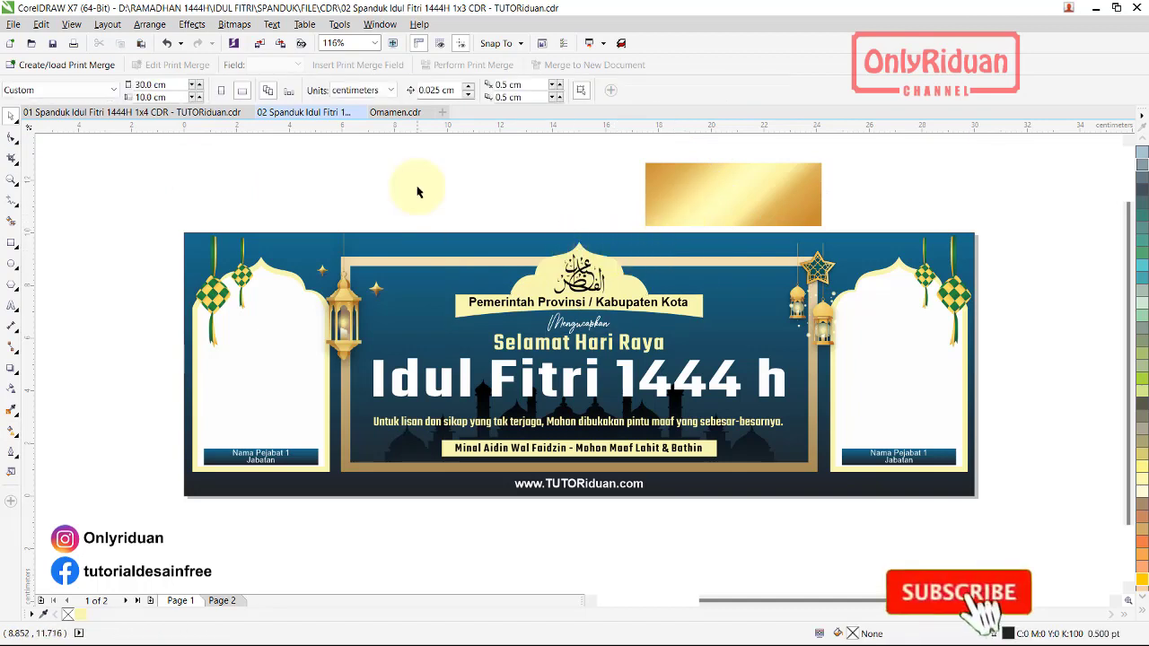
pyautogui.click(555, 248)
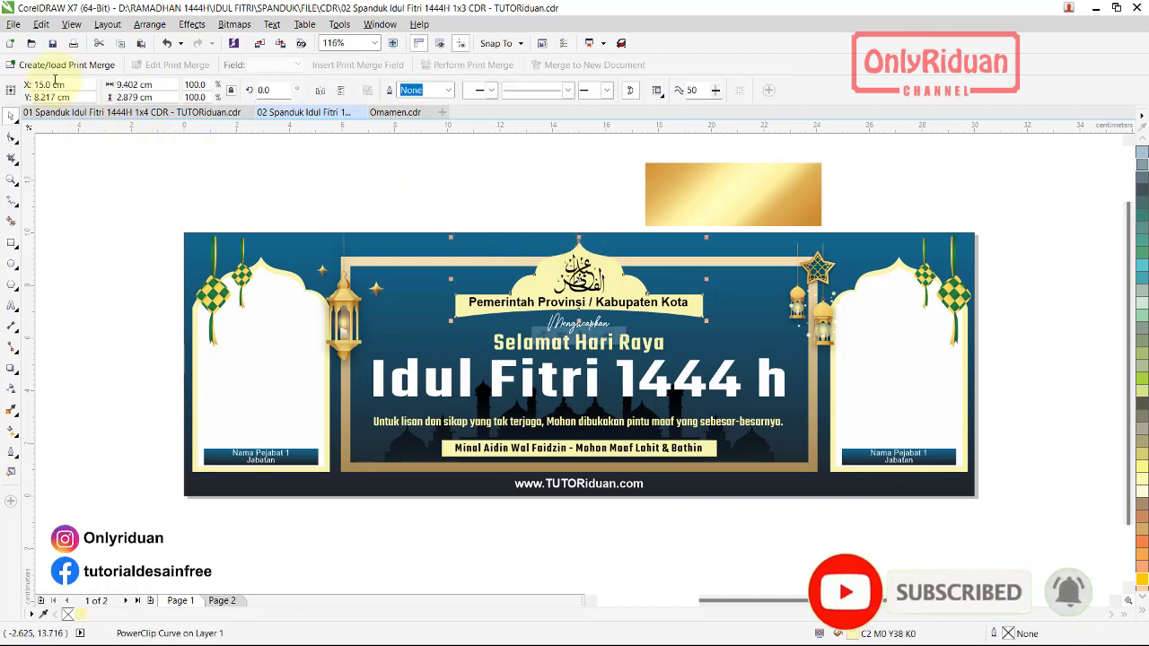
pyautogui.click(41, 24)
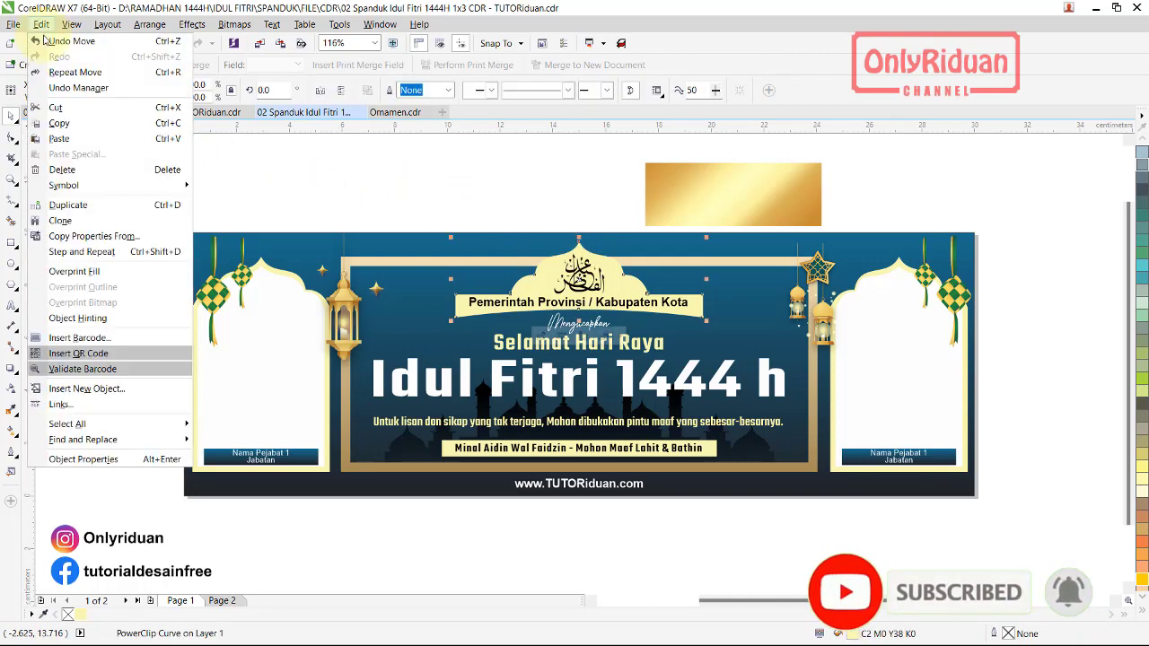
pyautogui.click(93, 236)
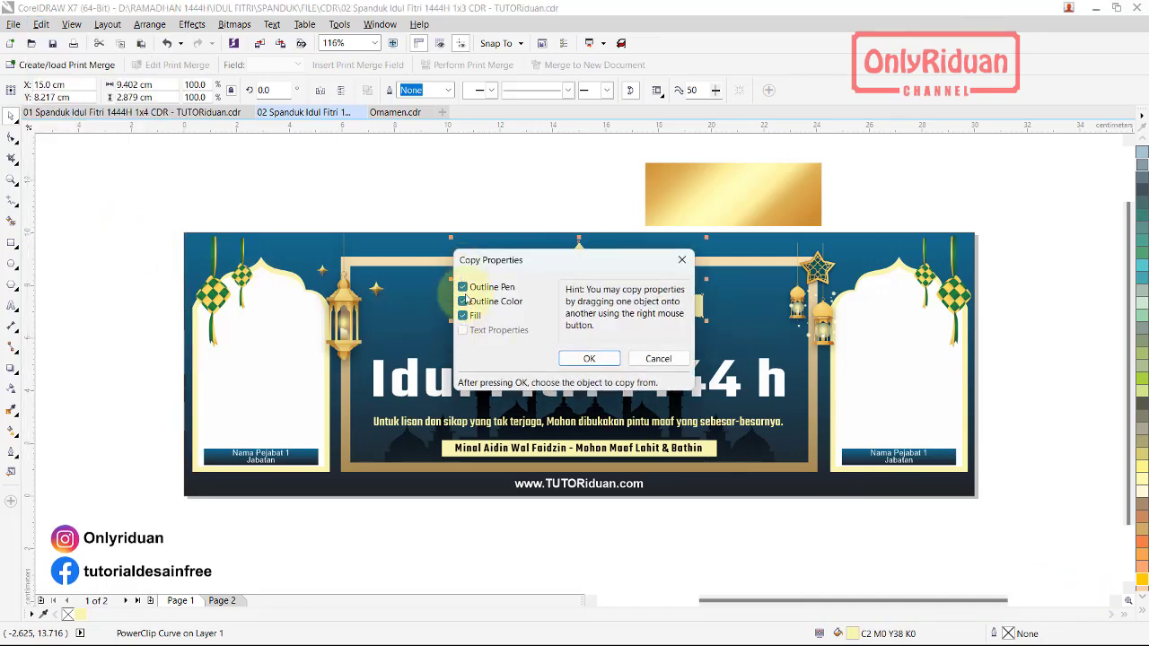
pyautogui.click(588, 358)
pyautogui.click(680, 196)
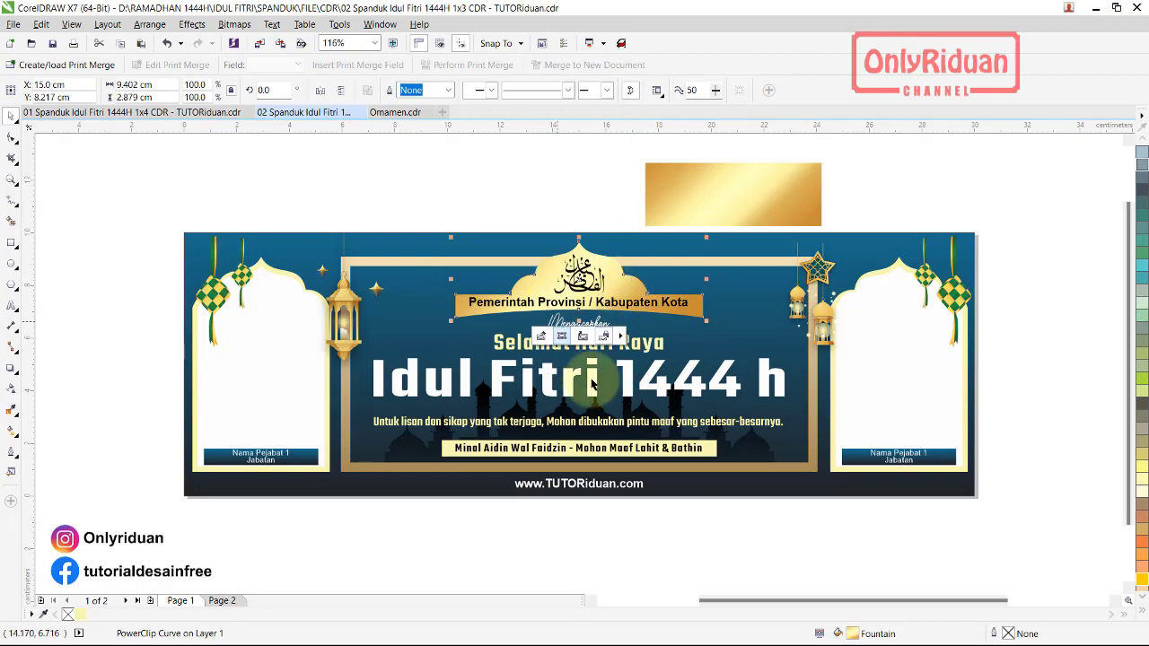
pyautogui.click(702, 449)
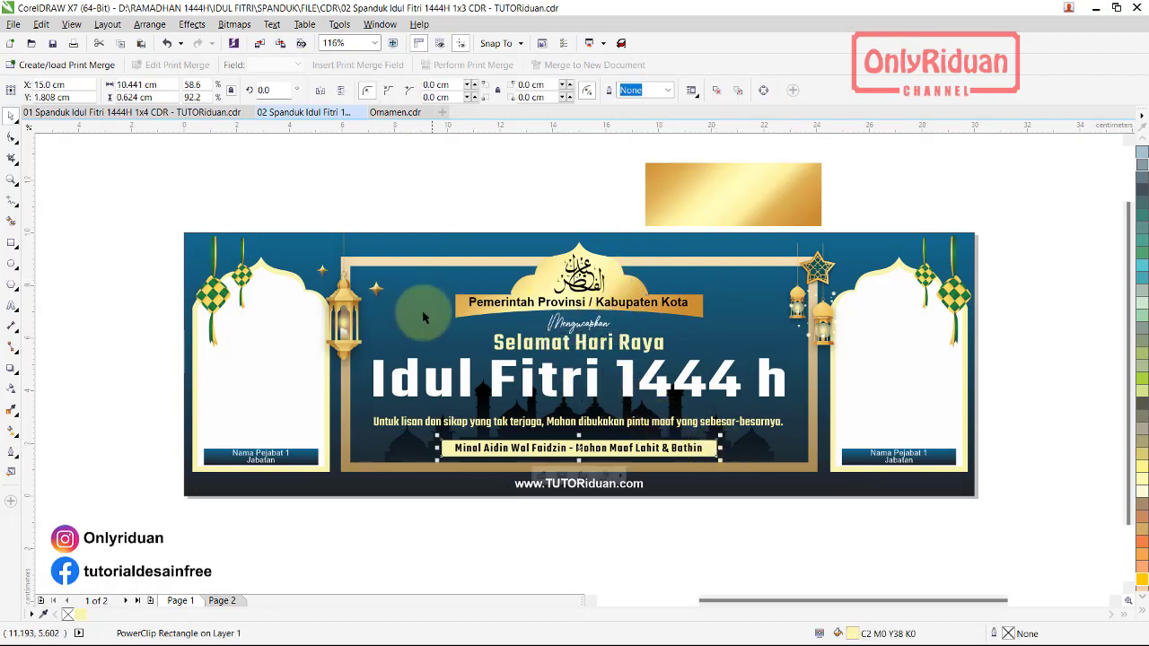
pyautogui.click(41, 24)
pyautogui.click(98, 243)
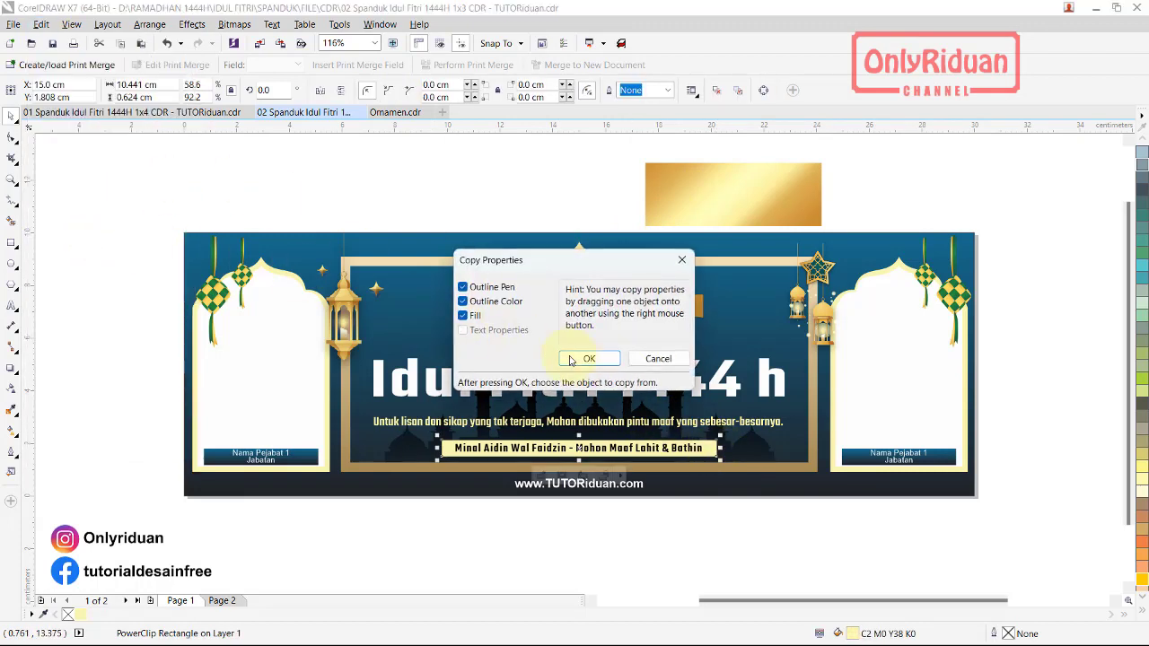
pyautogui.click(619, 356)
pyautogui.click(691, 206)
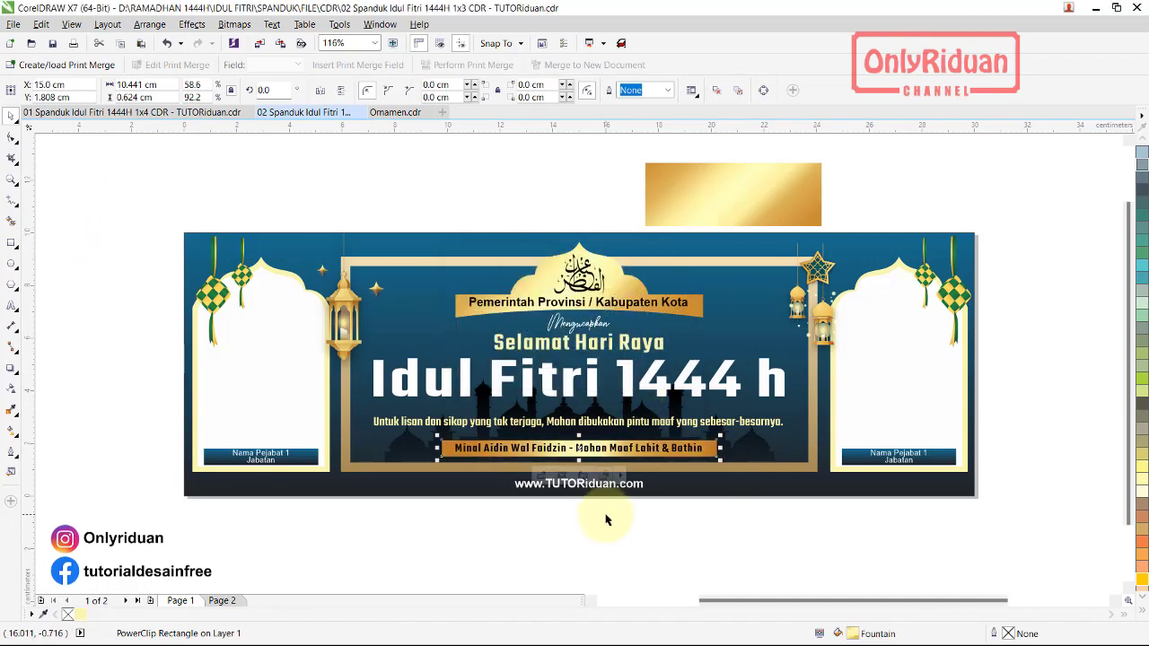
pyautogui.click(538, 545)
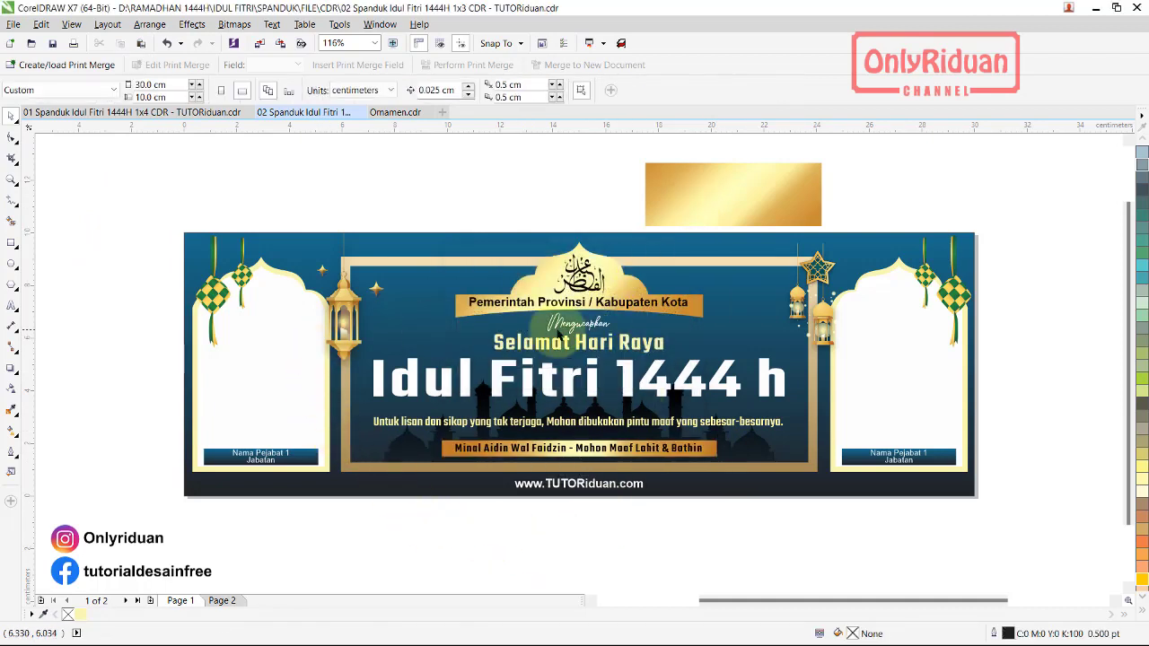
# Copy the gold gradient fill onto the right and left arch photo frames
pyautogui.click(897, 255)
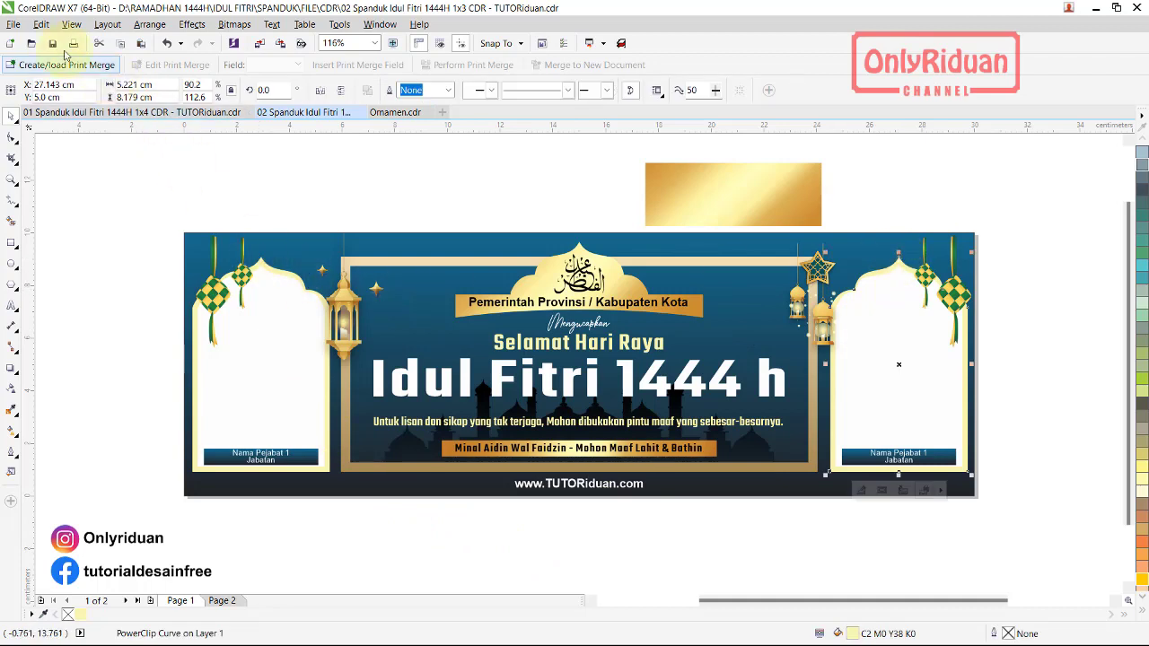
pyautogui.click(41, 25)
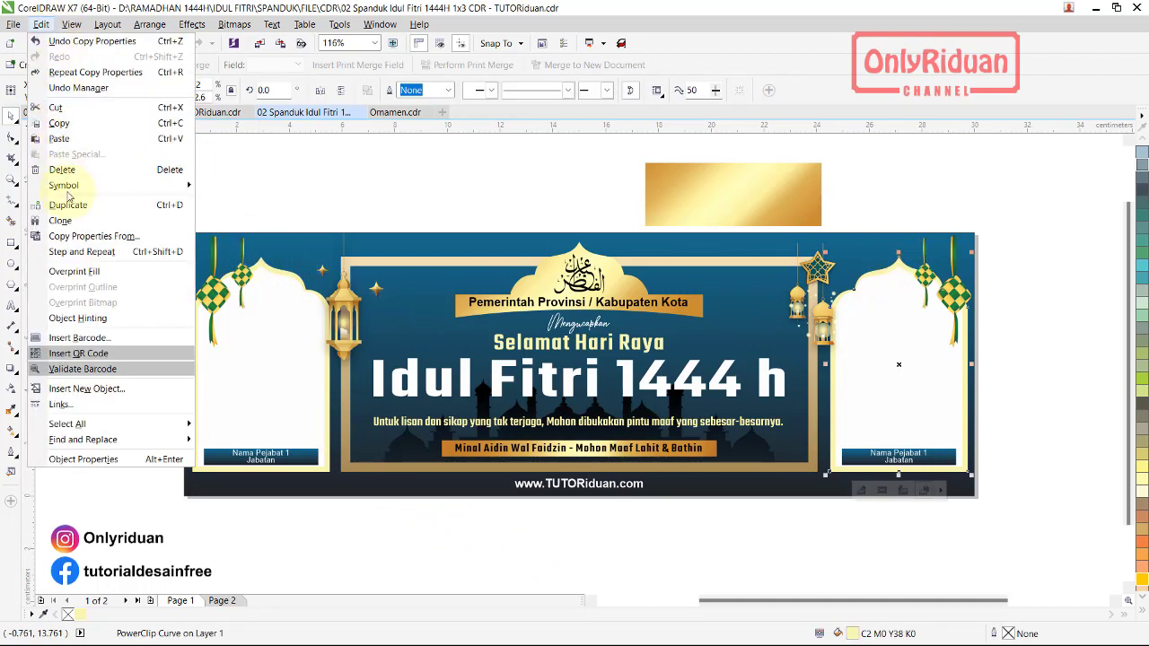
pyautogui.click(90, 236)
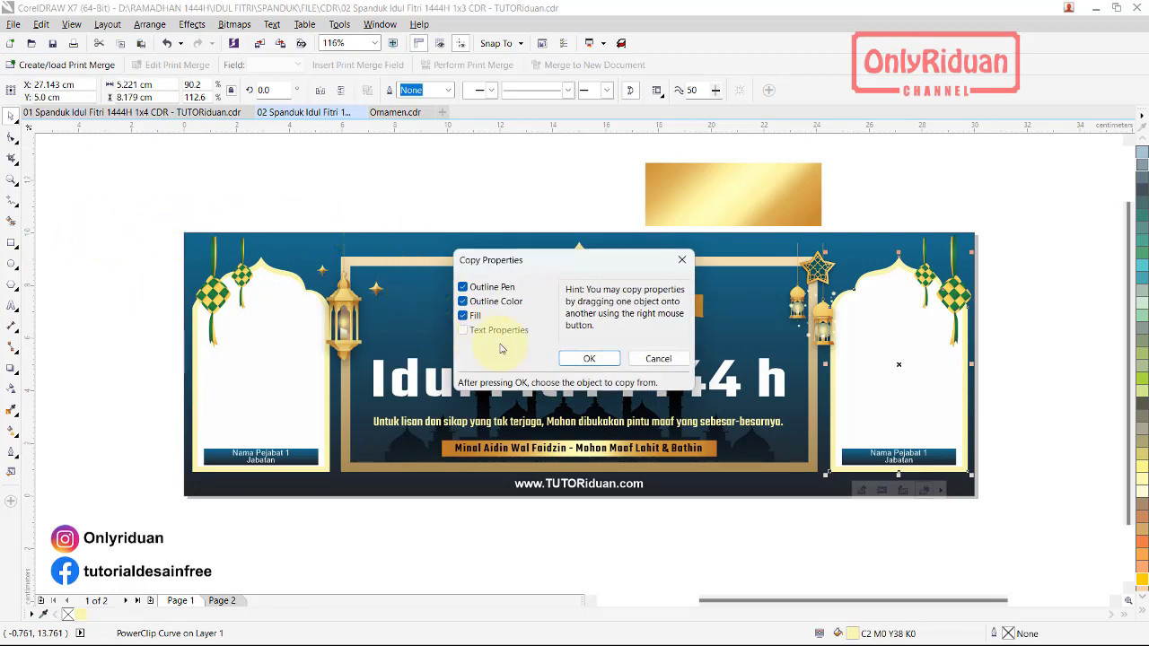
pyautogui.click(585, 359)
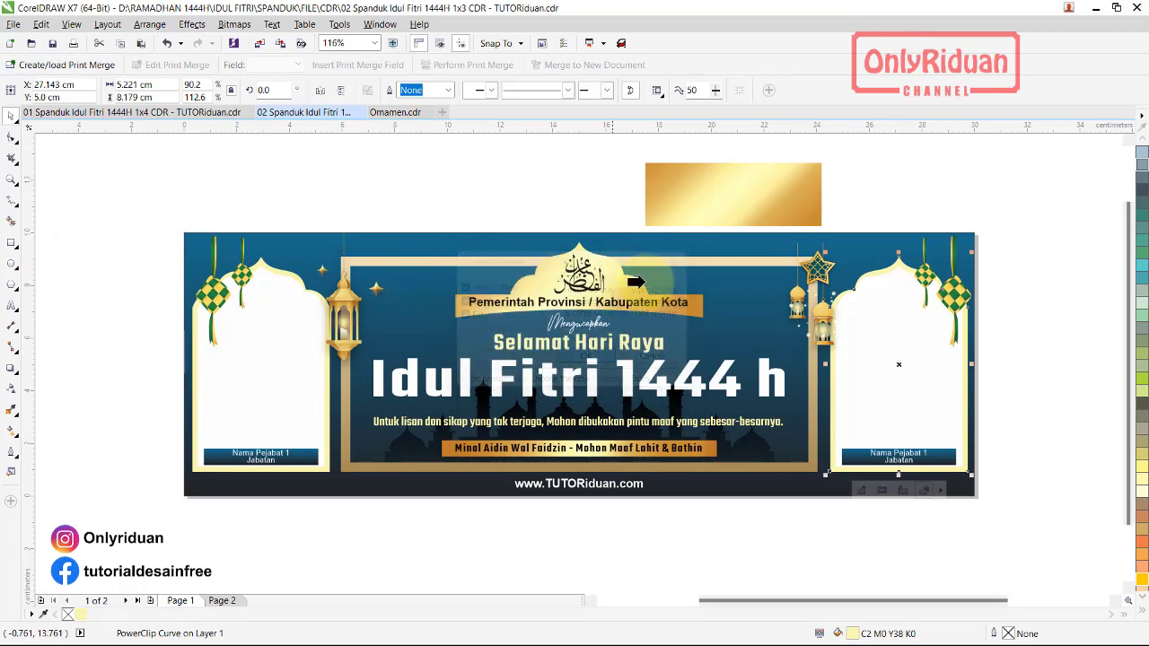
pyautogui.click(698, 193)
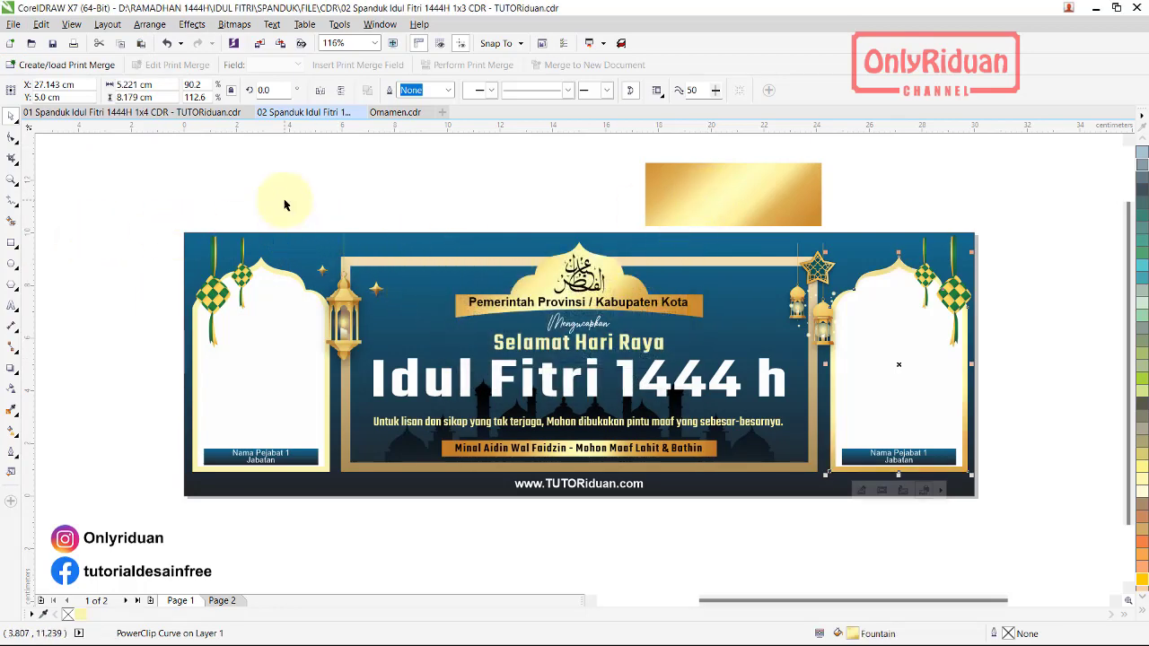
pyautogui.click(269, 255)
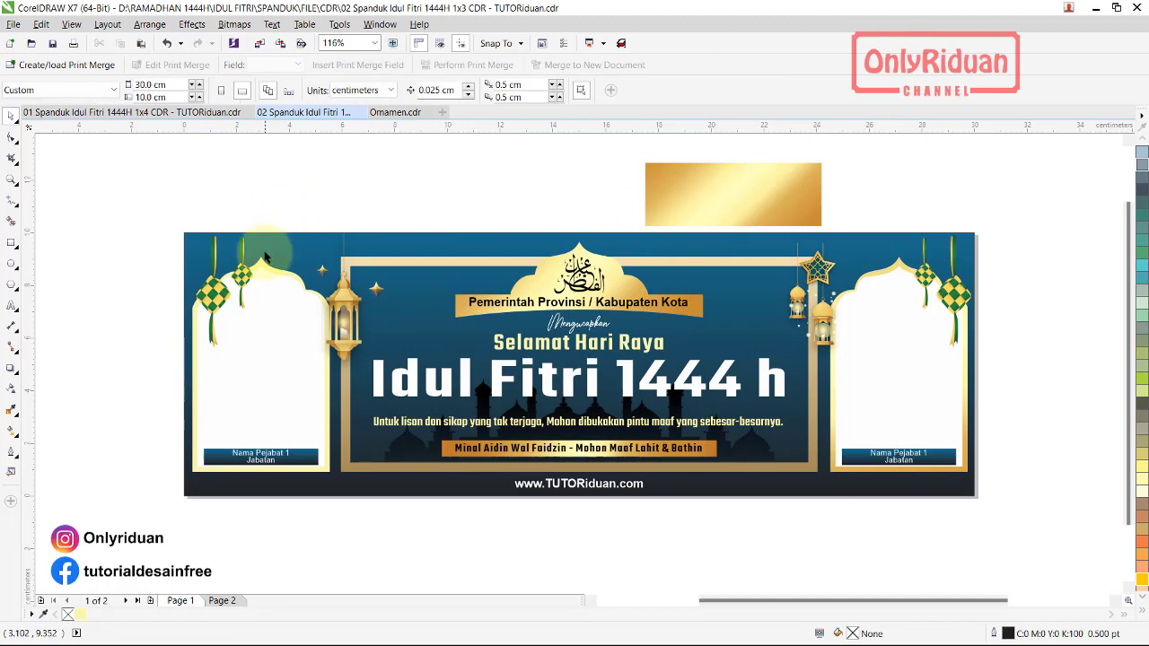
pyautogui.click(41, 24)
pyautogui.click(82, 236)
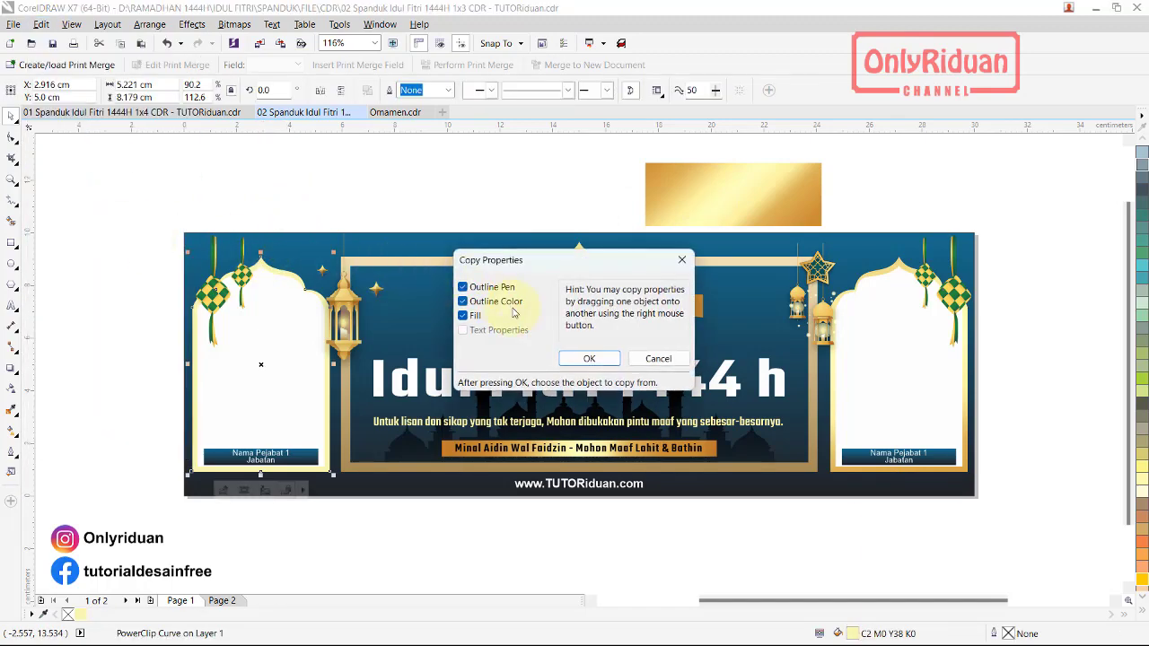
pyautogui.click(580, 364)
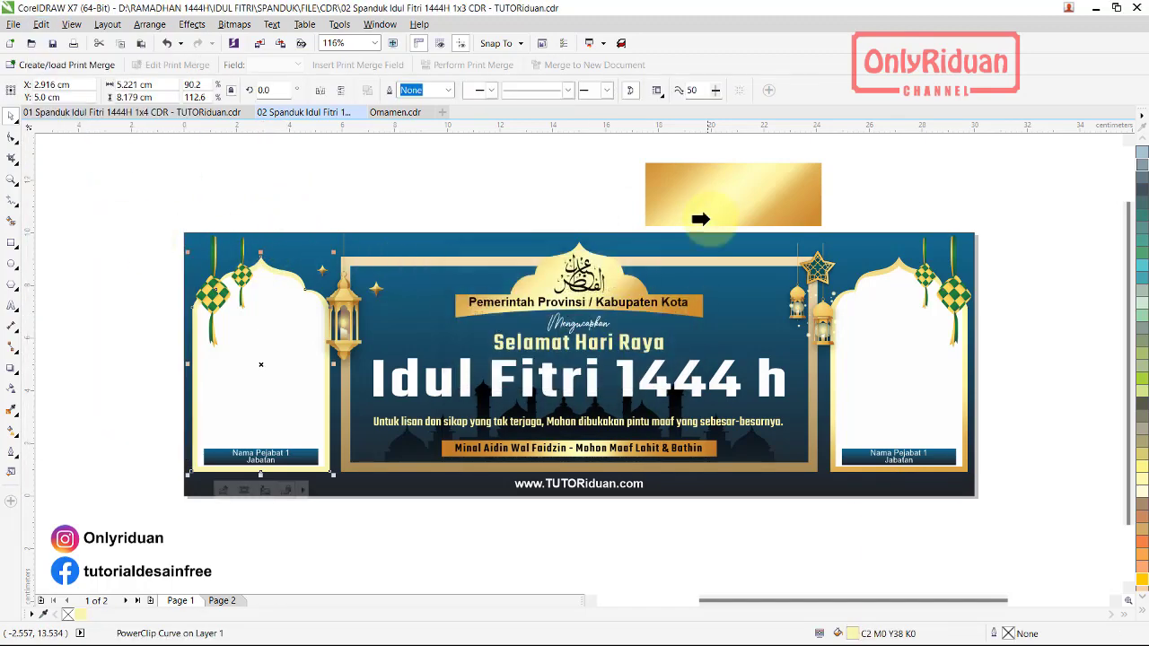
pyautogui.click(479, 193)
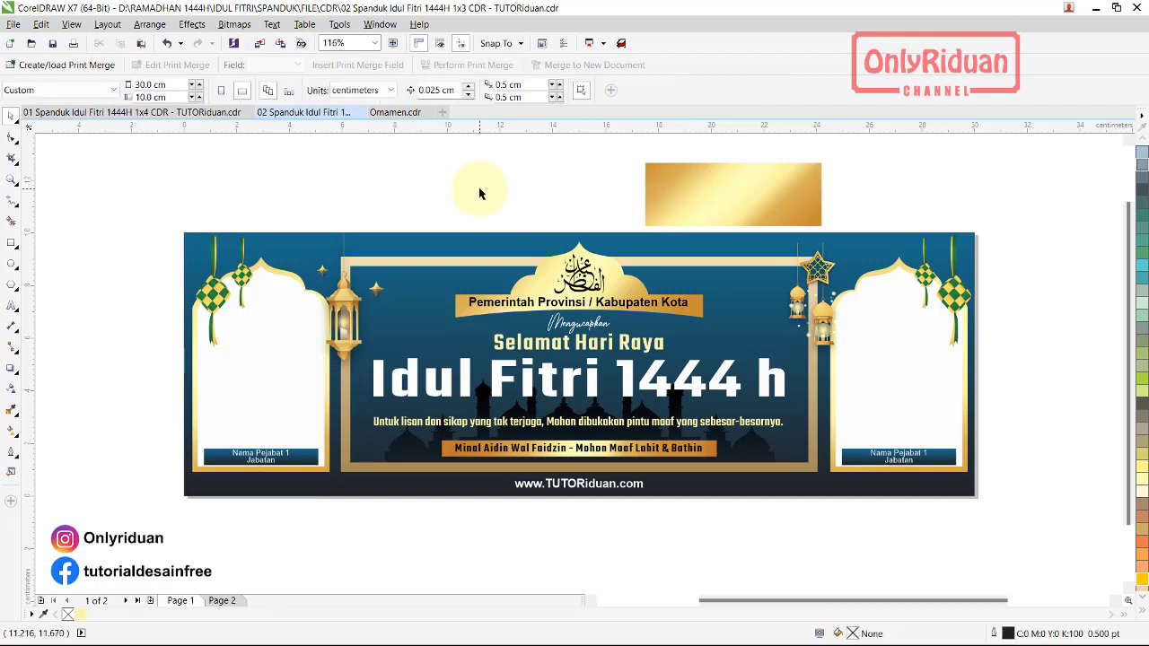
pyautogui.click(587, 601)
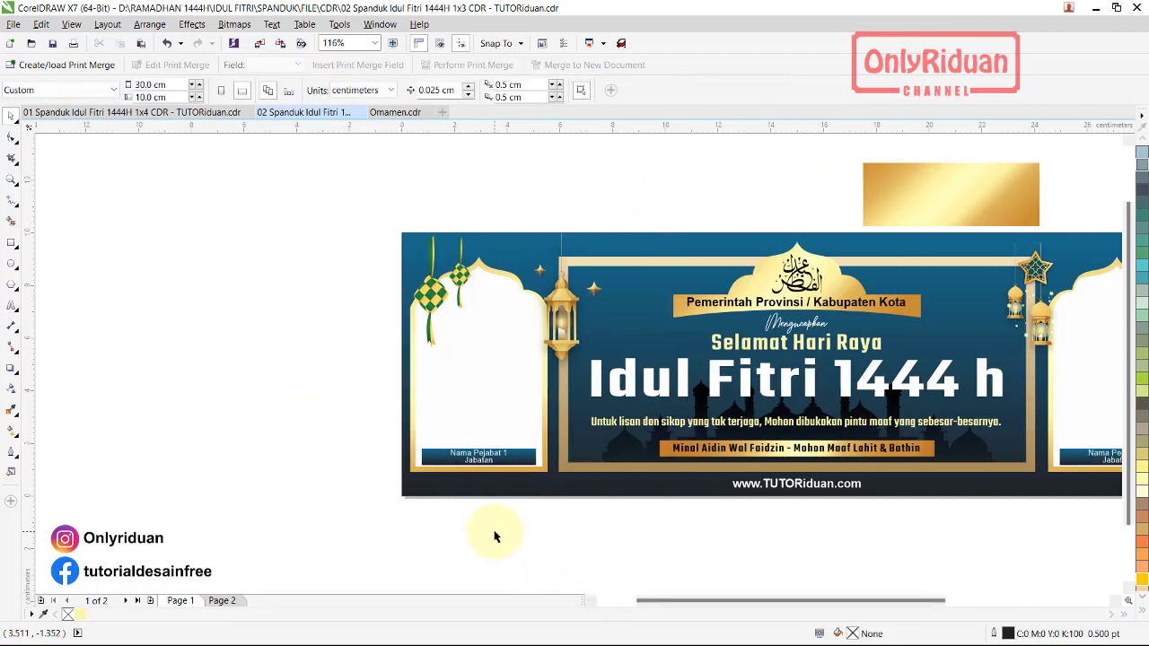
# Draw a rectangle matching the left arch frame's bounds and move it onto the blank canvas
pyautogui.click(485, 264)
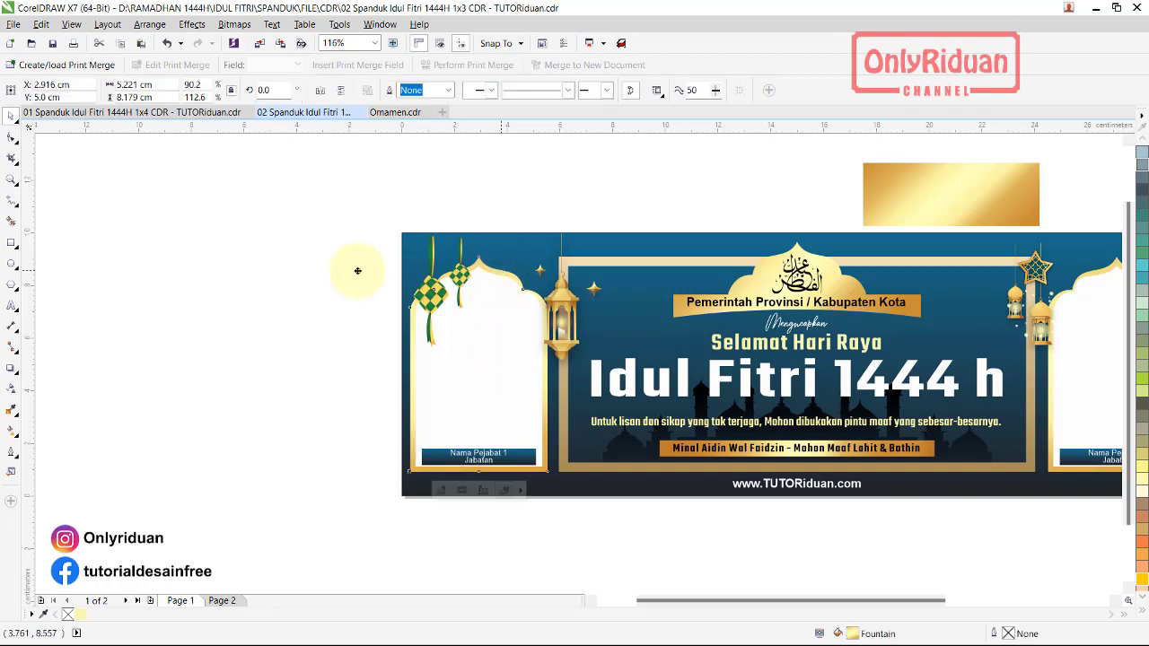
pyautogui.moveTo(357, 270); pyautogui.dragTo(290, 270)
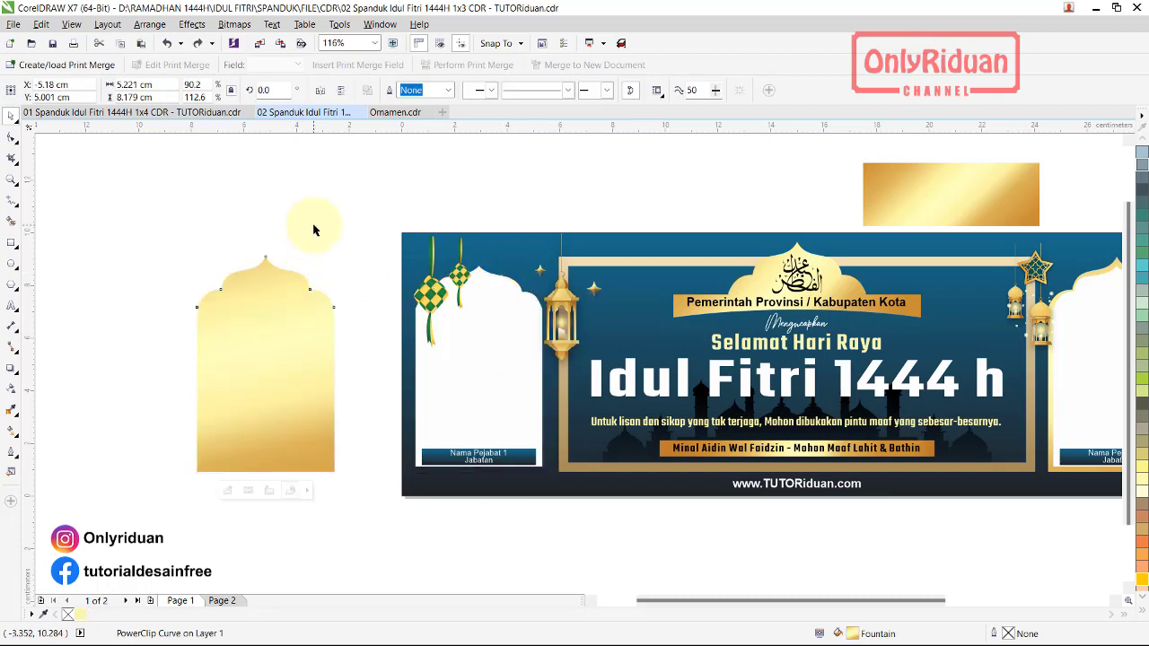
pyautogui.hotkey('ctrl', 'z')
pyautogui.click(12, 244)
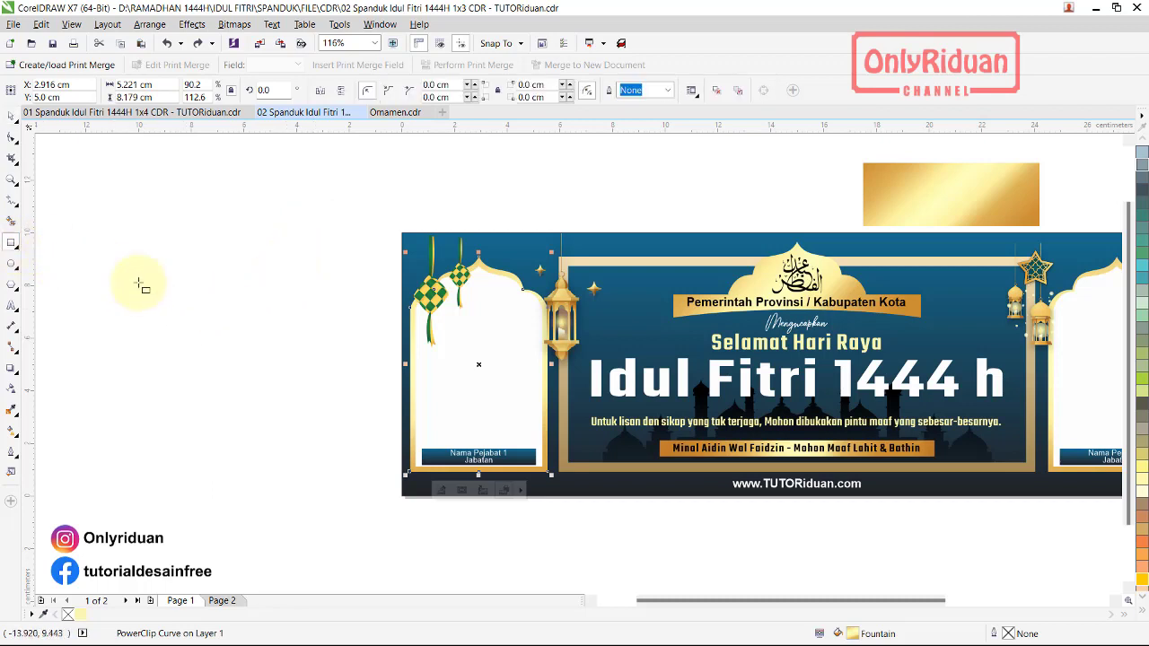
pyautogui.moveTo(478, 259); pyautogui.dragTo(412, 474)
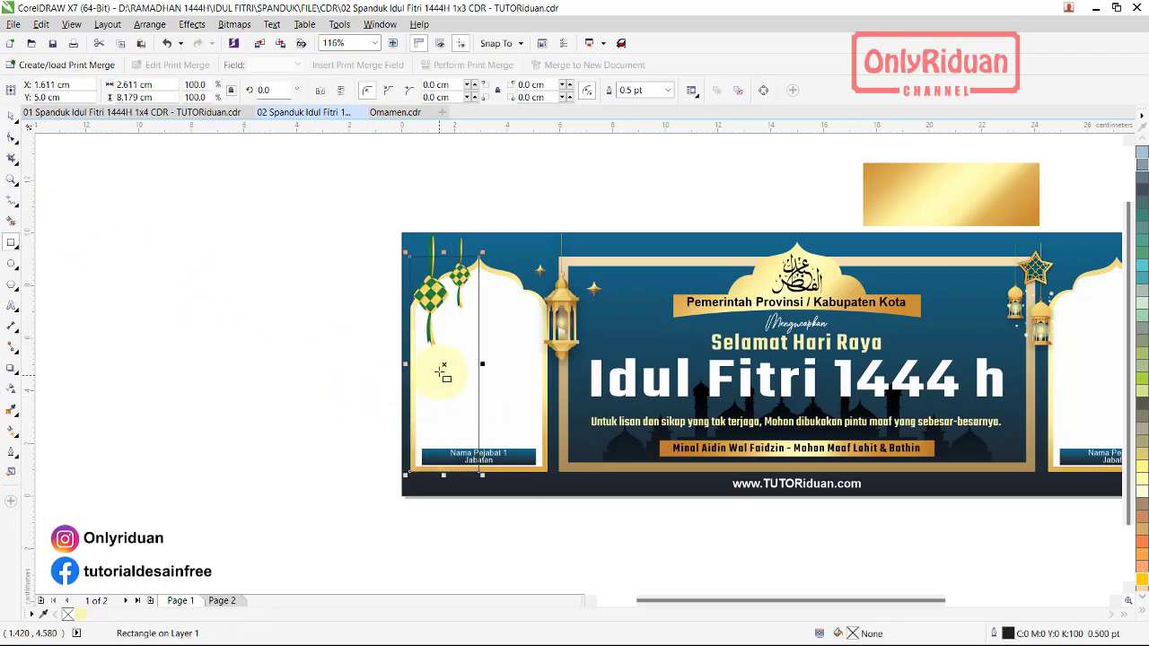
pyautogui.moveTo(442, 364); pyautogui.dragTo(293, 361)
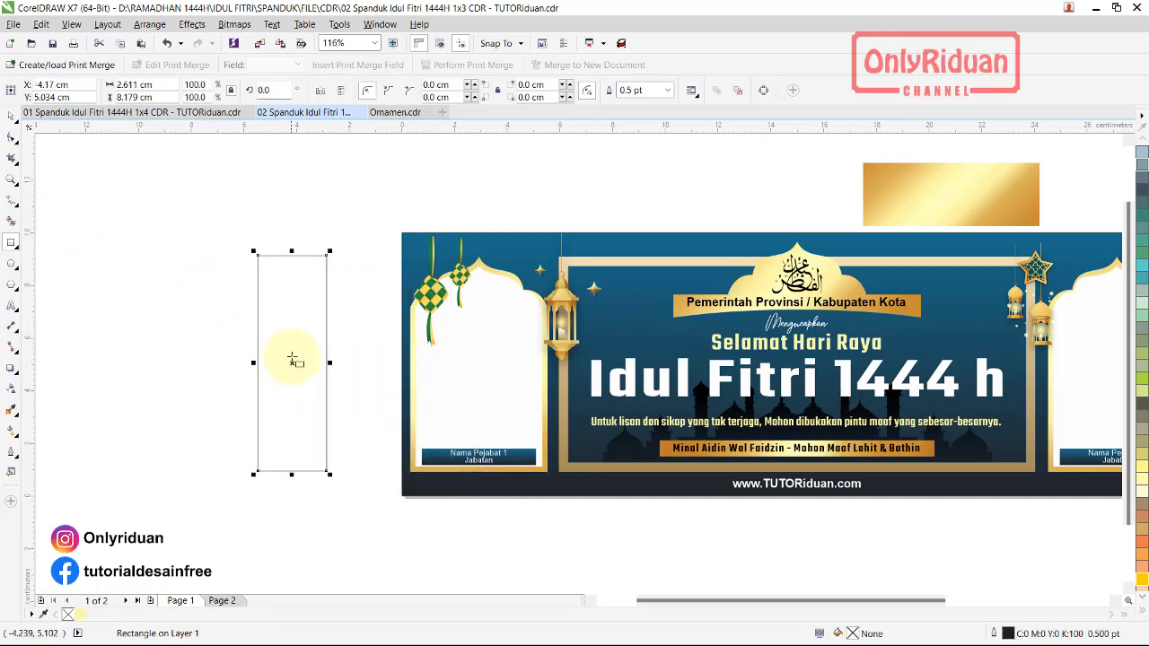
# Convert the rectangle to curves, lower its top-left corner and add a node on the slanted edge
pyautogui.rightClick(292, 365)
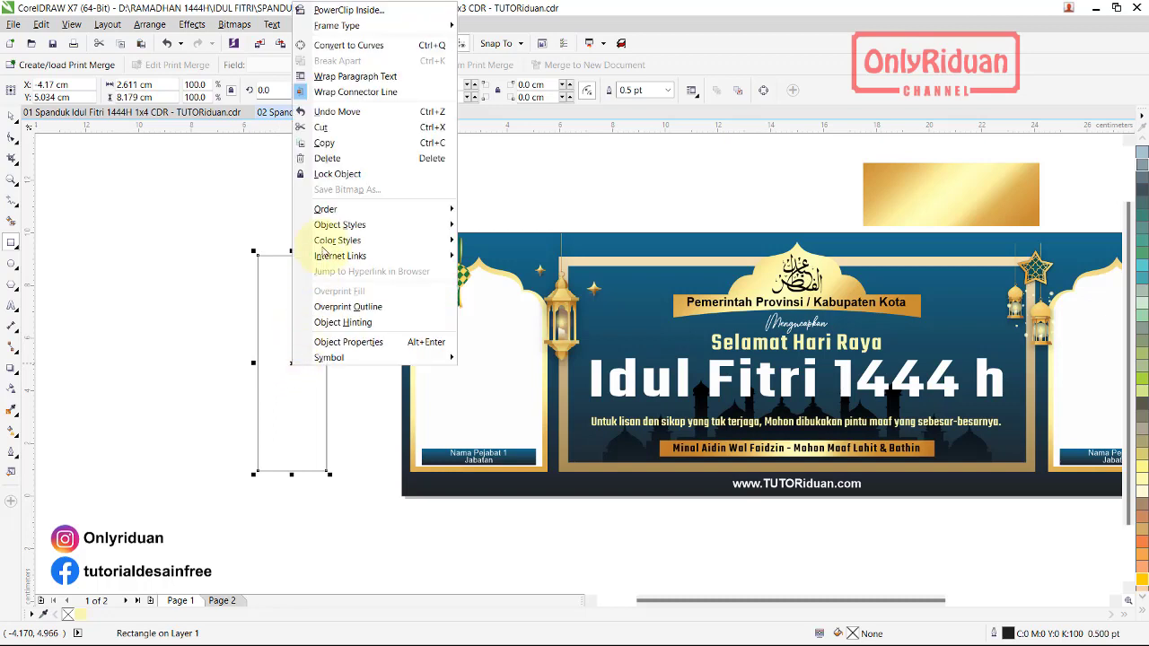
pyautogui.click(336, 45)
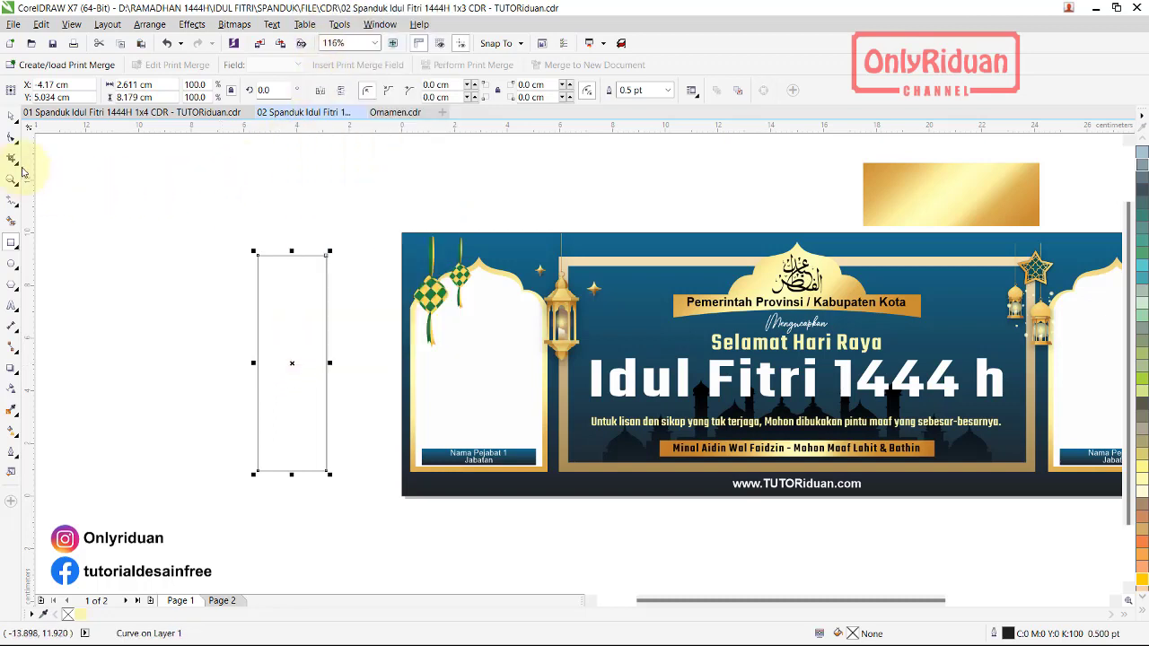
pyautogui.click(12, 138)
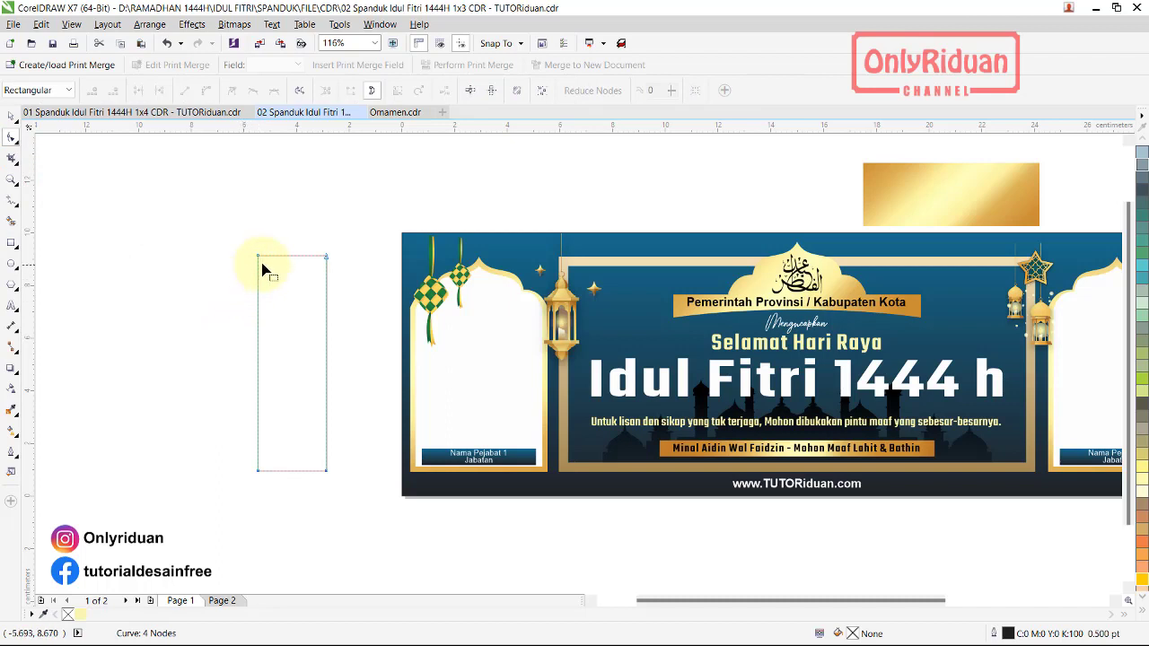
pyautogui.moveTo(259, 259); pyautogui.dragTo(260, 321)
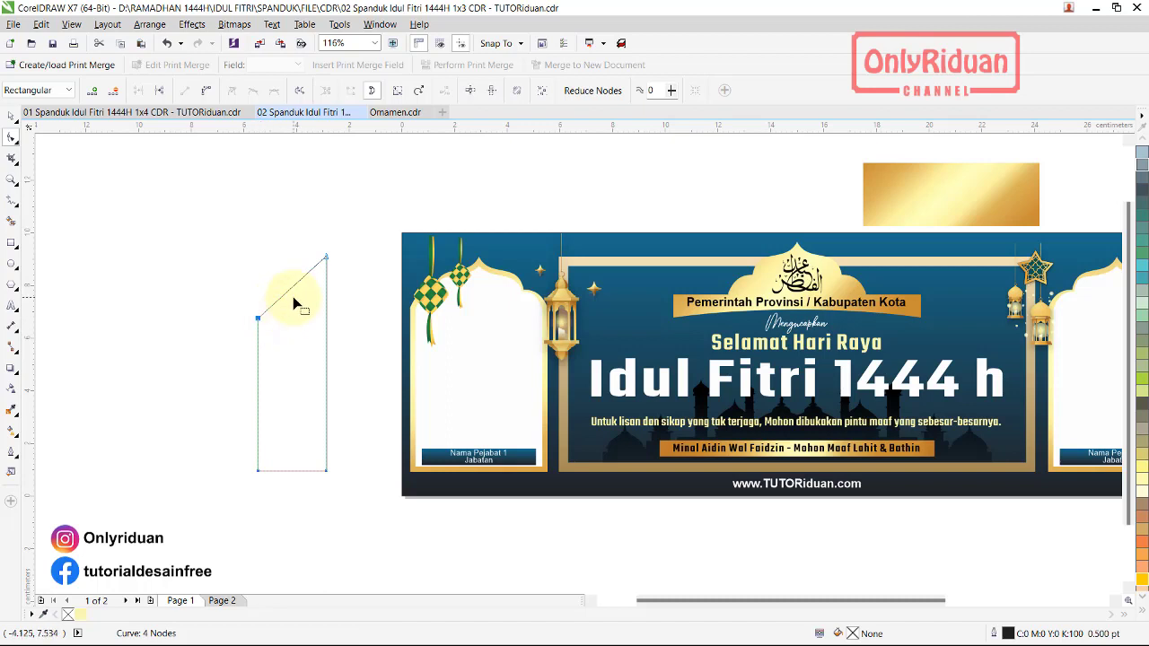
pyautogui.scroll(3, 279, 282)
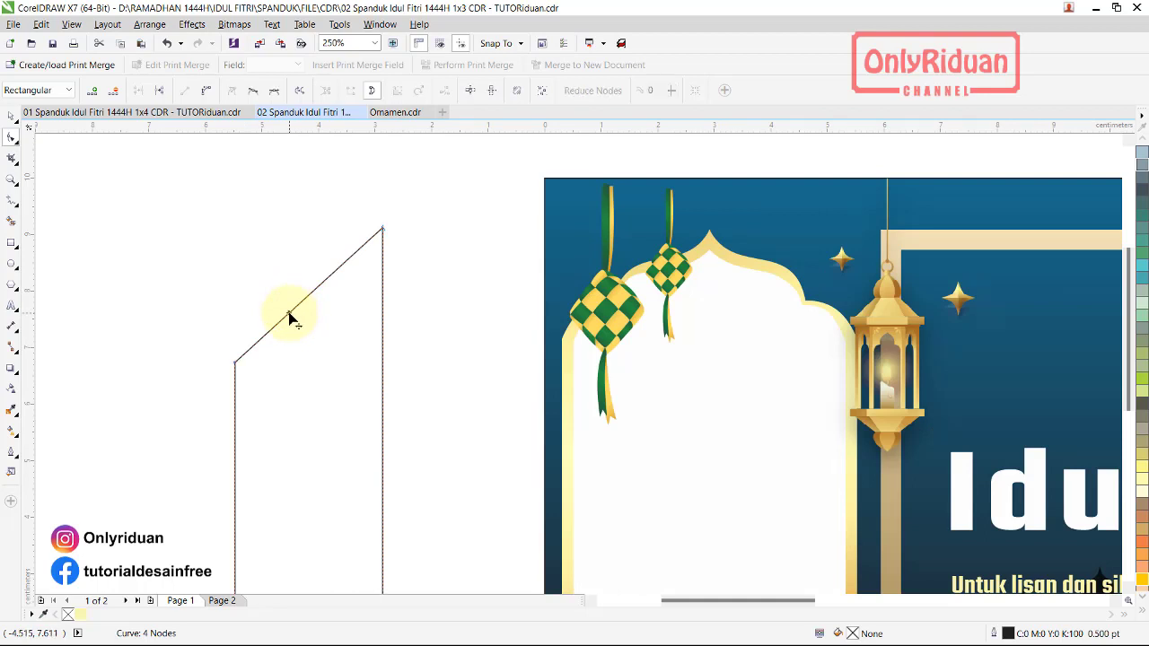
pyautogui.doubleClick(289, 315)
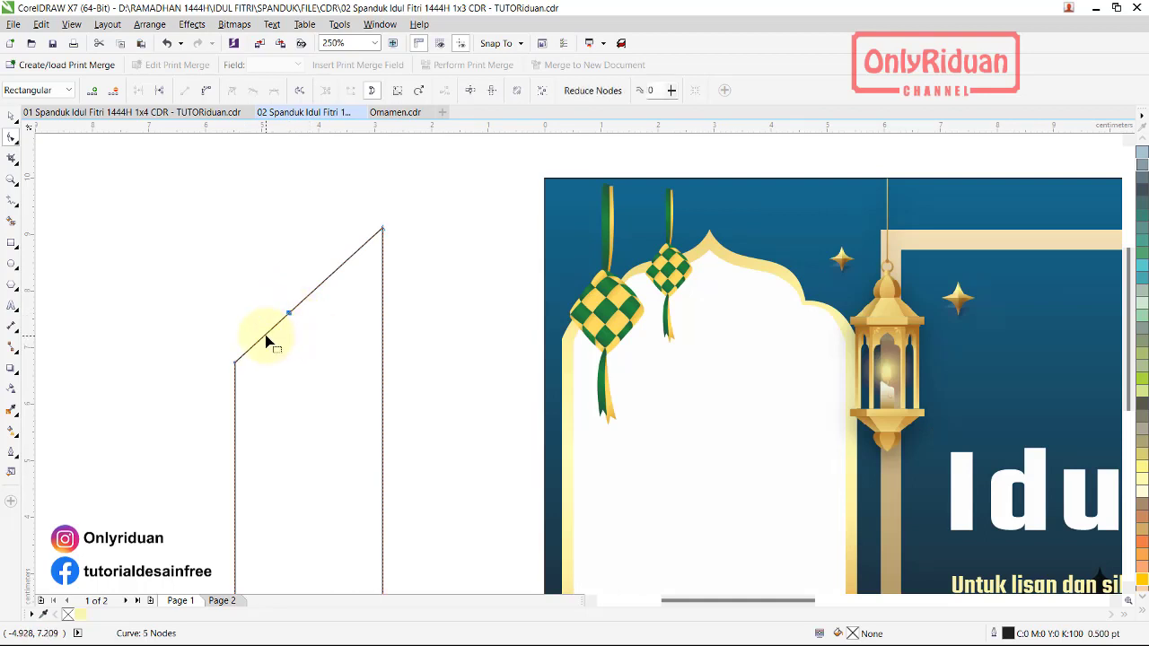
# Bend both slanted top segments into curves, forming a rounded shoulder and dome
pyautogui.rightClick(267, 339)
pyautogui.click(289, 395)
pyautogui.moveTo(258, 344); pyautogui.dragTo(252, 330)
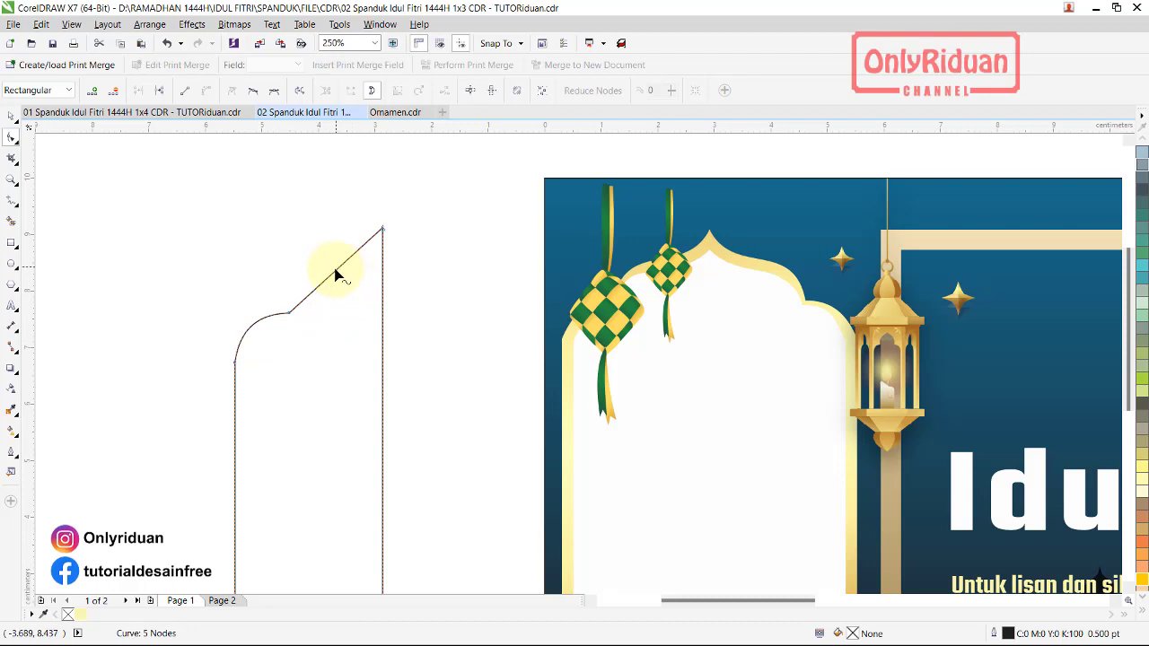
pyautogui.rightClick(335, 275)
pyautogui.click(370, 332)
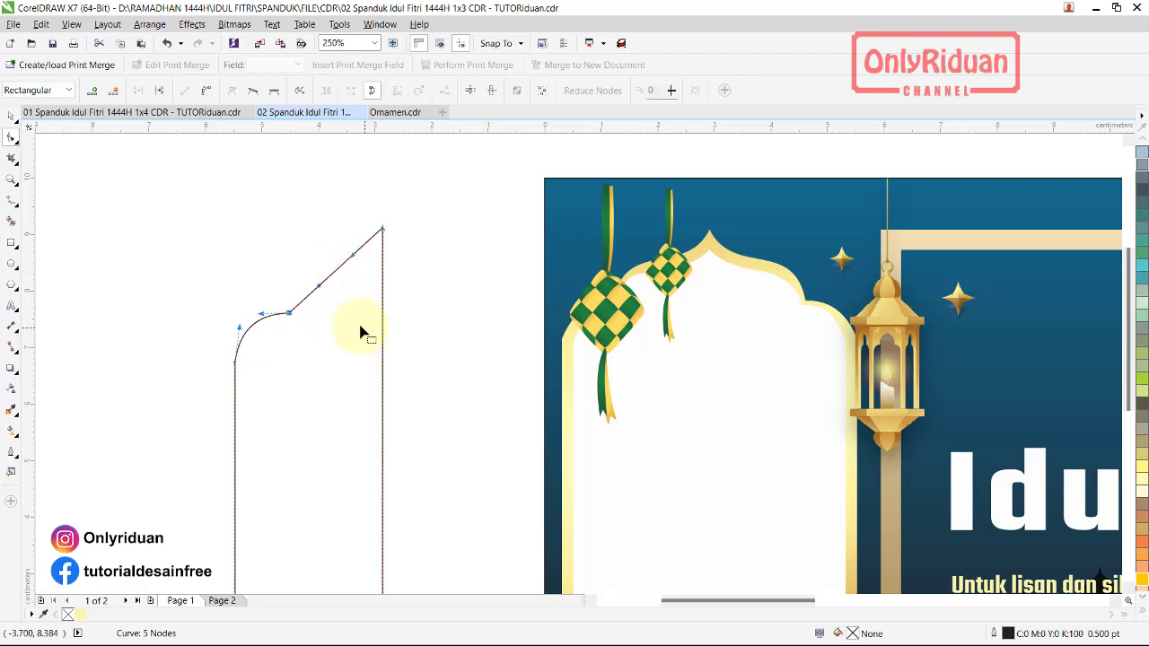
pyautogui.moveTo(354, 260)
pyautogui.mouseDown()
pyautogui.moveTo(333, 285)
pyautogui.moveTo(299, 265)
pyautogui.mouseUp()
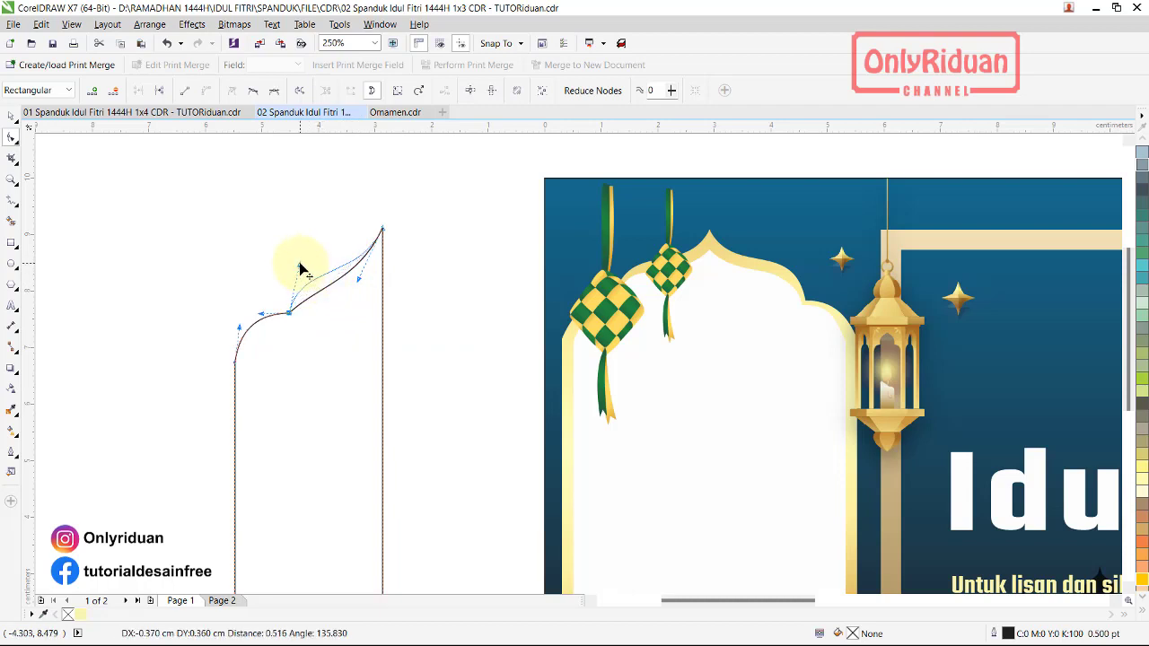
pyautogui.scroll(-2, 297, 265)
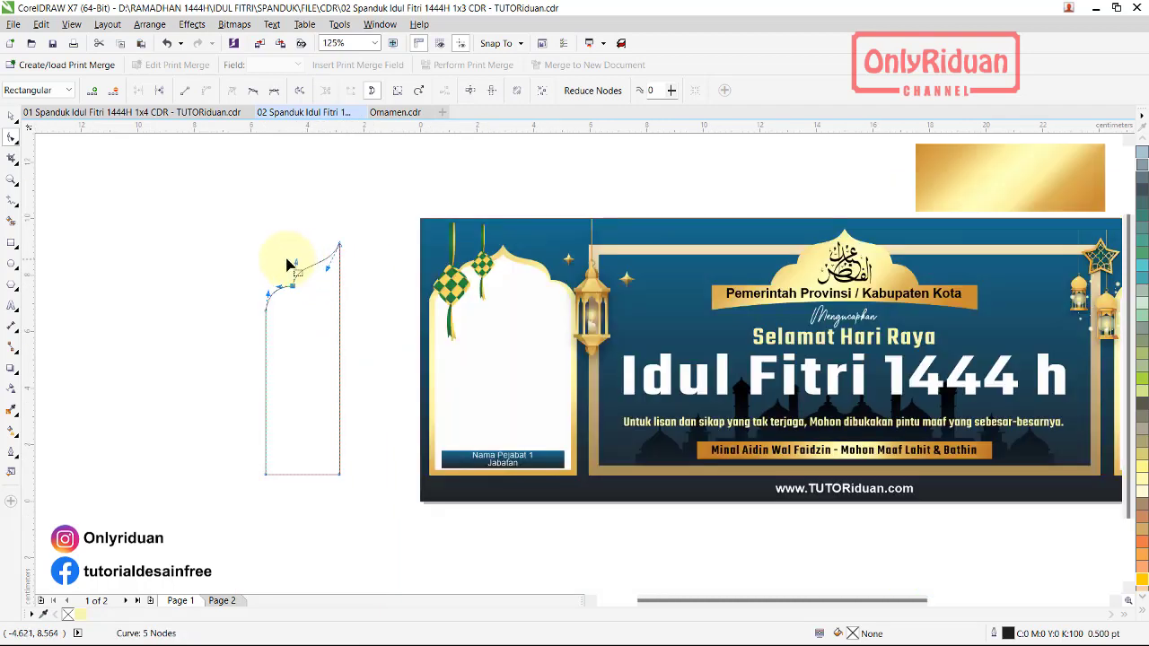
# Make a mirrored copy of the half-arch beside it and weld both halves together
pyautogui.click(11, 116)
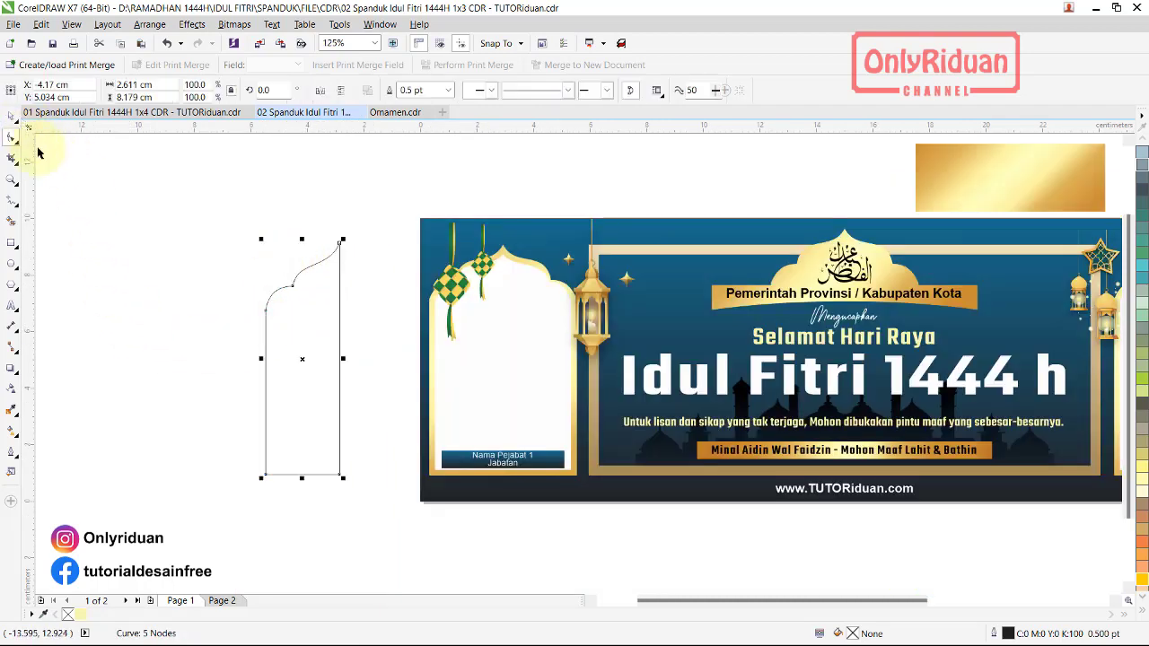
pyautogui.press('ctrl')
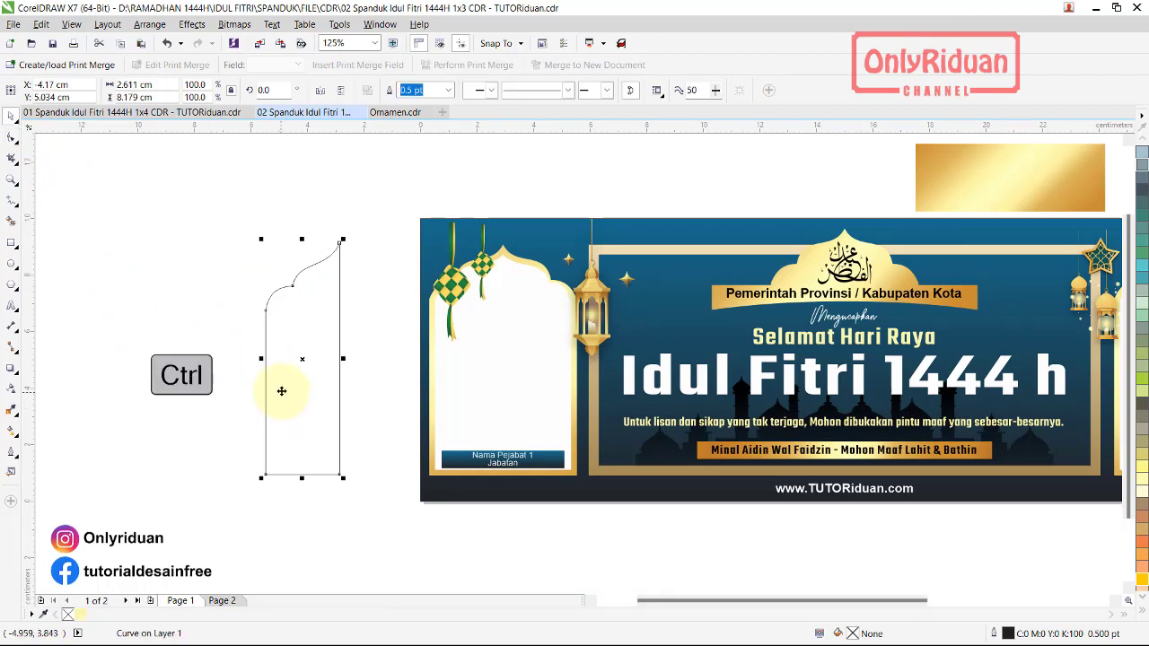
pyautogui.moveTo(260, 357); pyautogui.dragTo(366, 351)
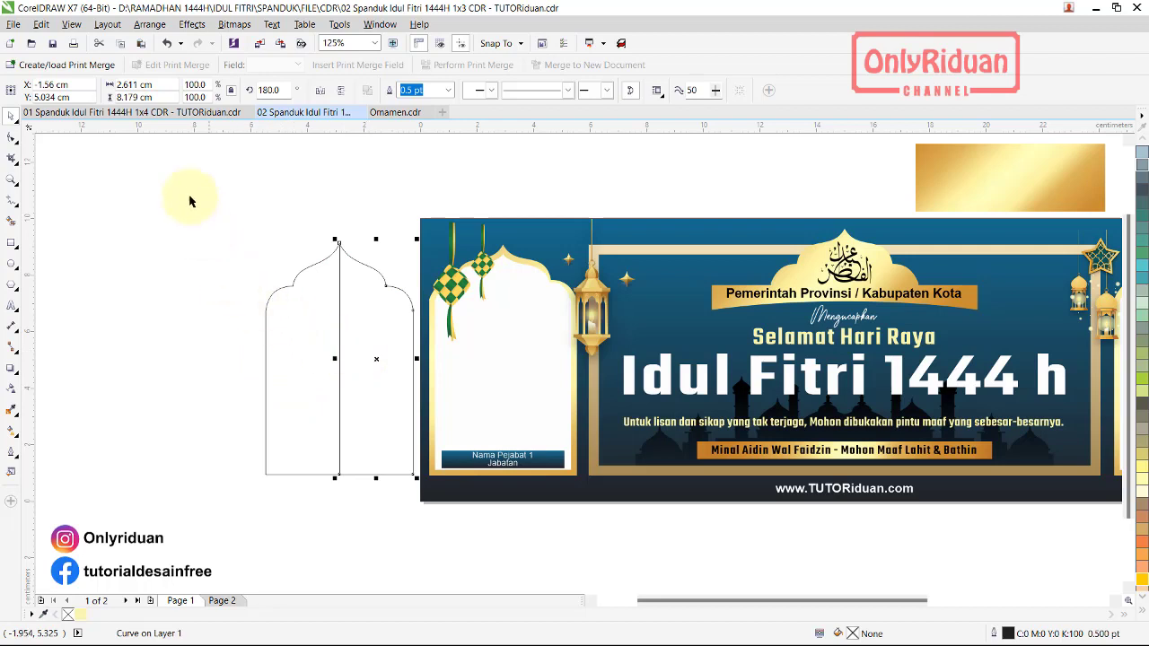
pyautogui.moveTo(188, 201); pyautogui.dragTo(426, 493)
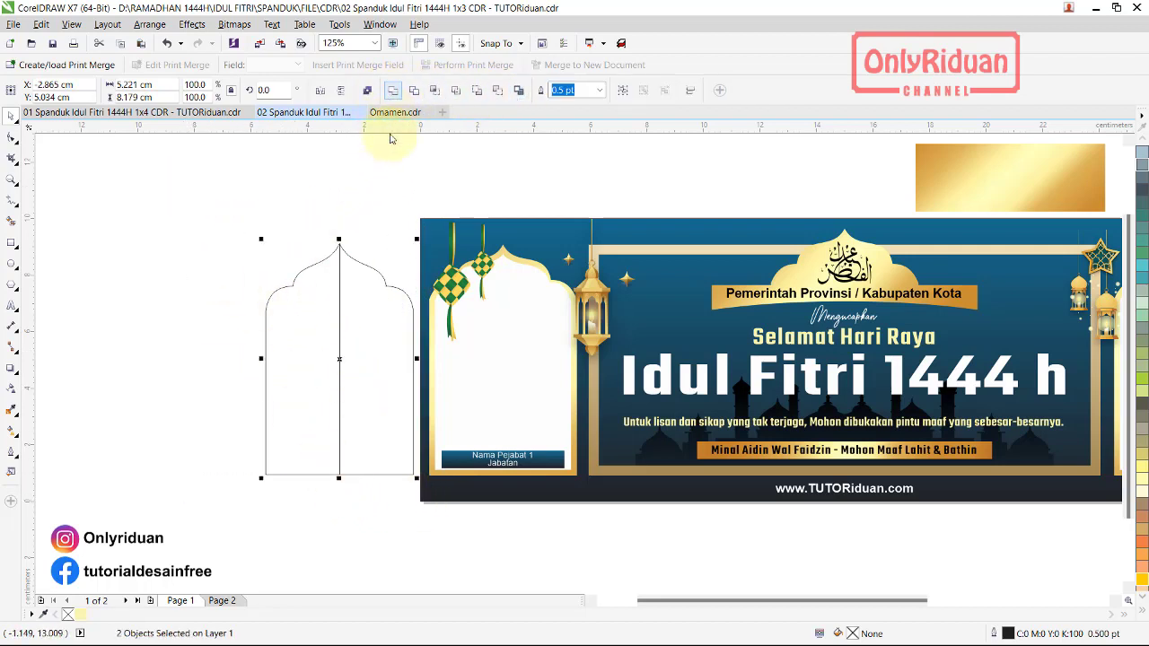
pyautogui.click(393, 90)
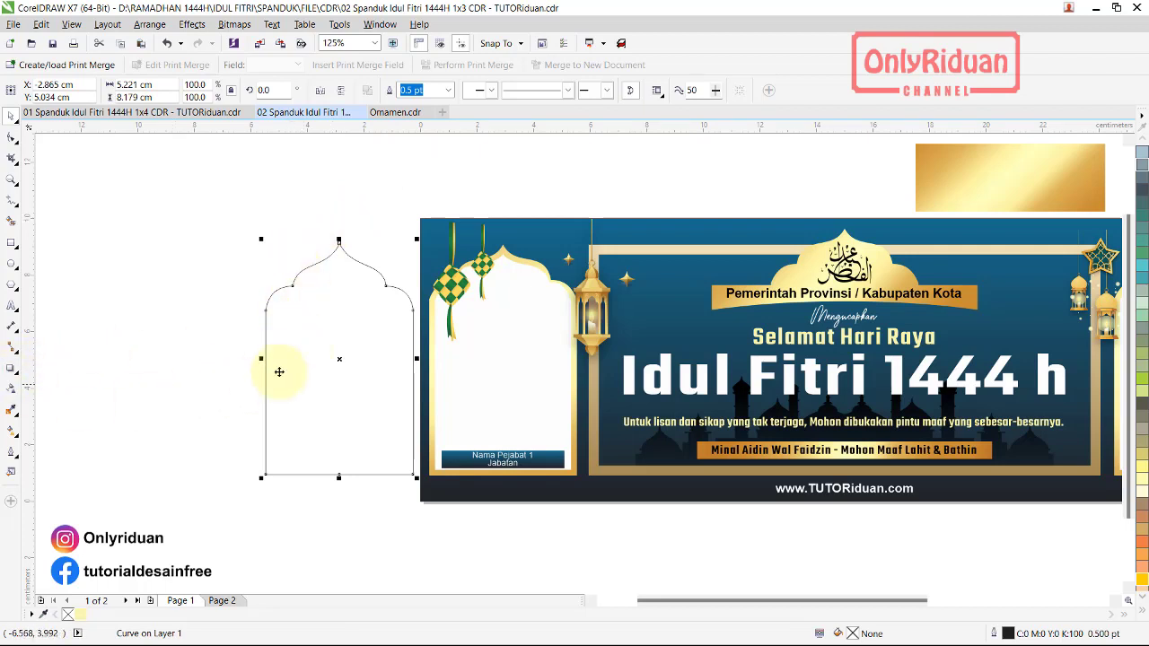
# Add an inside contour of about 0.25 cm to the arch and break it apart with Ctrl+K
pyautogui.click(14, 370)
pyautogui.click(40, 386)
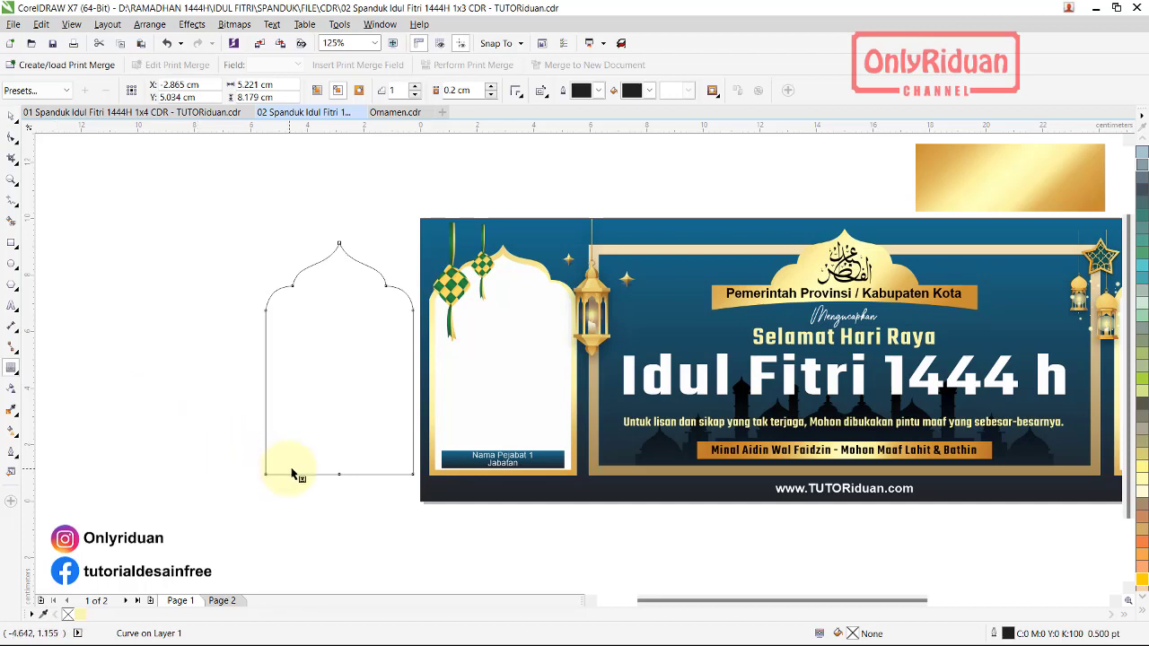
pyautogui.moveTo(292, 473); pyautogui.dragTo(300, 473)
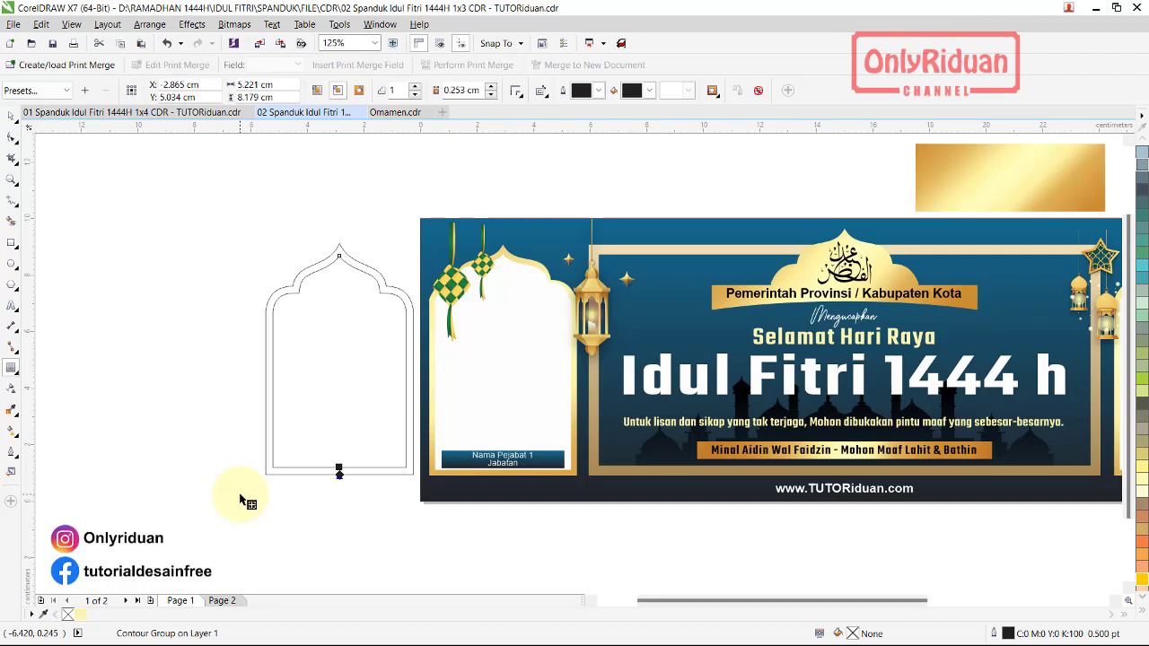
pyautogui.hotkey('ctrl', 'k')
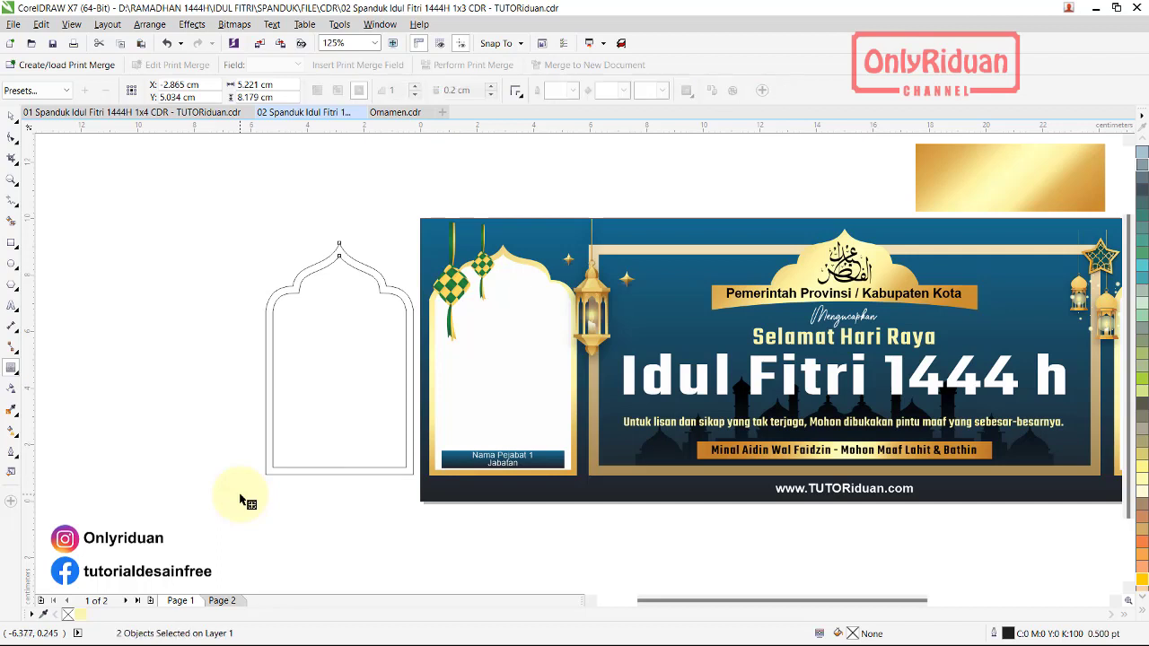
pyautogui.click(116, 201)
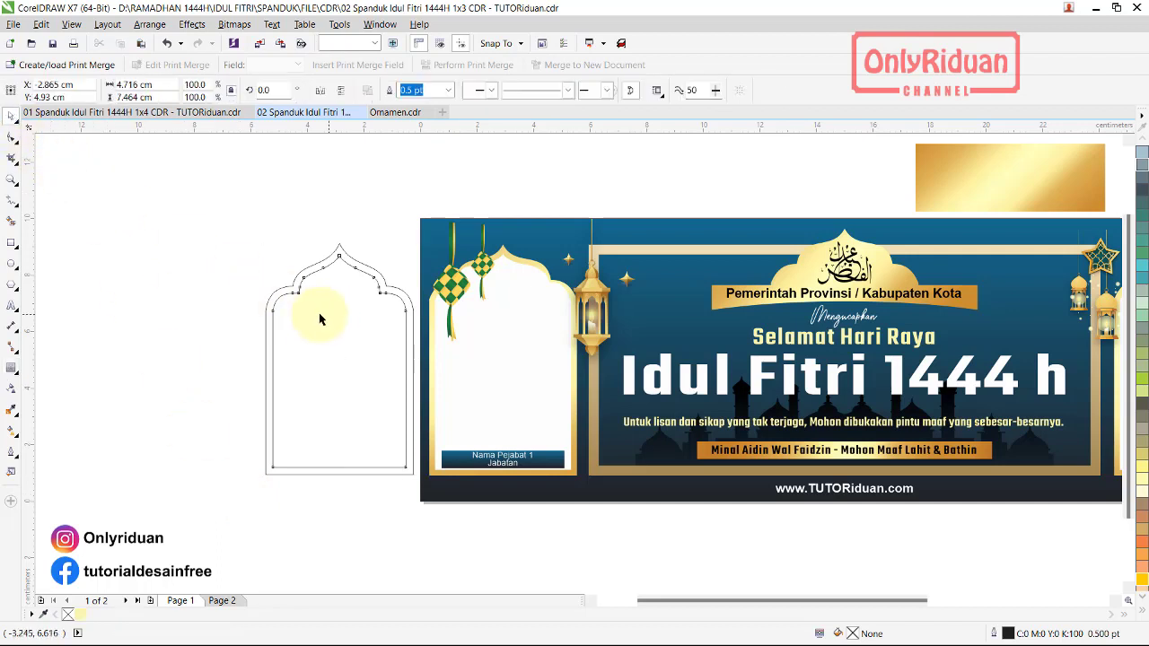
pyautogui.moveTo(323, 312); pyautogui.dragTo(213, 314)
pyautogui.hotkey('ctrl', 'z')
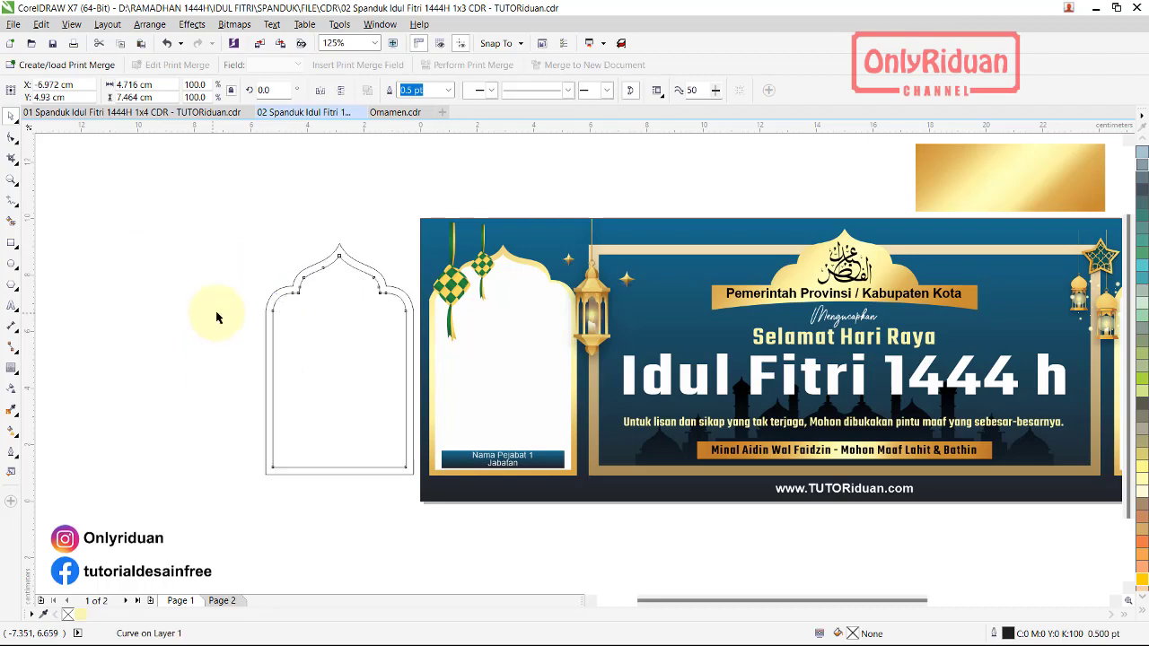
pyautogui.click(350, 258)
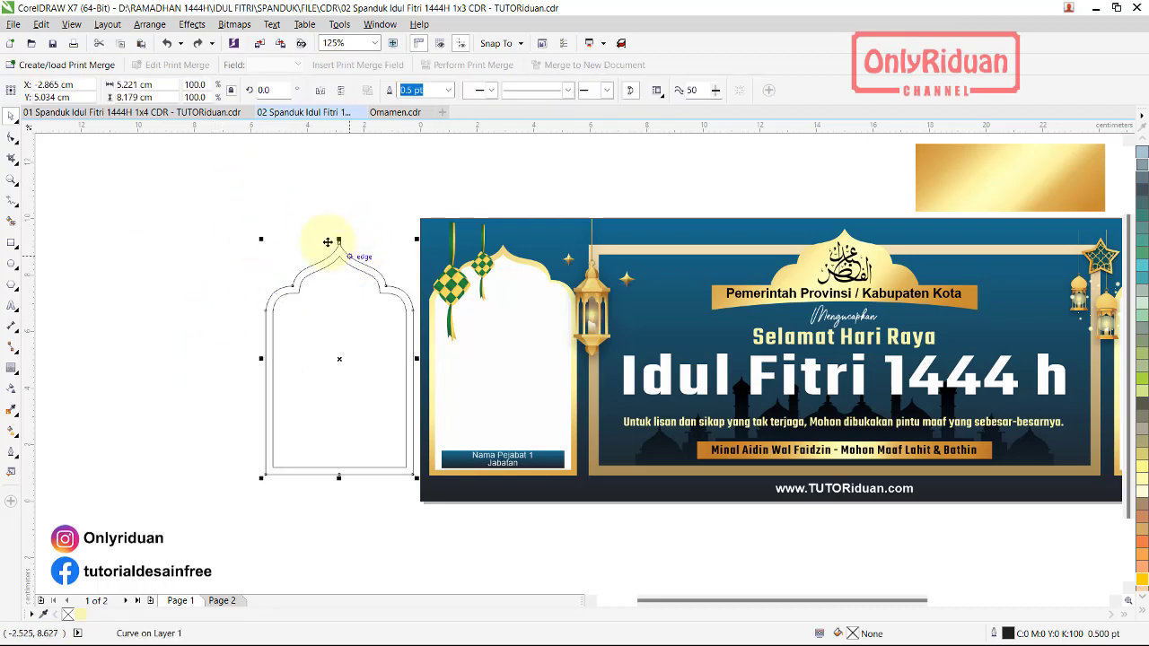
# Copy the gold rectangle's gradient fill onto the spare arch, then make its inner curve white
pyautogui.click(41, 24)
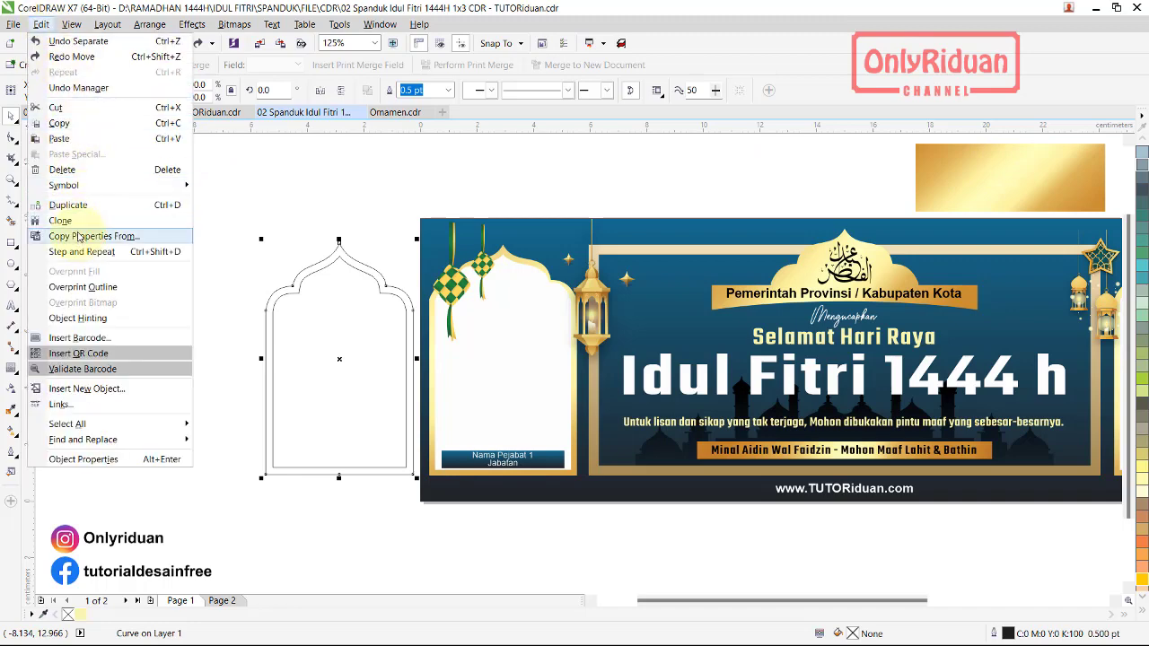
pyautogui.click(79, 236)
pyautogui.click(588, 358)
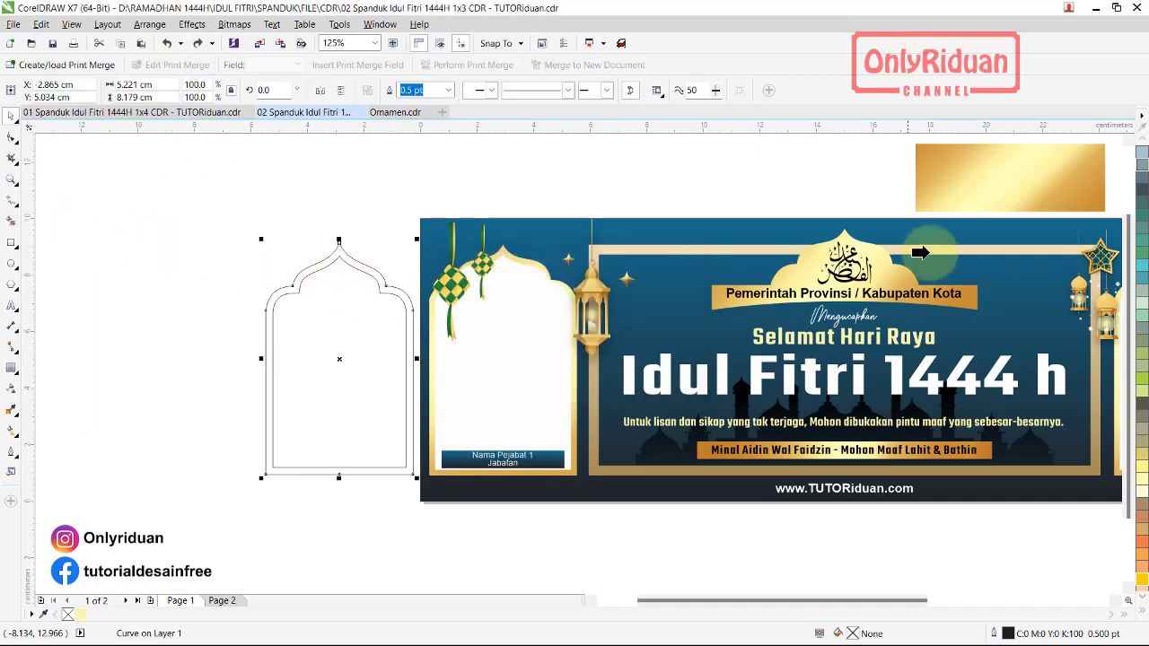
pyautogui.click(964, 178)
pyautogui.click(296, 333)
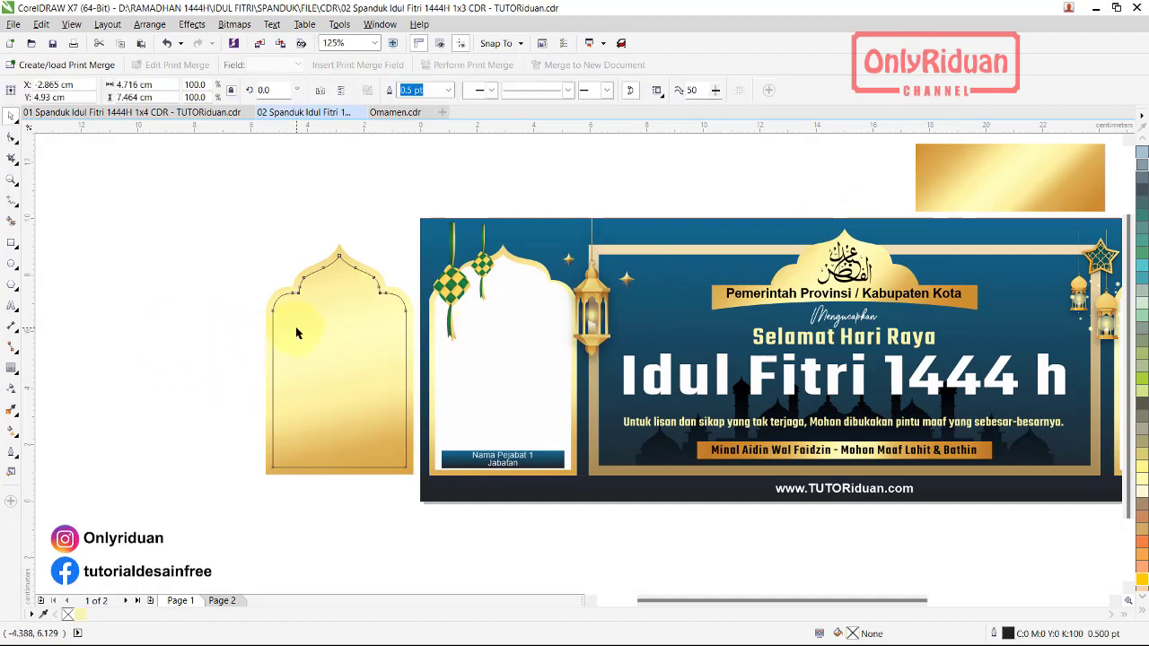
pyautogui.click(1138, 614)
pyautogui.click(1106, 287)
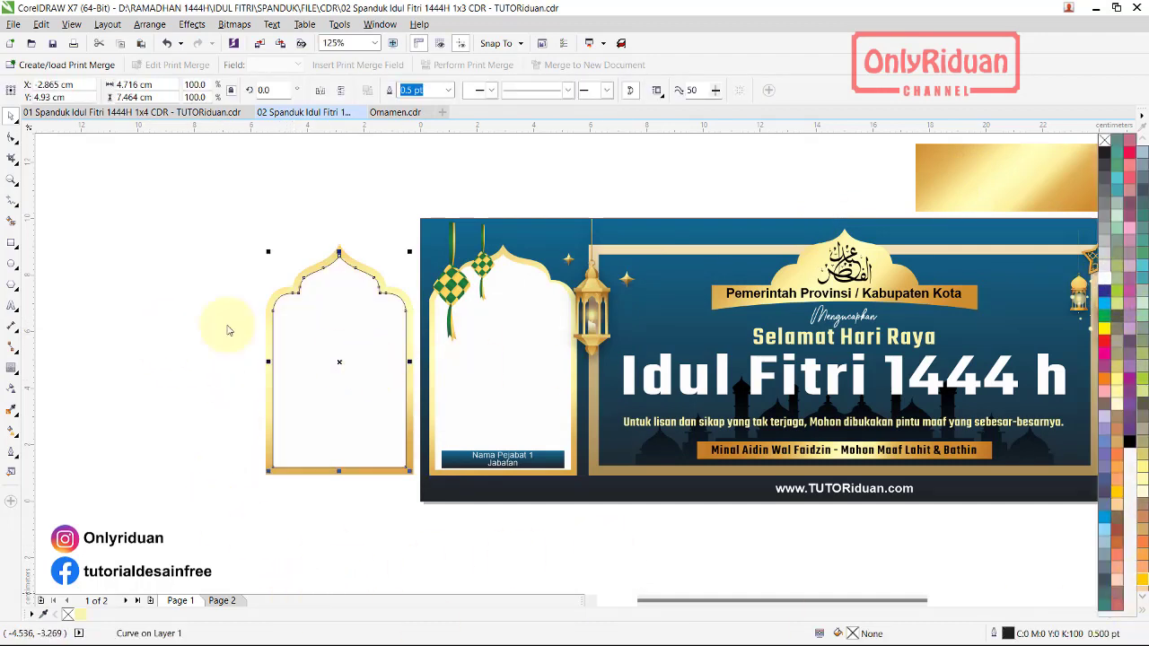
# Remove the fill from both curves of the spare arch and delete it
pyautogui.moveTo(161, 194); pyautogui.dragTo(422, 516)
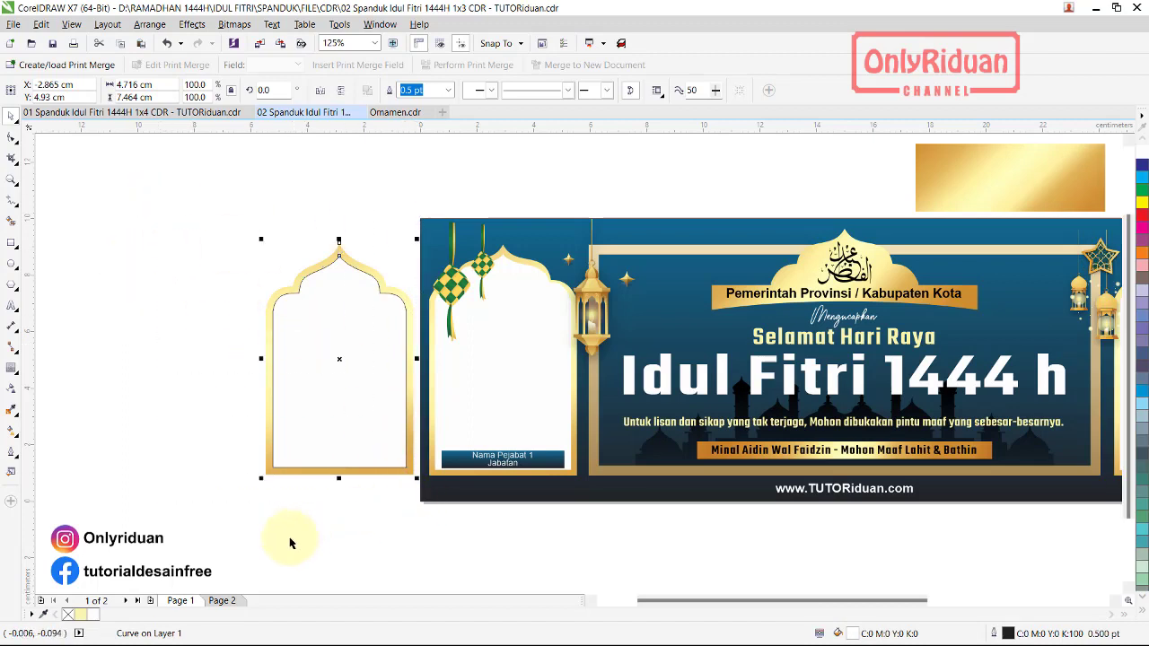
pyautogui.click(69, 615)
pyautogui.click(115, 431)
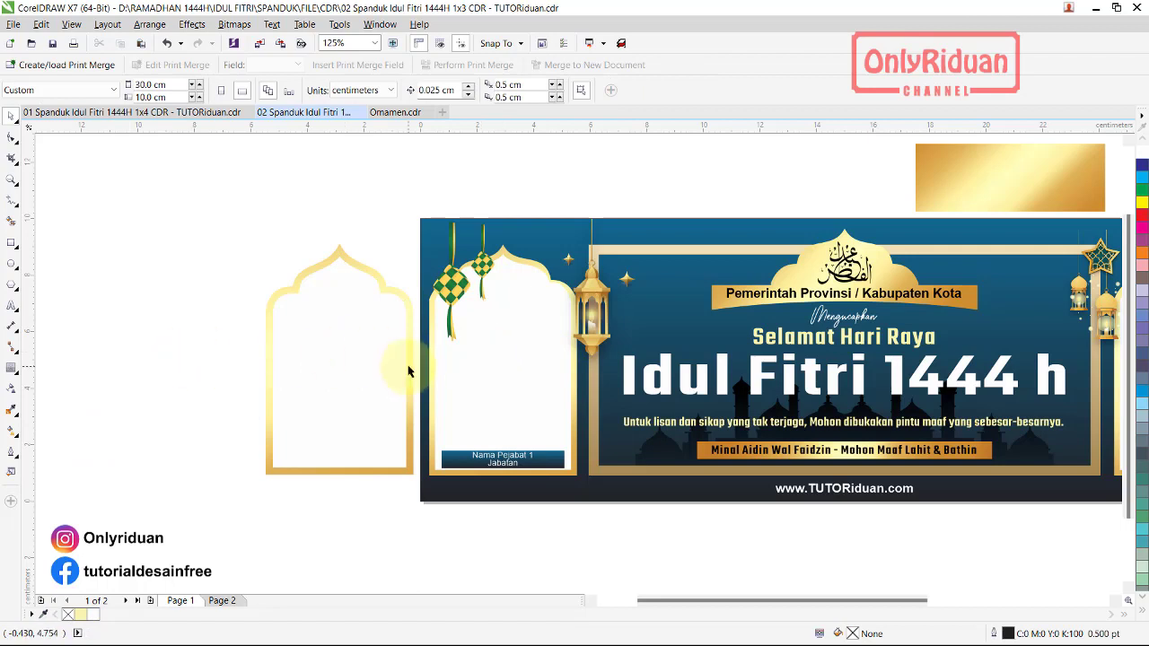
pyautogui.moveTo(197, 192); pyautogui.dragTo(422, 501)
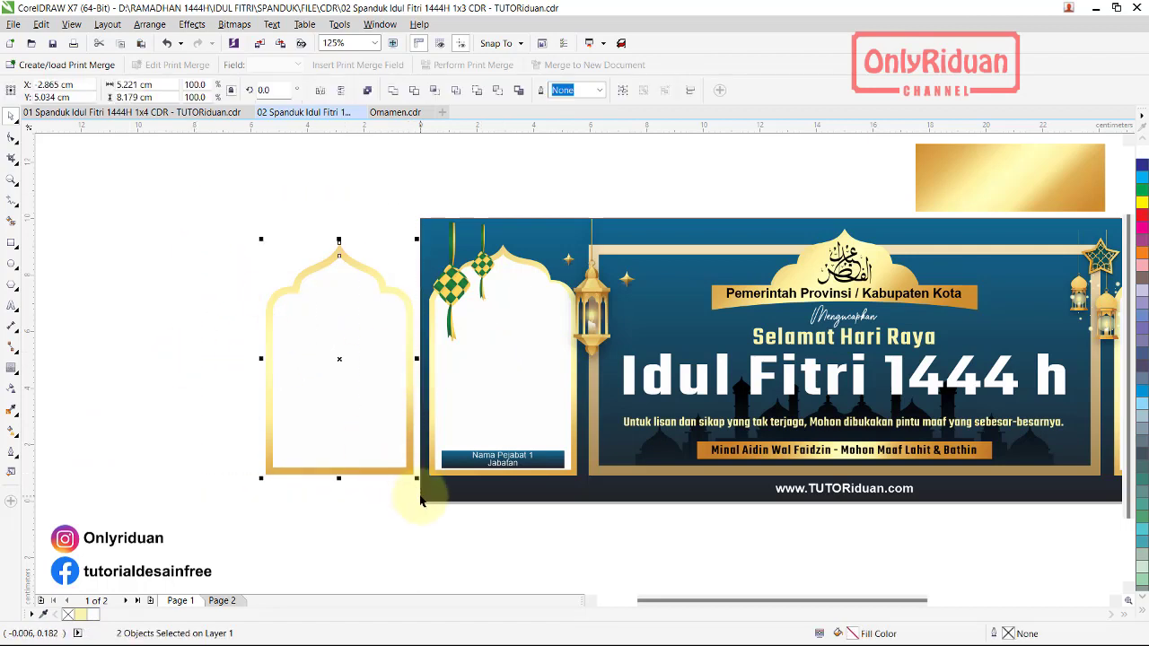
pyautogui.press('Delete')
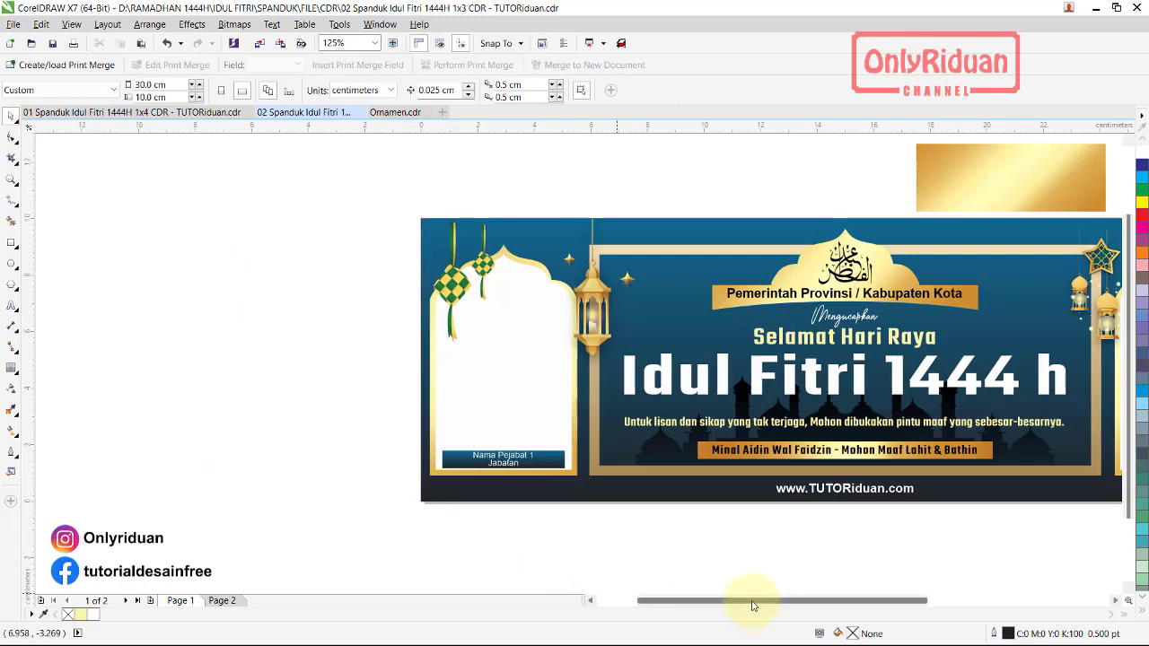
pyautogui.moveTo(754, 600); pyautogui.dragTo(813, 600)
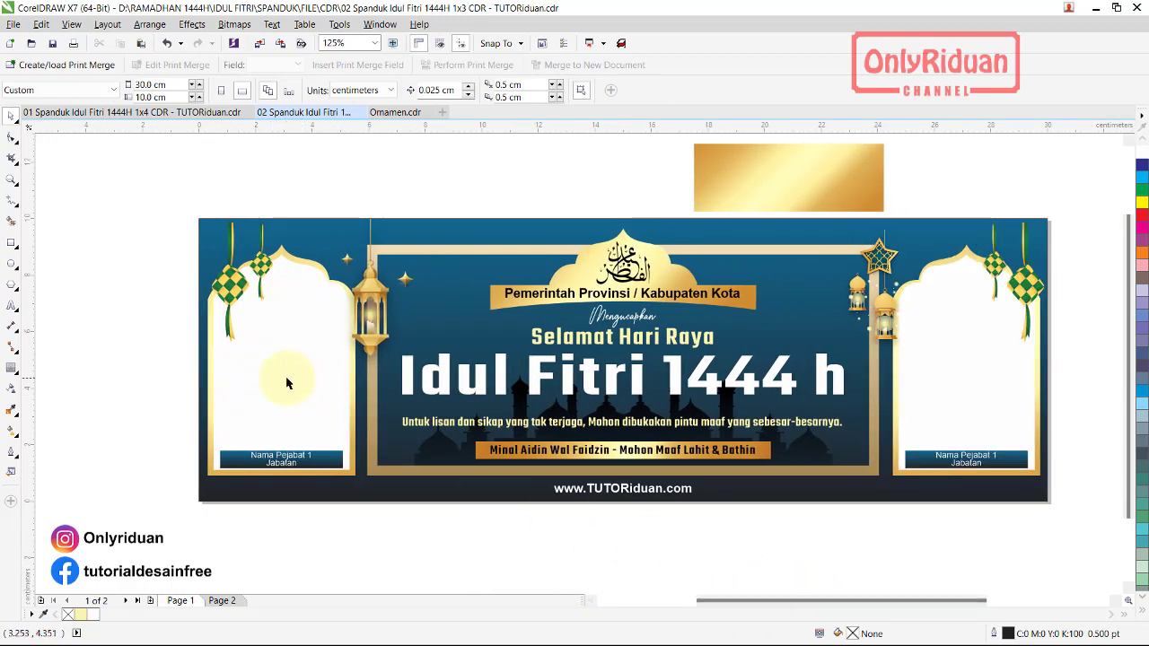
# Select the gold gradient rectangle, then the Islamic geometric pattern group in Ornamen.cdr
pyautogui.click(718, 179)
pyautogui.click(395, 112)
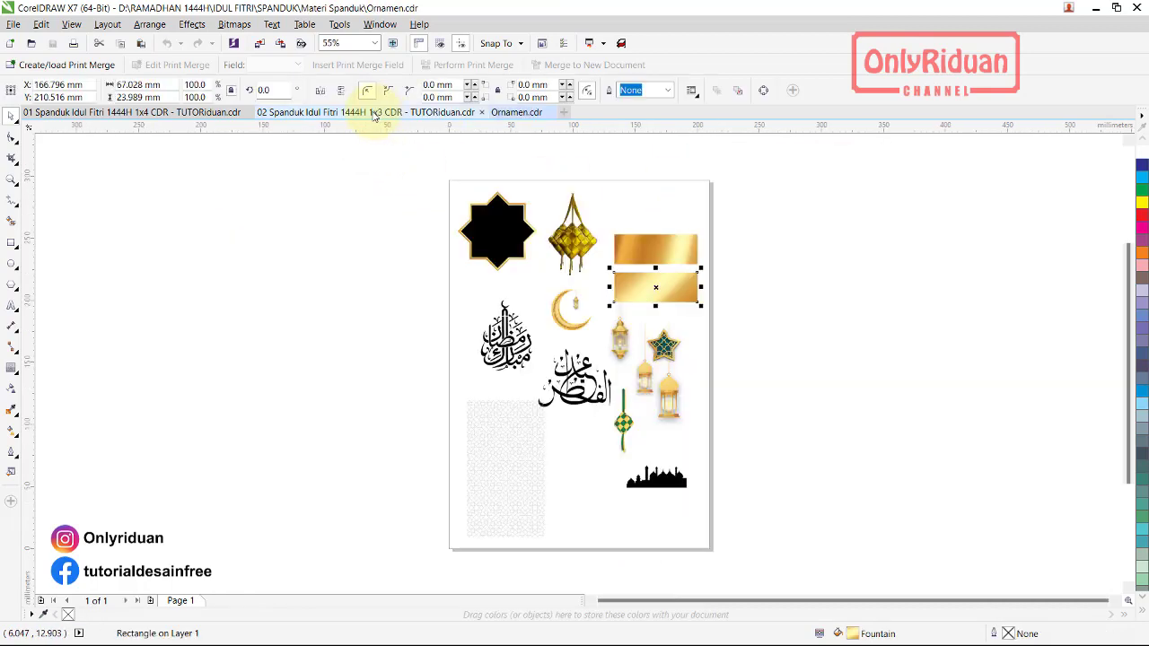
pyautogui.click(517, 459)
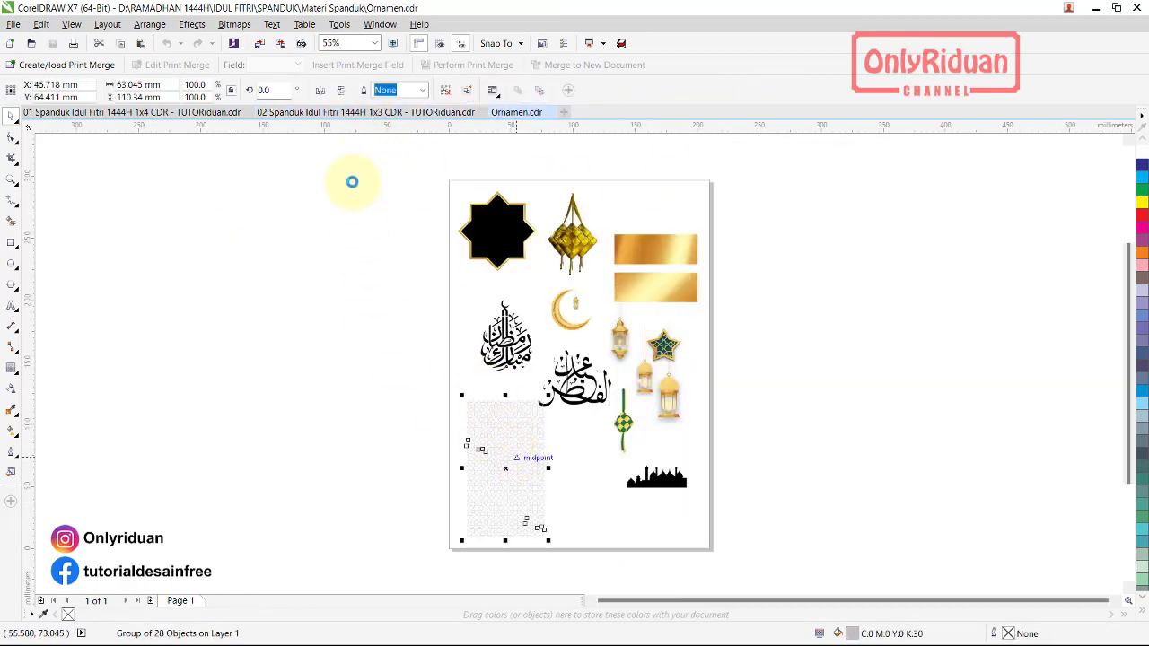
# Paste the geometric pattern into the 1x3 banner beside its left edge and shrink it to arch size
pyautogui.click(358, 112)
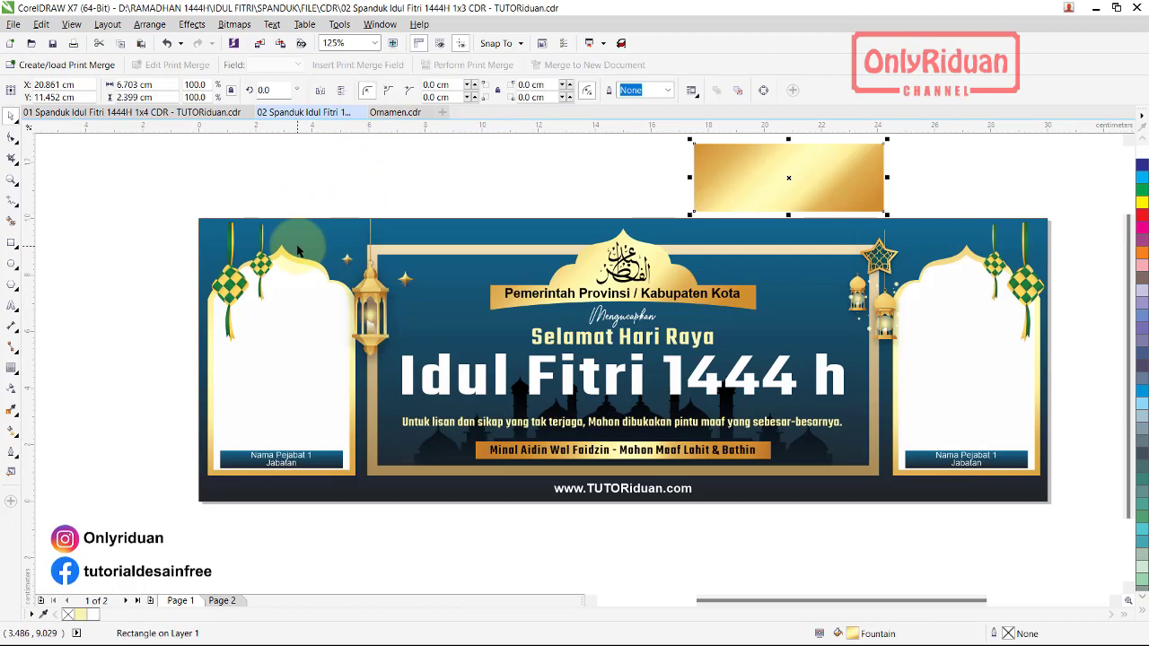
pyautogui.hotkey('ctrl', 'v')
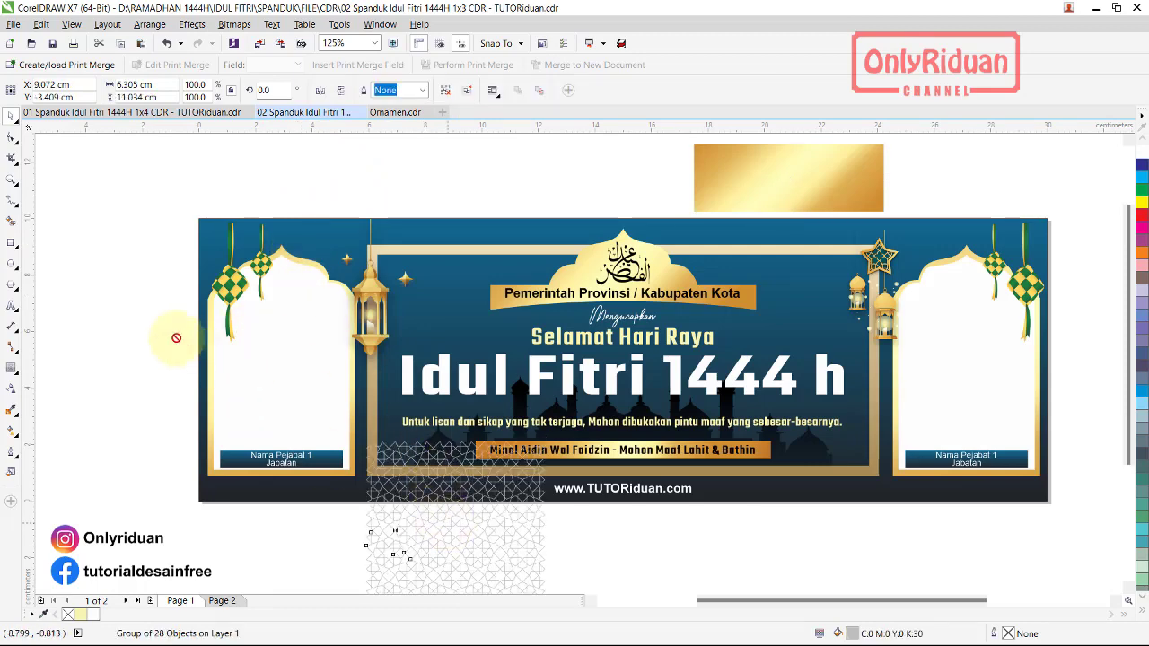
pyautogui.moveTo(430, 526); pyautogui.dragTo(98, 291)
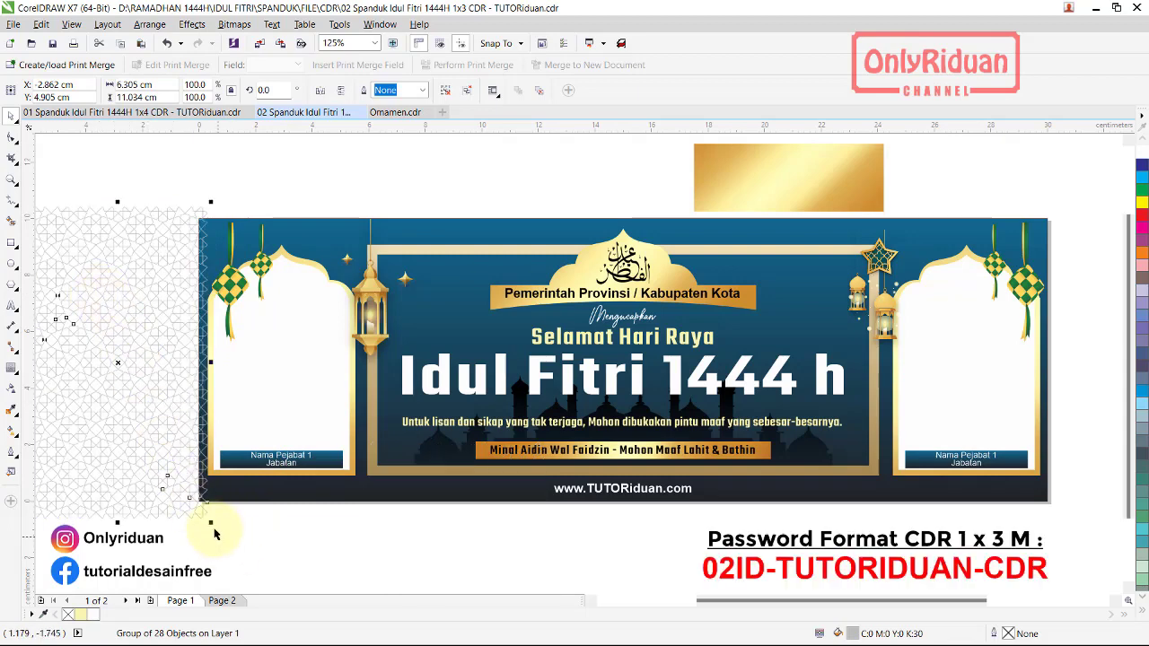
pyautogui.moveTo(210, 526)
pyautogui.mouseDown()
pyautogui.moveTo(191, 532)
pyautogui.moveTo(179, 516)
pyautogui.mouseUp()
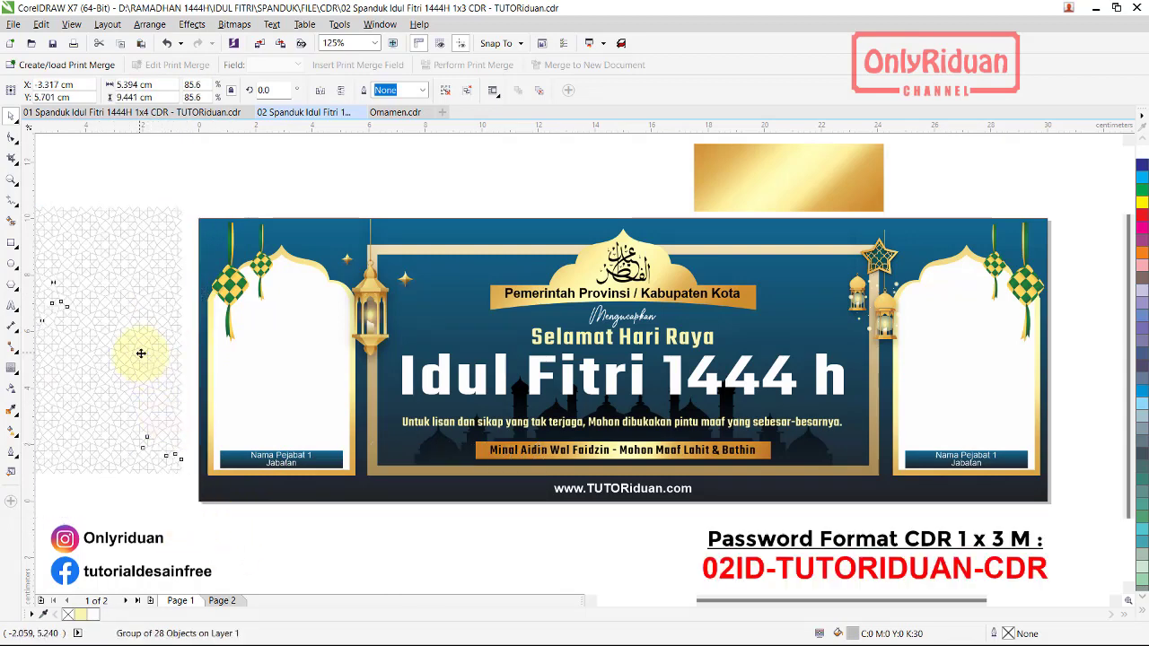
pyautogui.rightClick(137, 341)
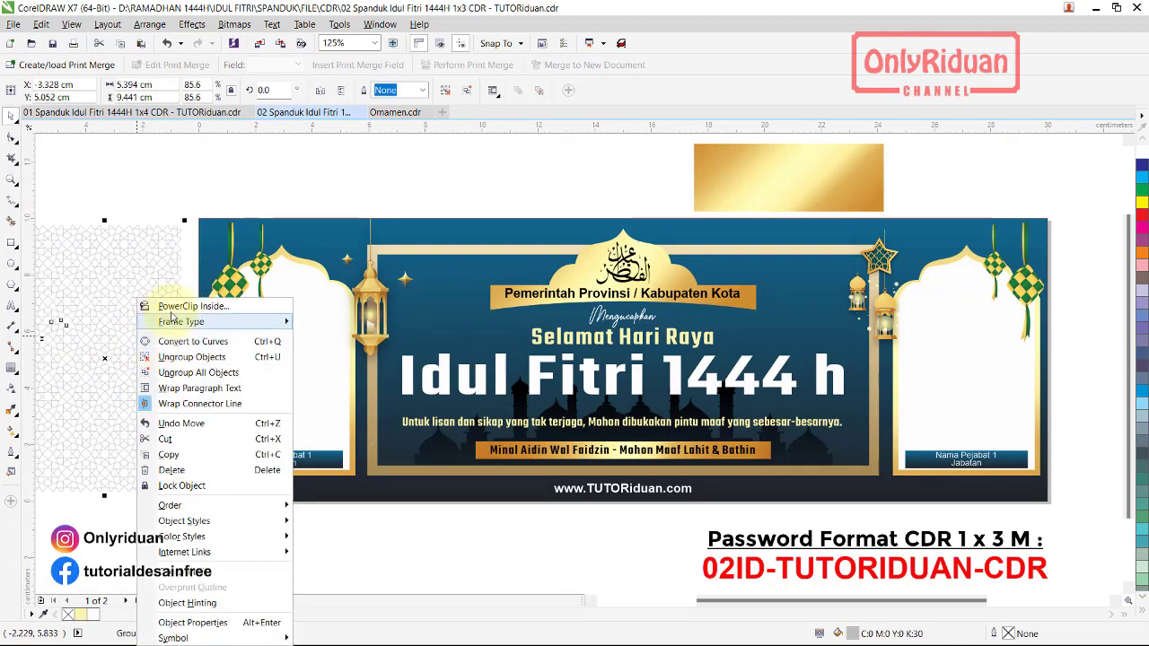
pyautogui.press('Escape')
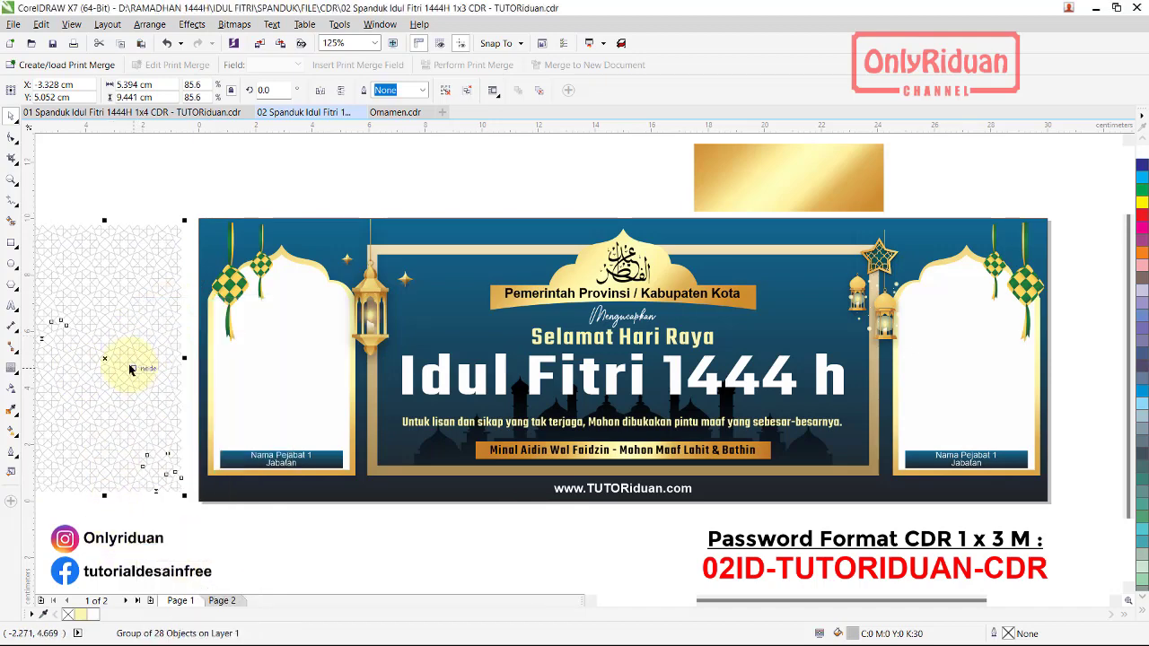
# Place a pattern copy over the right arch frame and PowerClip it inside that frame
pyautogui.moveTo(128, 367)
pyautogui.mouseDown()
pyautogui.moveTo(836, 441)
pyautogui.moveTo(824, 415)
pyautogui.mouseUp()
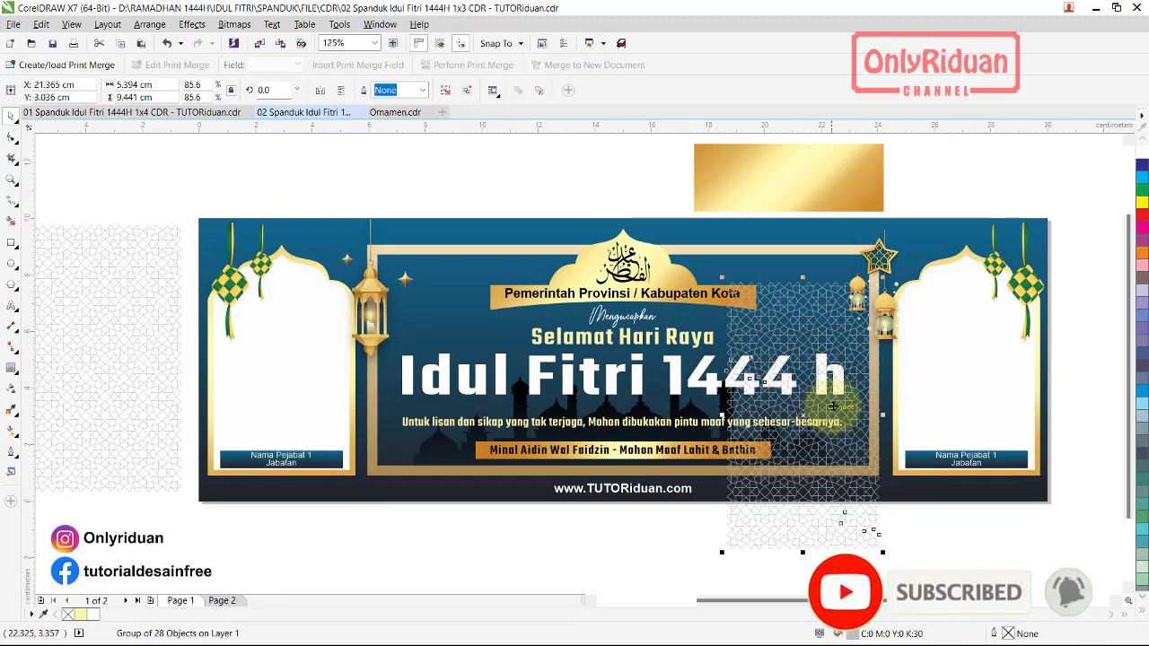
pyautogui.rightClick(827, 415)
pyautogui.click(883, 67)
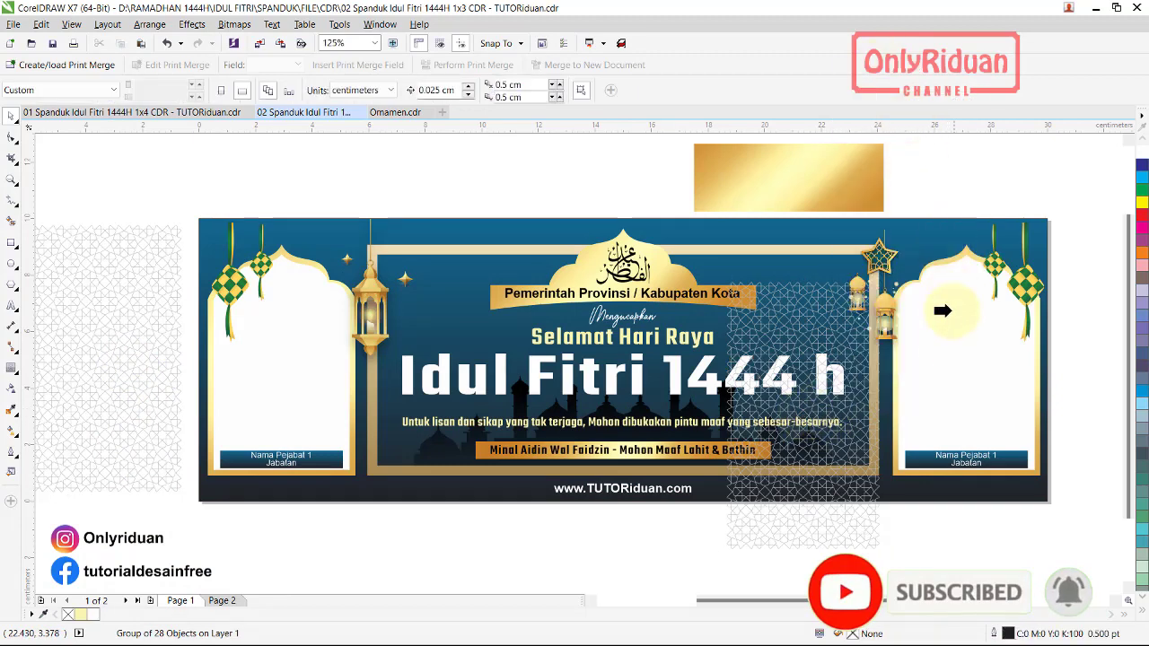
pyautogui.click(944, 338)
pyautogui.click(108, 332)
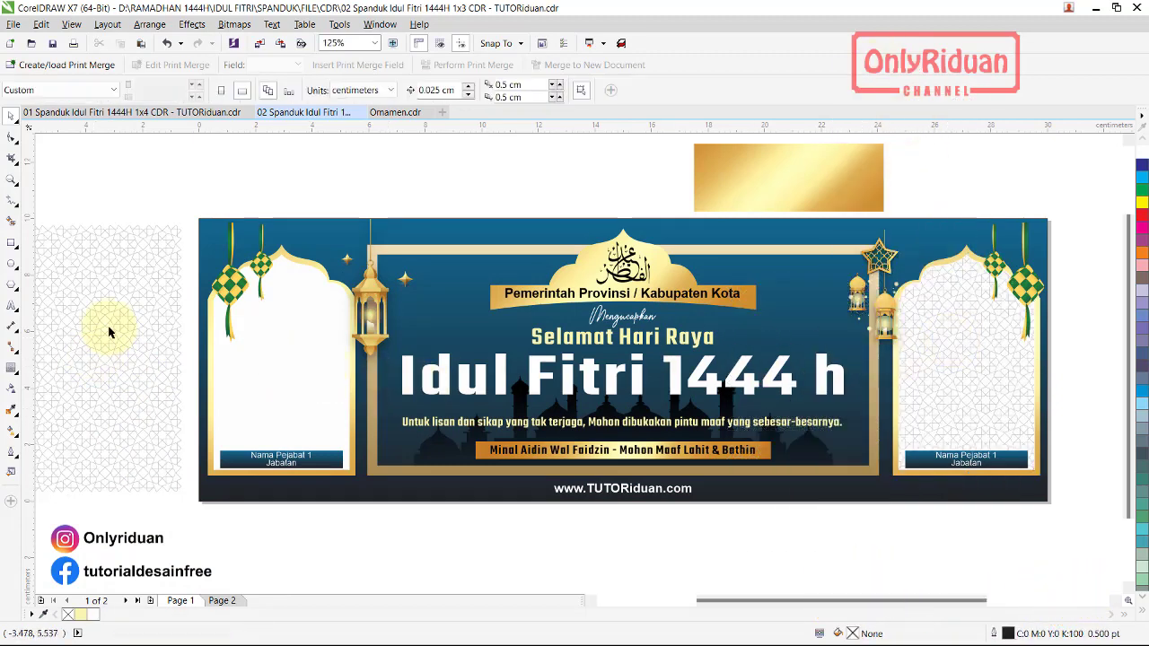
# PowerClip the remaining pattern inside the left arch frame and tint that frame 10% black
pyautogui.rightClick(110, 329)
pyautogui.click(110, 290)
pyautogui.click(121, 264)
pyautogui.rightClick(116, 258)
pyautogui.click(162, 271)
pyautogui.click(275, 346)
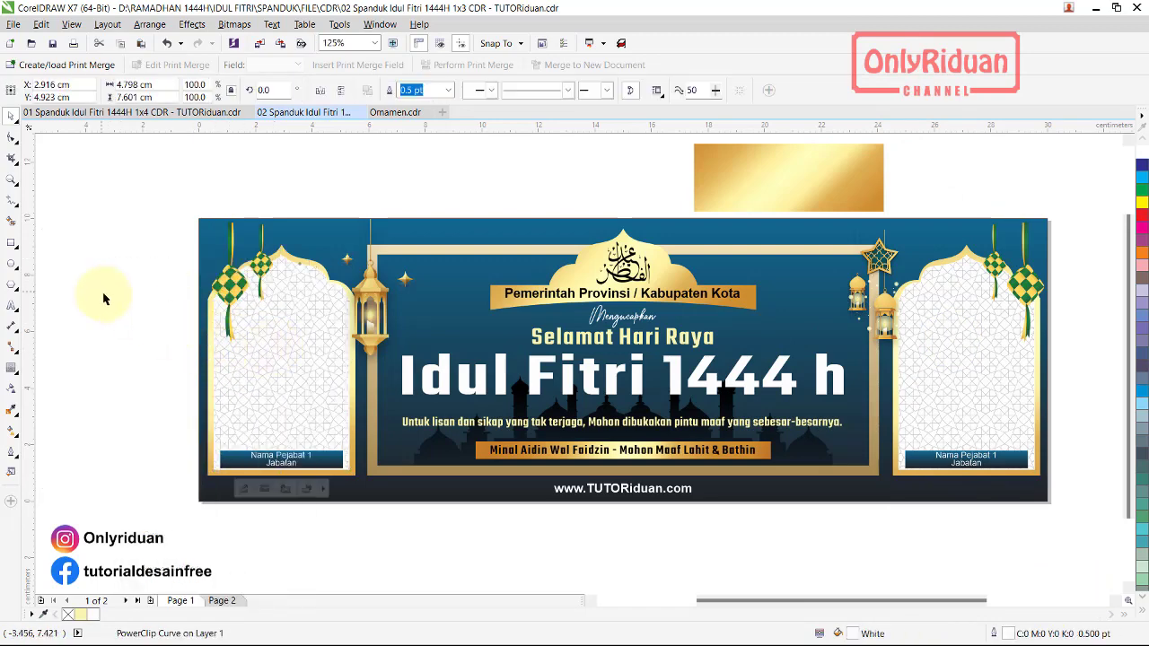
pyautogui.click(1143, 611)
pyautogui.click(1103, 266)
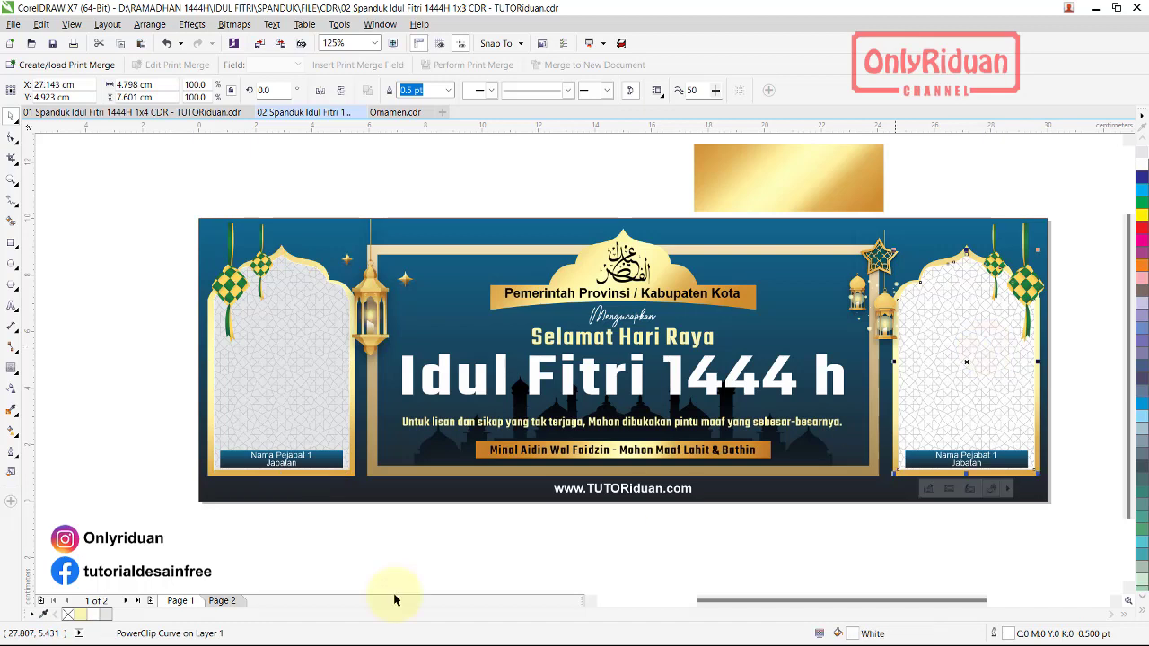
pyautogui.click(436, 477)
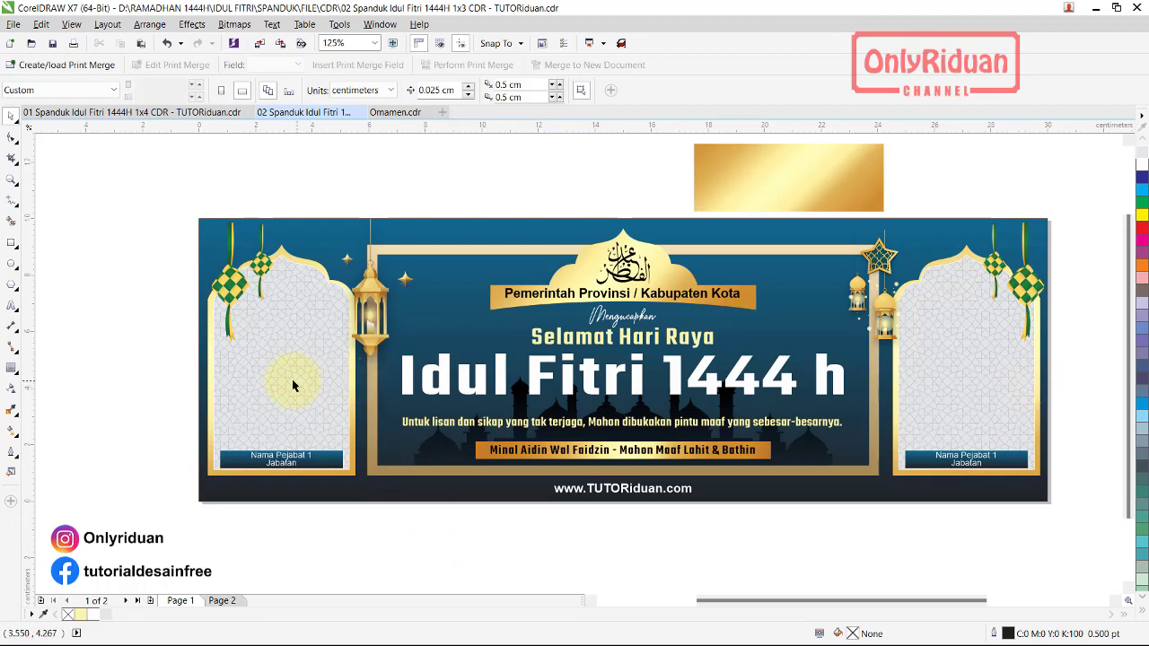
# Bring both official figures from Page 2 into the banner on Page 1
pyautogui.click(220, 600)
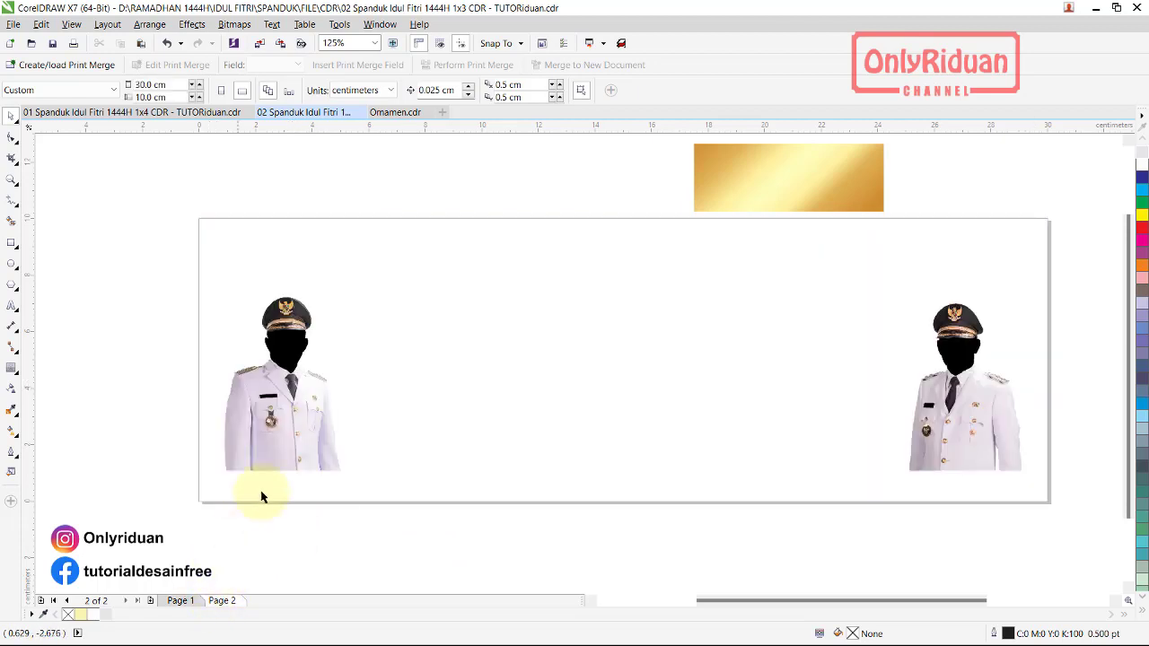
pyautogui.click(287, 431)
pyautogui.keyDown('shift'); pyautogui.click(946, 425); pyautogui.keyUp('shift')
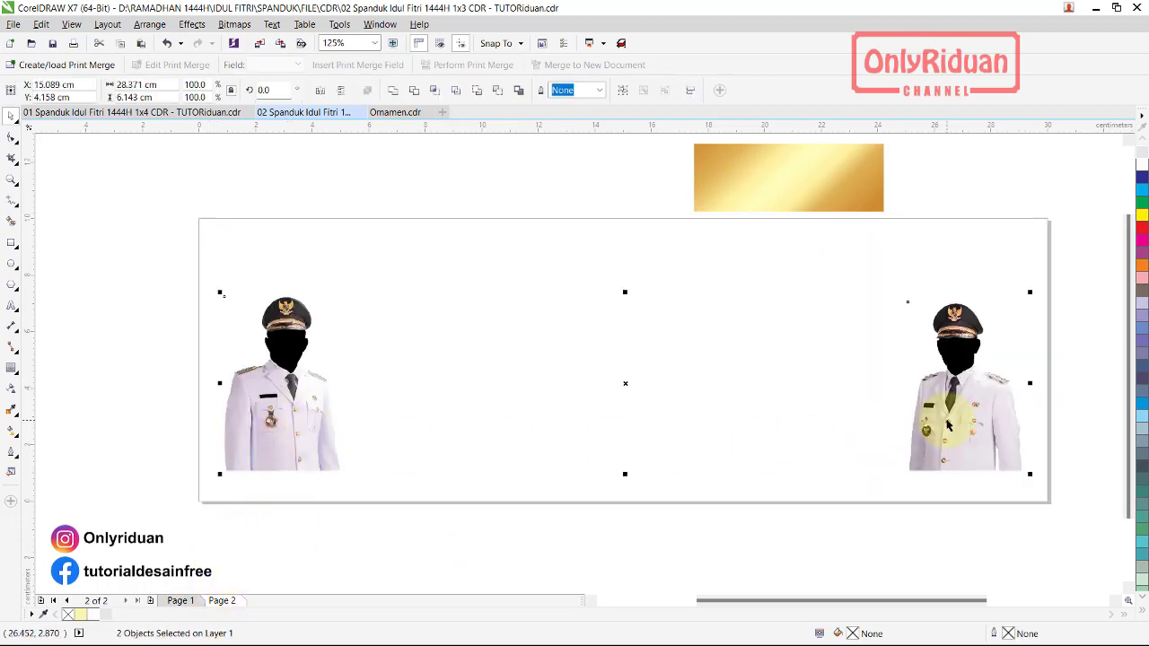
pyautogui.click(197, 601)
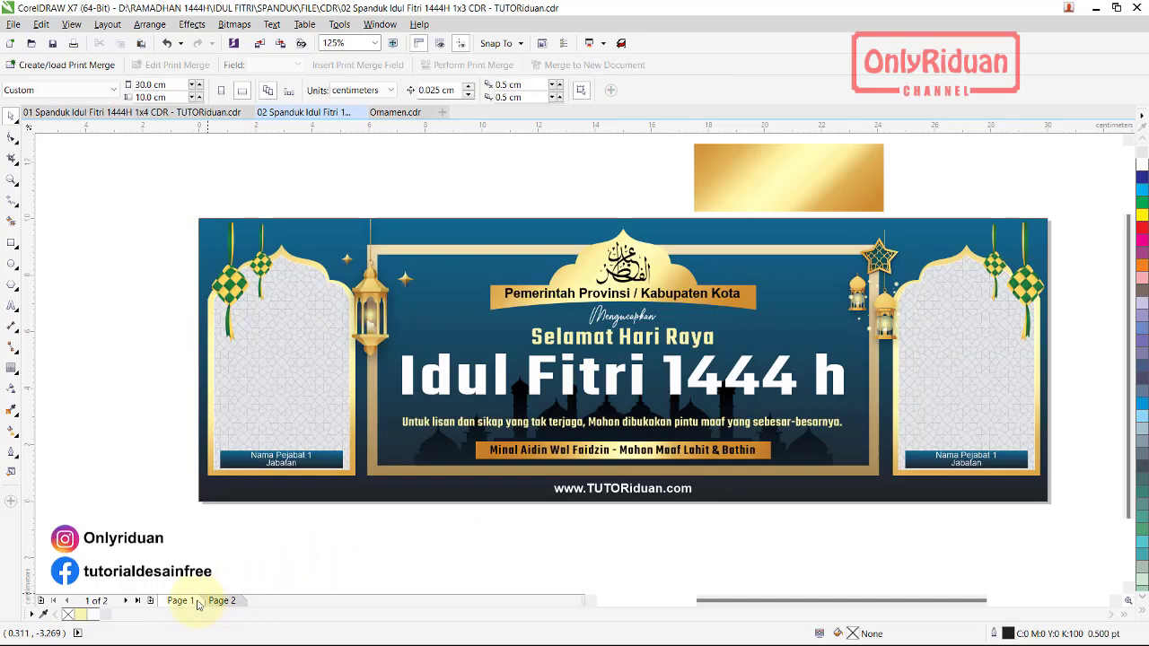
pyautogui.hotkey('ctrl', 'v')
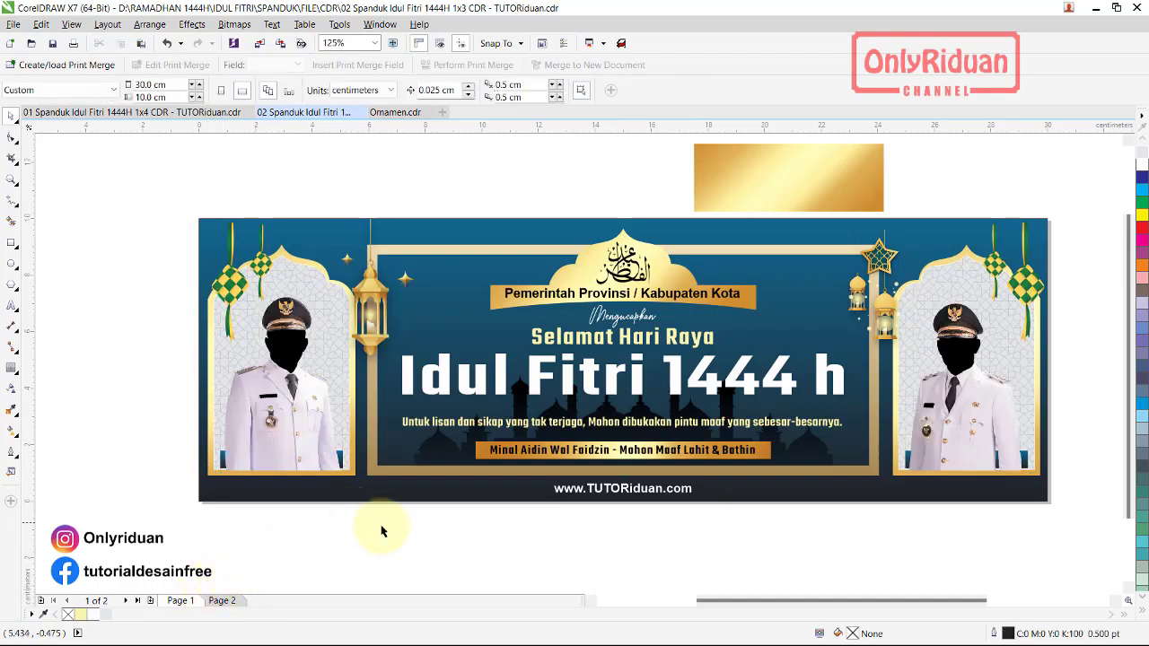
# Bring the left and right Nama Pejabat labels in front of their figures
pyautogui.moveTo(387, 527); pyautogui.dragTo(203, 432)
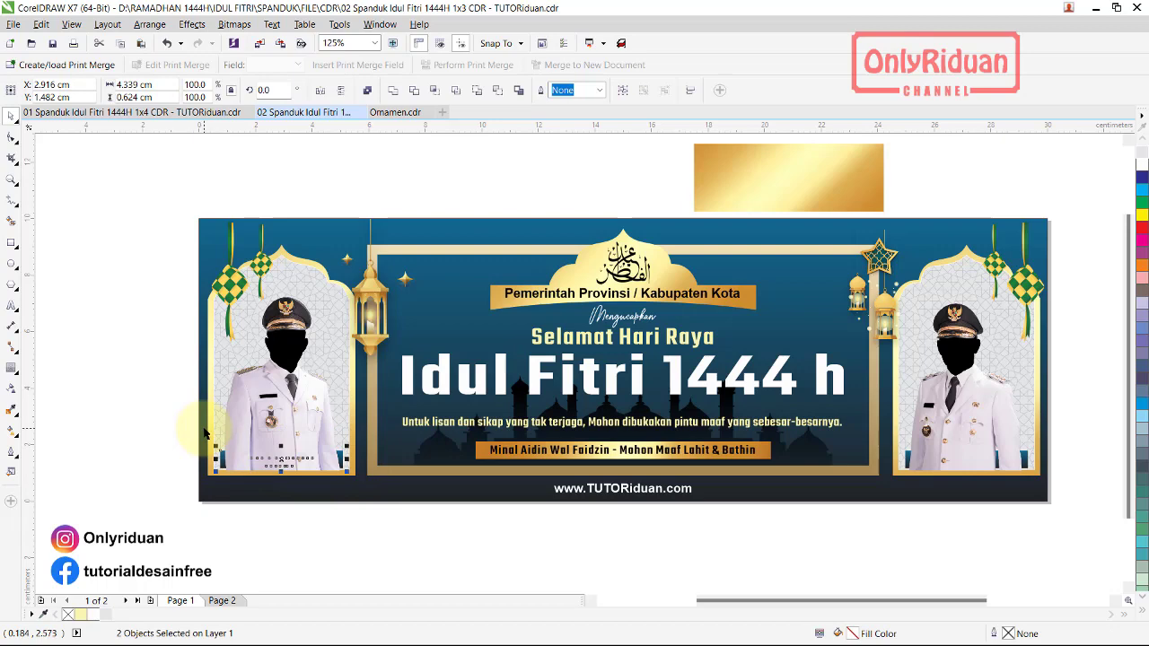
pyautogui.hotkey('shift', 'pageup')
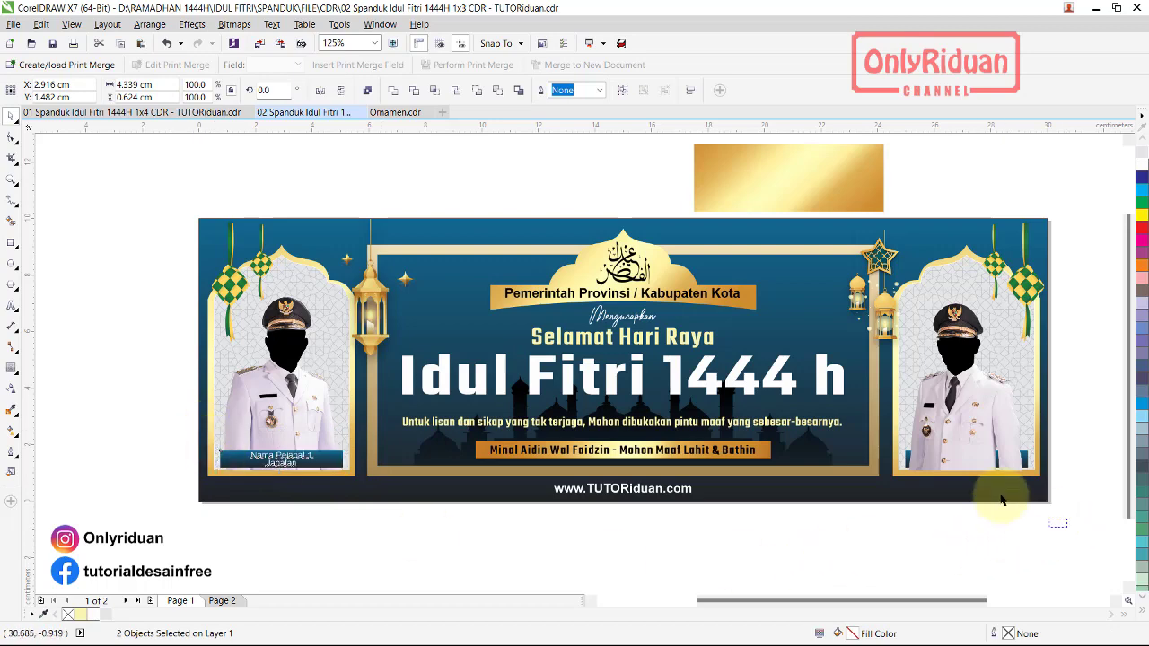
pyautogui.moveTo(1032, 528); pyautogui.dragTo(882, 438)
pyautogui.hotkey('shift', 'pageup')
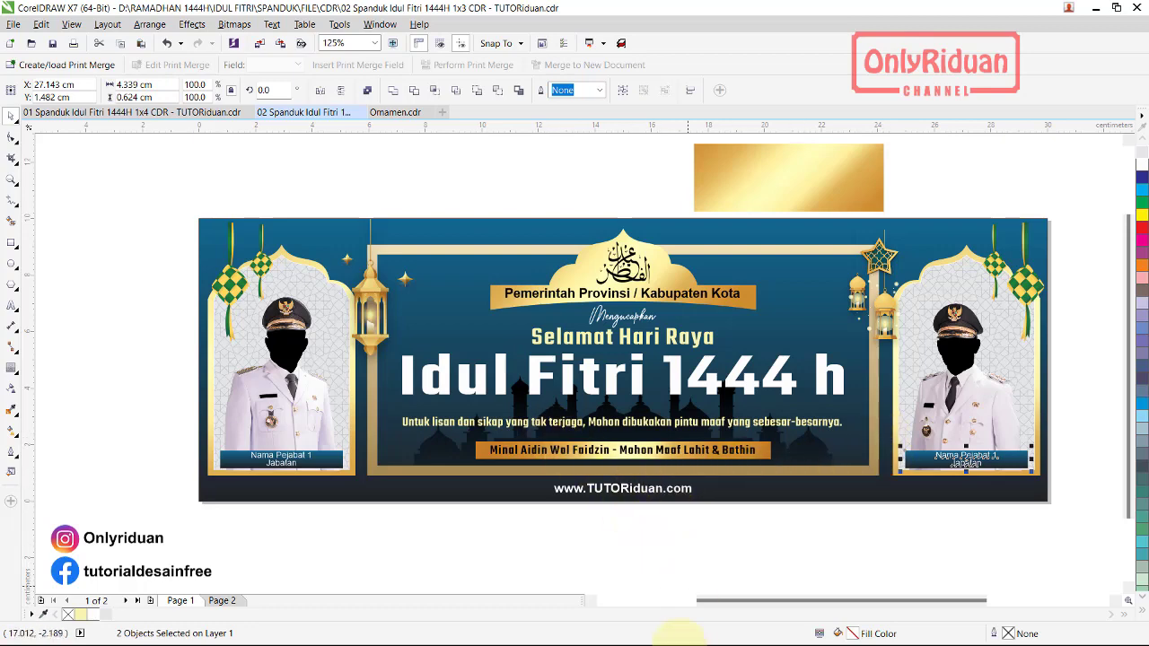
# Import Beduk.png and place the drum beside the left official photo
pyautogui.click(14, 24)
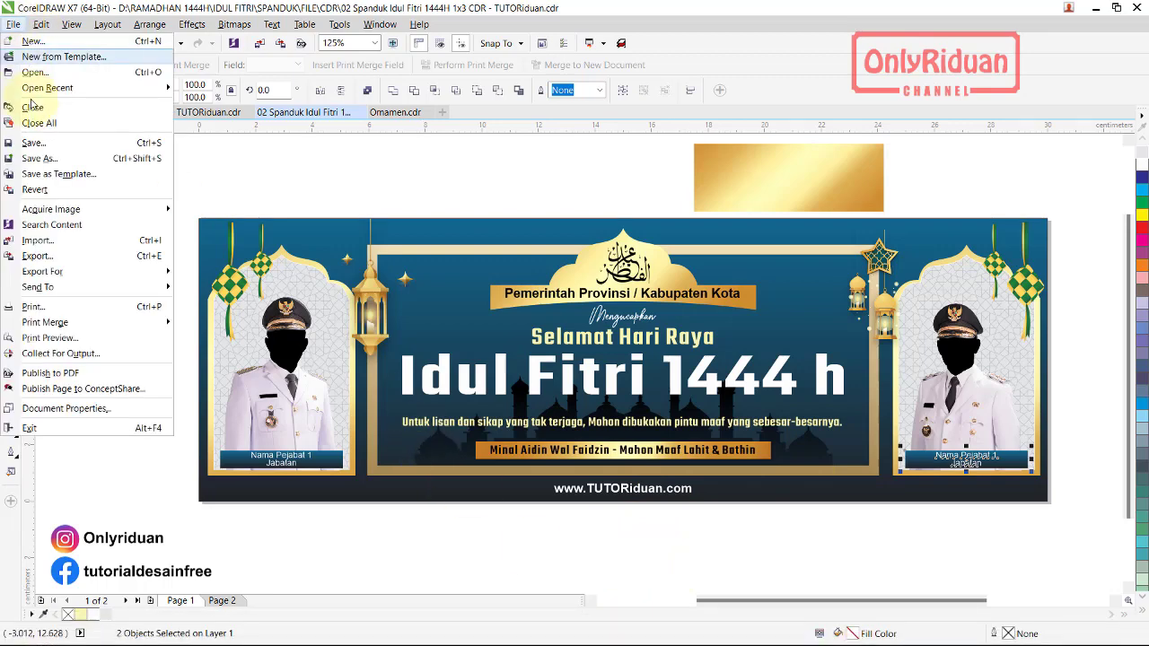
pyautogui.click(57, 236)
pyautogui.click(361, 282)
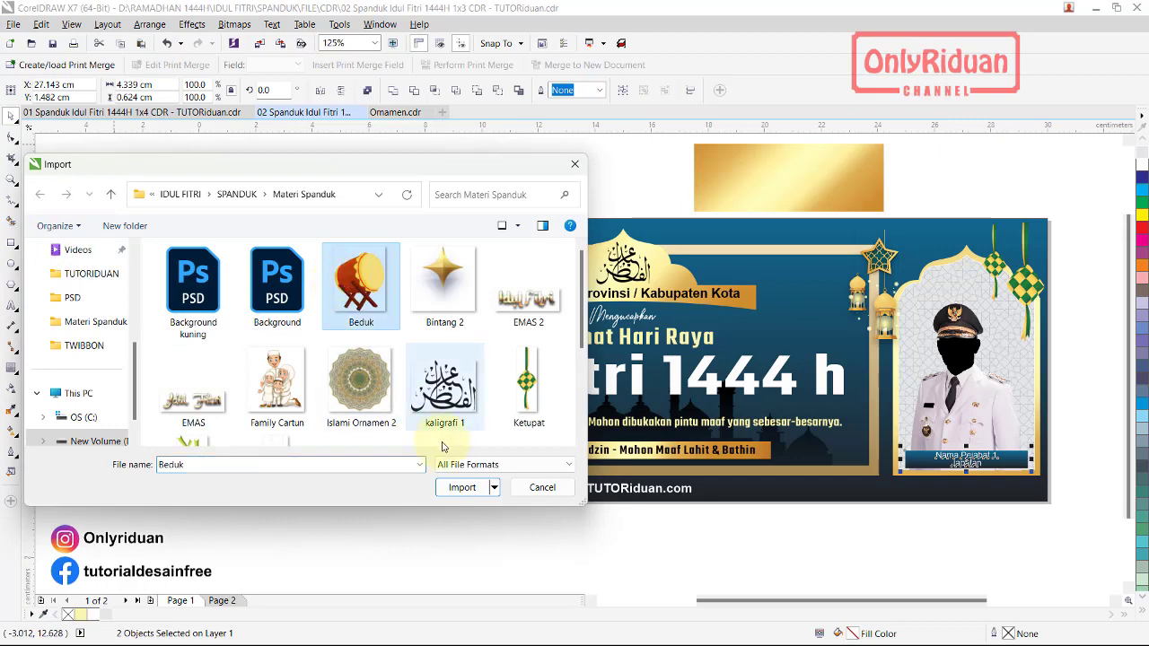
pyautogui.click(461, 487)
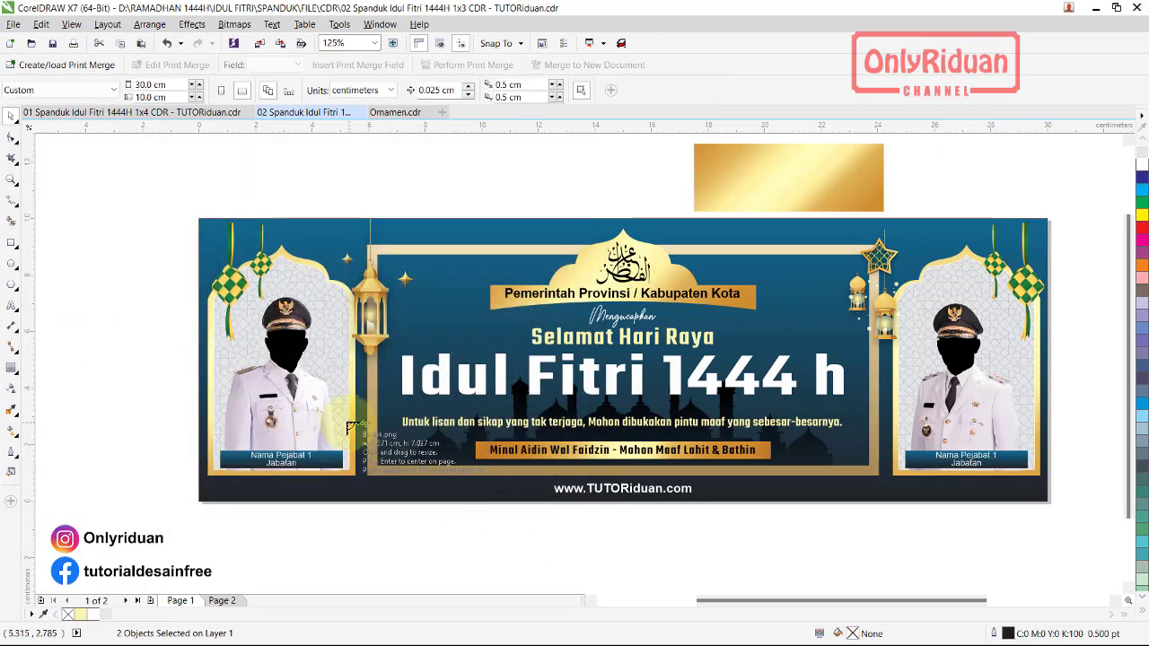
pyautogui.moveTo(344, 421); pyautogui.dragTo(438, 487)
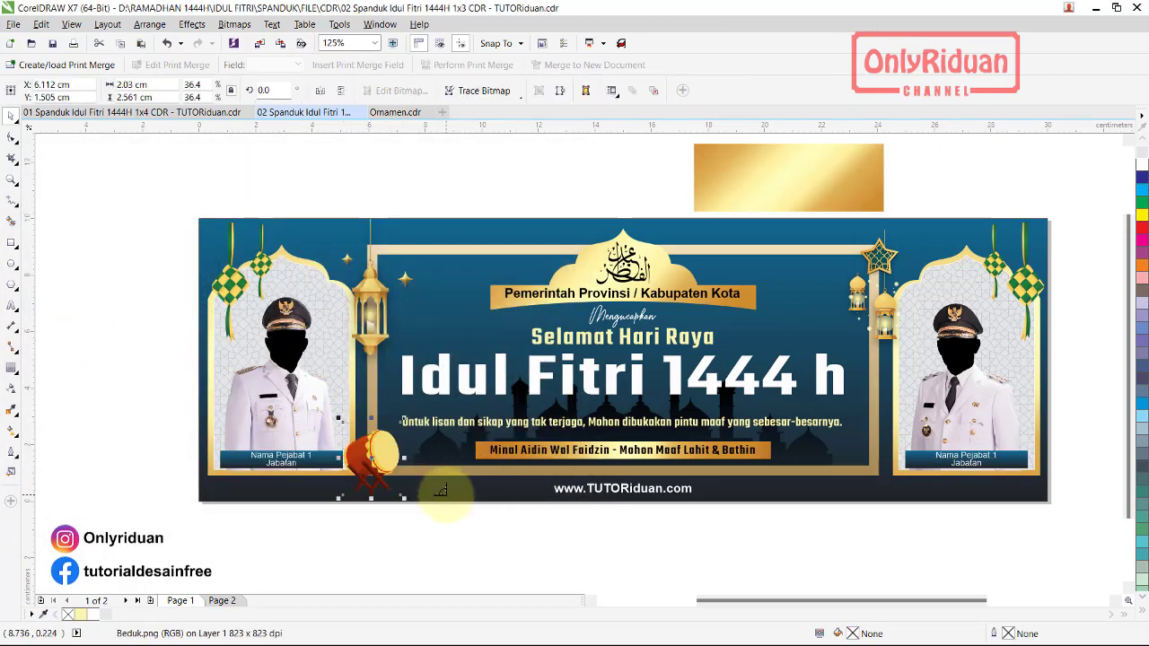
# Duplicate the drum, mirror and enlarge it, and position it beside the right photo
pyautogui.moveTo(385, 457)
pyautogui.mouseDown()
pyautogui.moveTo(770, 473)
pyautogui.moveTo(854, 464)
pyautogui.mouseUp()
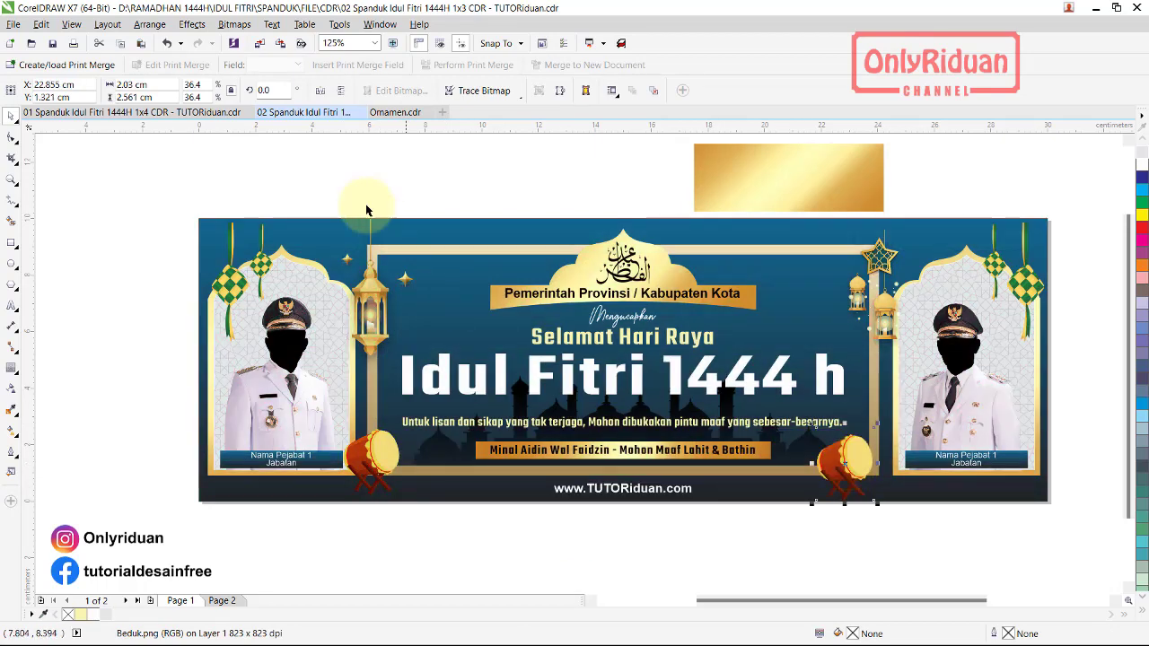
pyautogui.moveTo(823, 423); pyautogui.dragTo(795, 407)
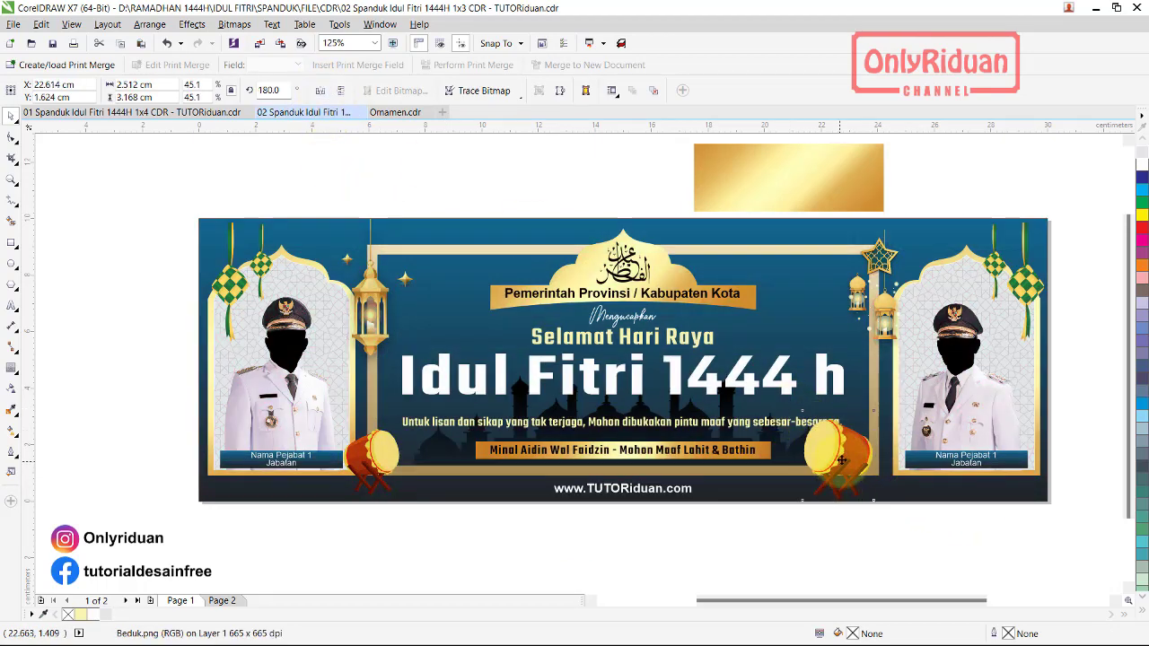
pyautogui.moveTo(836, 456); pyautogui.dragTo(863, 457)
# Clear the selection after positioning the right-hand drum
pyautogui.press('Escape')
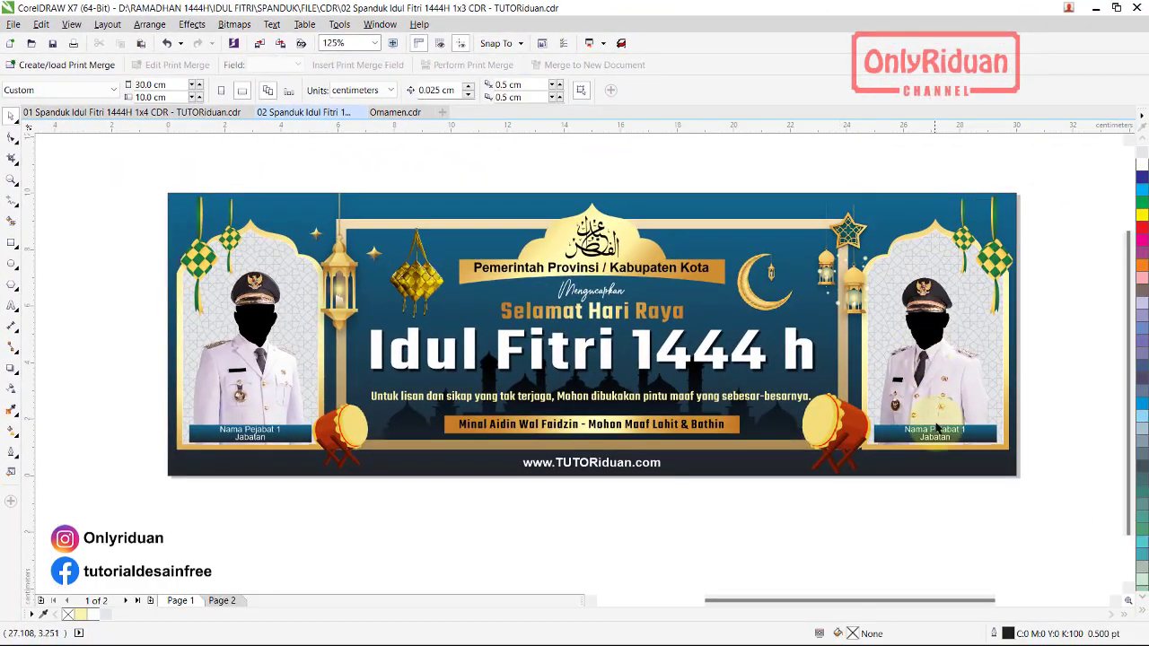
# Switch to the 1x4 banner document, then back to the 1x3 banner
pyautogui.click(184, 112)
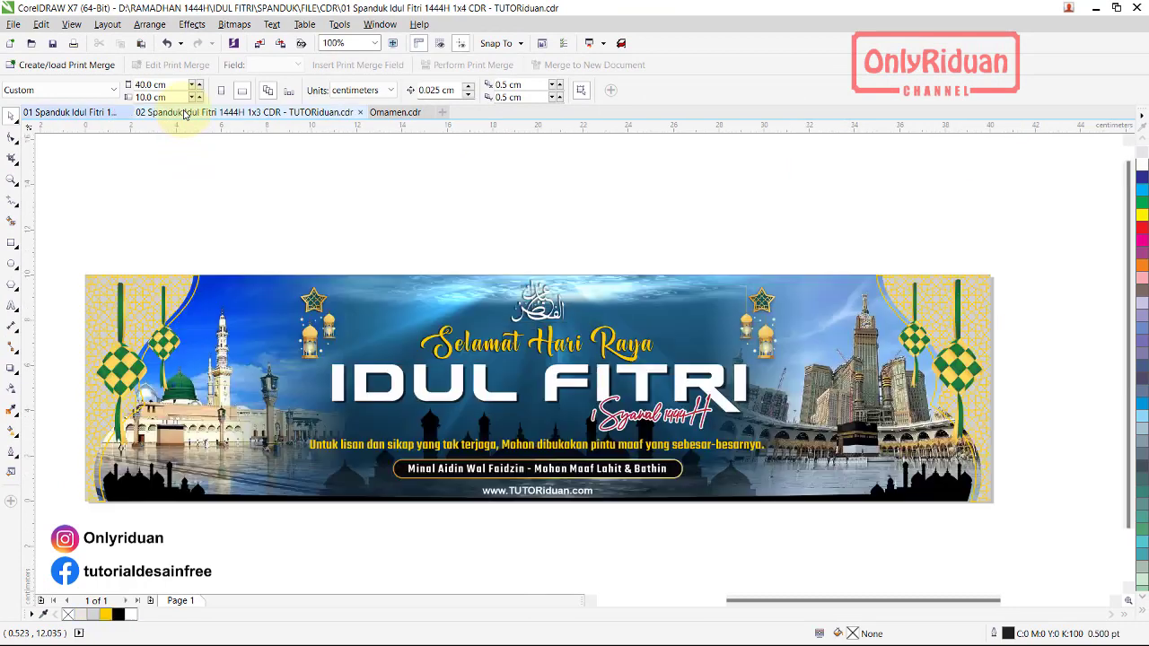
pyautogui.click(274, 114)
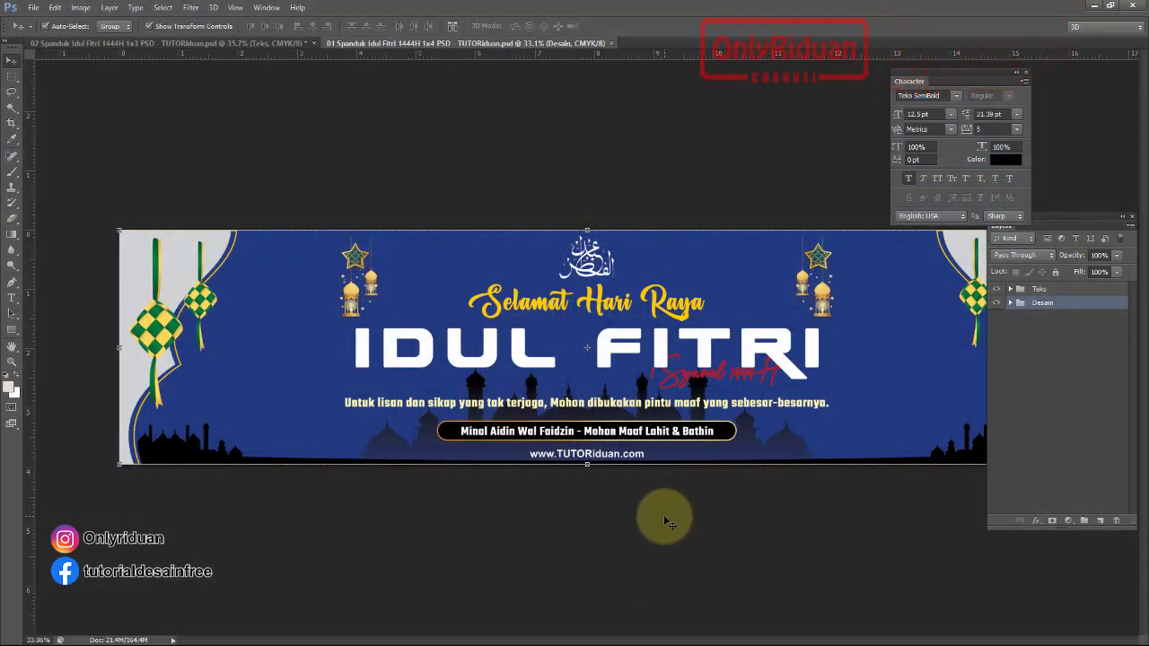
# Place the Under Water image above Layer-1 in the Desain group
pyautogui.click(1010, 302)
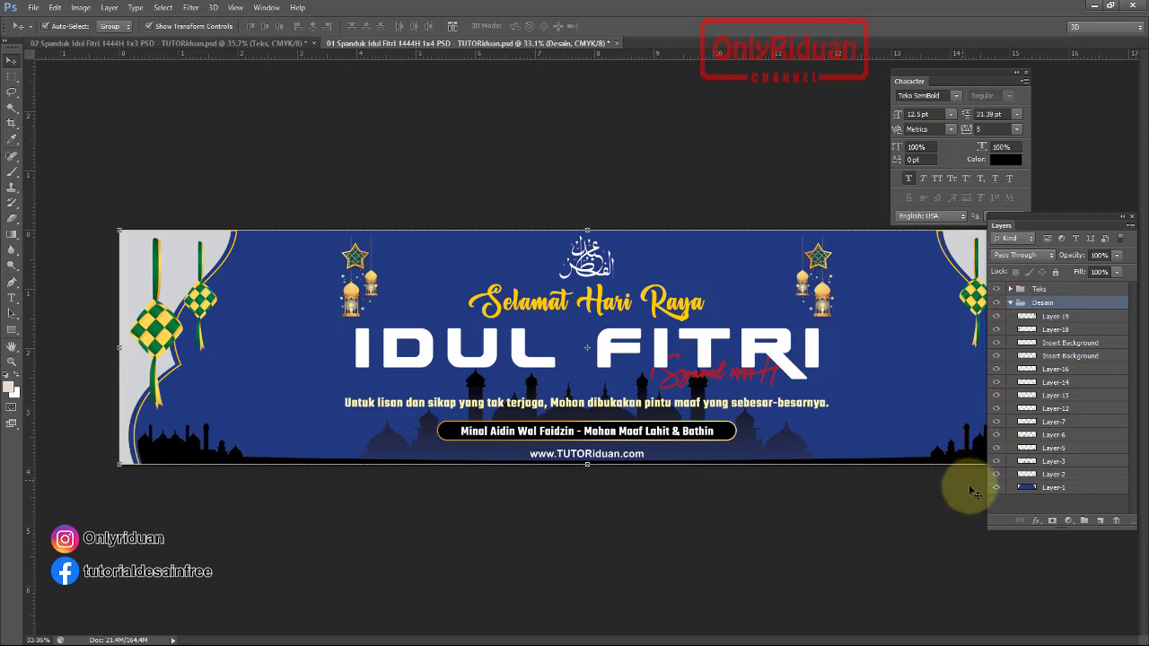
pyautogui.click(1052, 487)
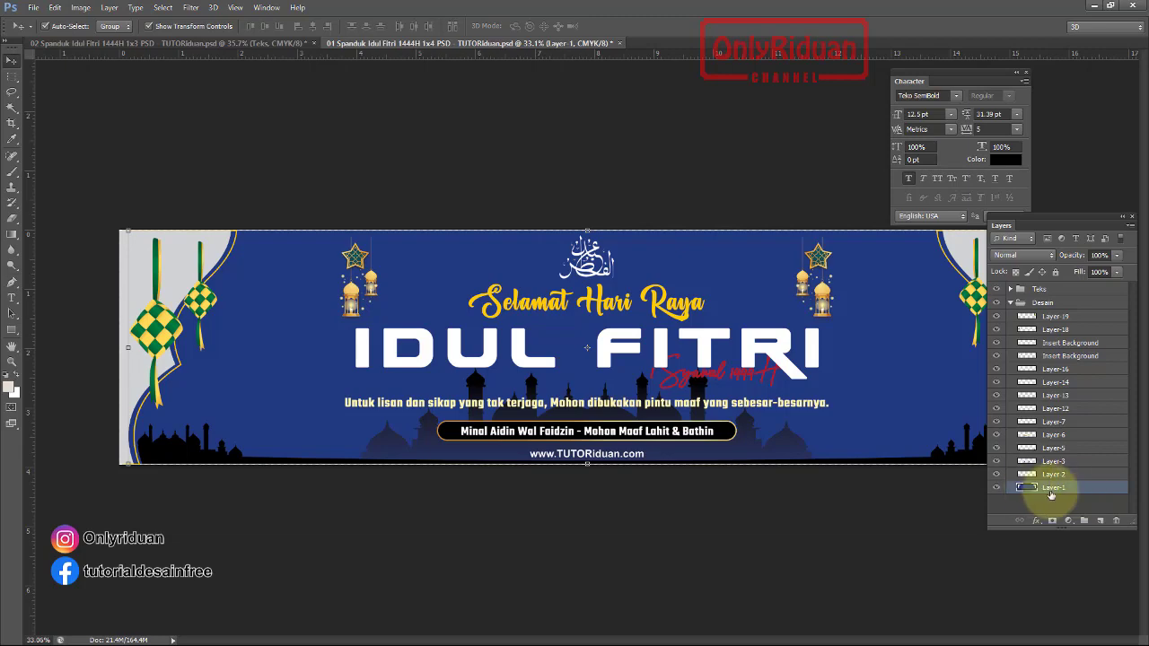
pyautogui.click(33, 7)
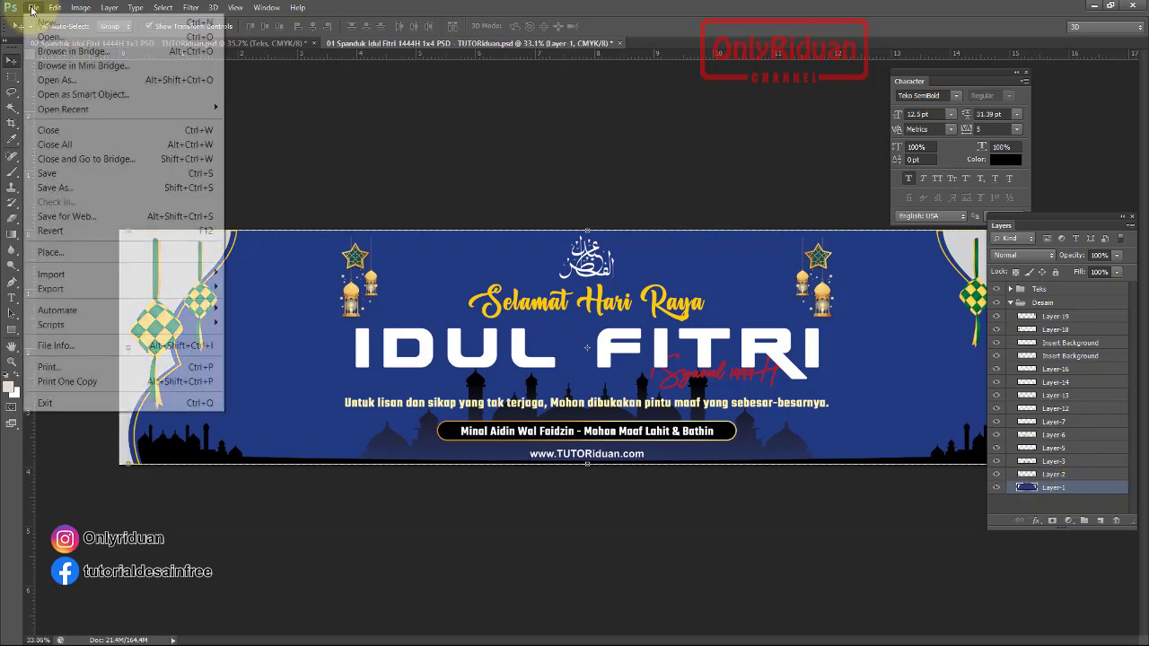
pyautogui.click(73, 252)
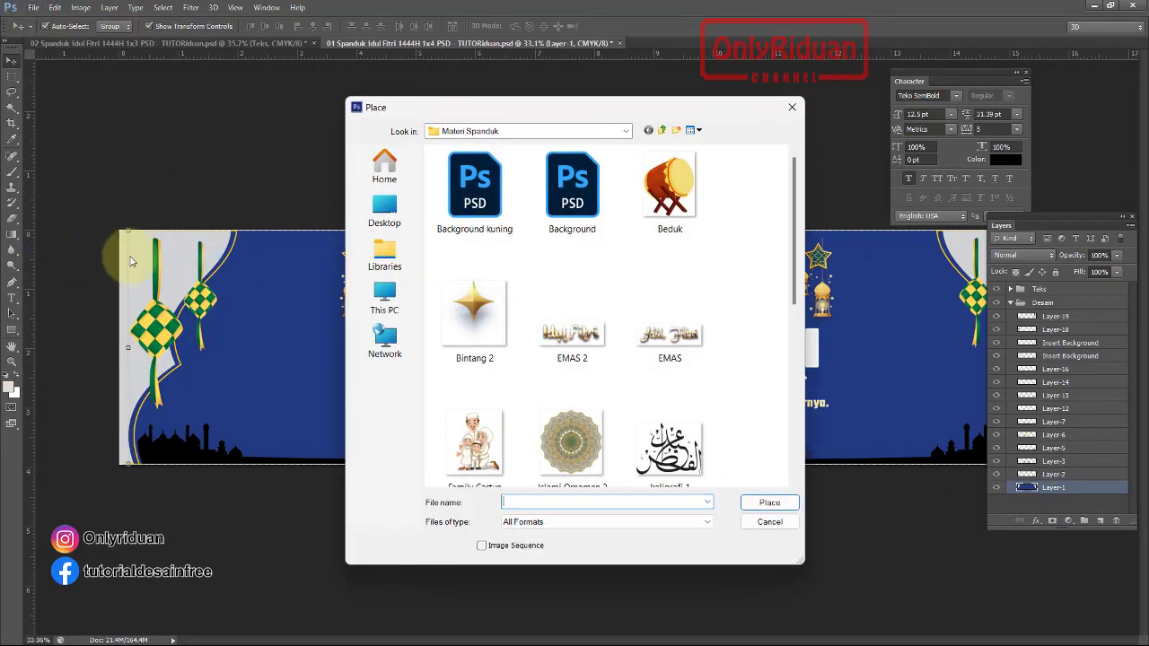
pyautogui.scroll(-5, 608, 269)
pyautogui.click(572, 446)
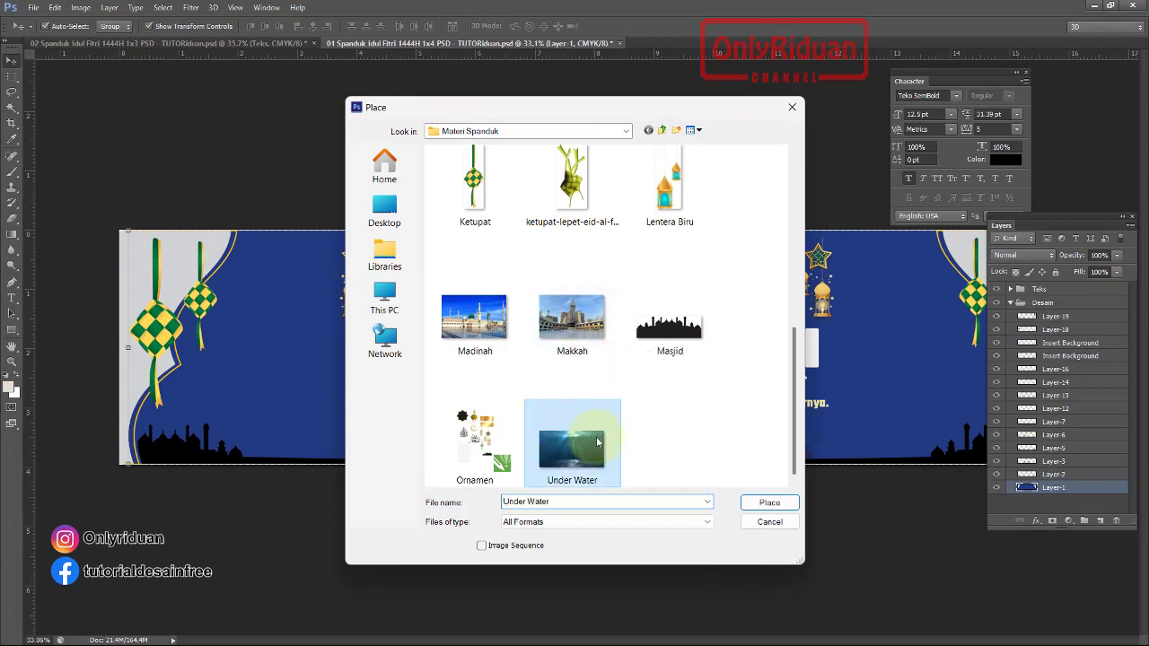
pyautogui.click(767, 502)
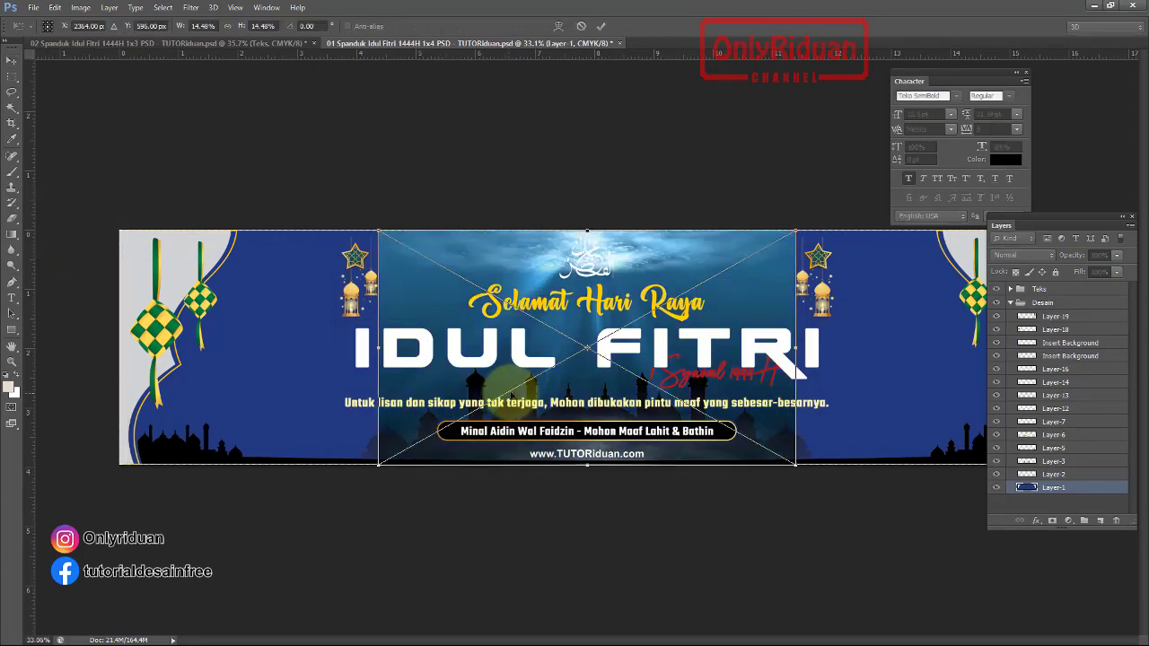
# Stretch the Under Water image to the banner's full width and commit the transform
pyautogui.moveTo(379, 347); pyautogui.dragTo(130, 341)
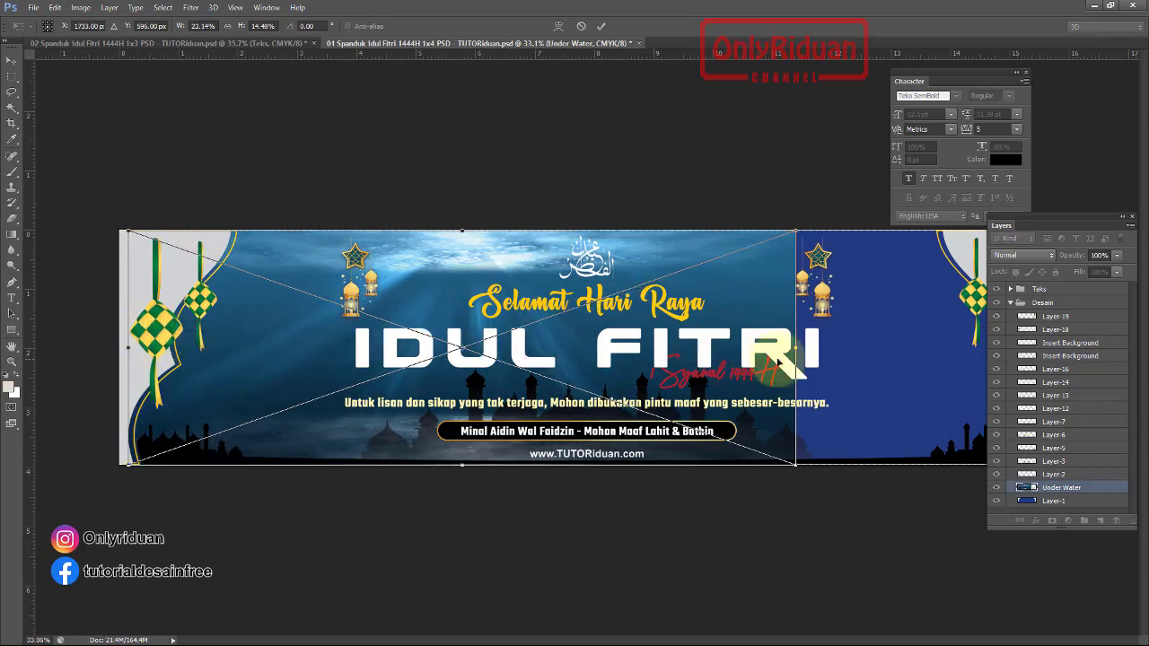
pyautogui.moveTo(1066, 218); pyautogui.dragTo(403, 271)
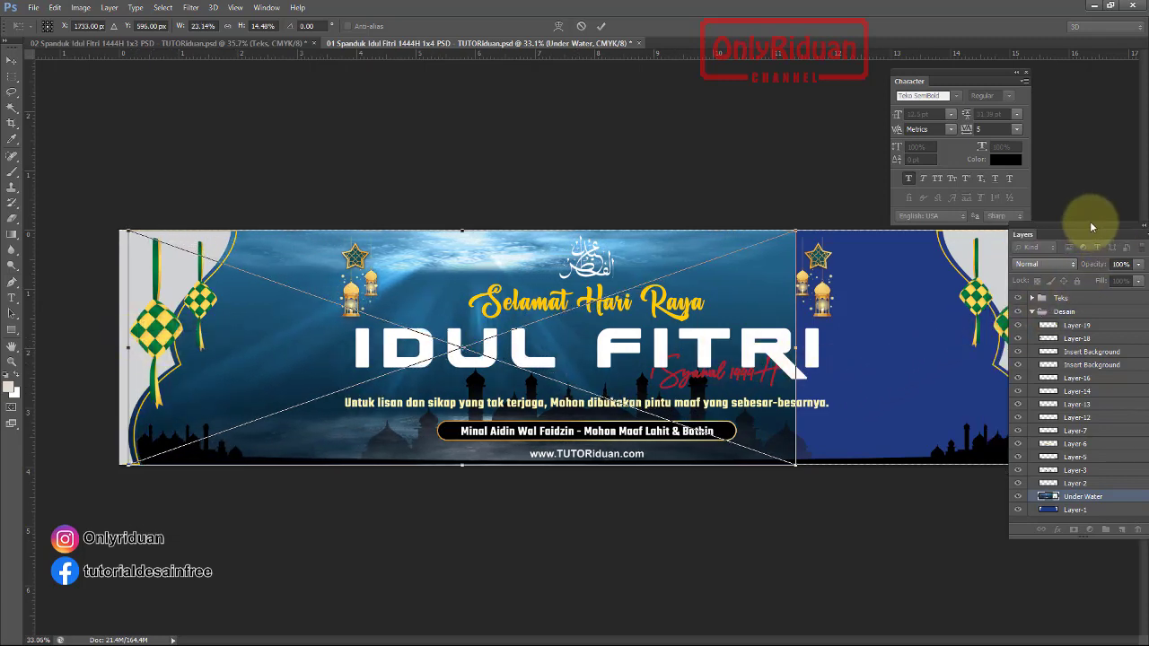
pyautogui.moveTo(306, 239)
pyautogui.mouseDown()
pyautogui.moveTo(261, 127)
pyautogui.moveTo(341, 95)
pyautogui.mouseUp()
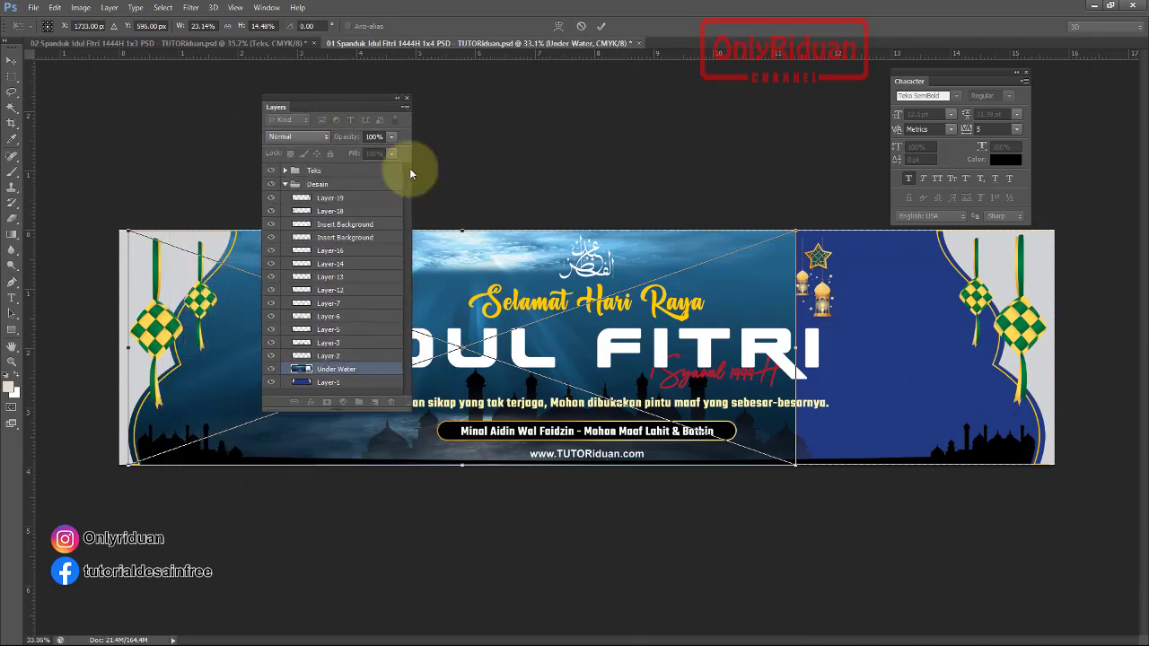
pyautogui.moveTo(796, 348); pyautogui.dragTo(1046, 348)
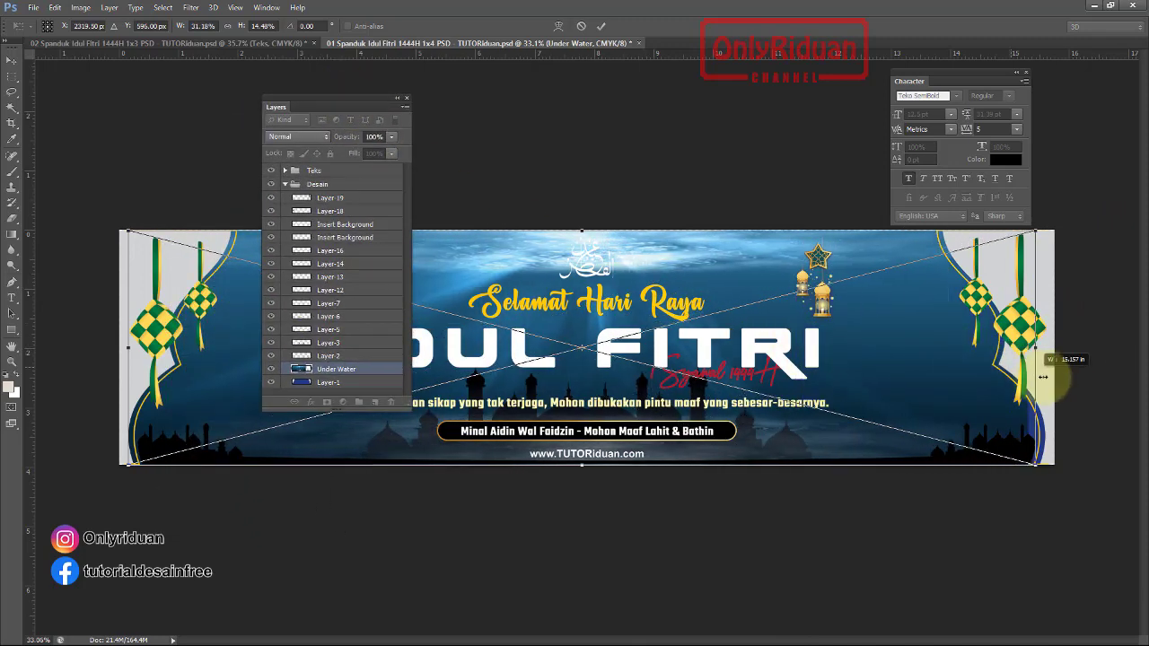
pyautogui.click(599, 26)
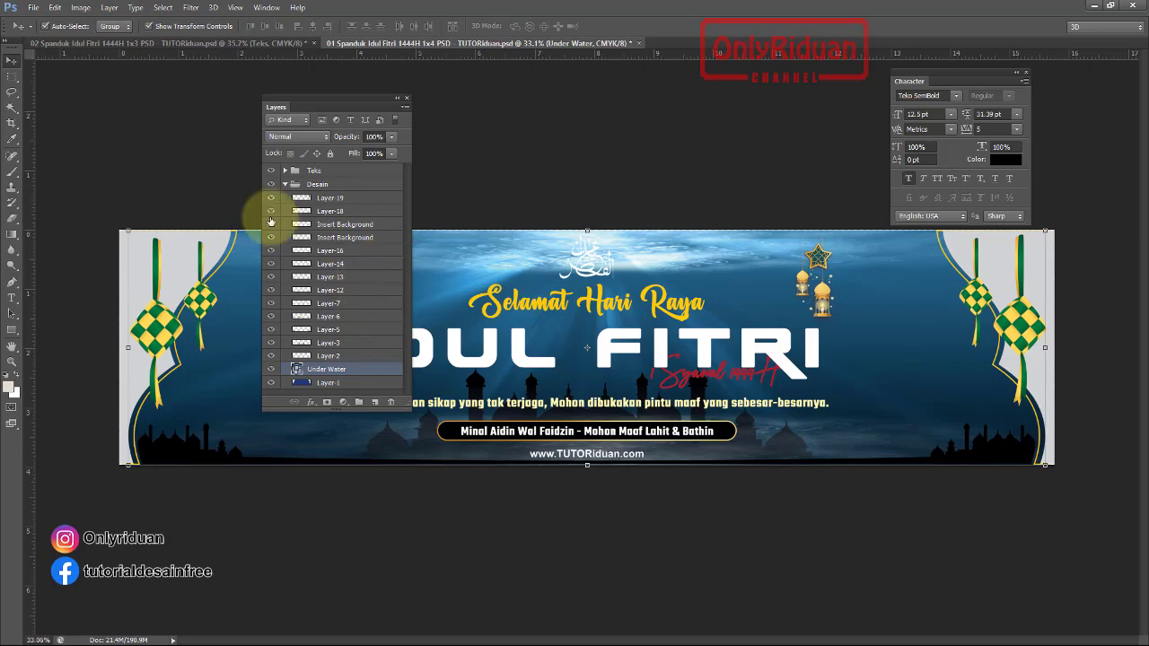
# Place the Makkah photo, move it over the banner's right side, and commit
pyautogui.click(33, 8)
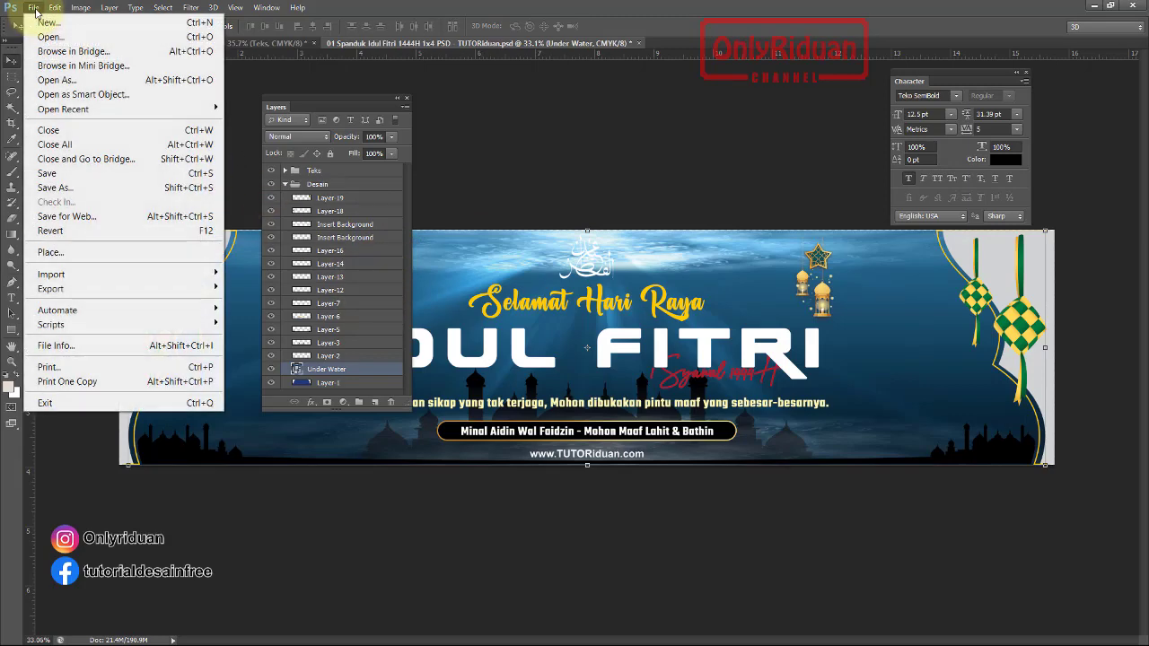
pyautogui.click(63, 253)
pyautogui.scroll(-5, 628, 316)
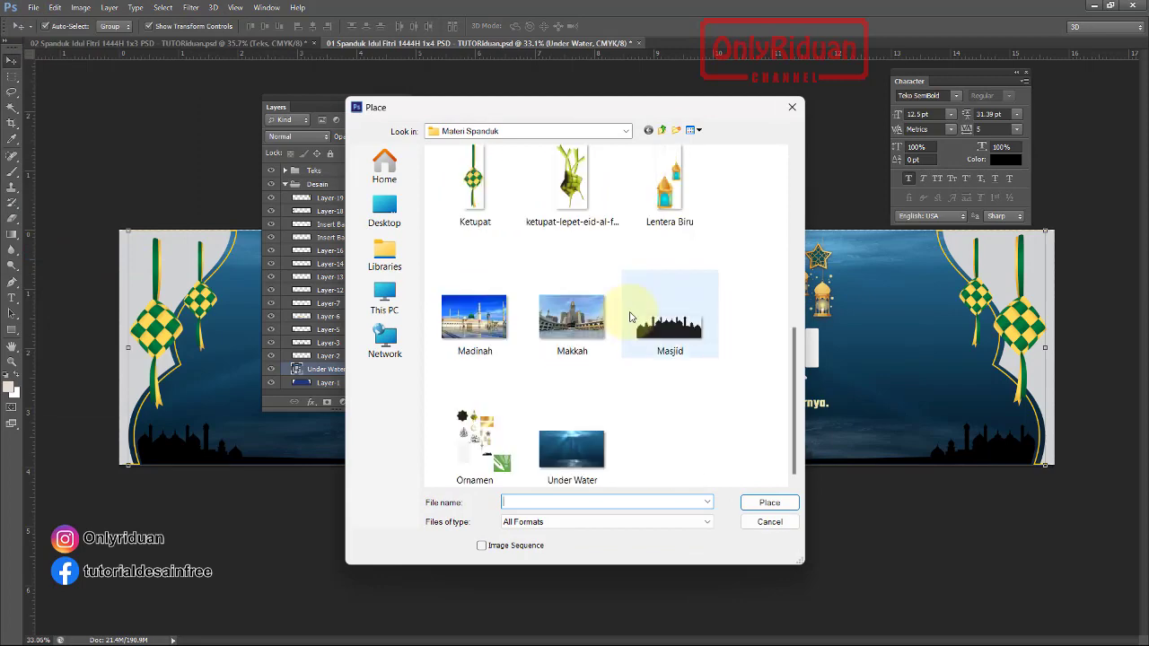
pyautogui.click(566, 325)
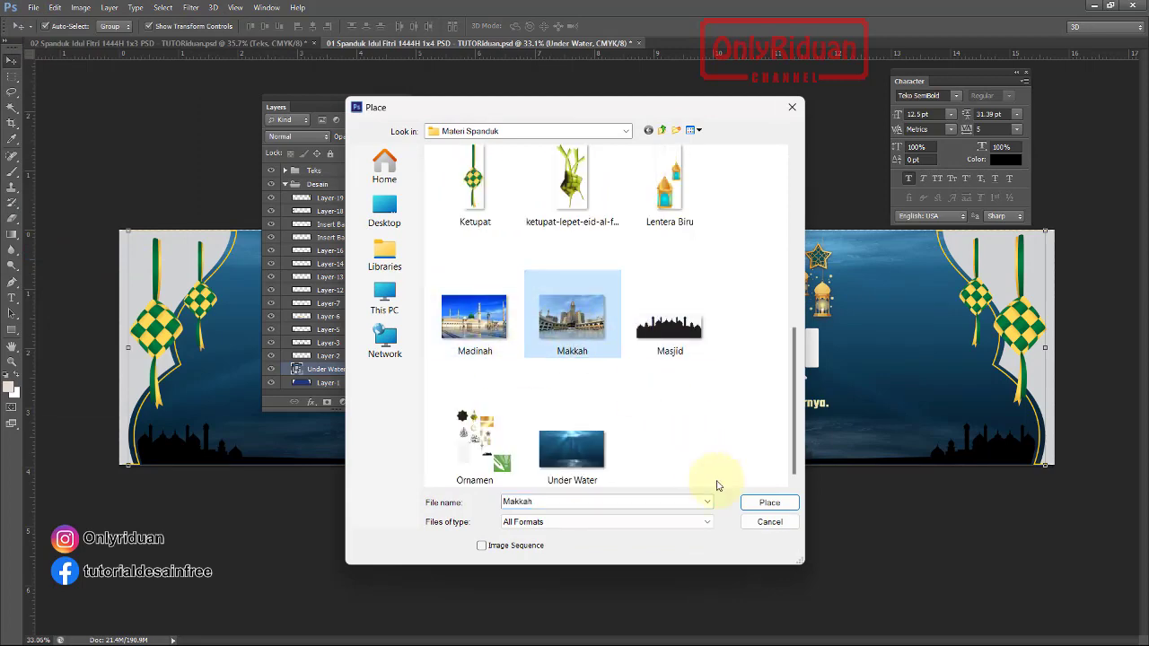
pyautogui.click(769, 502)
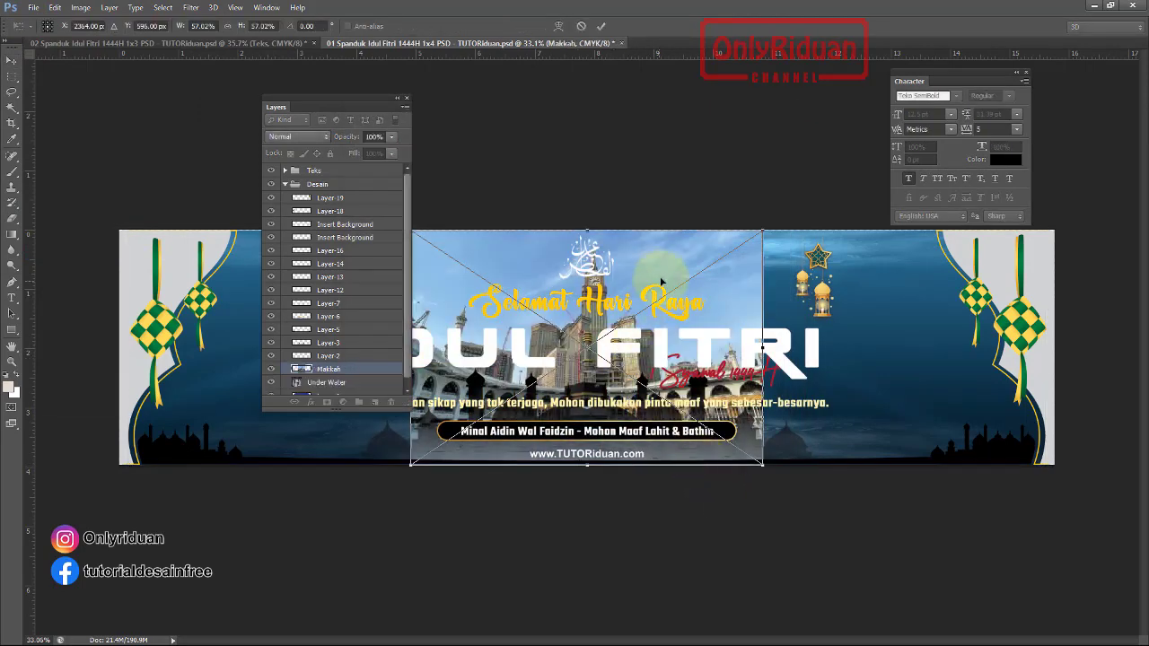
pyautogui.moveTo(661, 262); pyautogui.dragTo(985, 262)
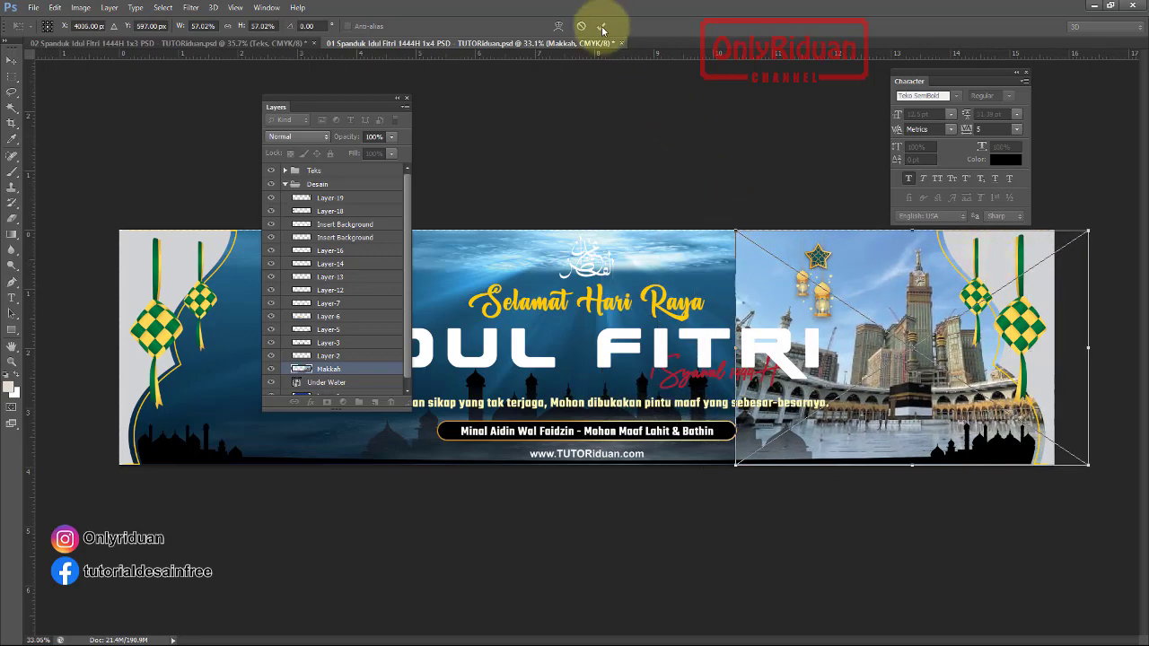
pyautogui.click(601, 26)
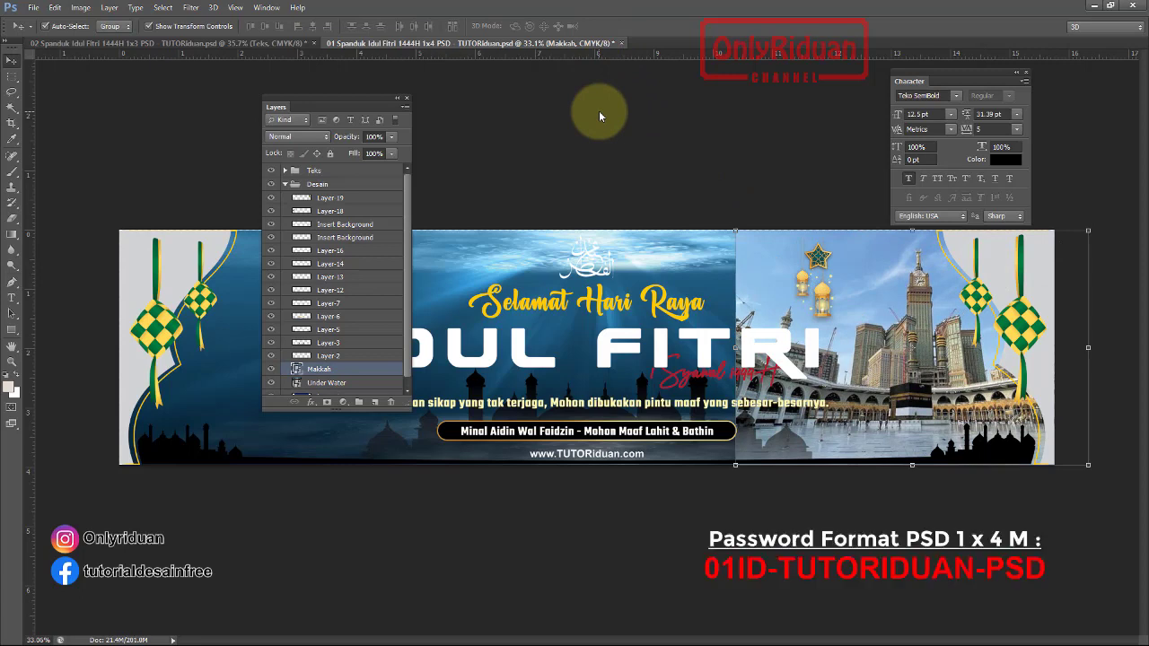
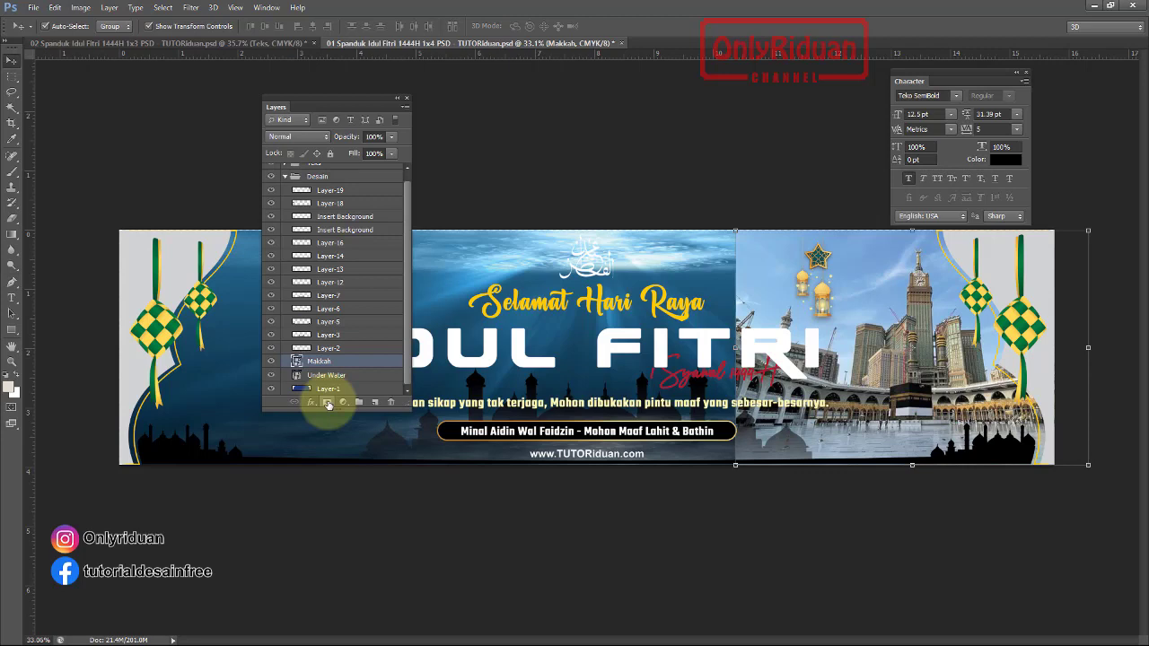
# Mask the Makkah layer and fade its left edge with a black-to-white gradient
pyautogui.click(328, 403)
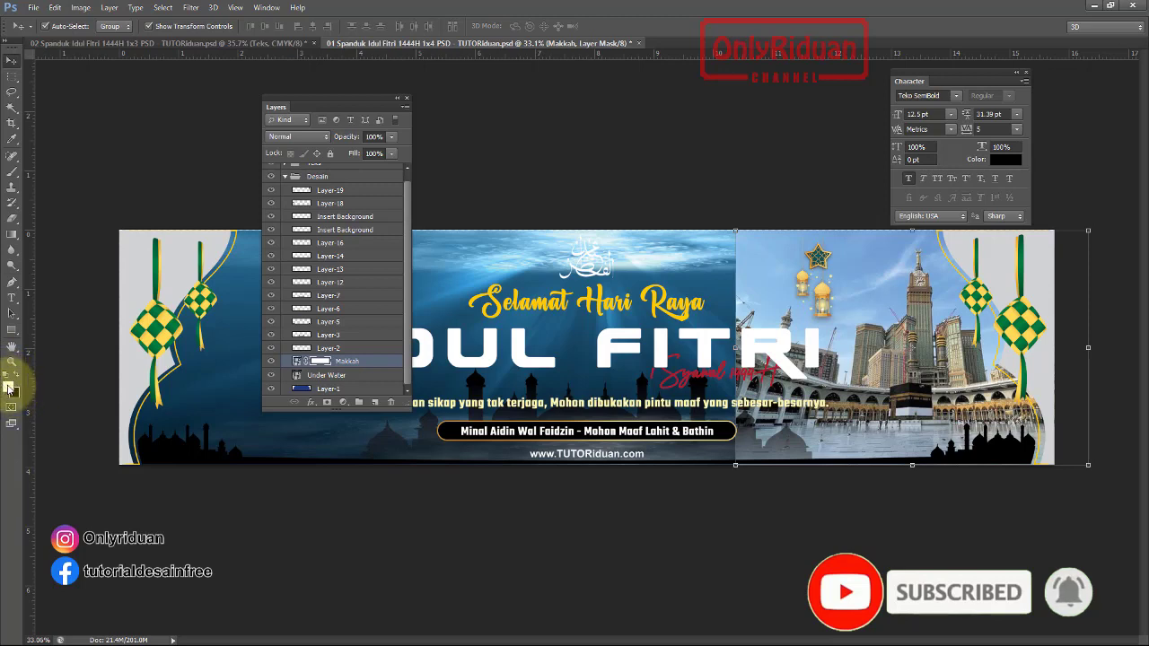
pyautogui.click(11, 233)
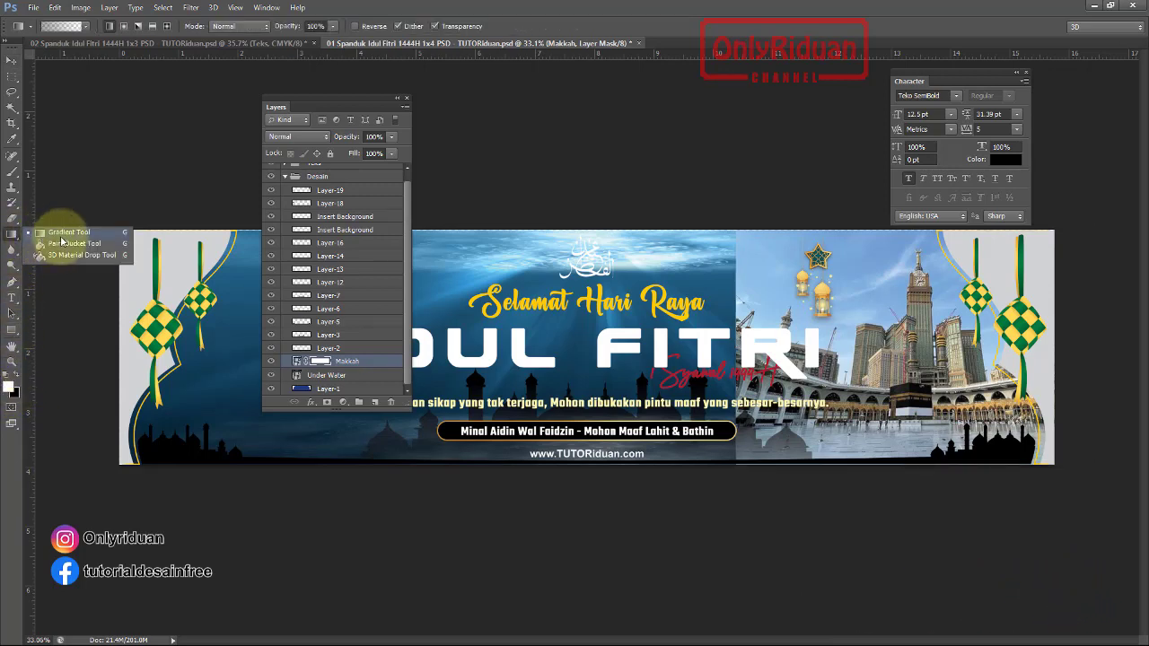
pyautogui.click(88, 27)
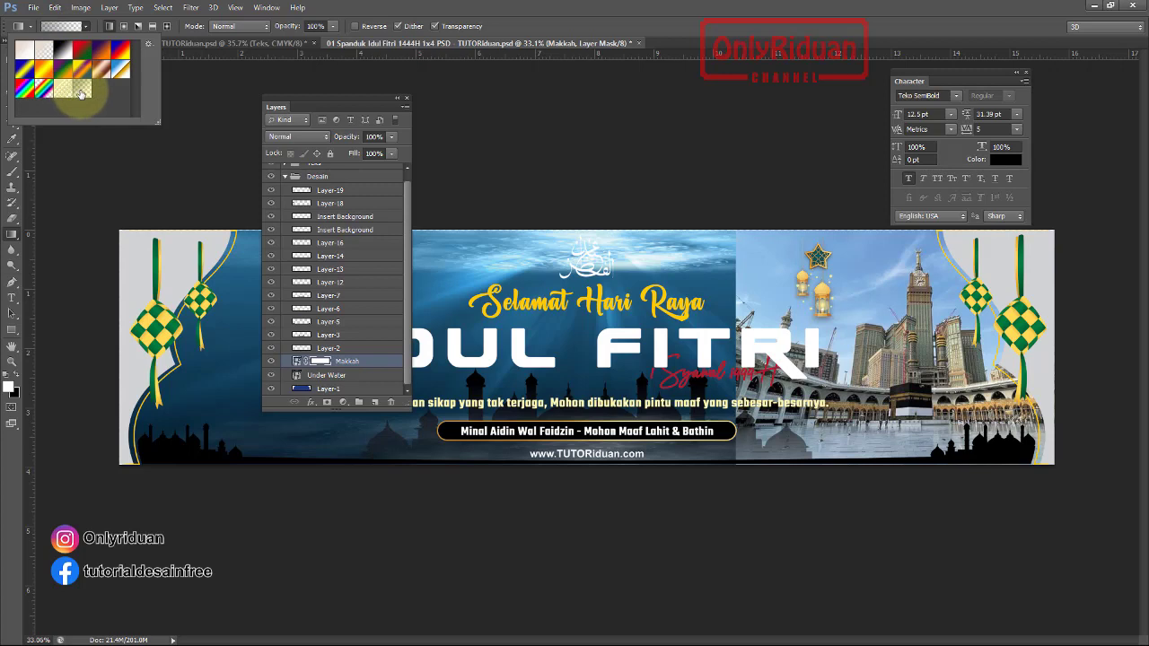
pyautogui.click(761, 372)
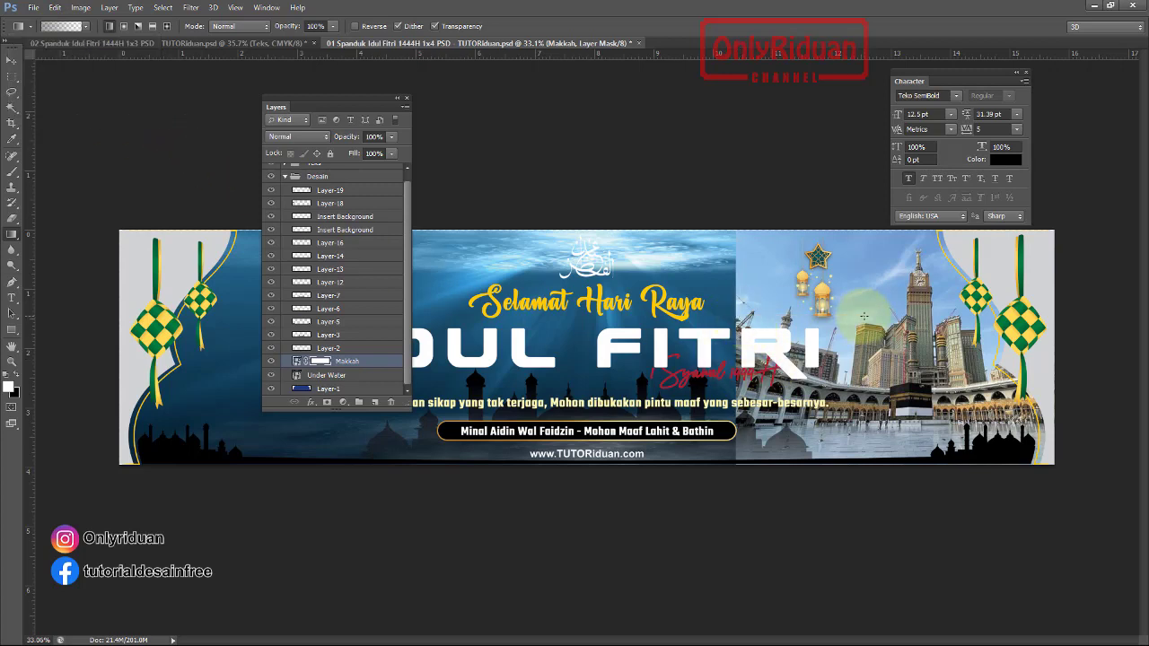
pyautogui.moveTo(863, 316)
pyautogui.mouseDown()
pyautogui.moveTo(736, 316)
pyautogui.moveTo(816, 311)
pyautogui.mouseUp()
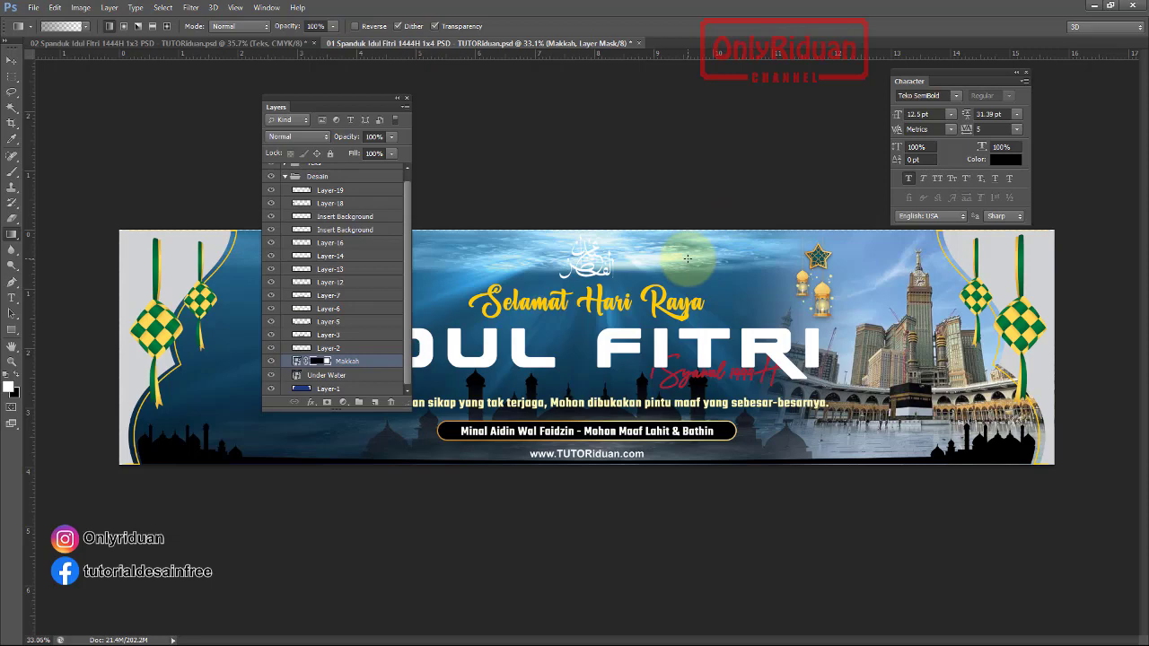
pyautogui.moveTo(922, 325); pyautogui.dragTo(924, 345)
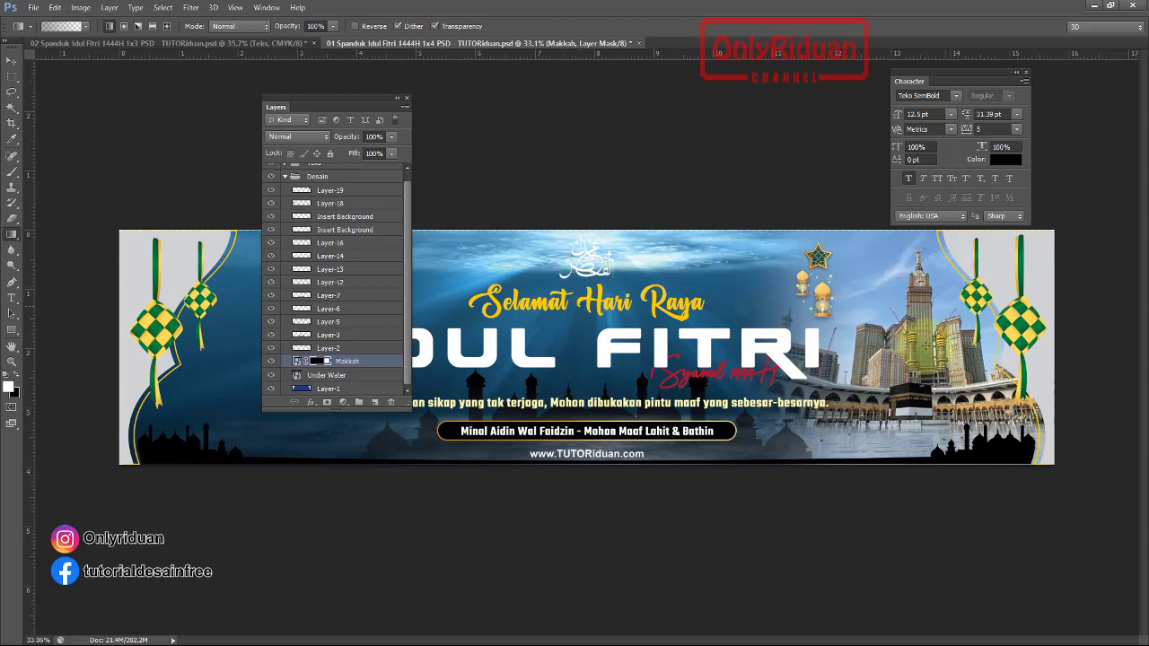
pyautogui.moveTo(357, 99); pyautogui.dragTo(645, 99)
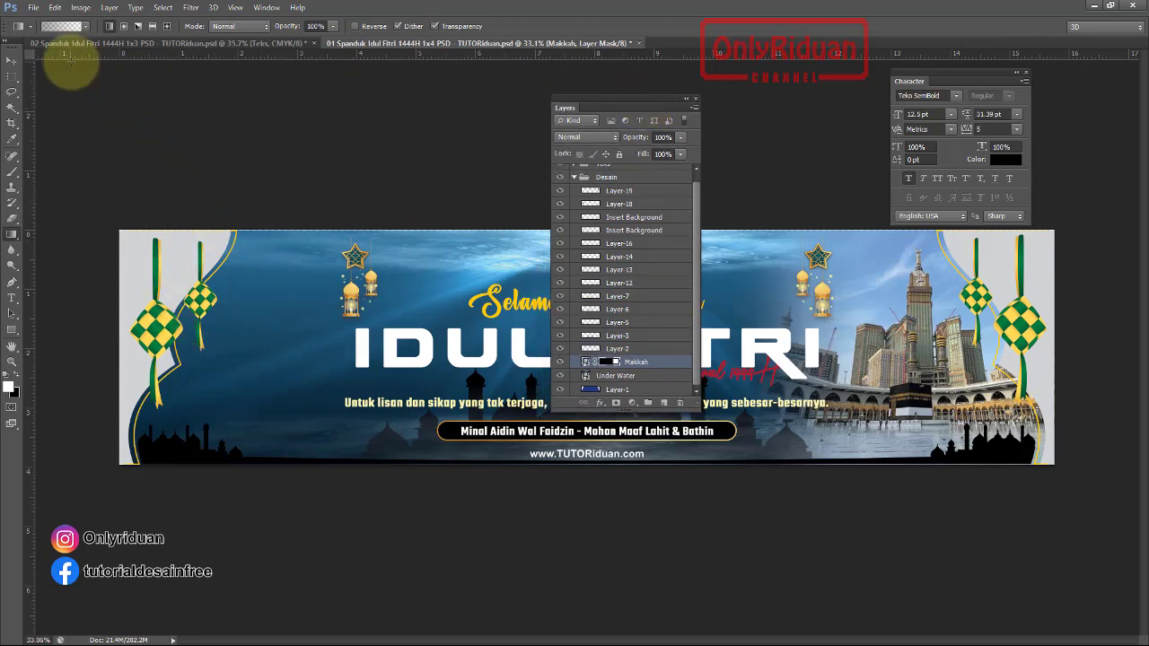
# Place the Madinah image from the Materi Spanduk folder into the banner
pyautogui.click(33, 8)
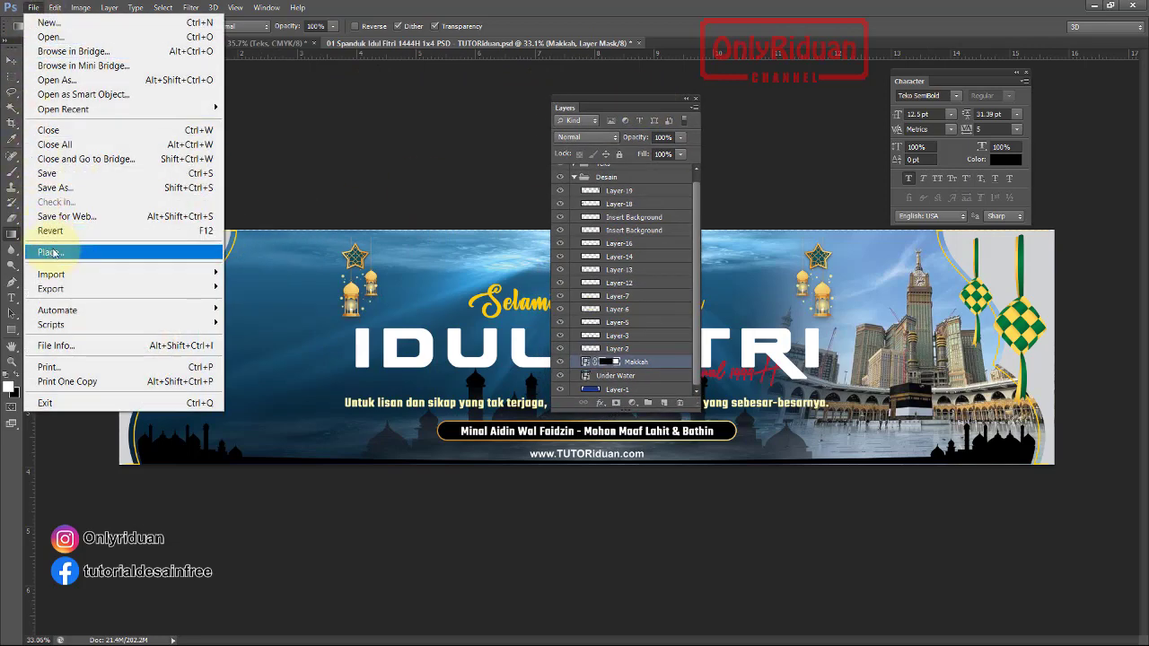
pyautogui.click(54, 252)
pyautogui.scroll(-5, 591, 300)
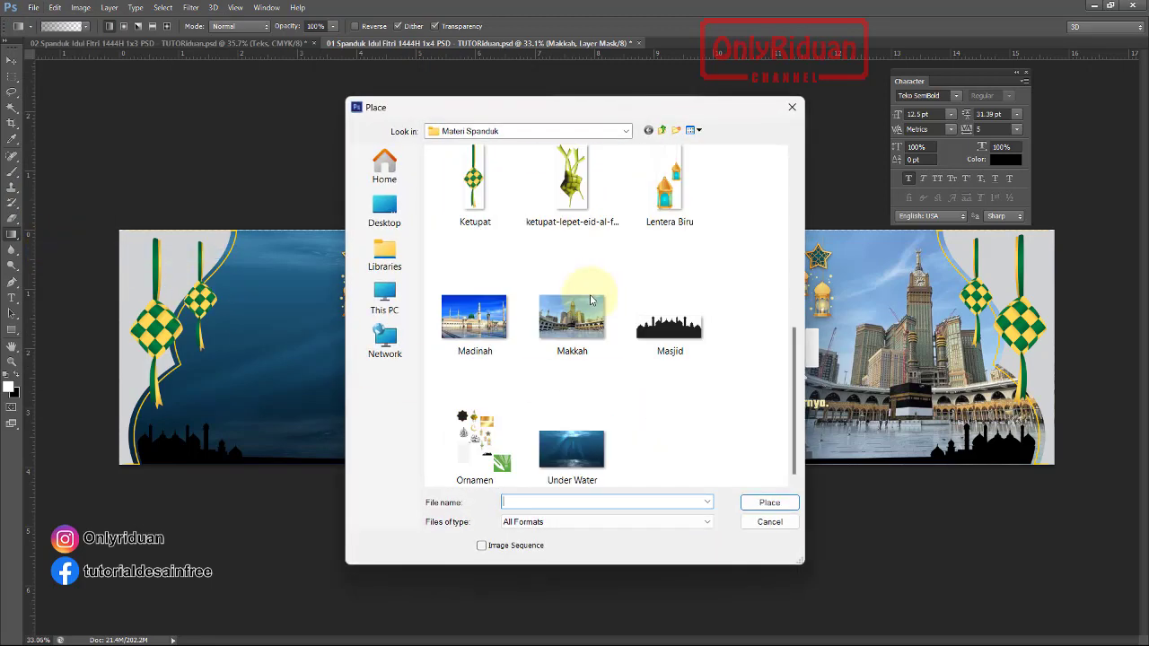
pyautogui.click(474, 319)
pyautogui.click(758, 504)
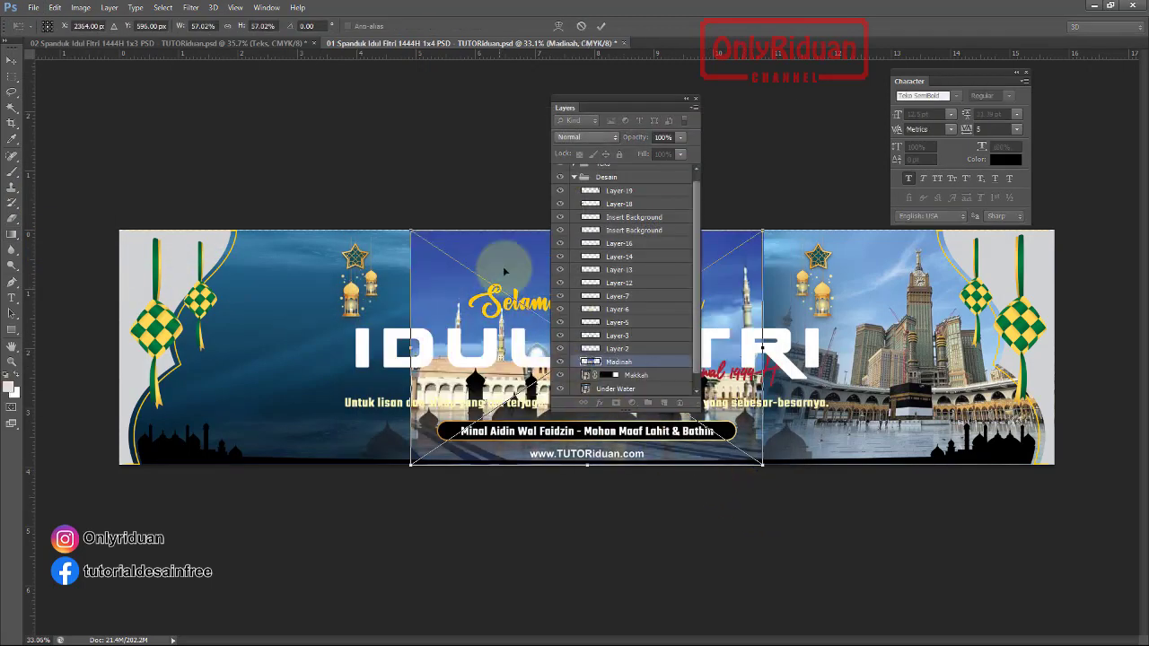
# Move the Madinah photo to the banner's left side and commit the placement
pyautogui.moveTo(508, 259); pyautogui.dragTo(167, 257)
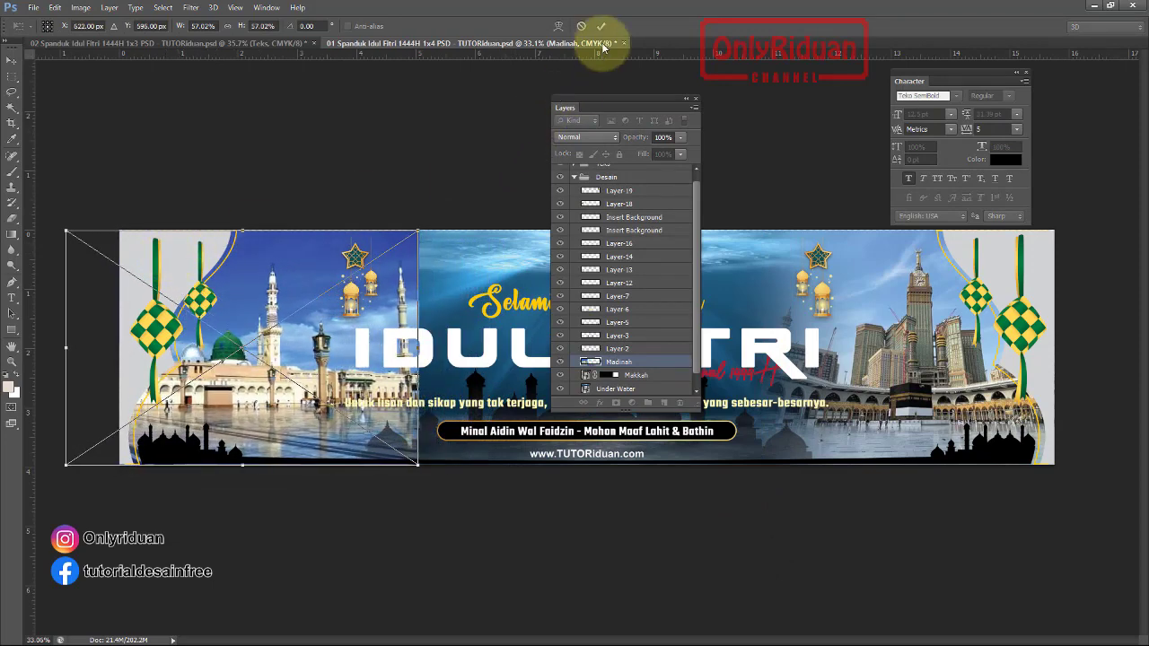
pyautogui.click(601, 30)
pyautogui.press('g')
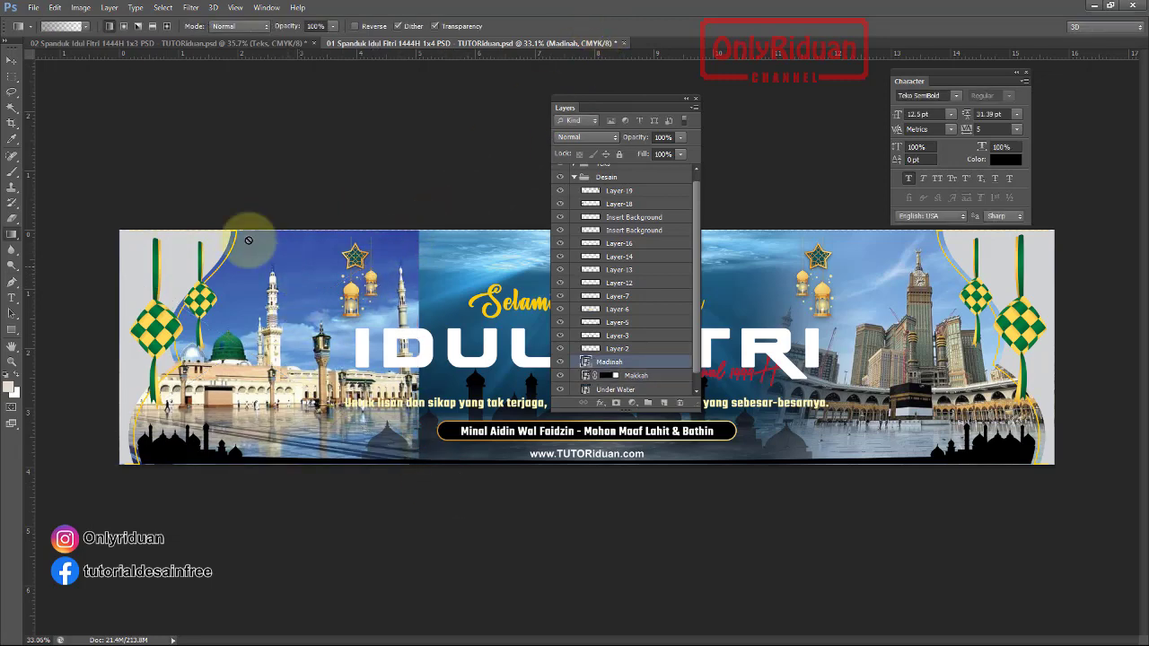
pyautogui.click(12, 60)
# Nudge the Madinah photo up and gradient-fade its right edge on its layer mask
pyautogui.press('Up')
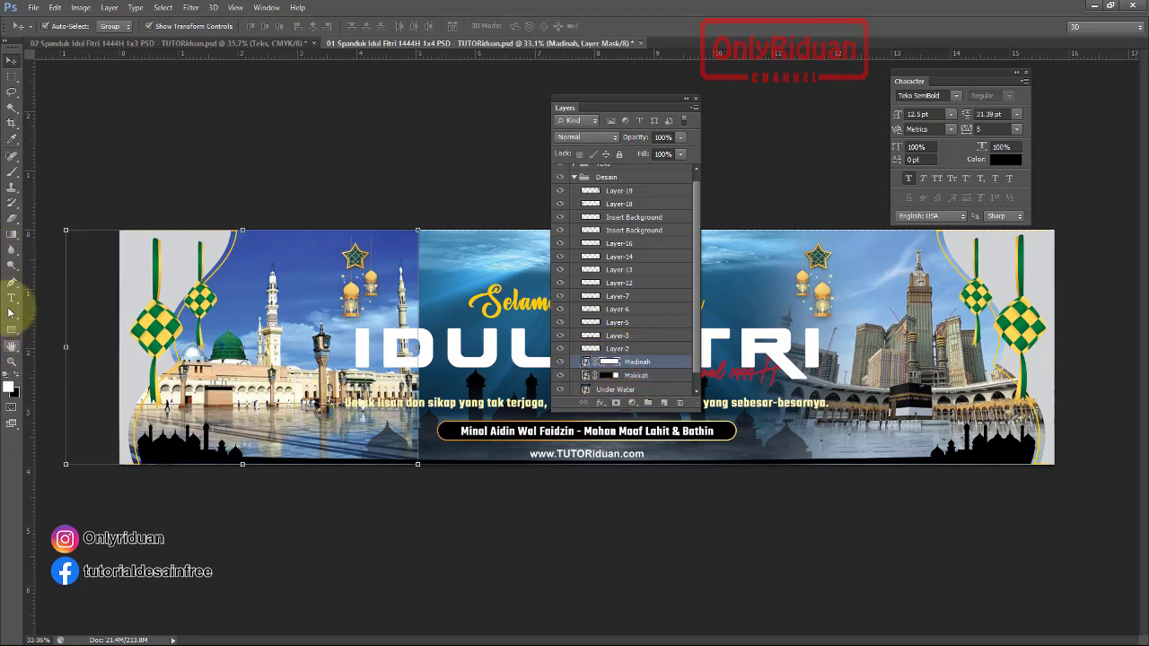
pyautogui.rightClick(14, 238)
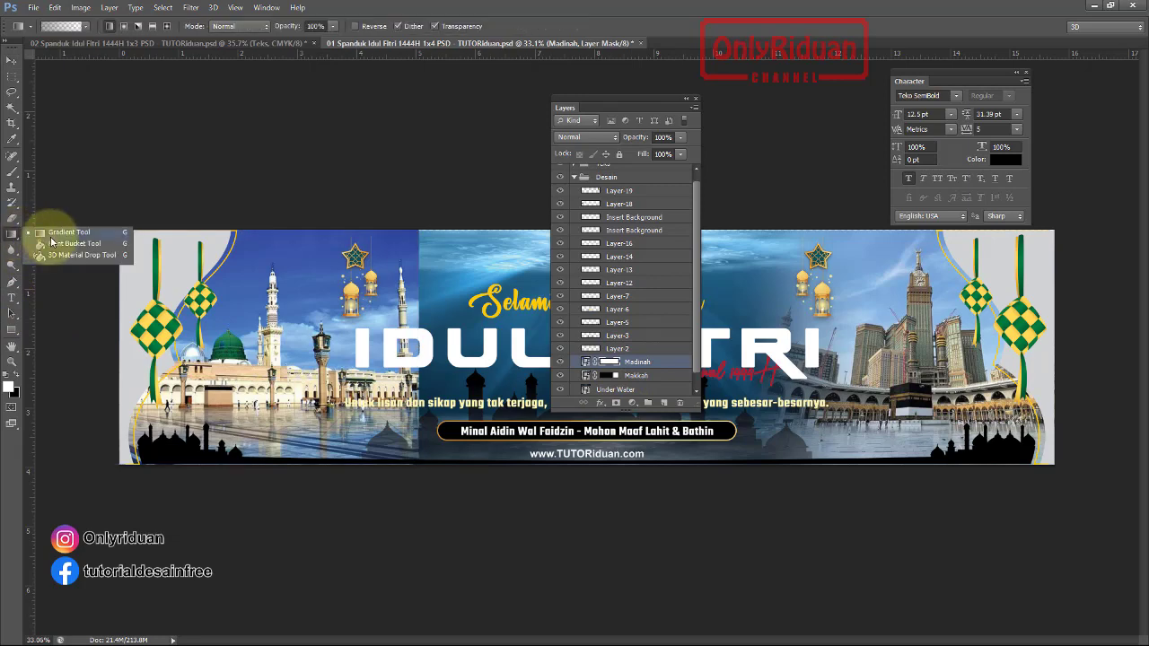
pyautogui.click(81, 233)
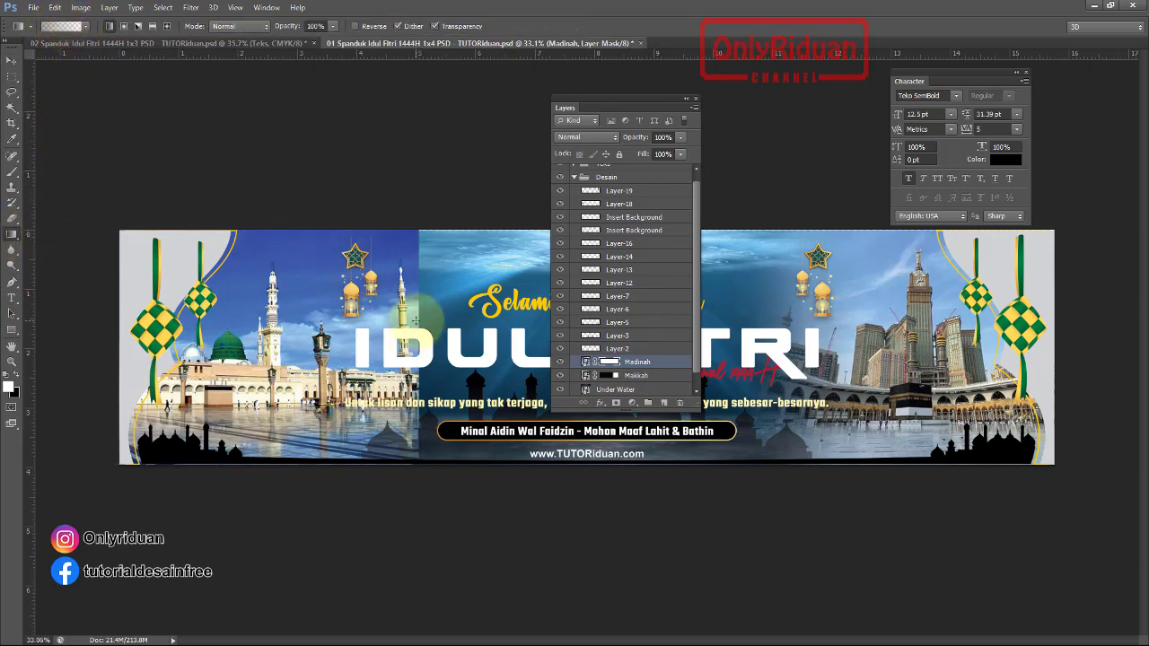
pyautogui.moveTo(394, 319); pyautogui.dragTo(305, 316)
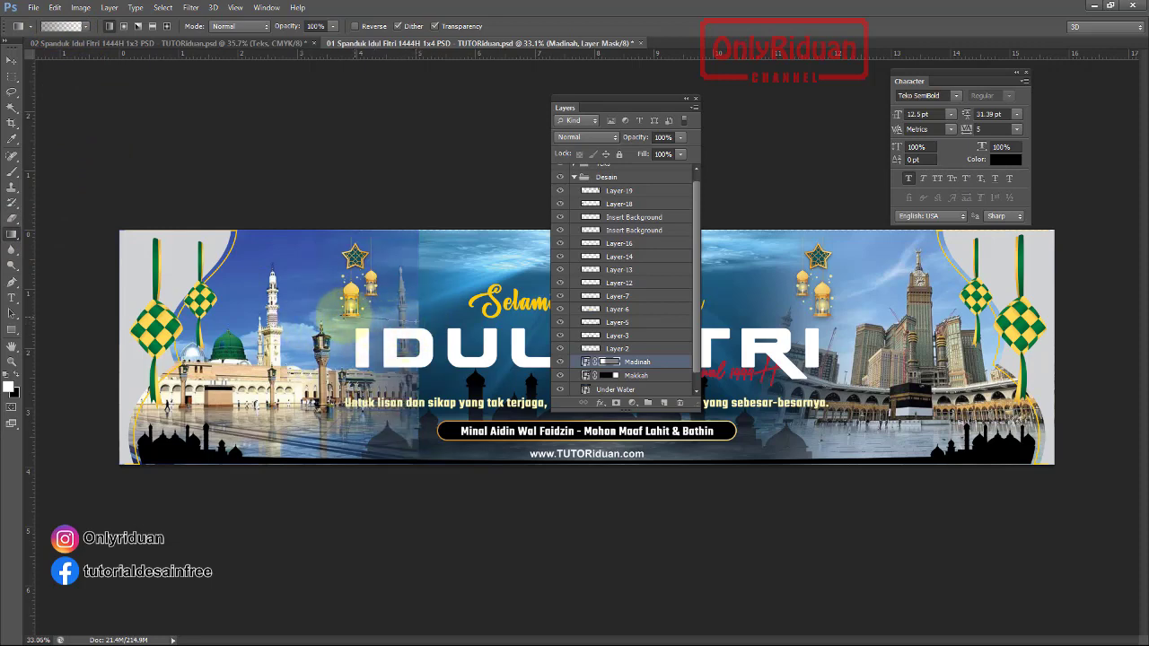
pyautogui.moveTo(340, 316); pyautogui.dragTo(387, 318)
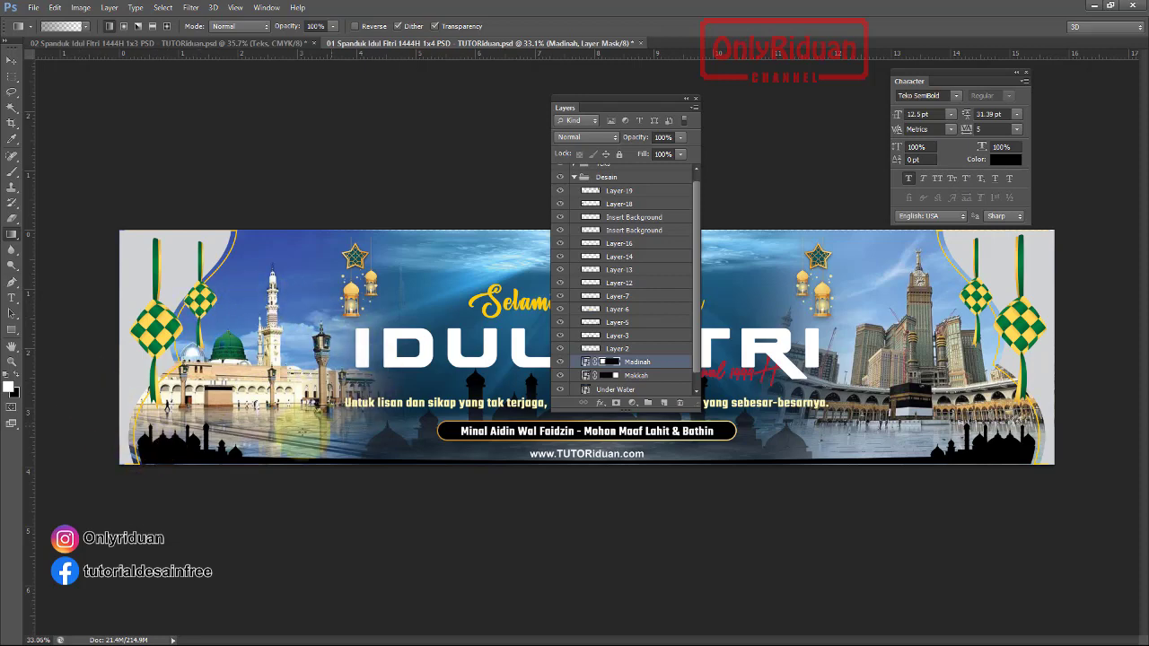
pyautogui.moveTo(606, 105); pyautogui.dragTo(795, 230)
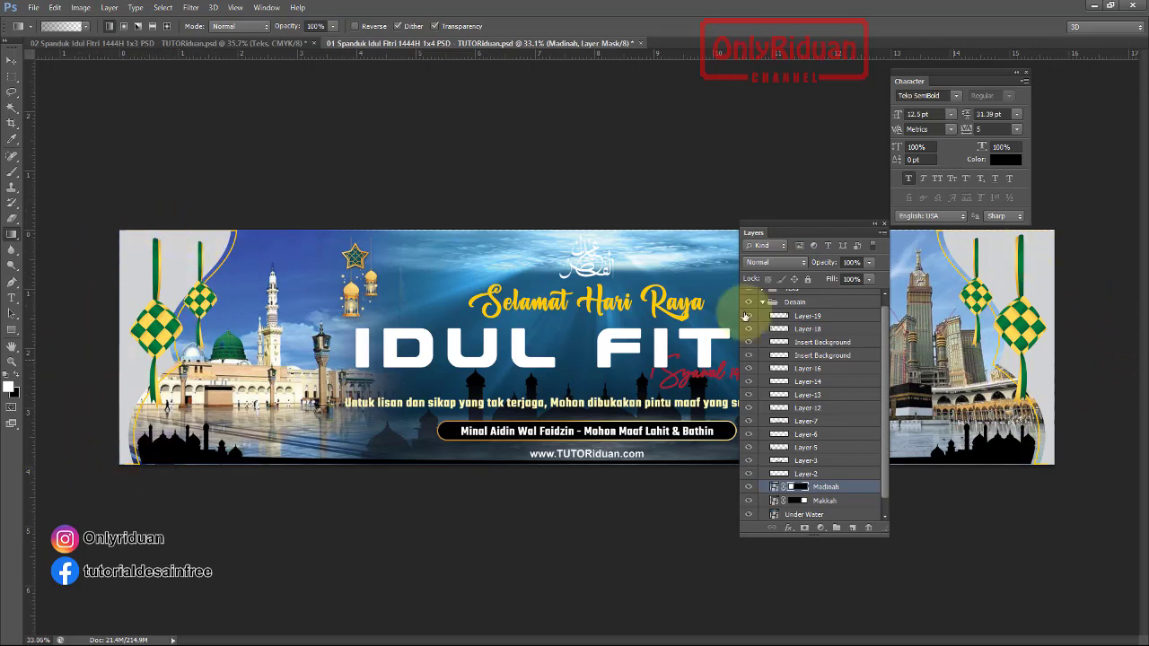
# Open Background kuning.psd and make its Background layer visible
pyautogui.click(38, 11)
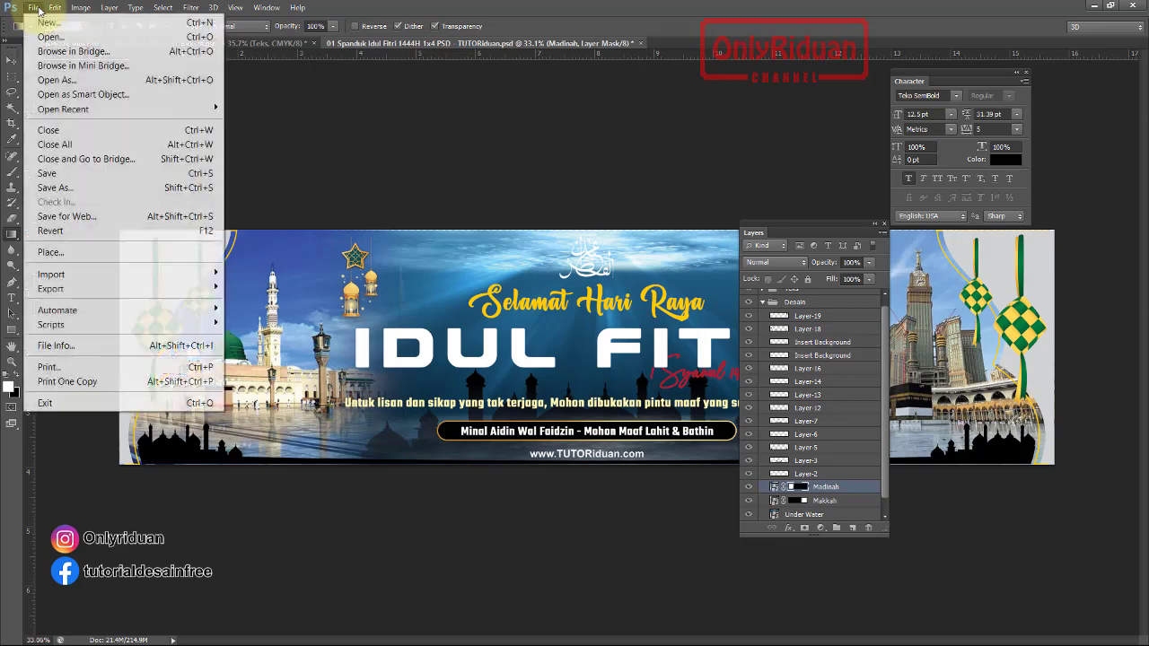
pyautogui.click(49, 34)
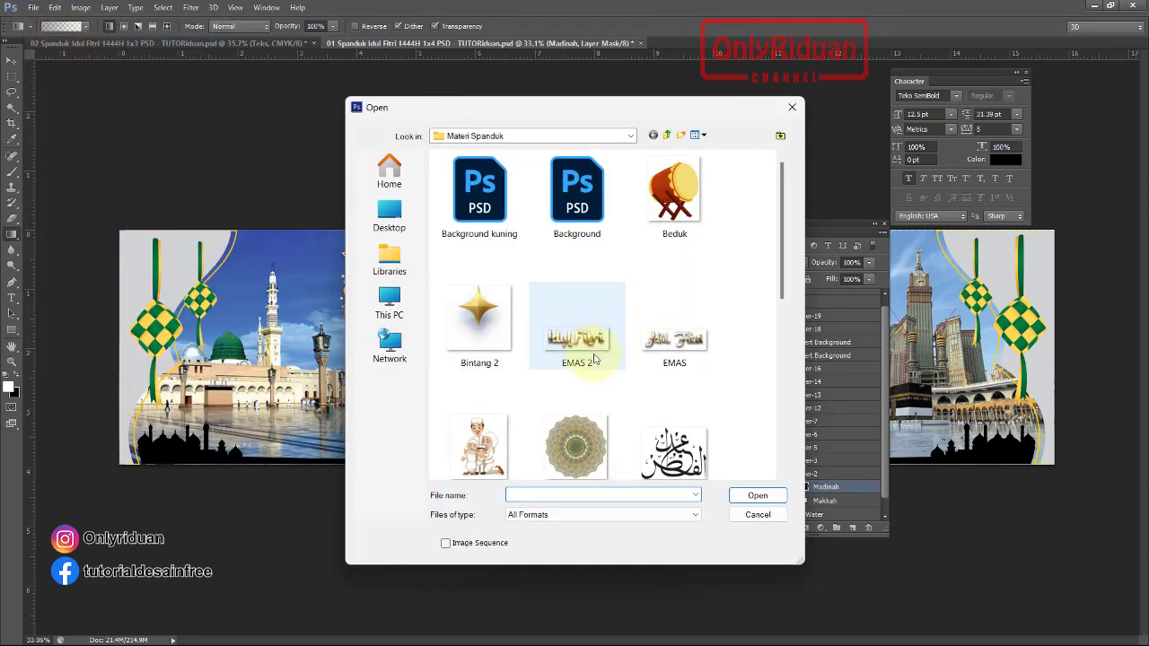
pyautogui.click(484, 202)
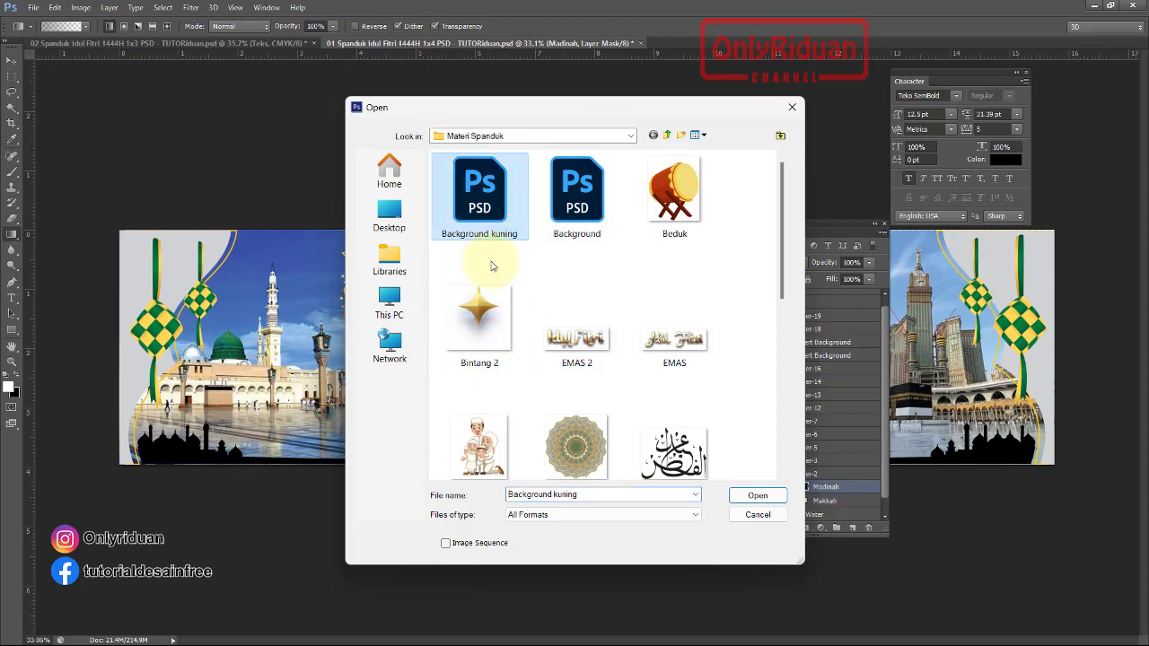
pyautogui.click(755, 496)
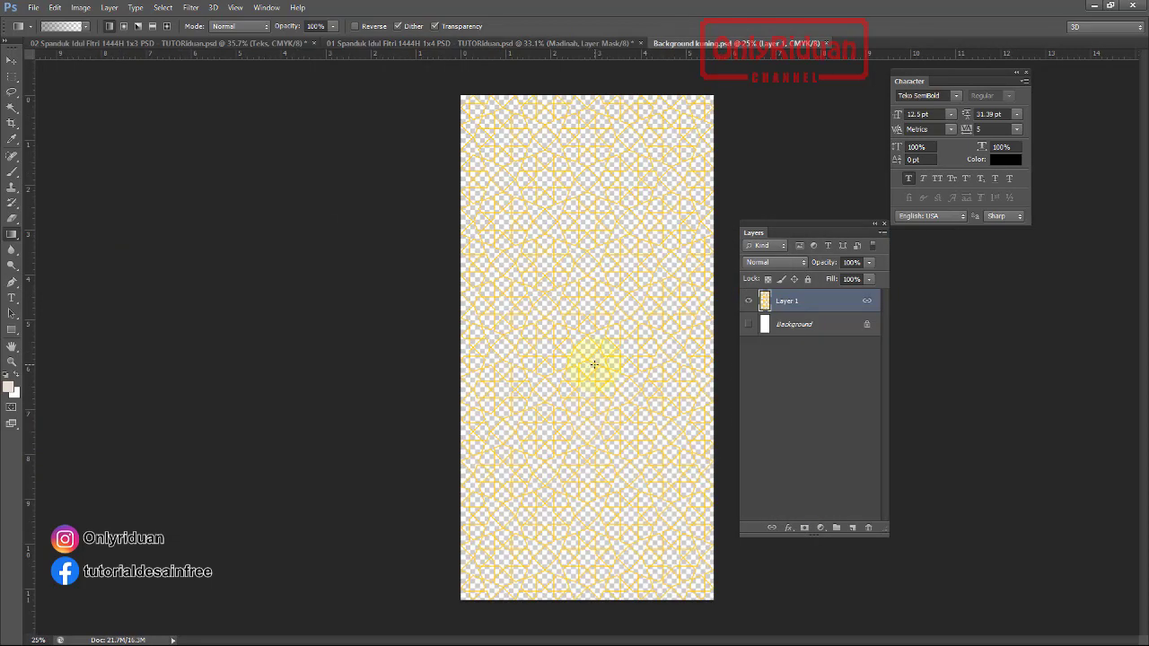
pyautogui.click(749, 324)
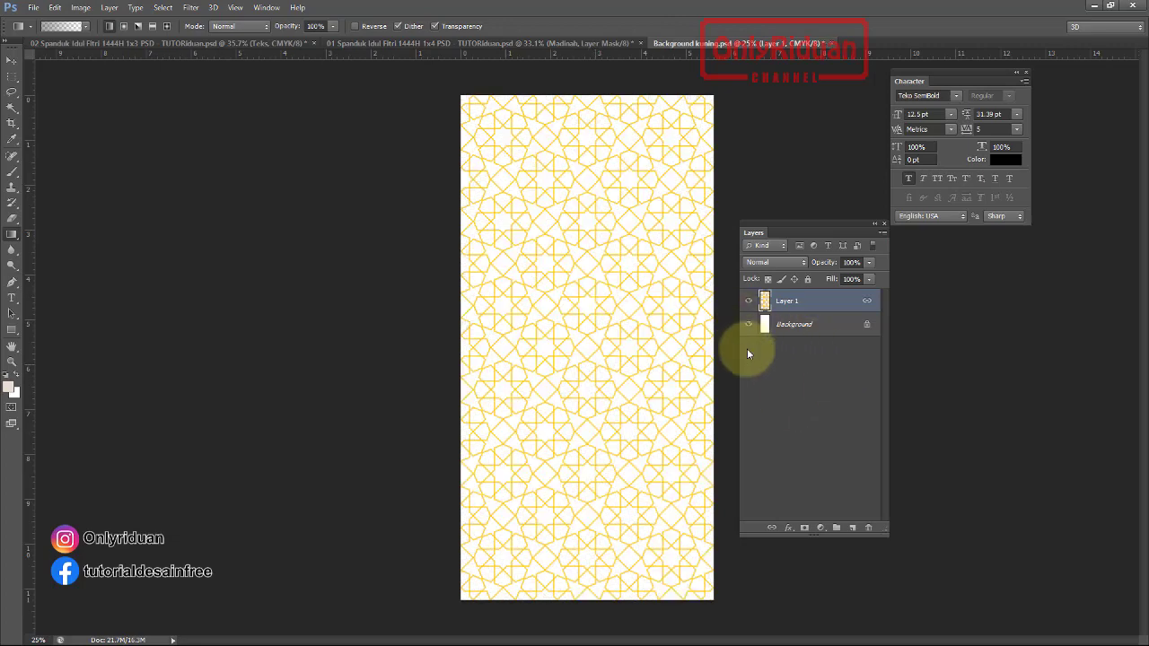
# Copy the whole yellow pattern canvas and paste it into the Idul Fitri banner
pyautogui.press('v')
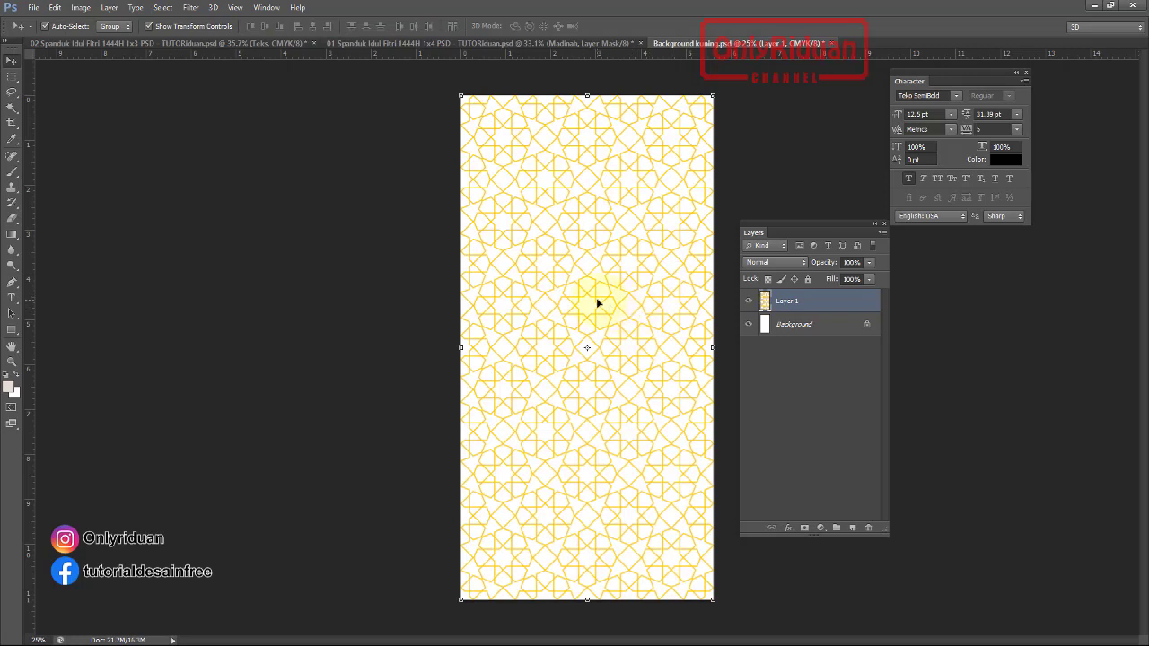
pyautogui.hotkey('ctrl', 'a')
pyautogui.hotkey('ctrl', 'c')
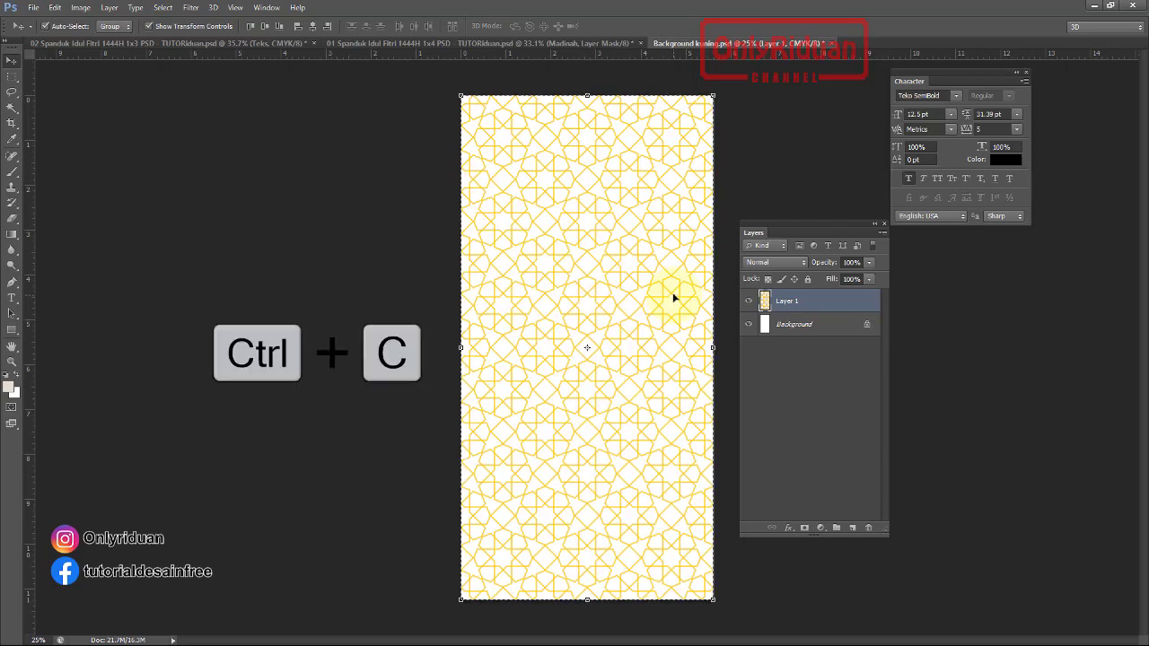
pyautogui.click(486, 41)
pyautogui.hotkey('ctrl', 'v')
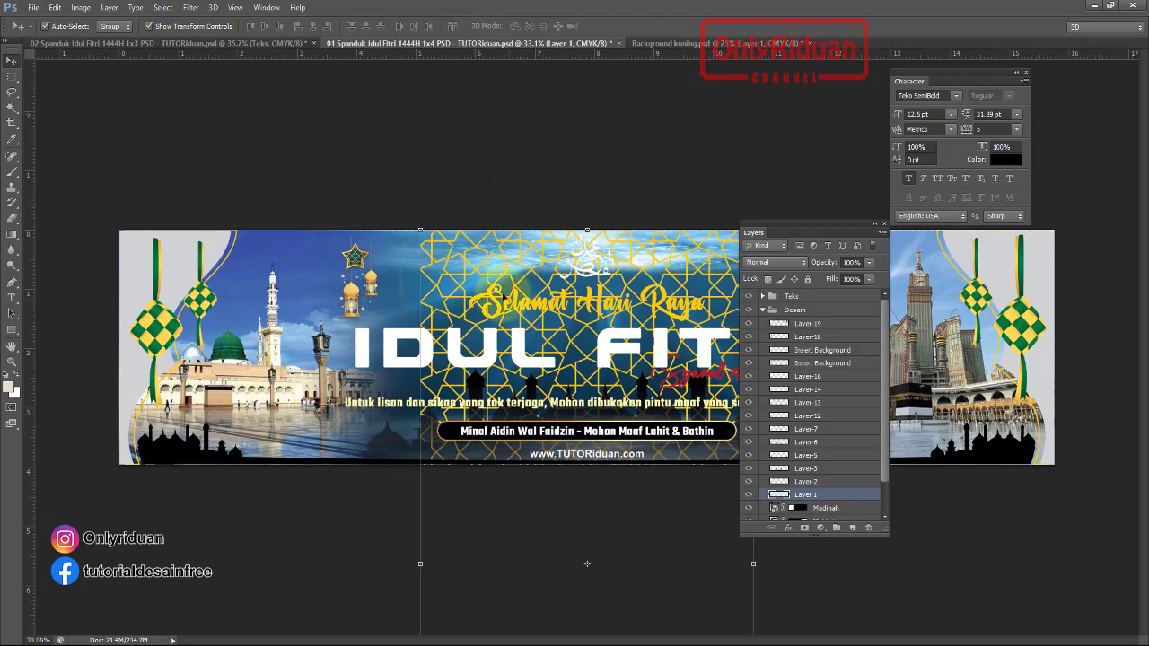
# Scale Layer 1's pattern to about 38% at the banner's left end and raise it above Insert Background
pyautogui.click(449, 254)
pyautogui.click(426, 229)
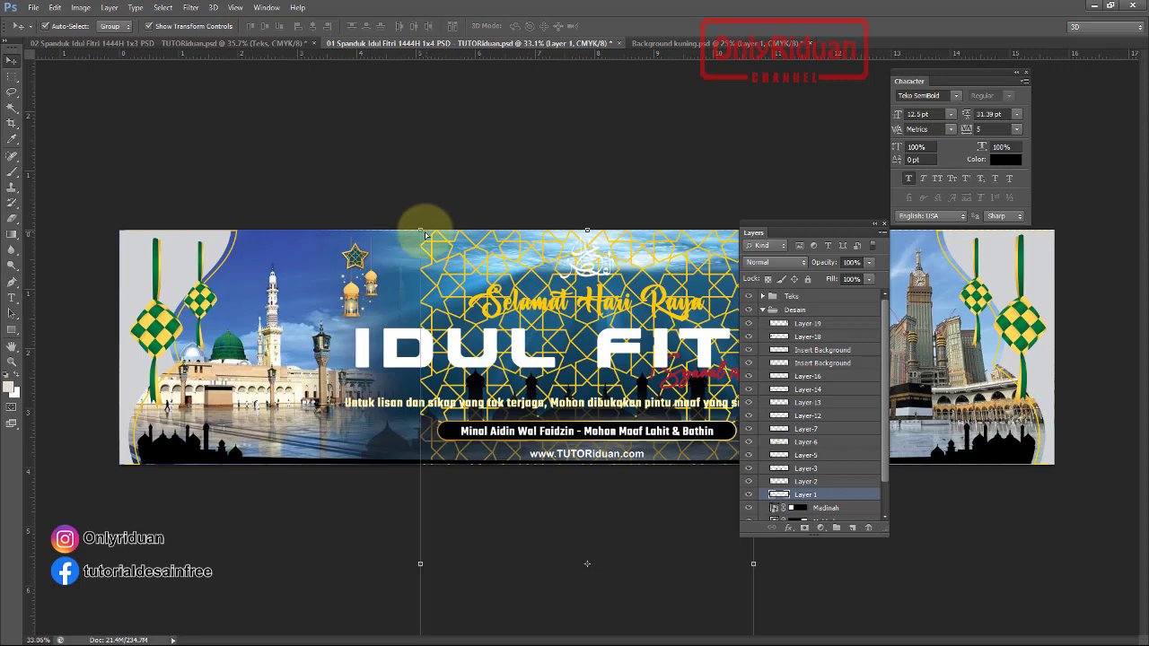
pyautogui.click(419, 227)
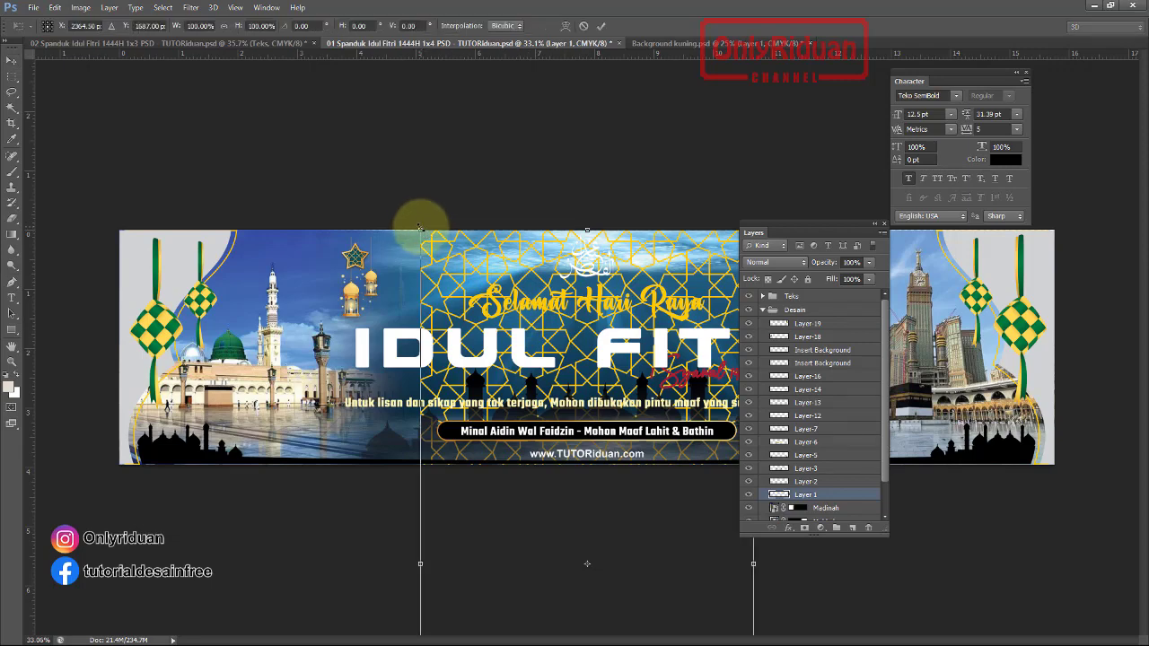
pyautogui.moveTo(419, 227); pyautogui.dragTo(581, 370)
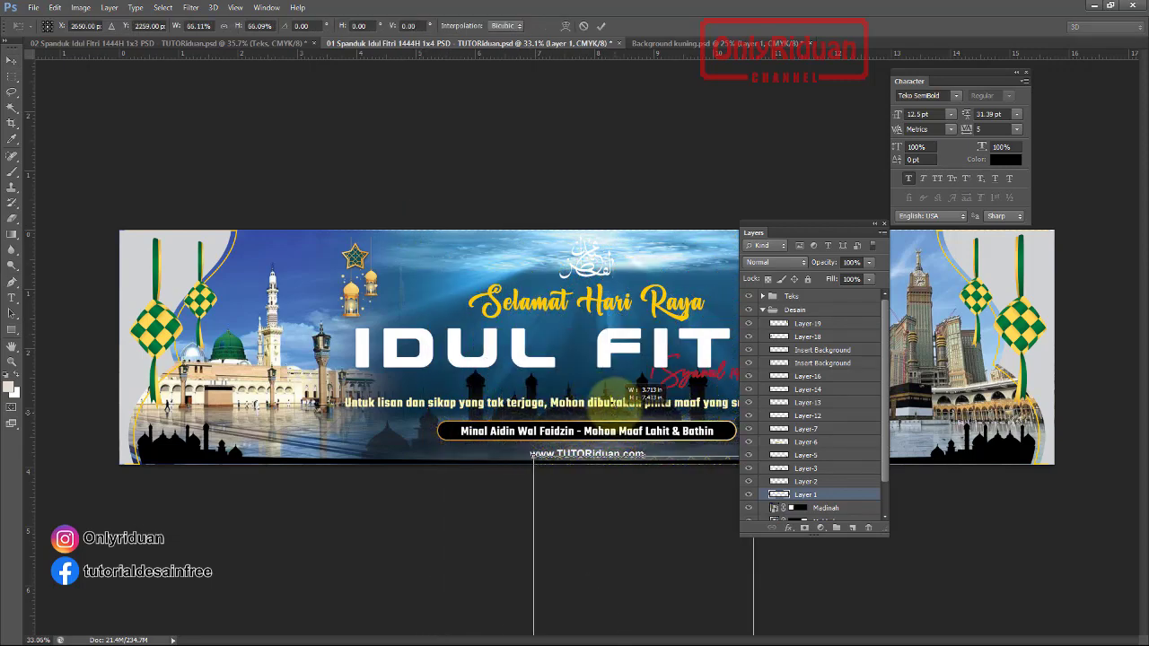
pyautogui.moveTo(674, 456); pyautogui.dragTo(386, 261)
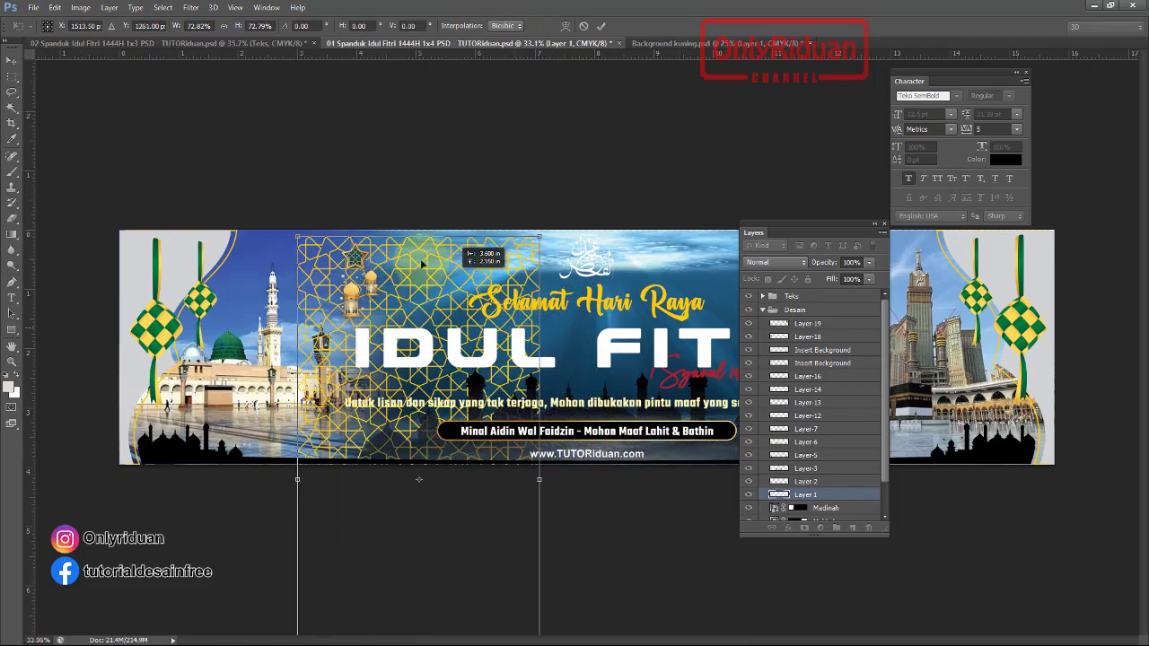
pyautogui.moveTo(458, 210)
pyautogui.mouseDown()
pyautogui.moveTo(309, 431)
pyautogui.moveTo(200, 250)
pyautogui.mouseUp()
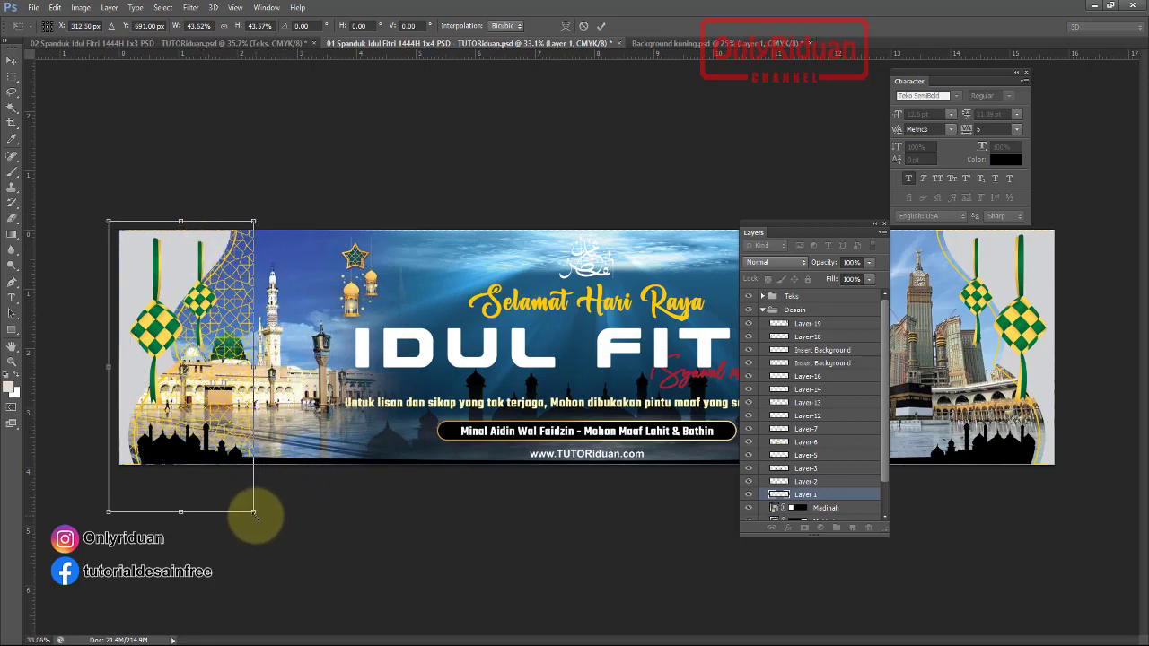
pyautogui.moveTo(253, 511); pyautogui.dragTo(235, 478)
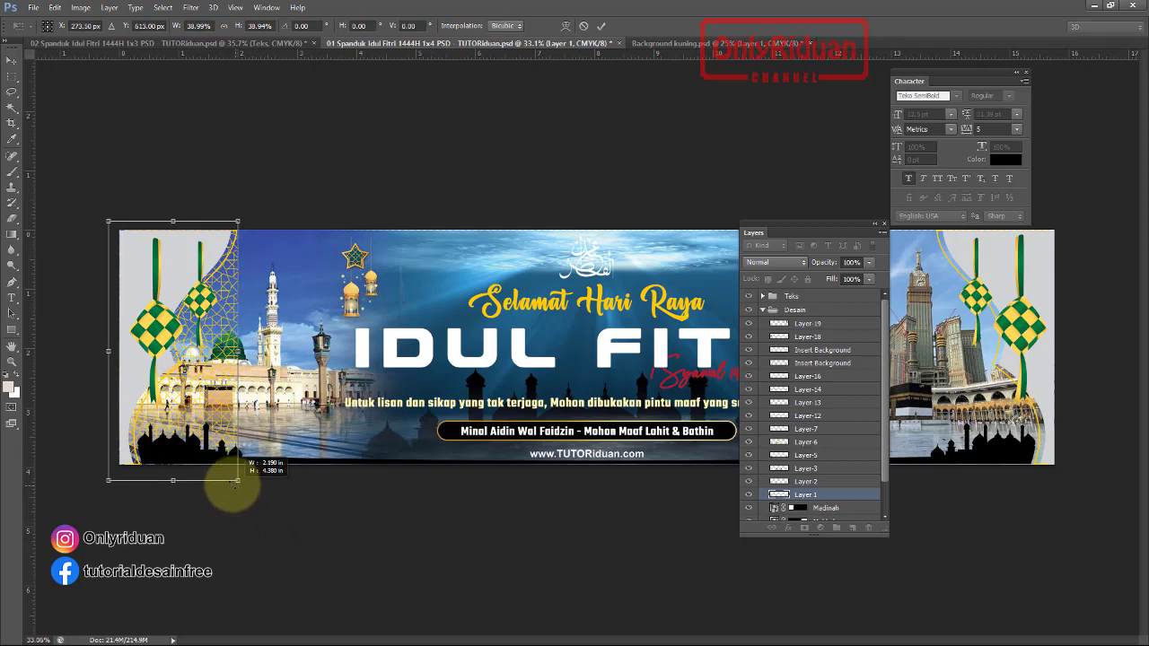
pyautogui.click(600, 27)
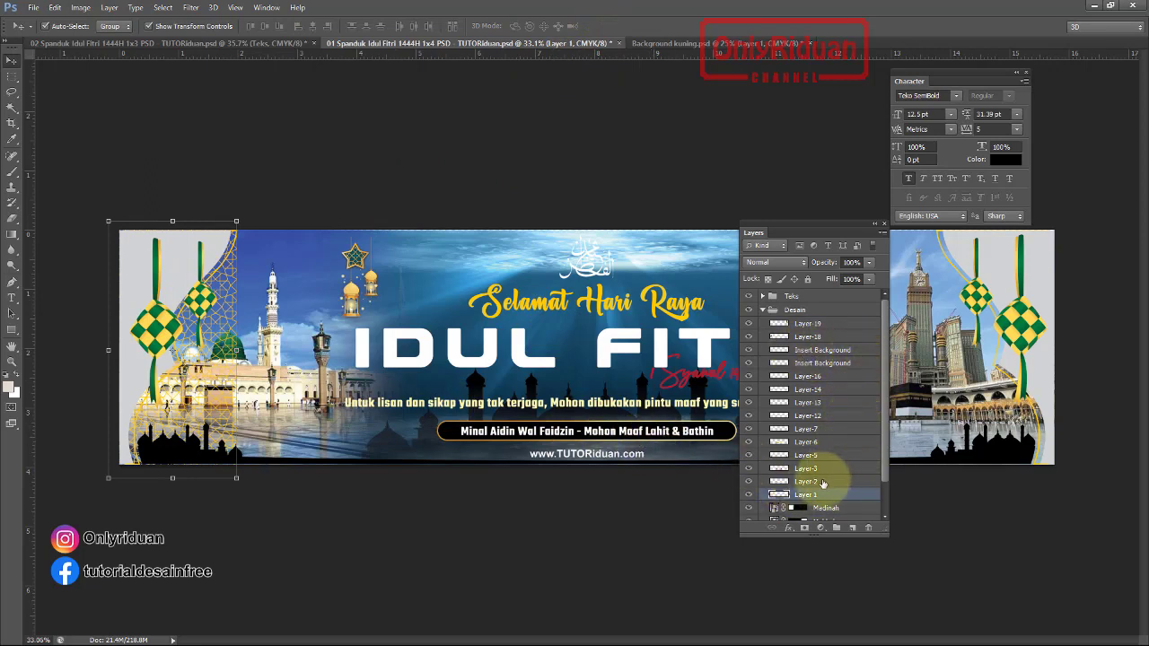
pyautogui.moveTo(795, 496); pyautogui.dragTo(812, 346)
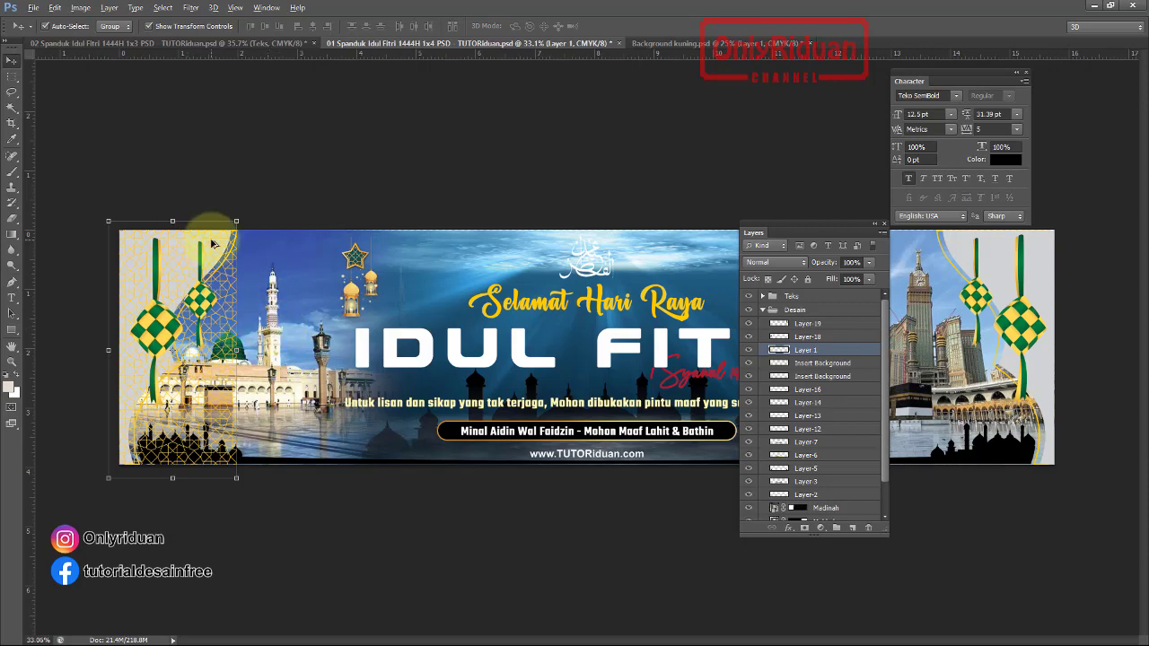
# Duplicate Layer 1, shift the copy to the banner's right end, and stack it below Layer-18
pyautogui.rightClick(813, 349)
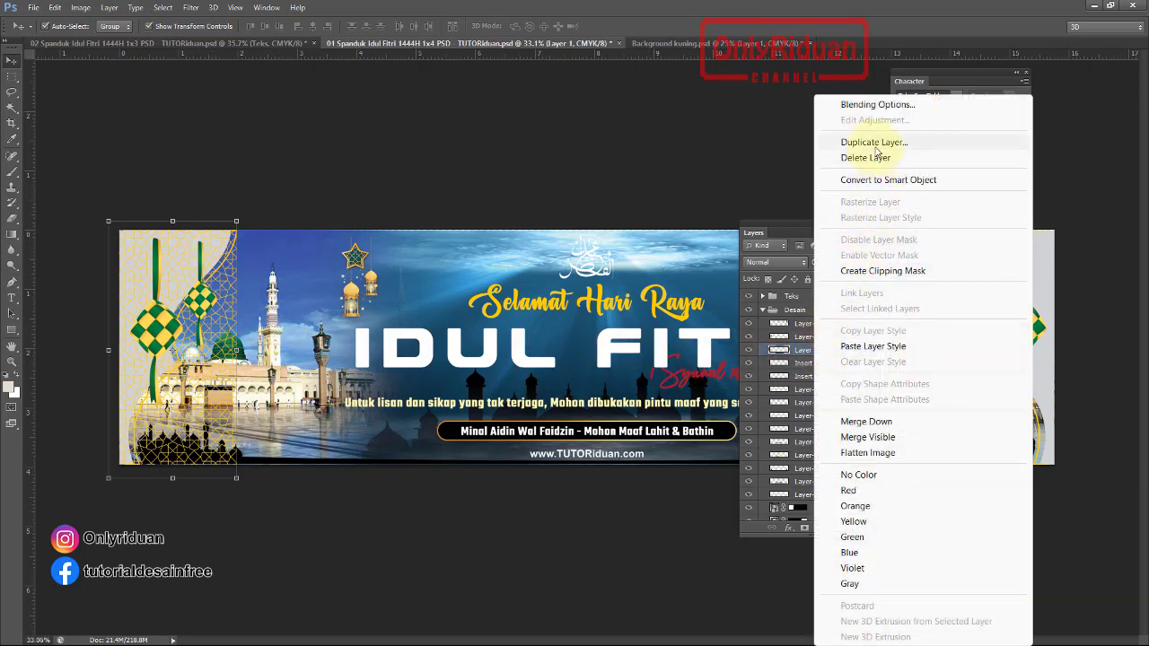
pyautogui.click(876, 144)
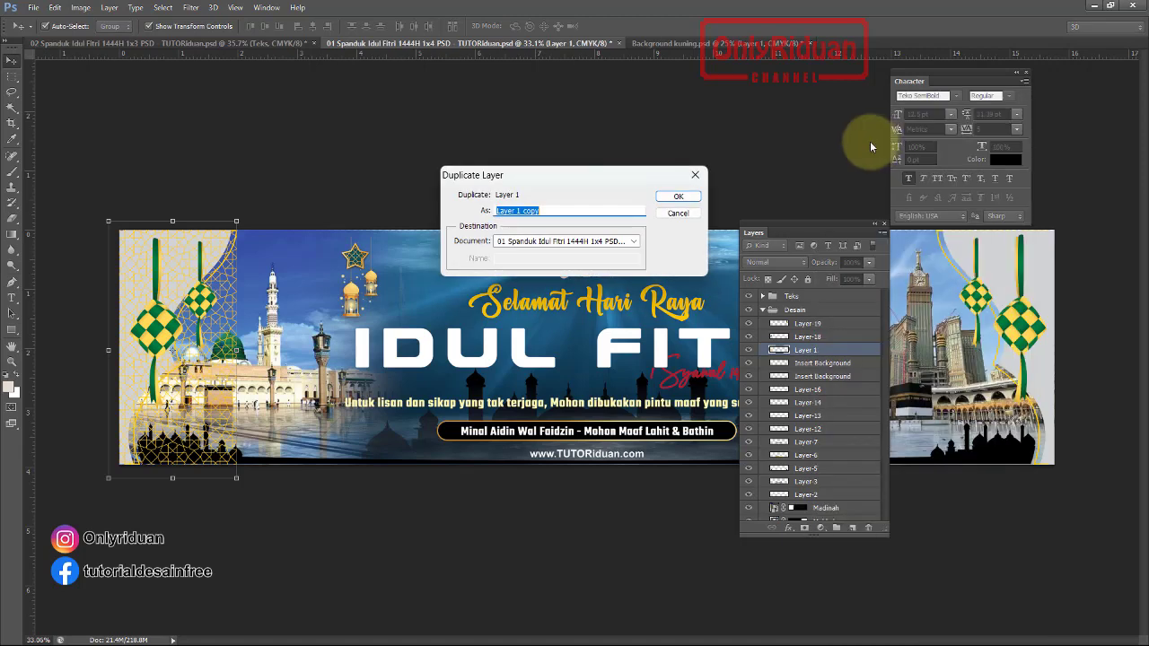
pyautogui.click(676, 193)
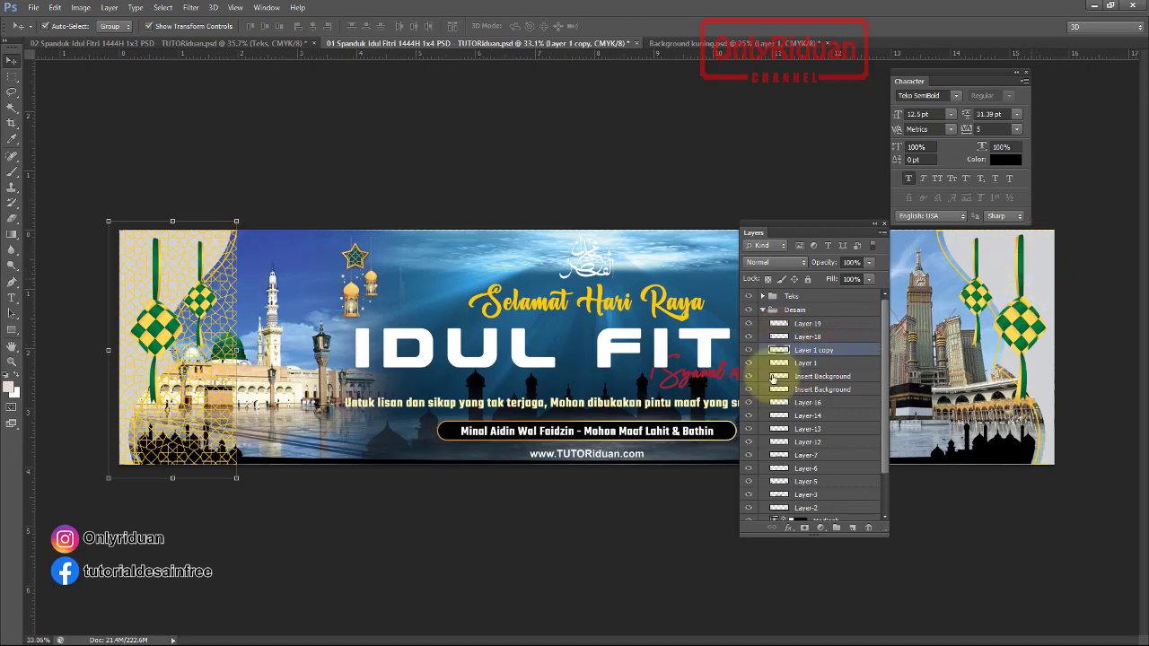
pyautogui.hotkey('shift', 'Right')
pyautogui.hotkey('shift', 'Right')
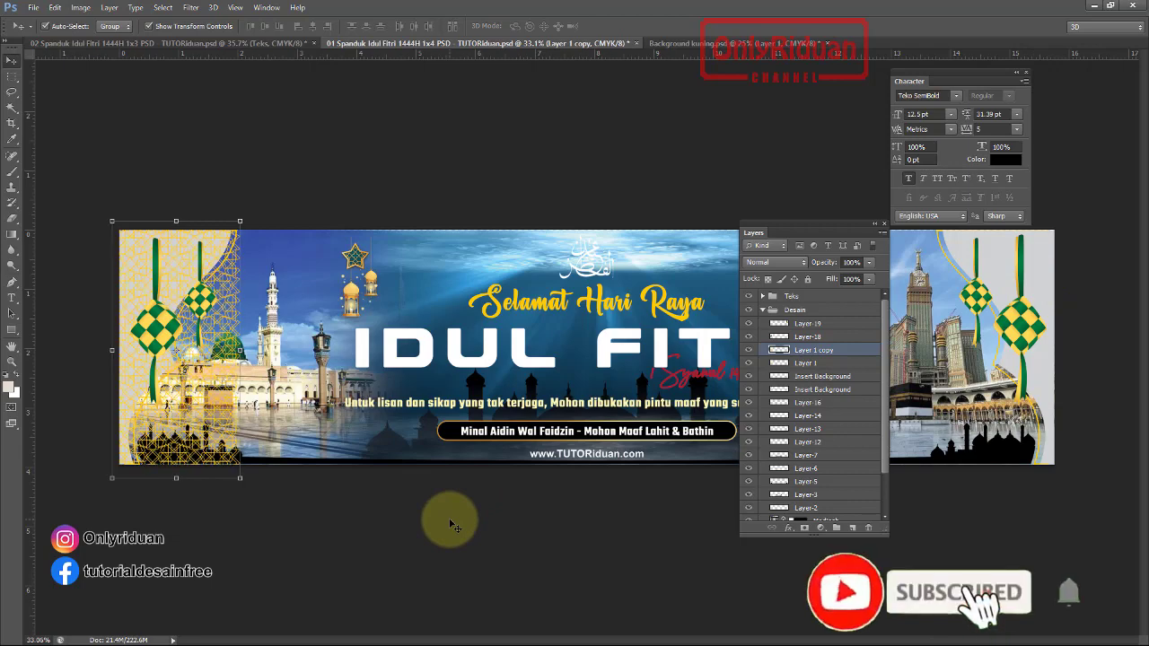
pyautogui.hotkey('shift', 'Right')
pyautogui.hotkey('shift', 'Right')
pyautogui.hotkey('shift', 'Right')
pyautogui.hotkey('shift', 'Right')
pyautogui.hotkey('shift', 'Right')
pyautogui.hotkey('shift', 'Right')
pyautogui.hotkey('shift', 'Right')
pyautogui.hotkey('shift', 'Right')
pyautogui.hotkey('shift', 'Right')
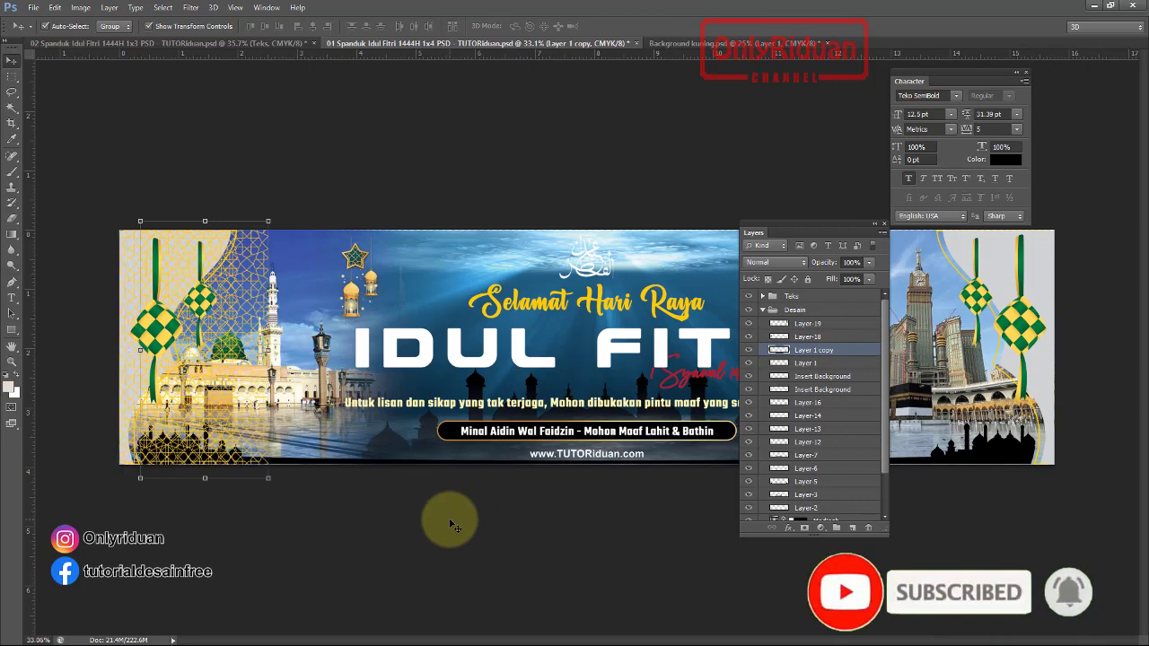
pyautogui.hotkey('shift', 'Right')
pyautogui.hotkey('shift', 'Right')
pyautogui.hotkey('shift', 'Right')
pyautogui.hotkey('shift', 'Right')
pyautogui.hotkey('shift', 'Right')
pyautogui.hotkey('shift', 'Right')
pyautogui.hotkey('shift', 'Right')
pyautogui.hotkey('shift', 'Right')
pyautogui.hotkey('shift', 'Right')
pyautogui.hotkey('shift', 'Right')
pyautogui.hotkey('shift', 'Right')
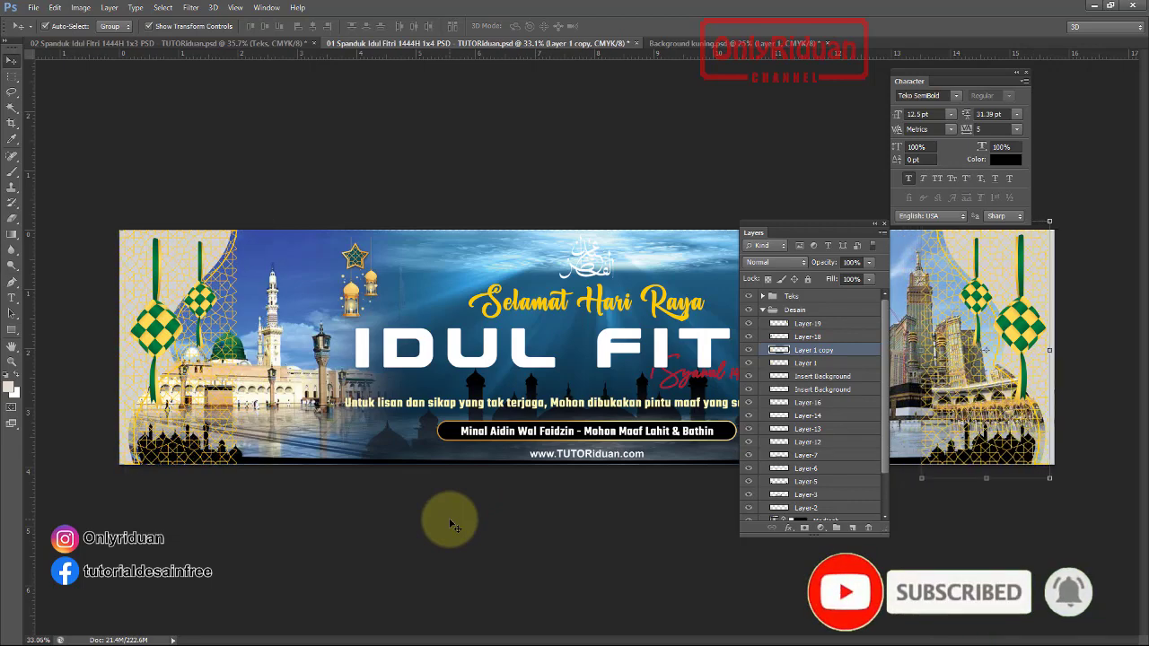
pyautogui.hotkey('shift', 'Right')
pyautogui.hotkey('shift', 'Right')
pyautogui.hotkey('shift', 'Right')
pyautogui.hotkey('shift', 'Right')
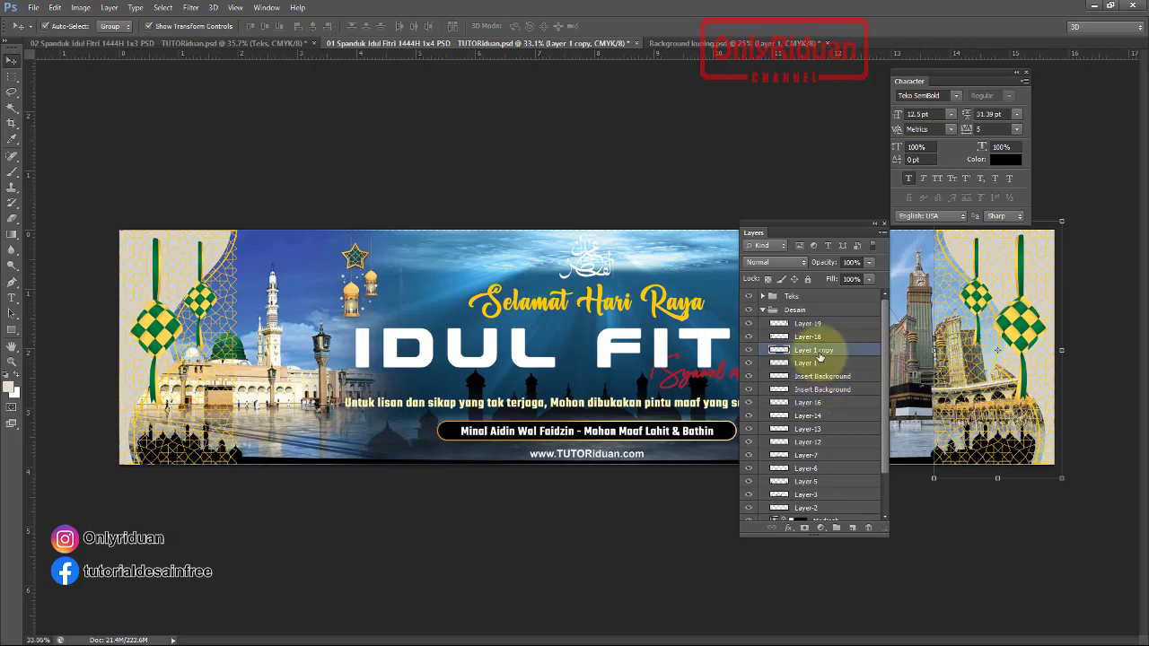
pyautogui.moveTo(820, 353)
pyautogui.mouseDown()
pyautogui.moveTo(826, 379)
pyautogui.moveTo(826, 360)
pyautogui.moveTo(805, 351)
pyautogui.moveTo(814, 382)
pyautogui.mouseUp()
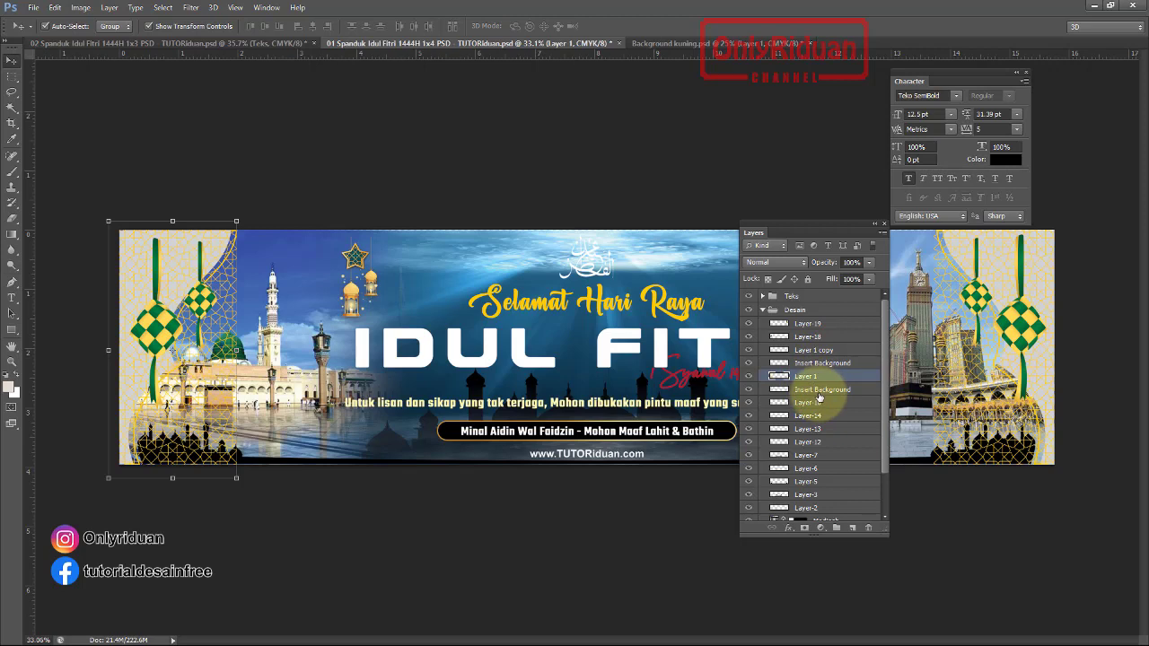
# Alt-clip Layer 1 and Layer 1 copy each into their Insert Background layers
pyautogui.press('alt')
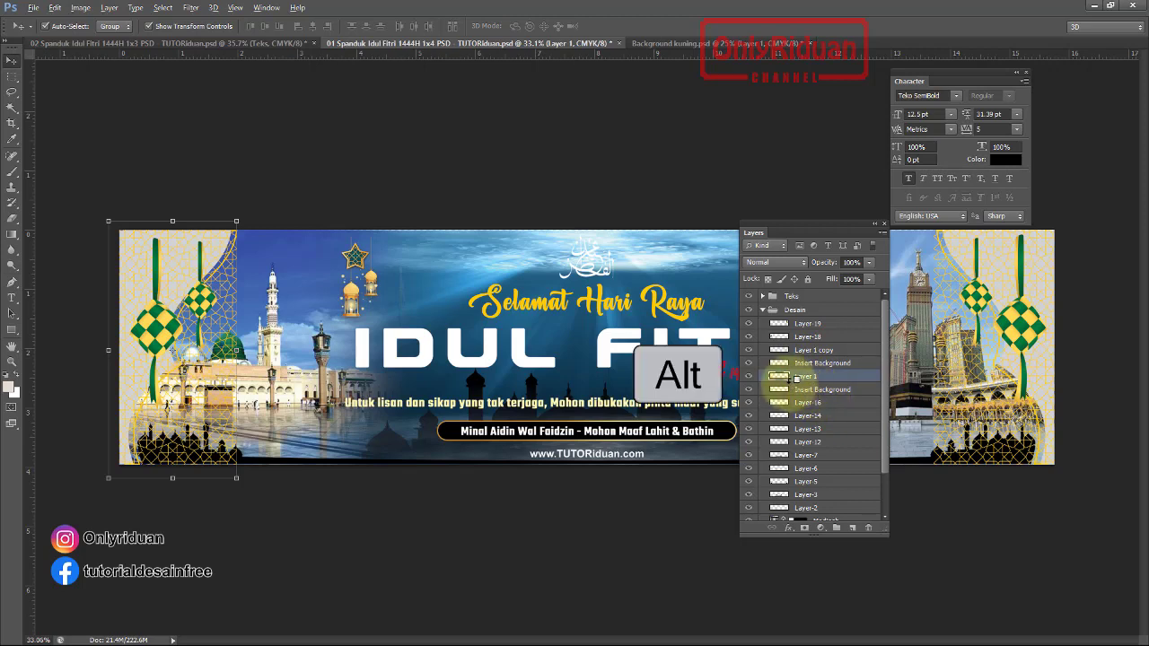
pyautogui.keyDown('alt'); pyautogui.click(787, 377); pyautogui.keyUp('alt')
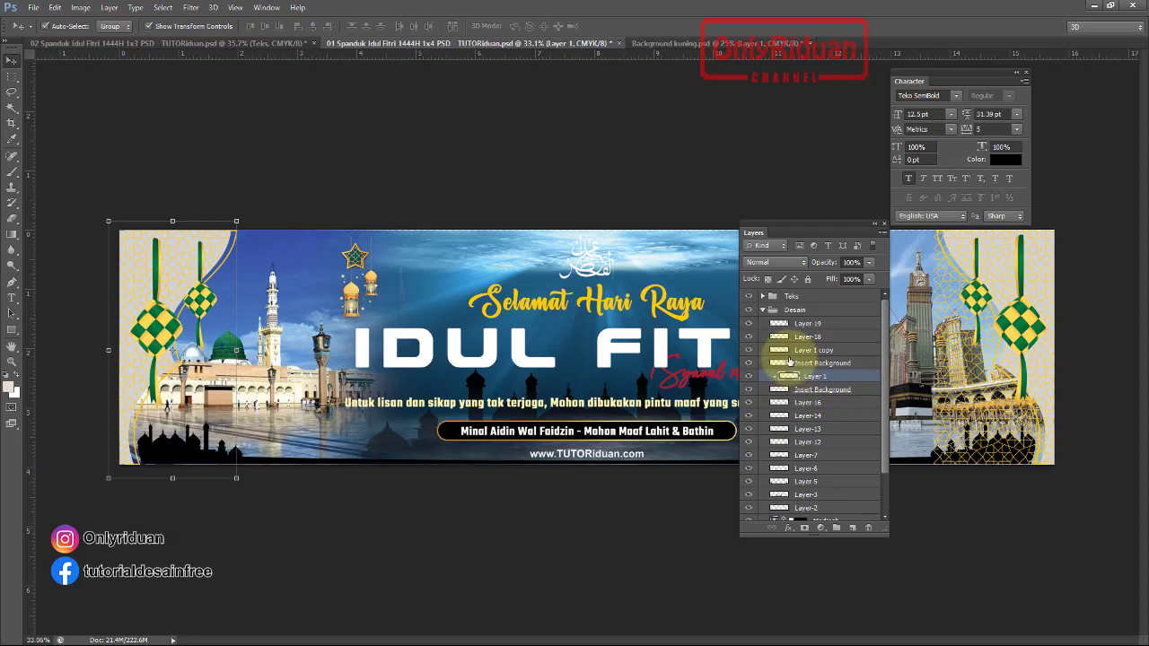
pyautogui.press('alt')
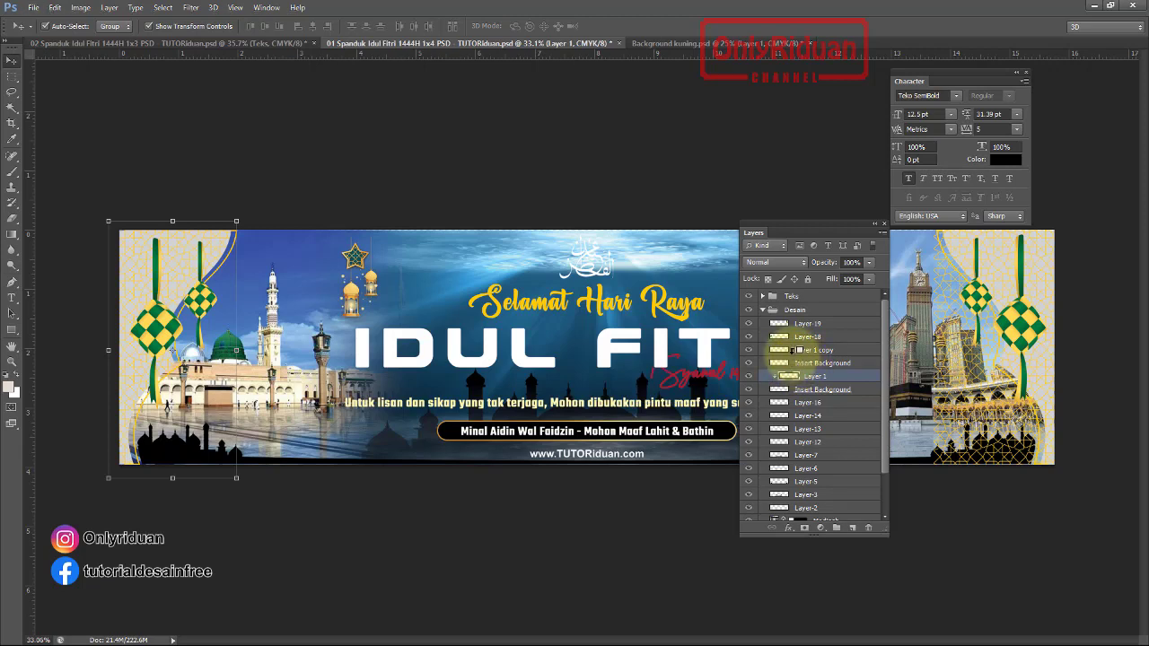
pyautogui.keyDown('alt'); pyautogui.click(795, 355); pyautogui.keyUp('alt')
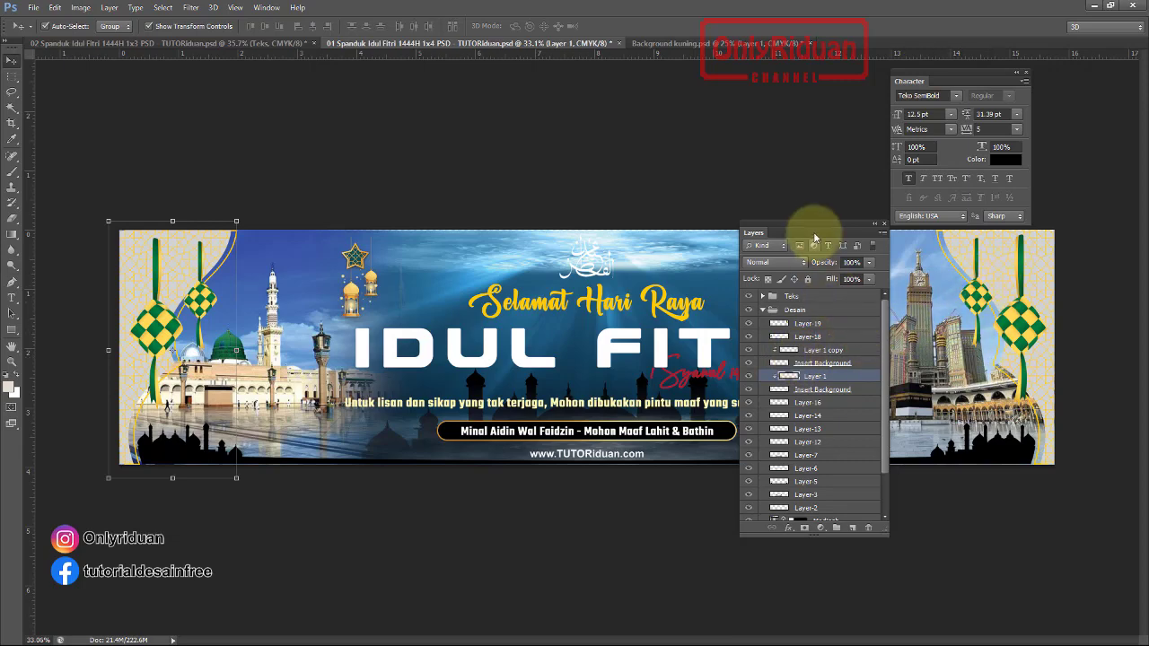
pyautogui.moveTo(814, 226); pyautogui.dragTo(971, 307)
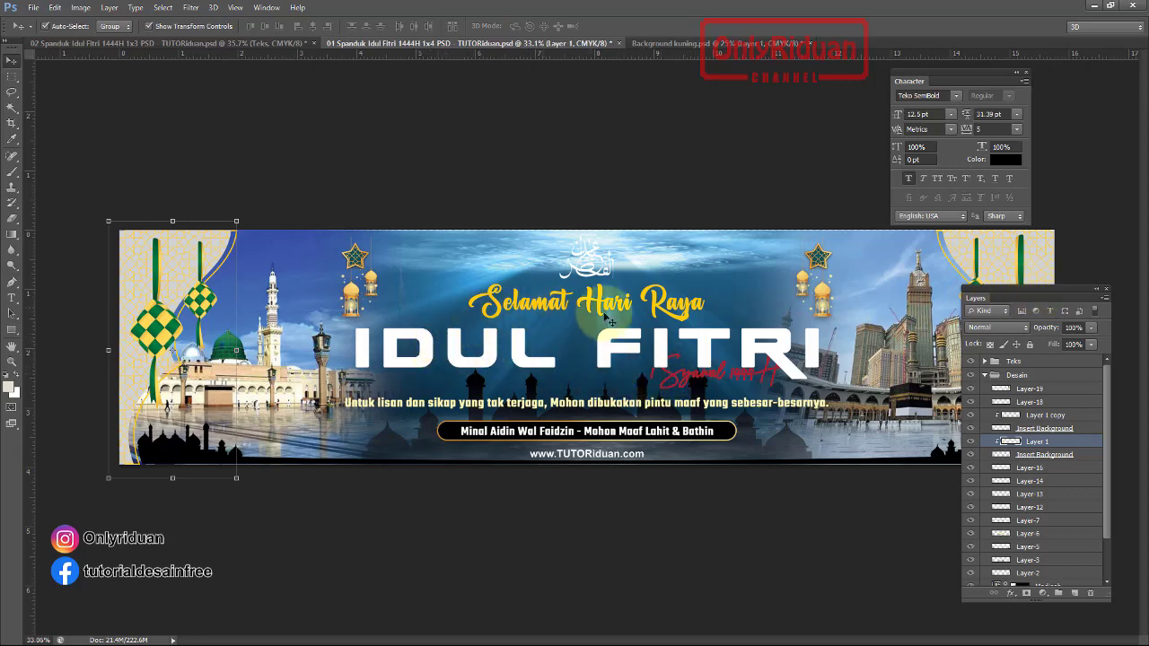
# Add a 75% opacity drop shadow to the Idul Fitri text with 24 px distance and 129° angle
pyautogui.click(984, 360)
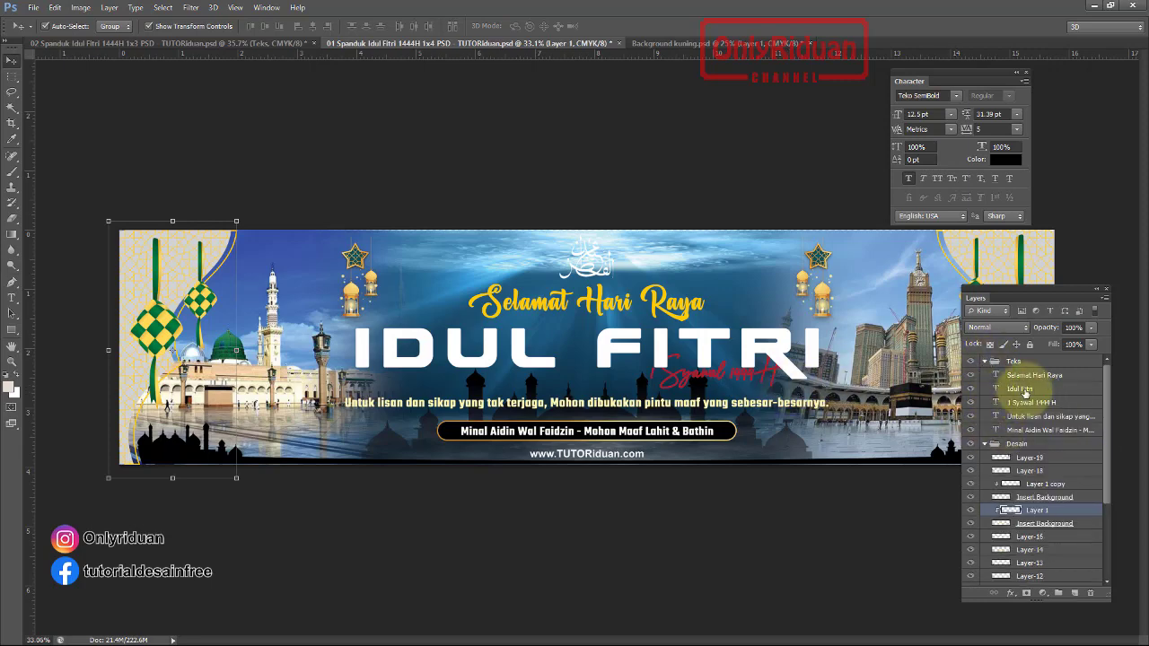
pyautogui.click(1019, 389)
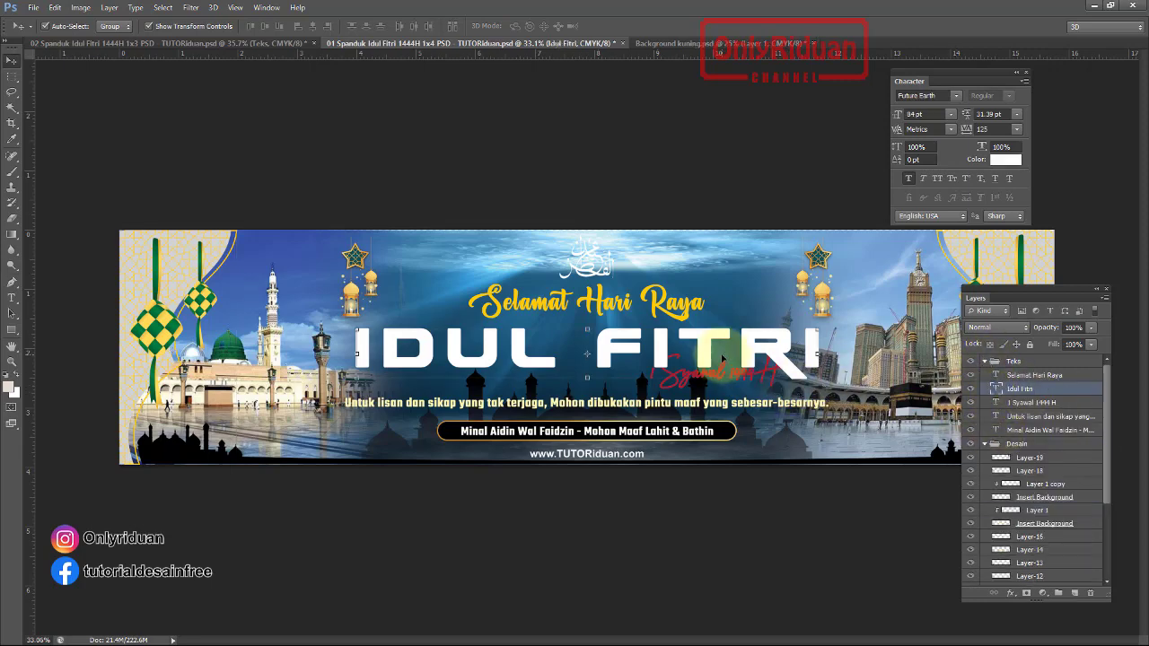
pyautogui.click(1011, 595)
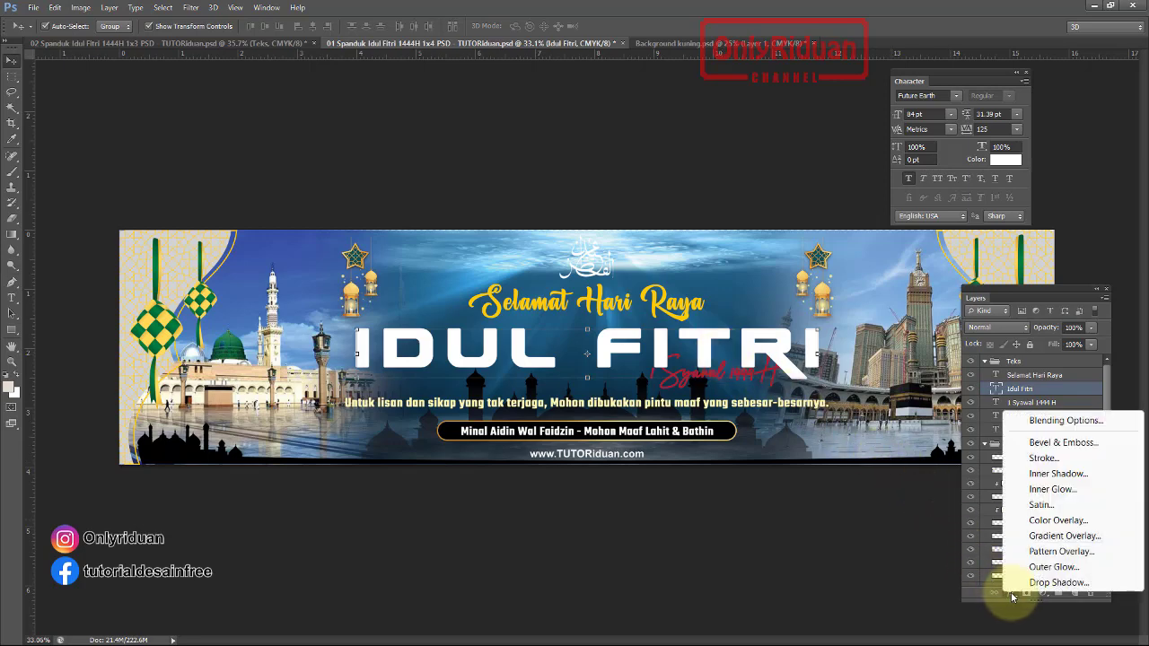
pyautogui.click(1058, 583)
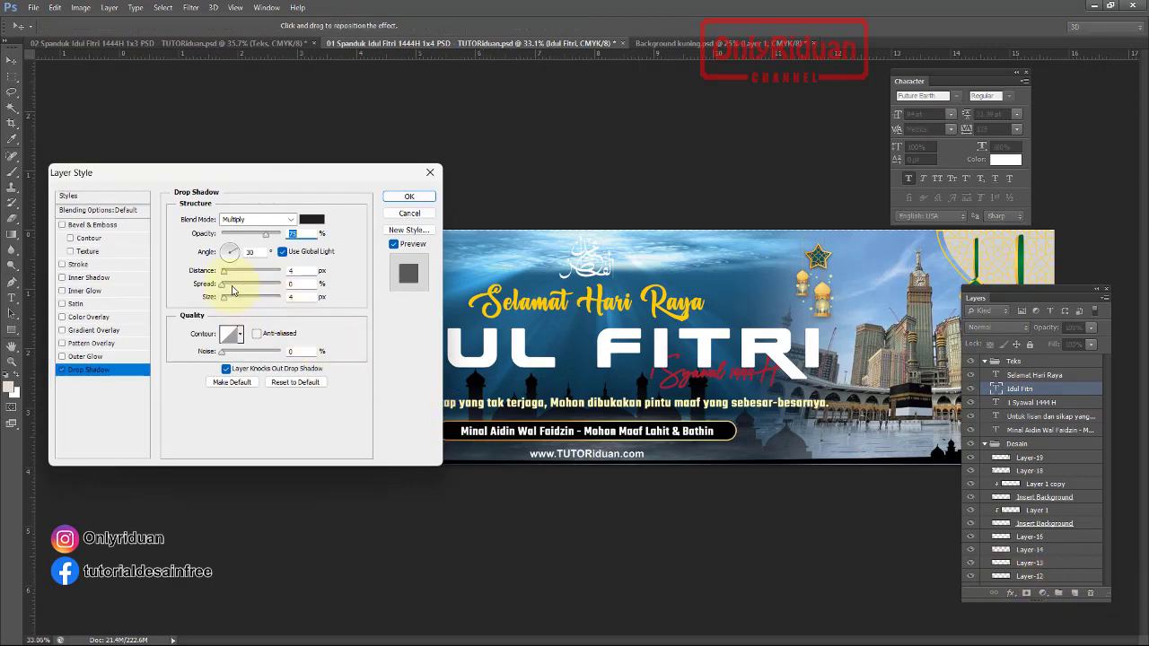
pyautogui.moveTo(224, 277); pyautogui.dragTo(238, 278)
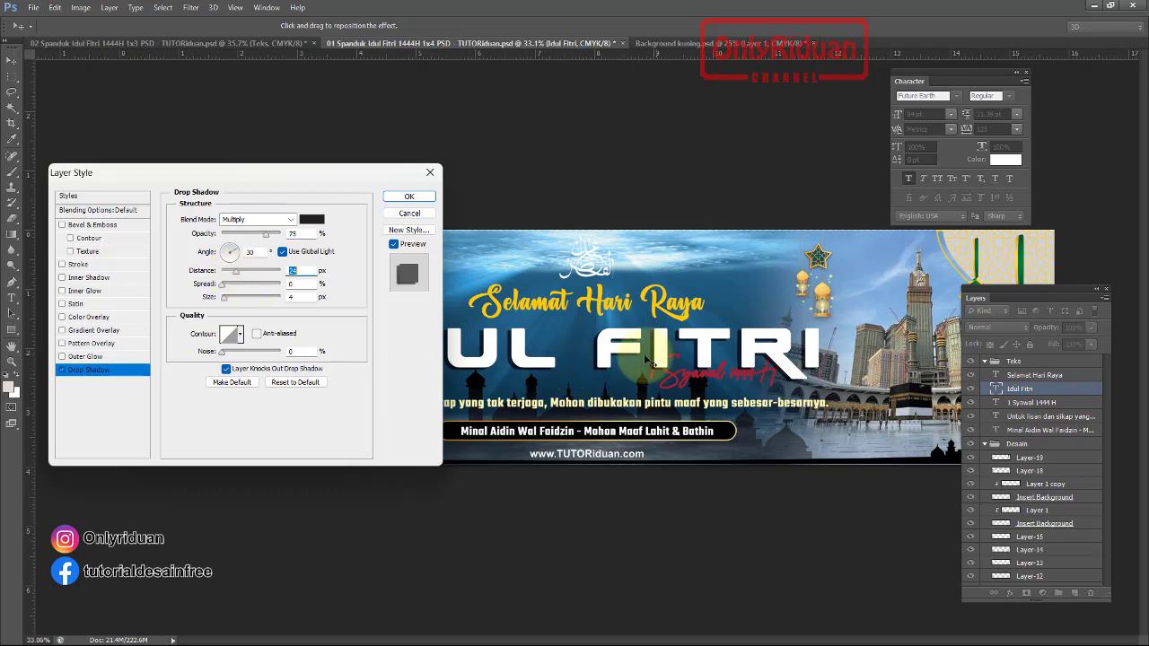
pyautogui.click(228, 254)
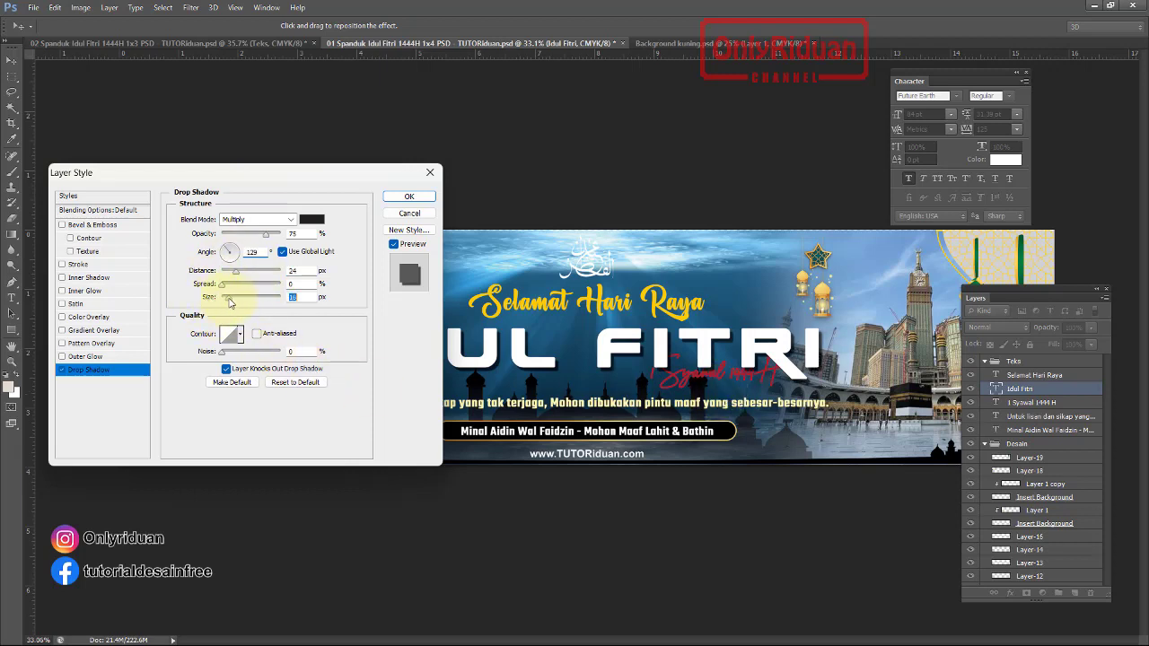
pyautogui.click(409, 197)
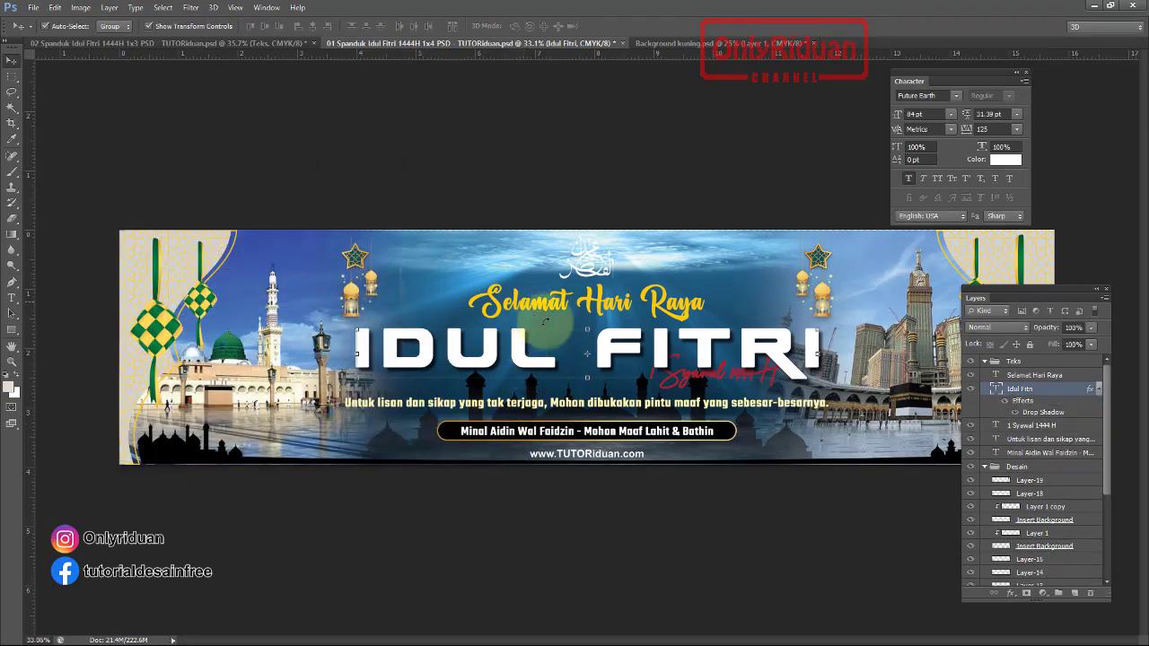
# Give Selamat Hari Raya a drop shadow with 0 px distance, 17% spread and larger size
pyautogui.click(1033, 375)
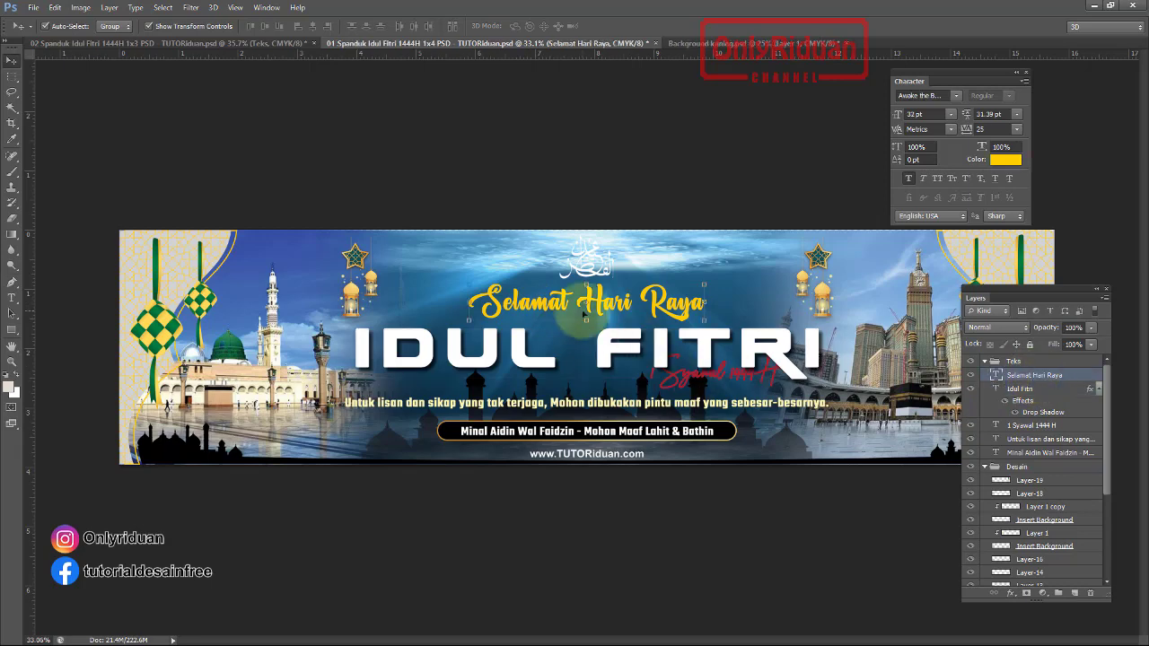
pyautogui.click(1011, 593)
pyautogui.click(1048, 586)
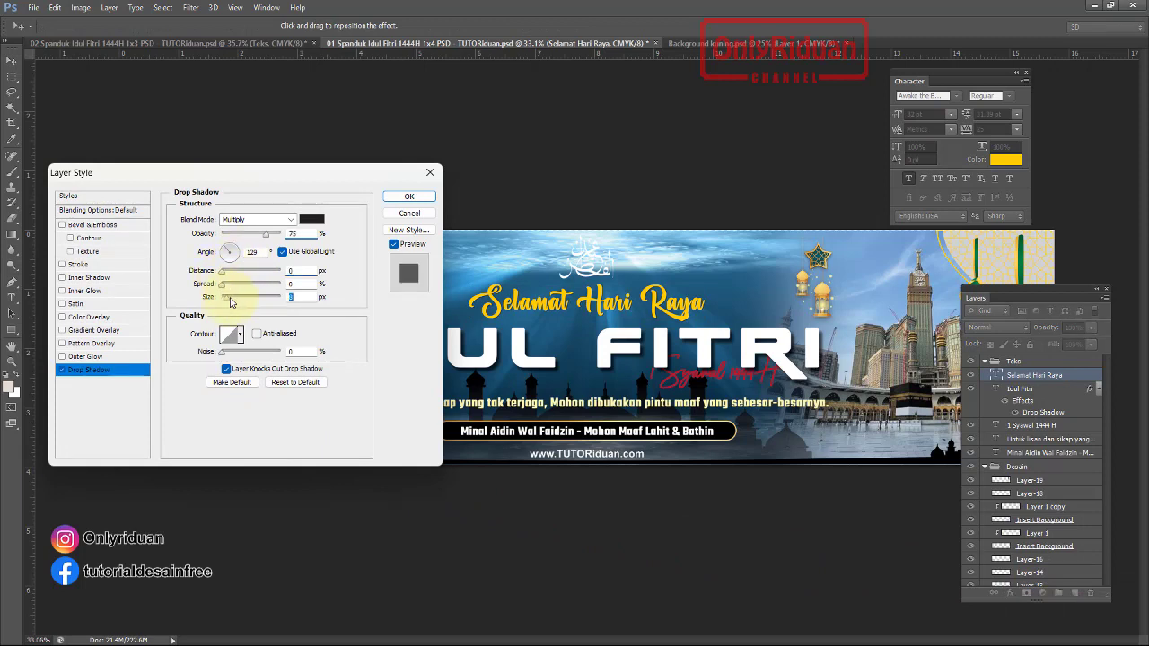
pyautogui.moveTo(230, 301); pyautogui.dragTo(233, 289)
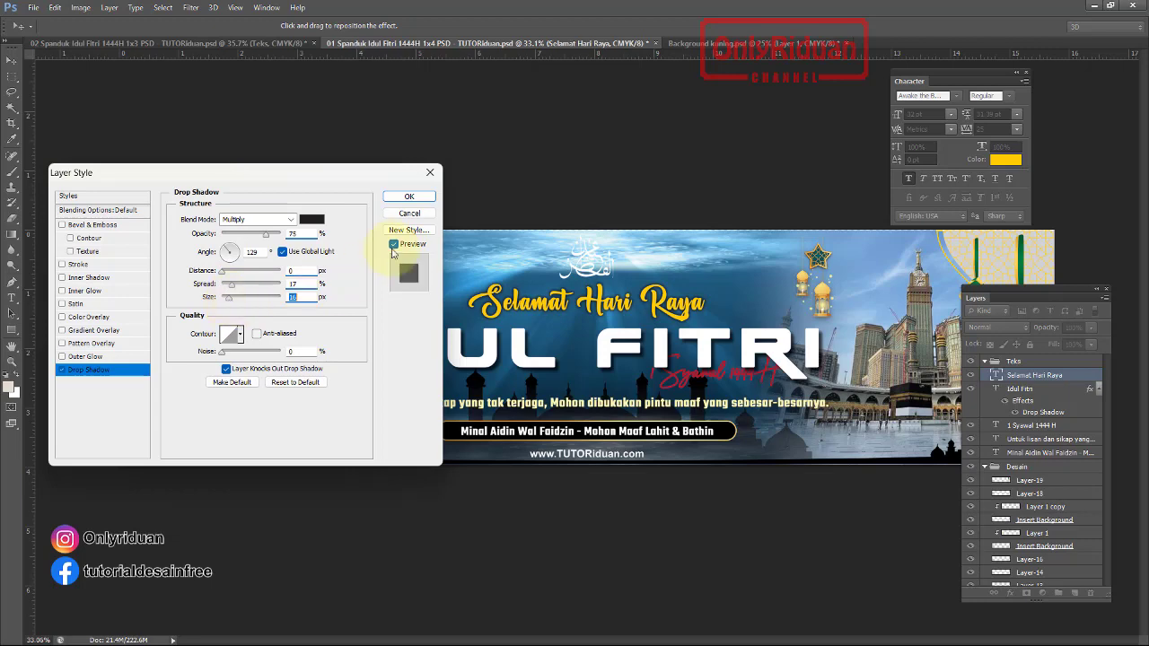
pyautogui.click(404, 197)
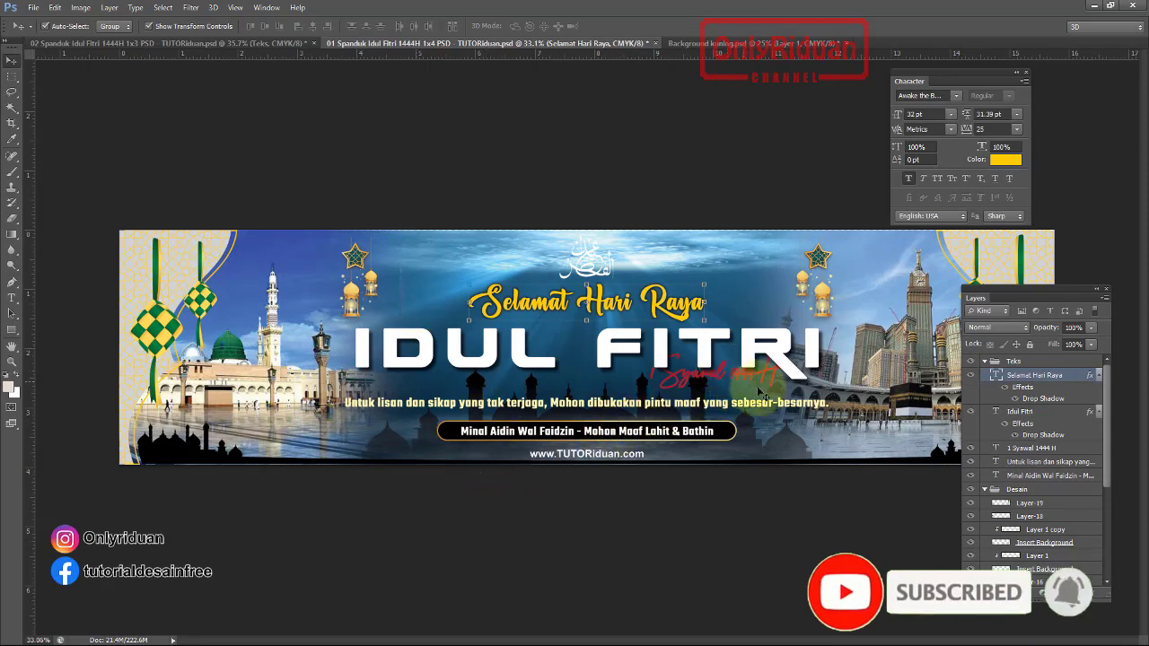
# Move the 1 Syawal 1444 H layer up and add a white ffffff stroke, size raised slightly
pyautogui.click(1030, 450)
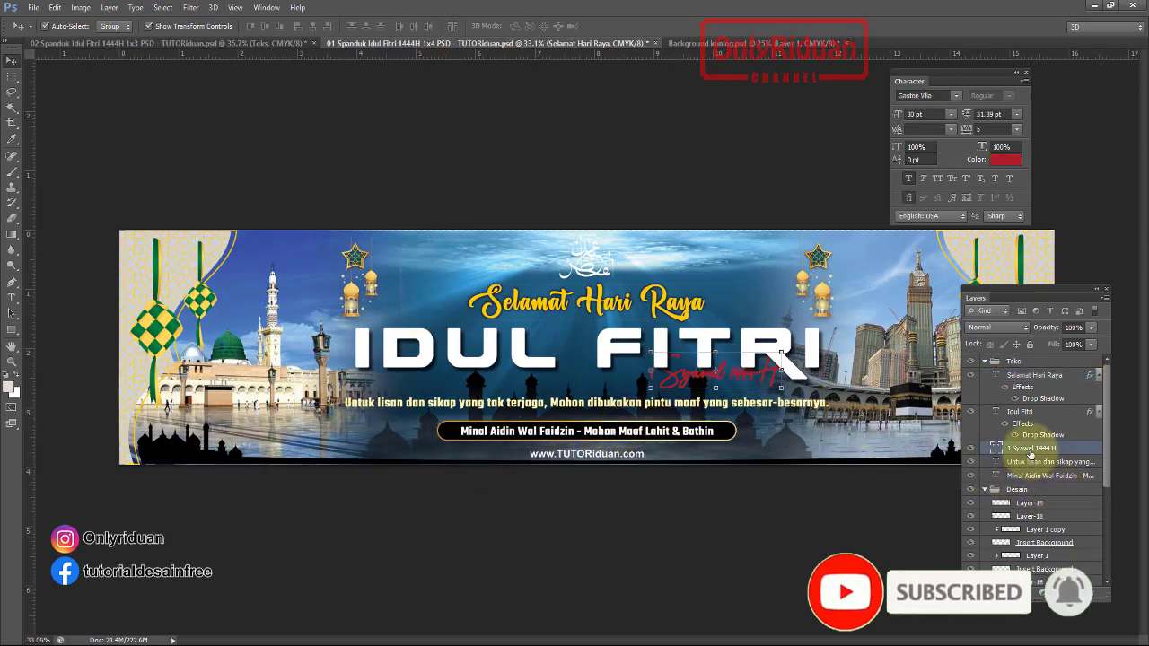
pyautogui.moveTo(1030, 451); pyautogui.dragTo(1037, 409)
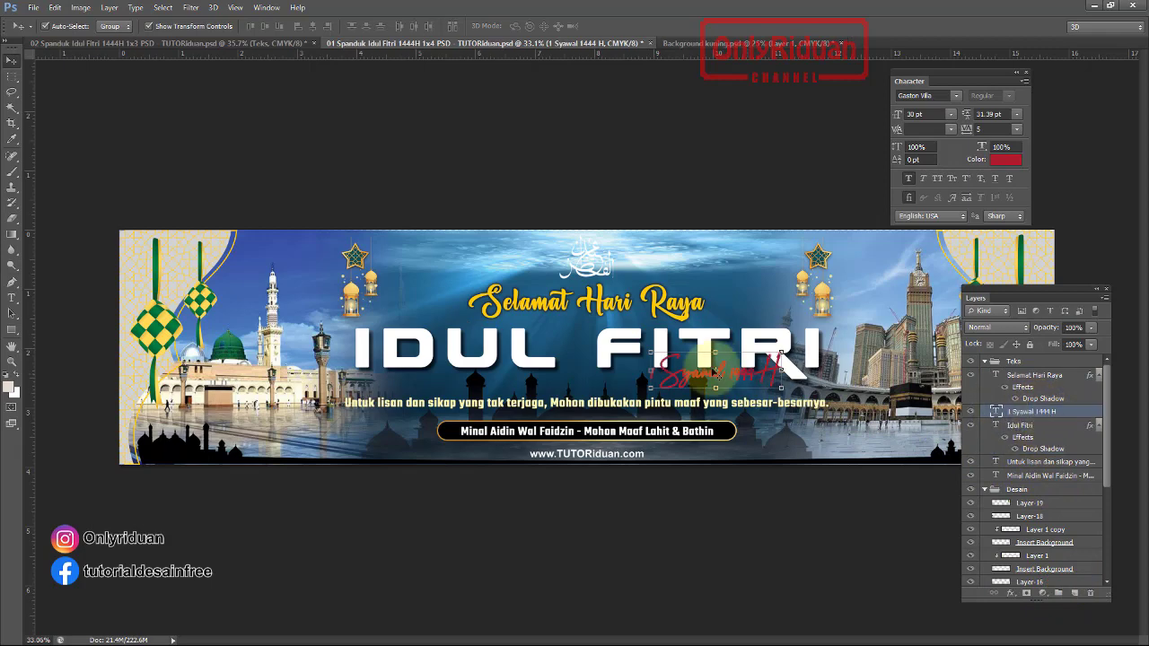
pyautogui.click(1012, 593)
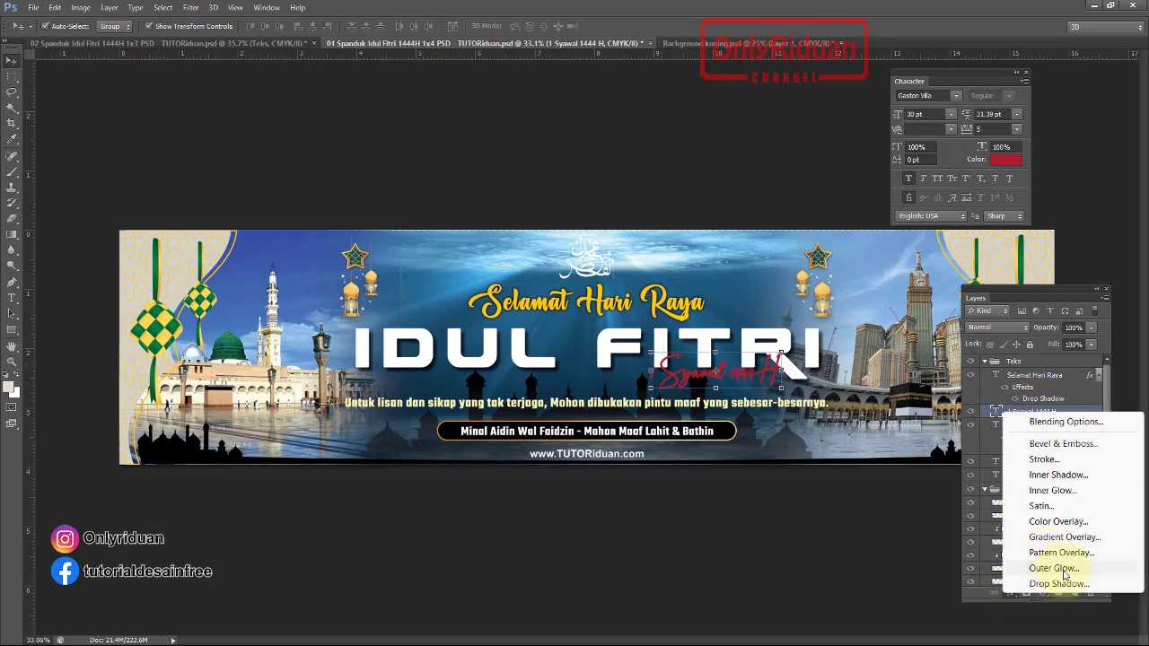
pyautogui.click(1052, 461)
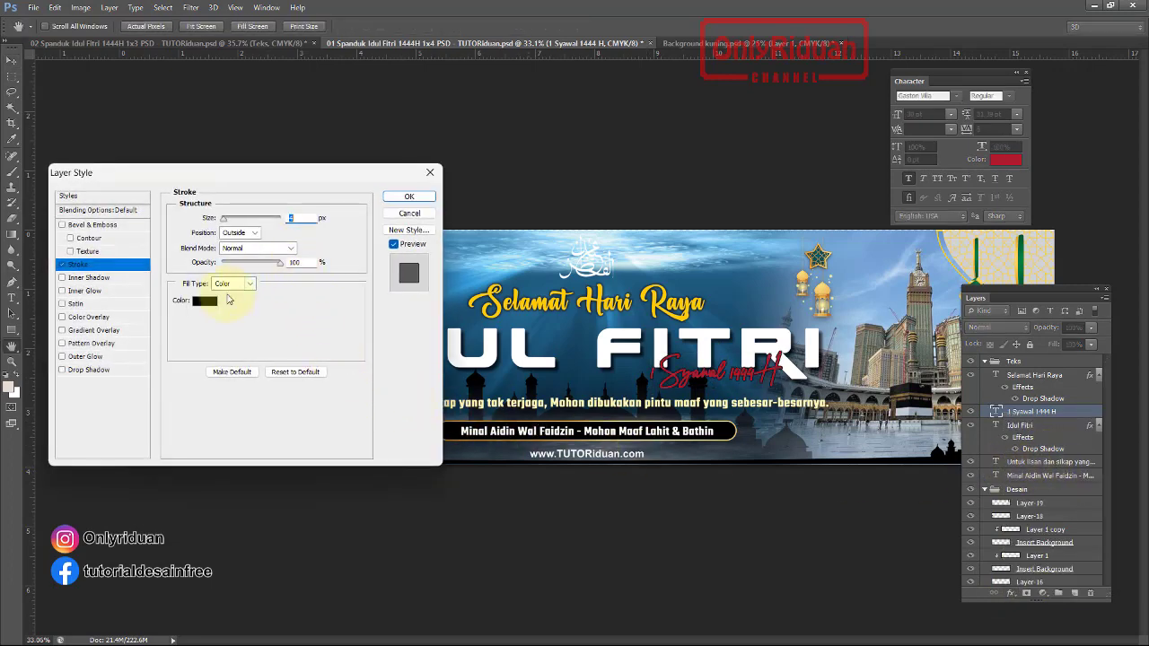
pyautogui.click(205, 302)
pyautogui.moveTo(200, 423); pyautogui.dragTo(146, 359)
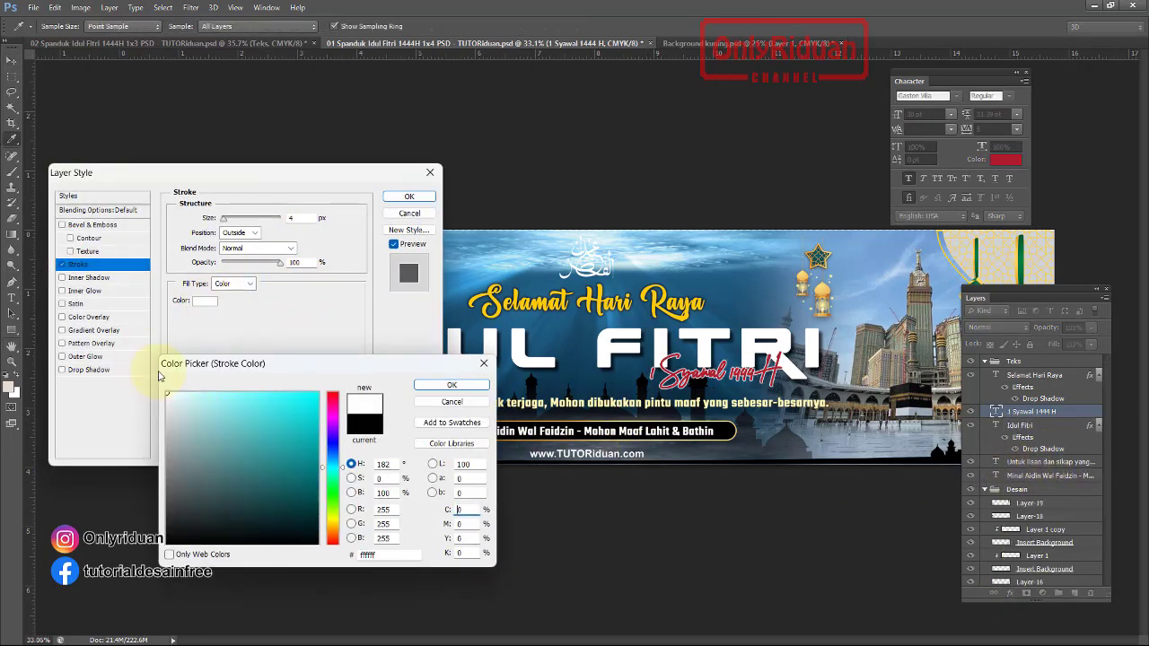
pyautogui.click(431, 385)
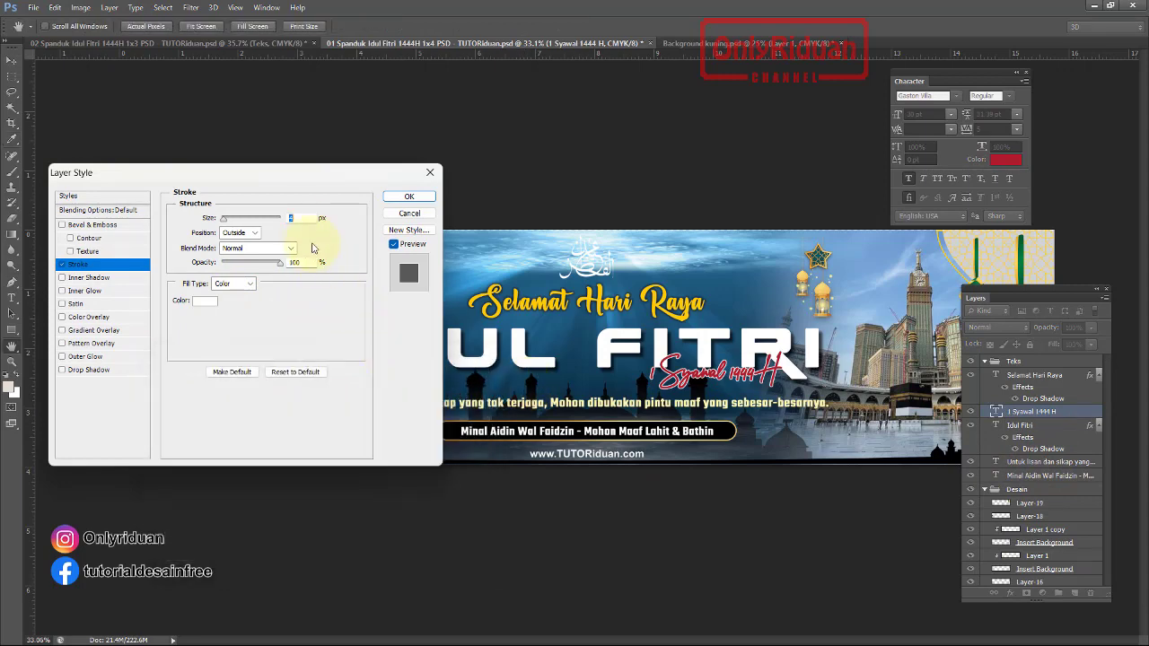
pyautogui.press('Up')
pyautogui.press('Up')
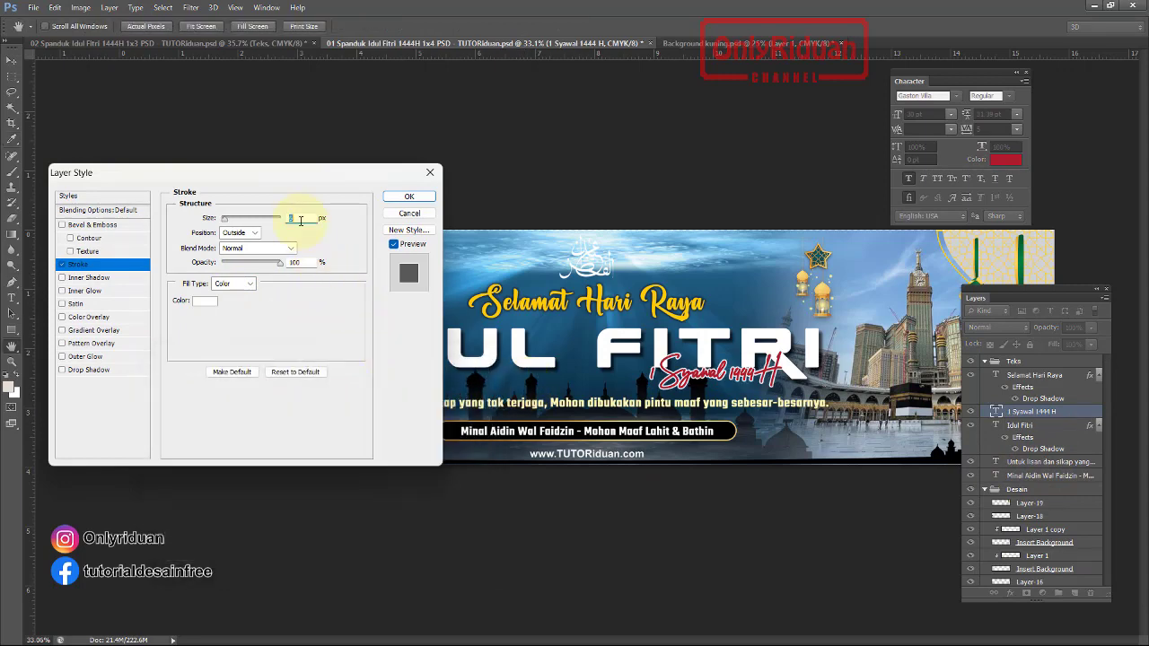
pyautogui.press('Up')
pyautogui.press('Up')
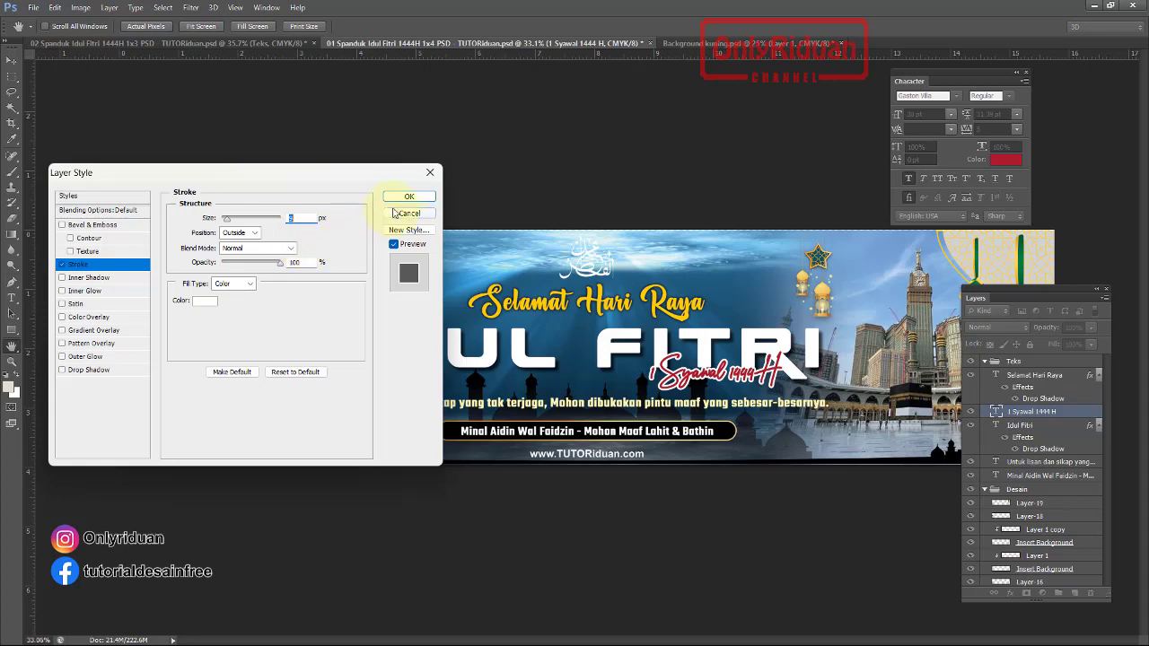
pyautogui.click(408, 196)
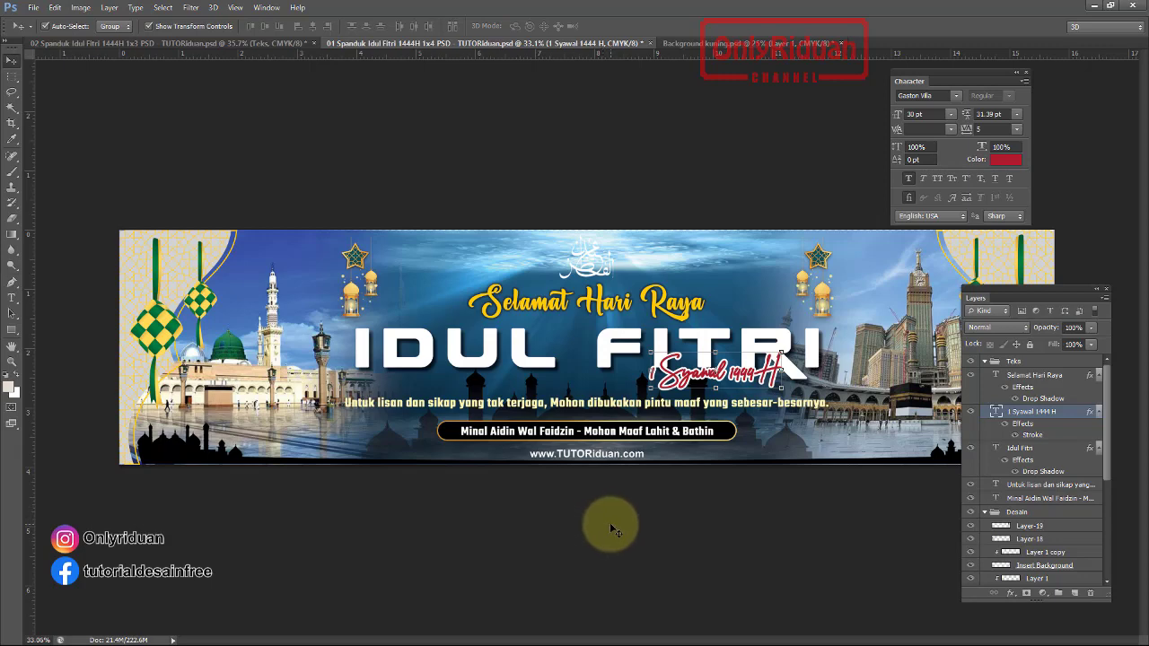
# Open Background.psd from the Materi Spanduk files alongside the 1x3 banner
pyautogui.click(176, 43)
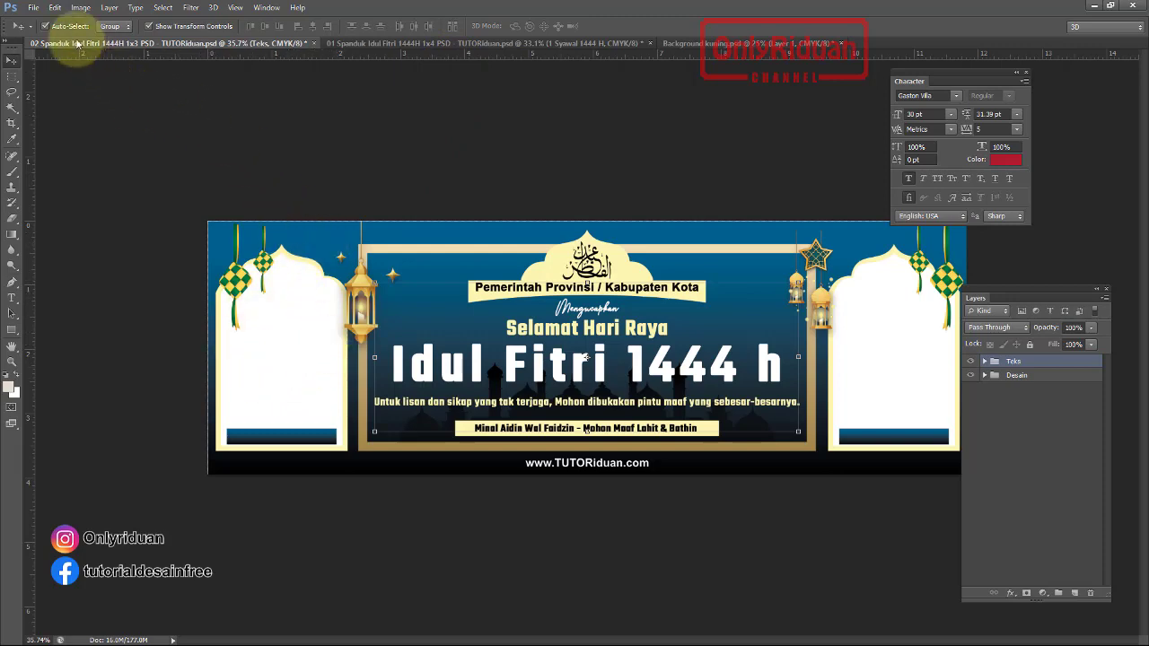
pyautogui.click(33, 7)
pyautogui.click(40, 32)
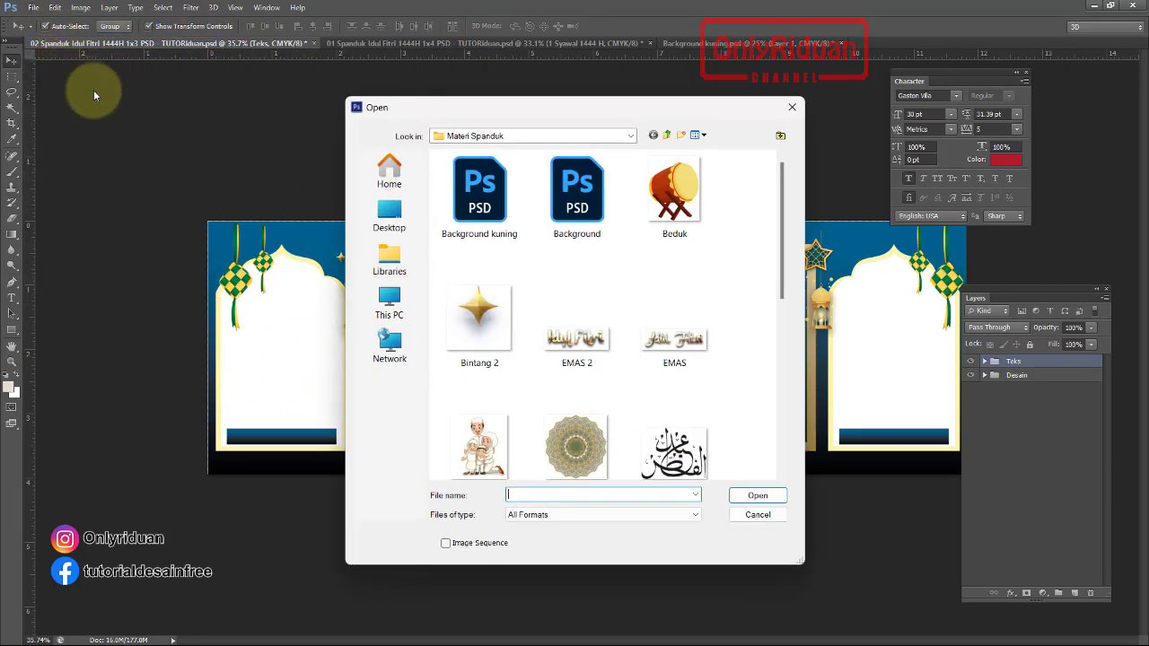
pyautogui.click(577, 193)
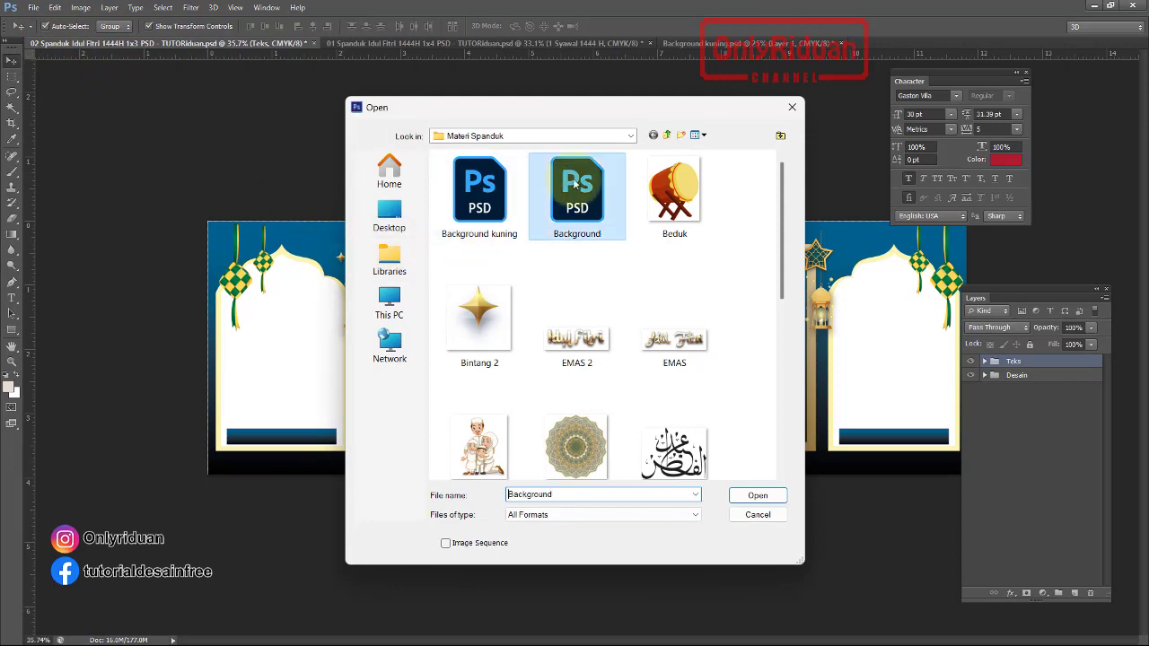
pyautogui.click(768, 499)
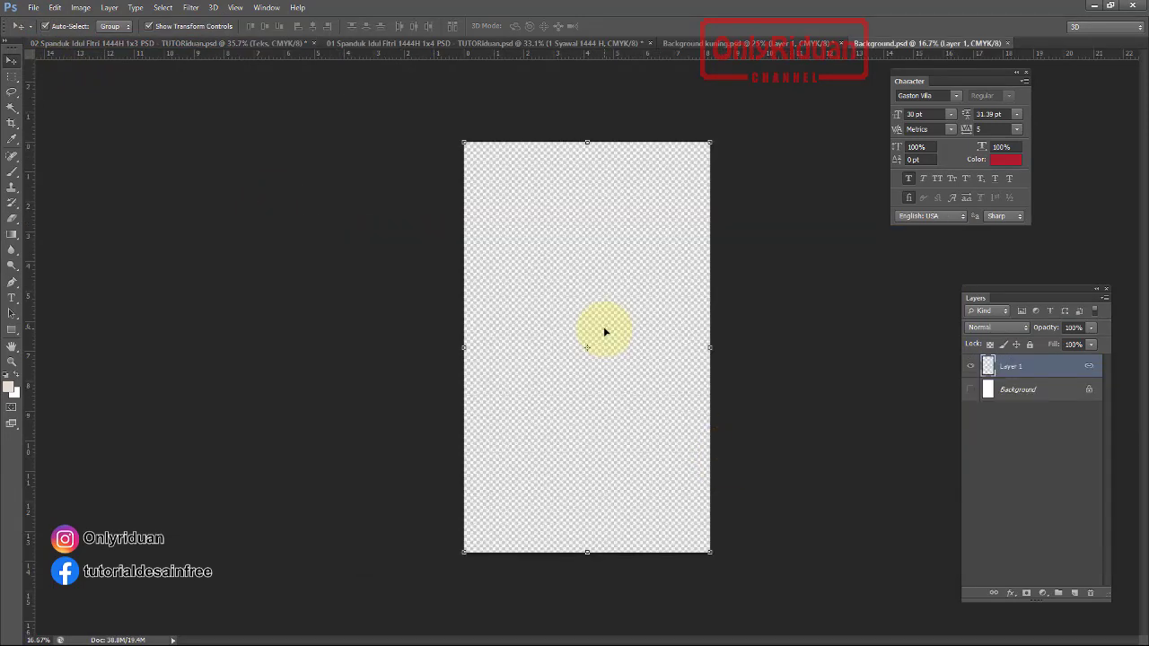
# Show Background's layer, copy the whole pattern canvas, and return to the 1x3 banner
pyautogui.click(970, 388)
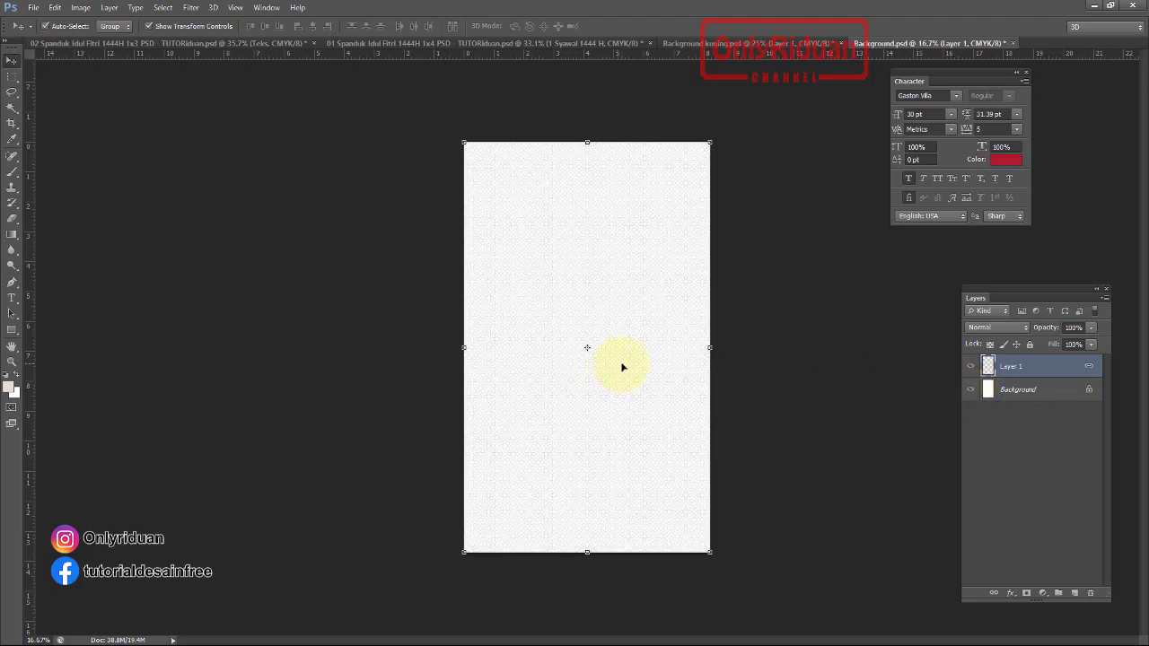
pyautogui.hotkey('ctrl', 'a')
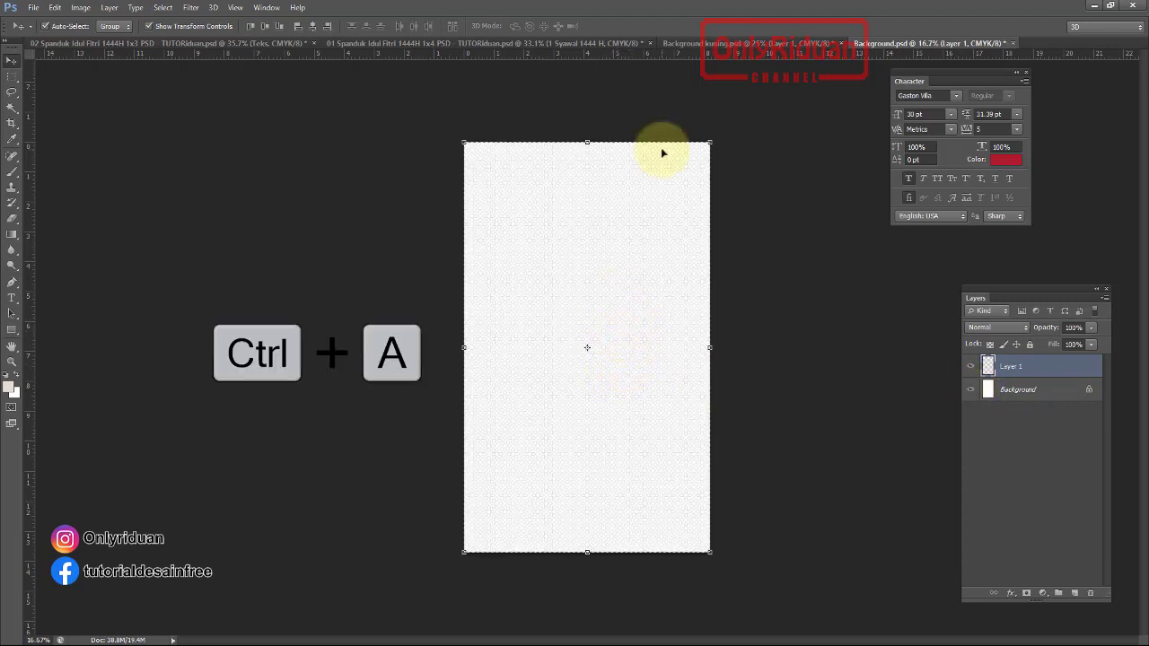
pyautogui.hotkey('ctrl', 'c')
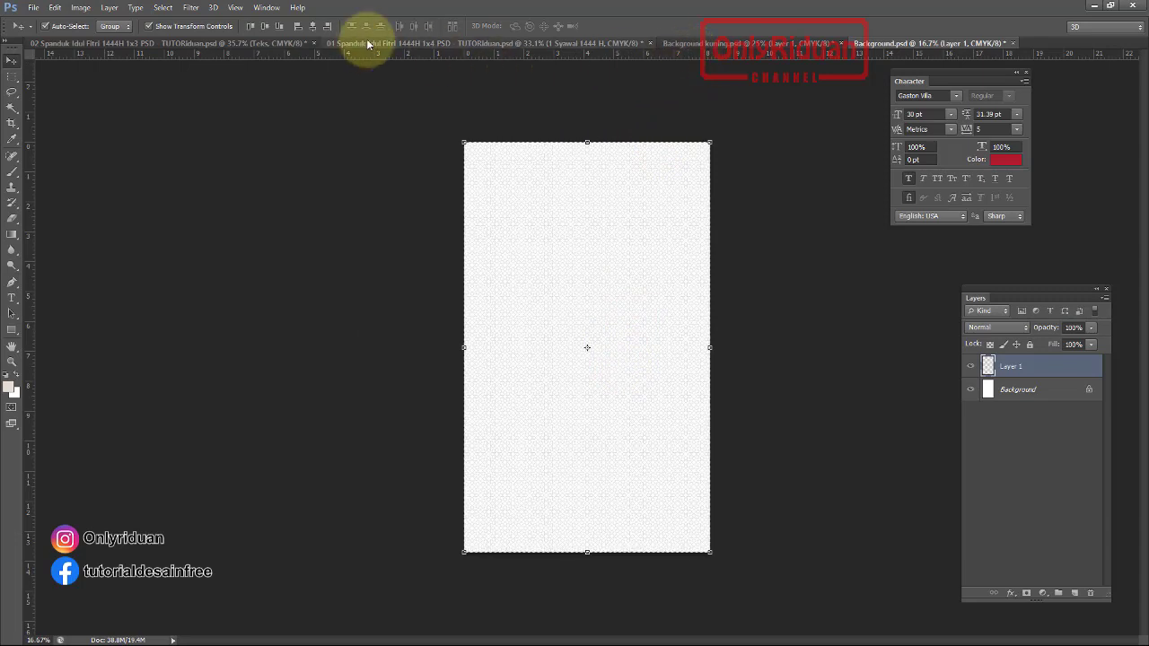
pyautogui.click(244, 41)
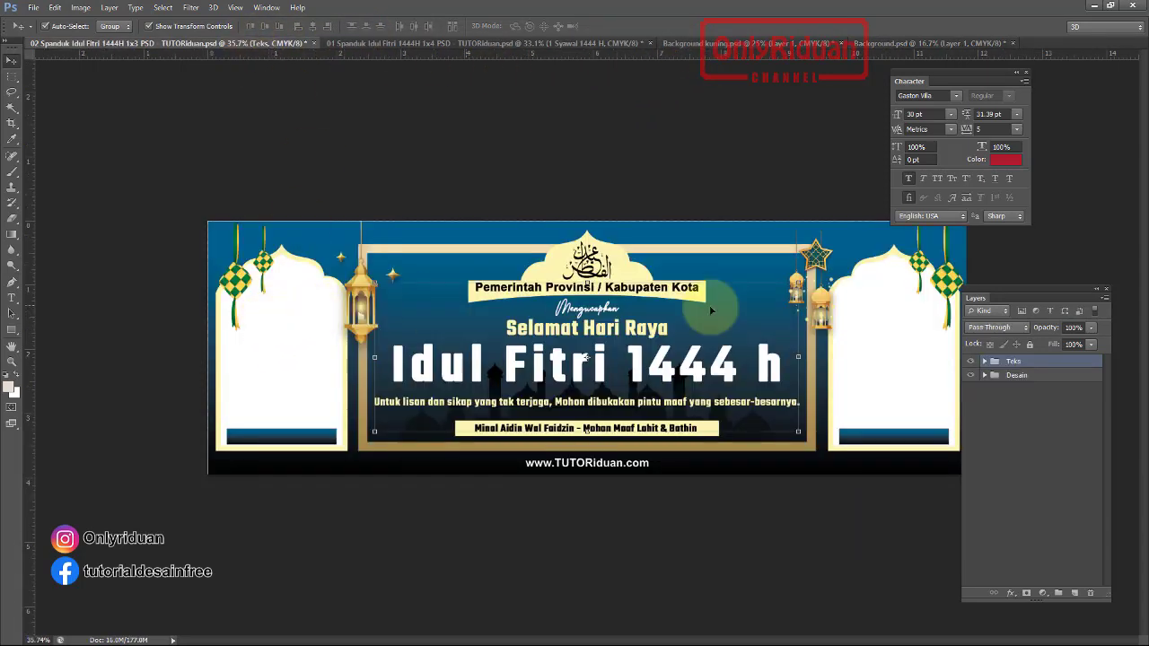
# Paste the pattern above the Insert Background layer inside the Desain group
pyautogui.click(984, 375)
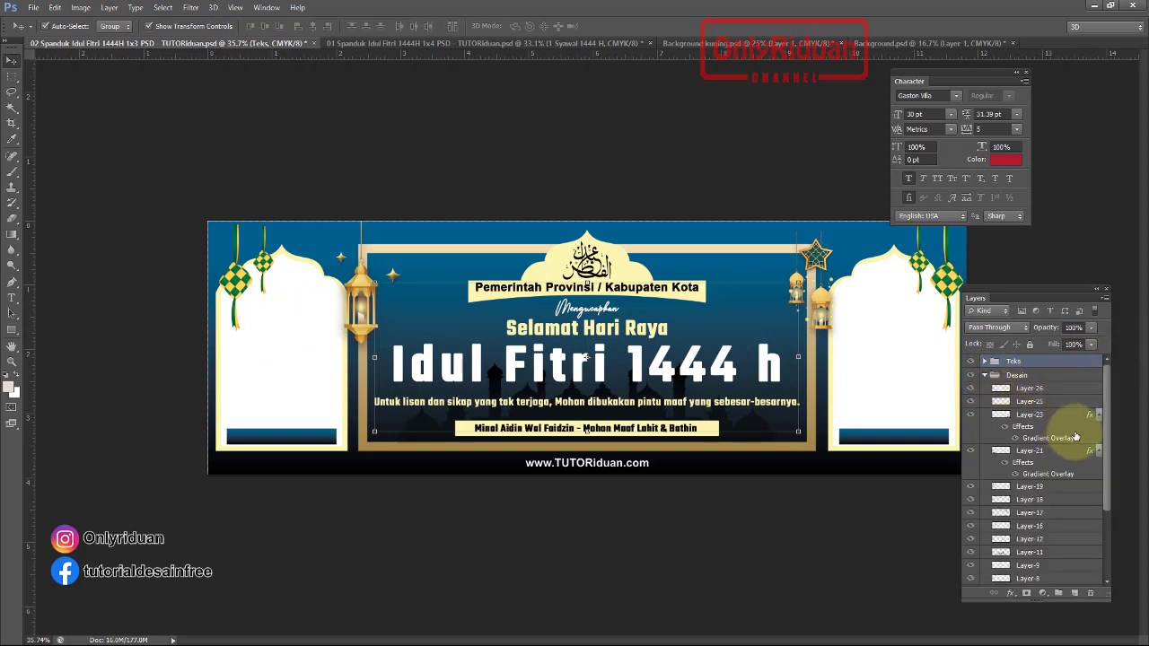
pyautogui.scroll(-2, 1090, 441)
pyautogui.scroll(-2, 1089, 441)
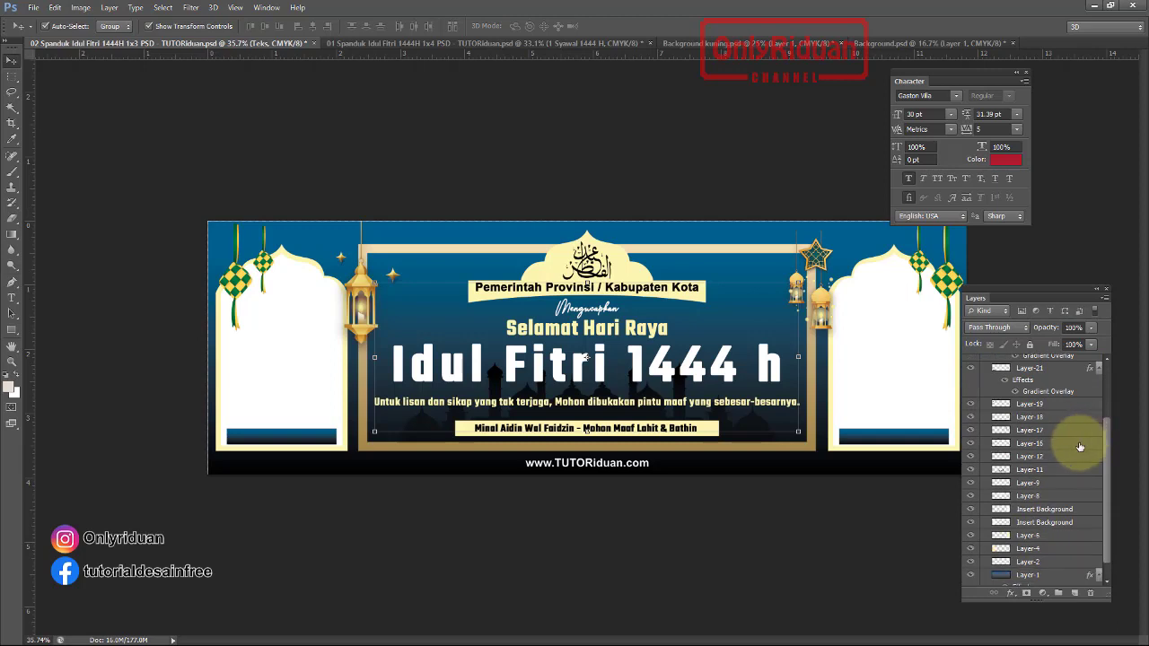
pyautogui.click(1042, 508)
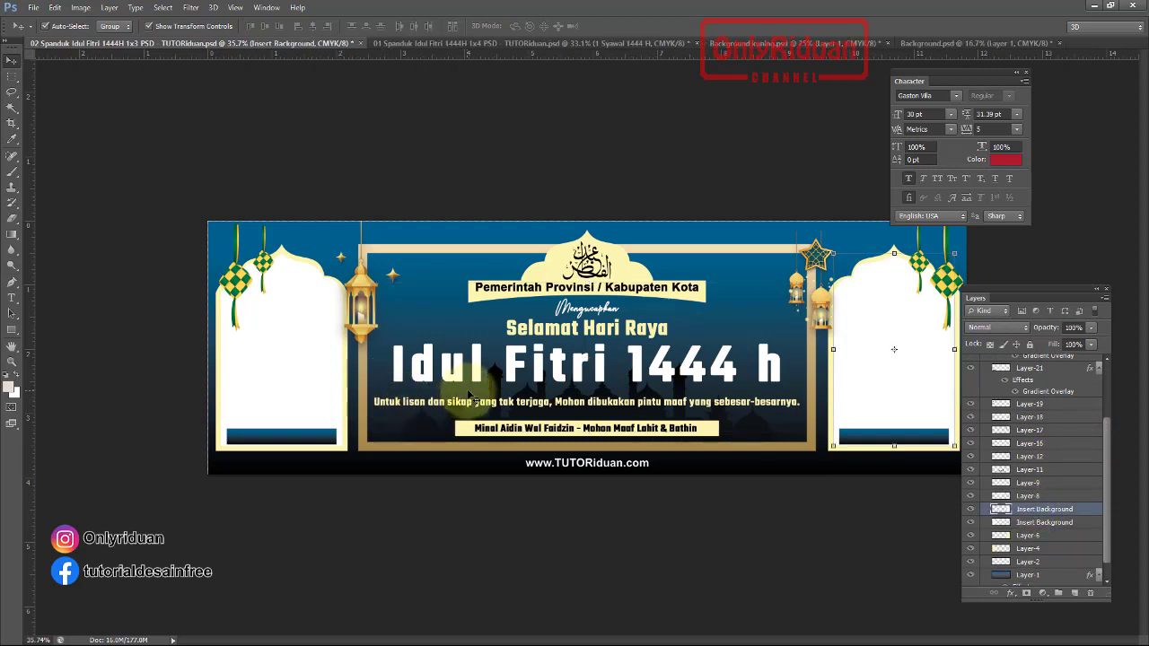
pyautogui.hotkey('ctrl', 'v')
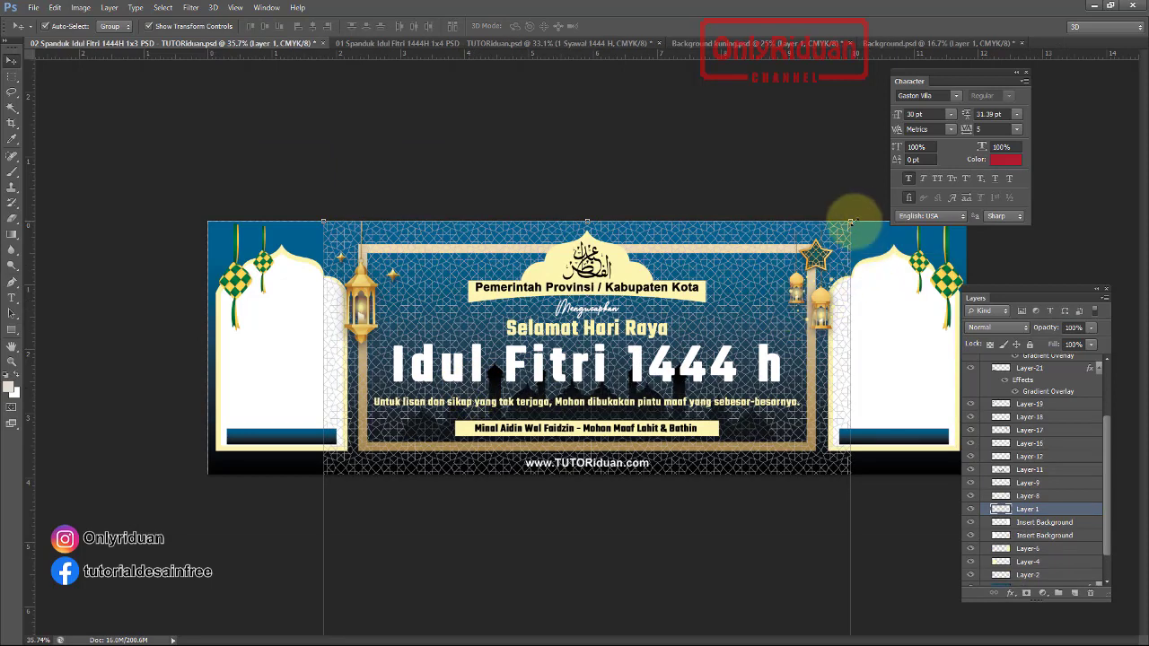
# Scale the pasted pattern to about 30% over the left arch panel and commit it
pyautogui.moveTo(849, 221); pyautogui.dragTo(616, 385)
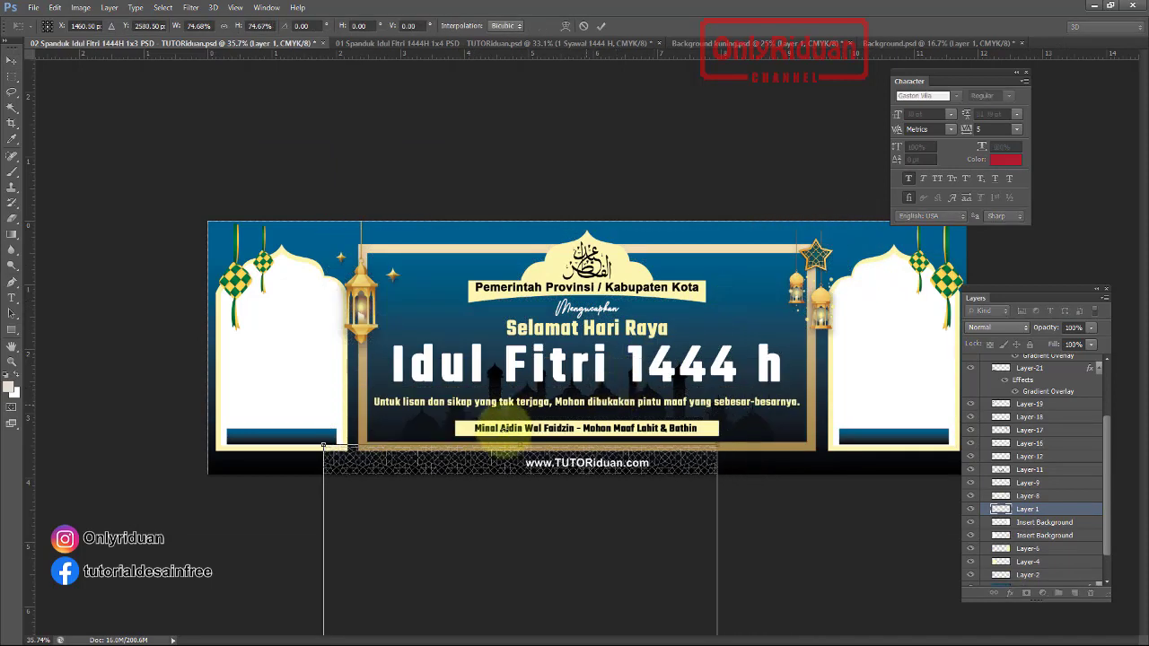
pyautogui.moveTo(458, 472); pyautogui.dragTo(479, 256)
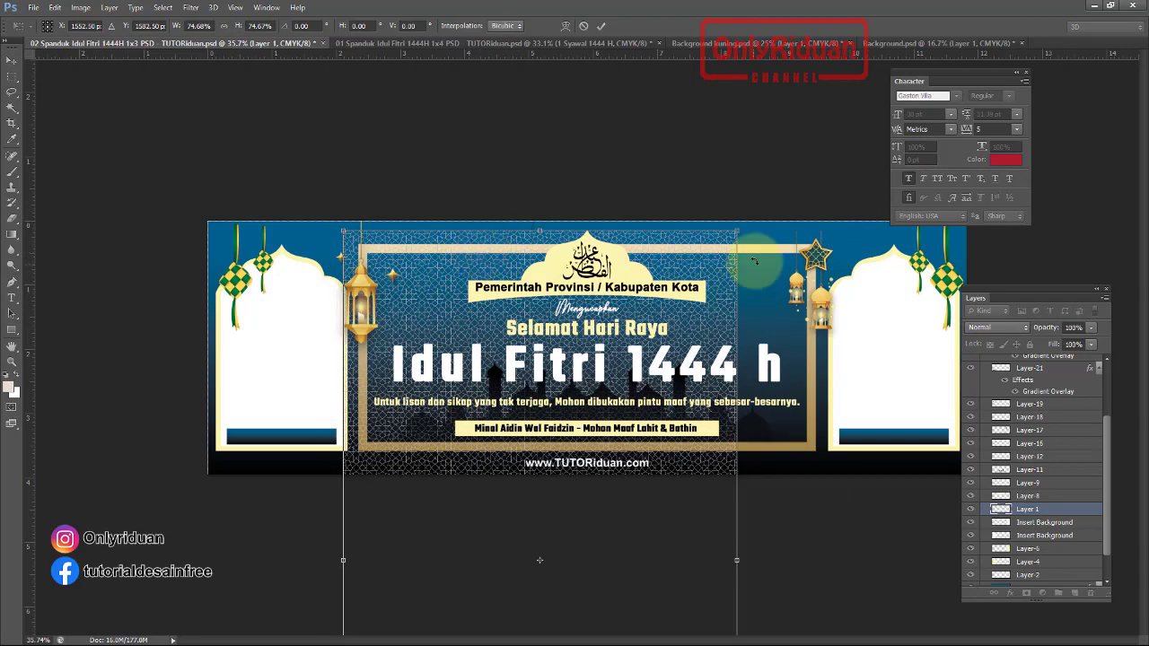
pyautogui.moveTo(736, 230); pyautogui.dragTo(492, 406)
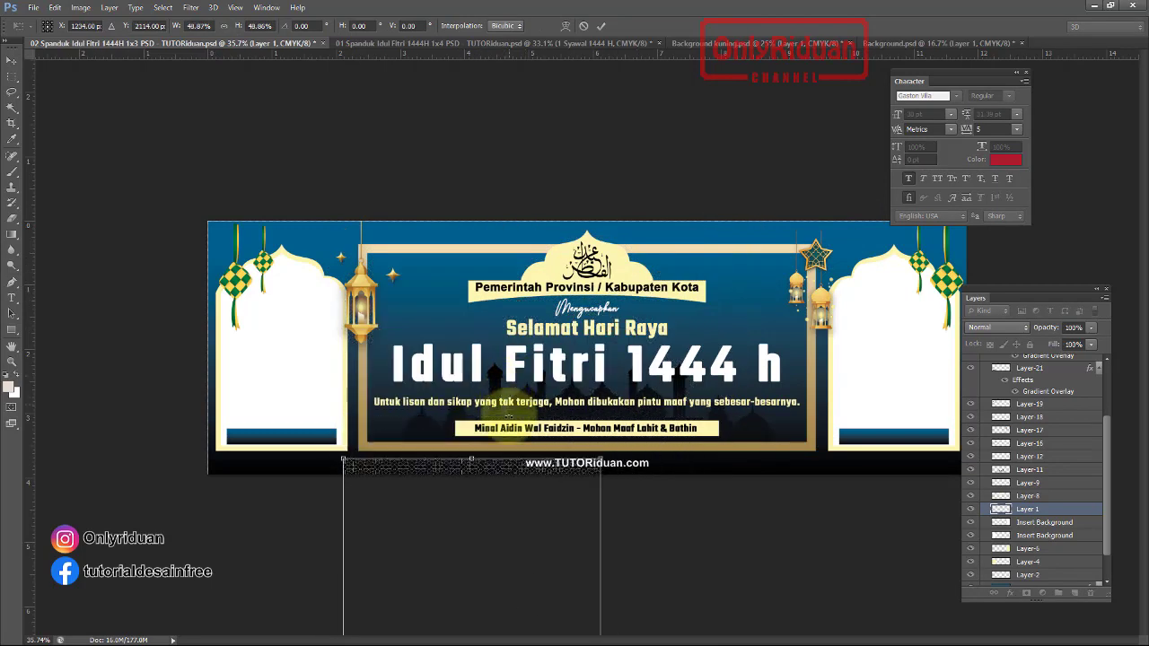
pyautogui.moveTo(436, 487)
pyautogui.mouseDown()
pyautogui.moveTo(341, 235)
pyautogui.moveTo(296, 198)
pyautogui.mouseUp()
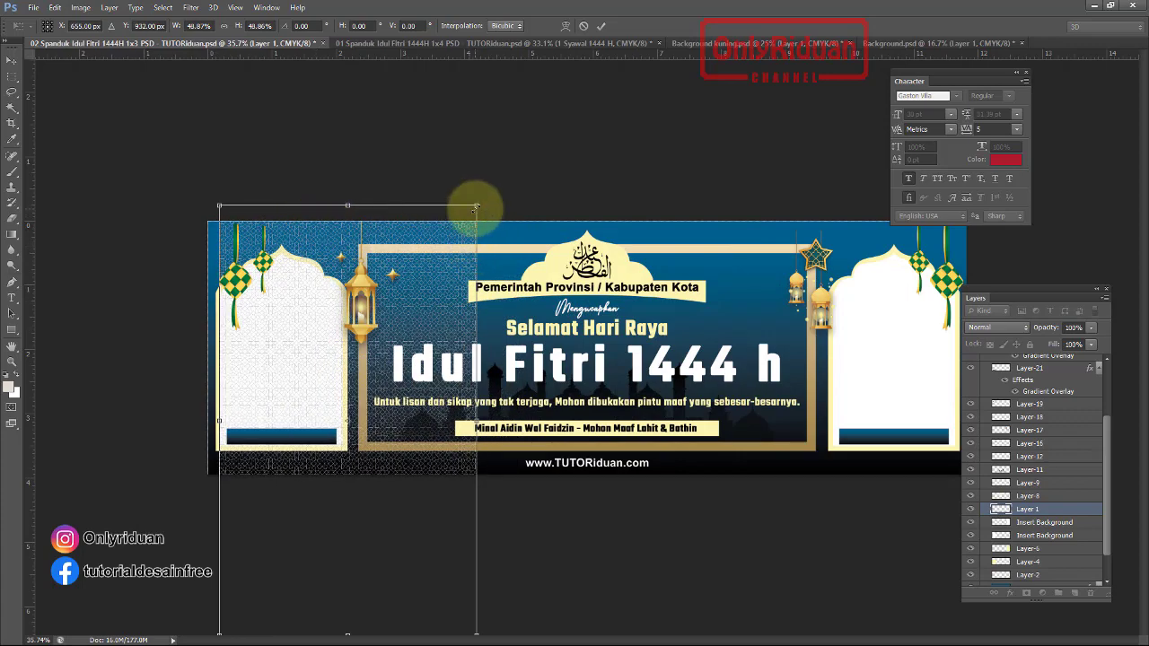
pyautogui.moveTo(475, 206); pyautogui.dragTo(376, 370)
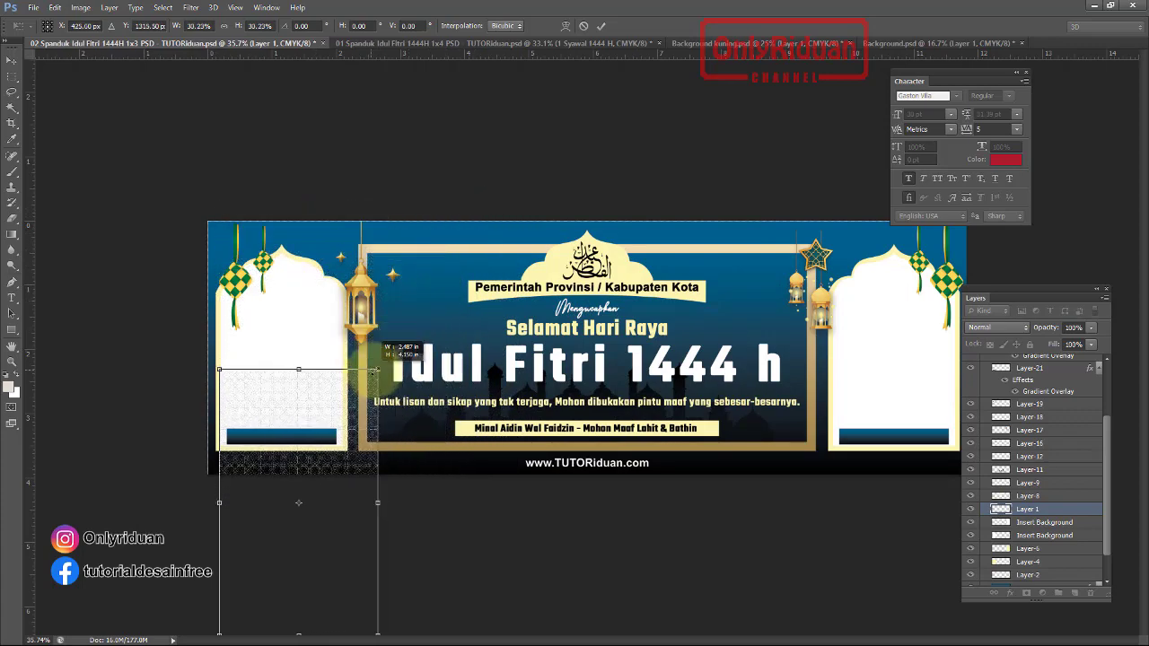
pyautogui.moveTo(332, 461); pyautogui.dragTo(325, 300)
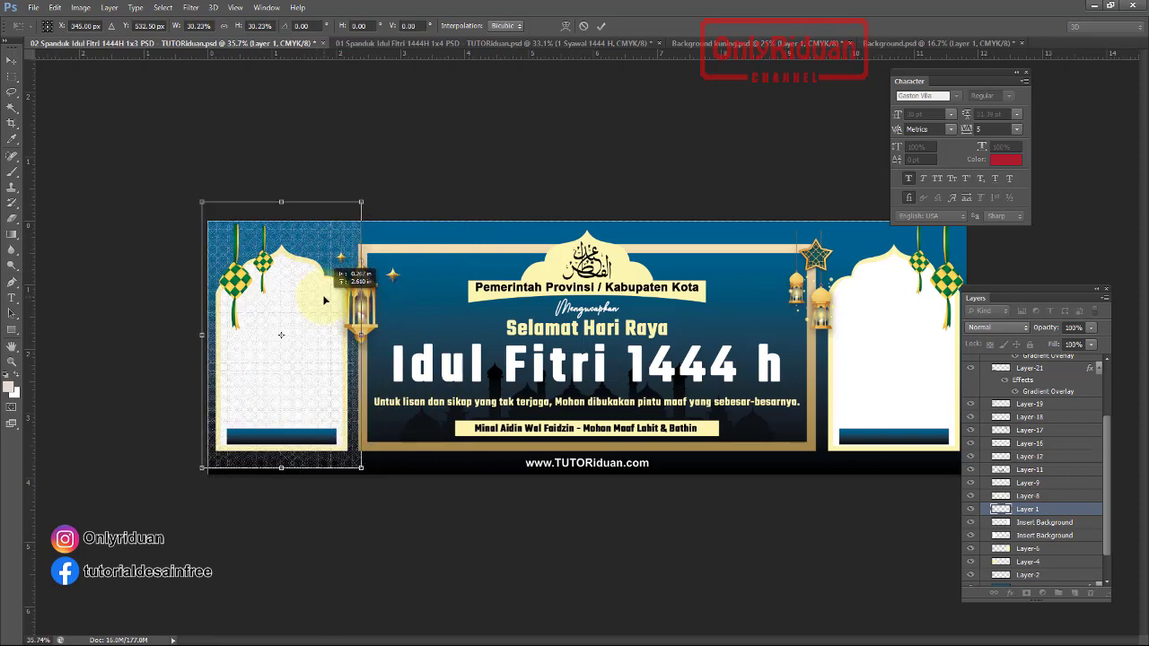
pyautogui.moveTo(342, 217); pyautogui.dragTo(344, 219)
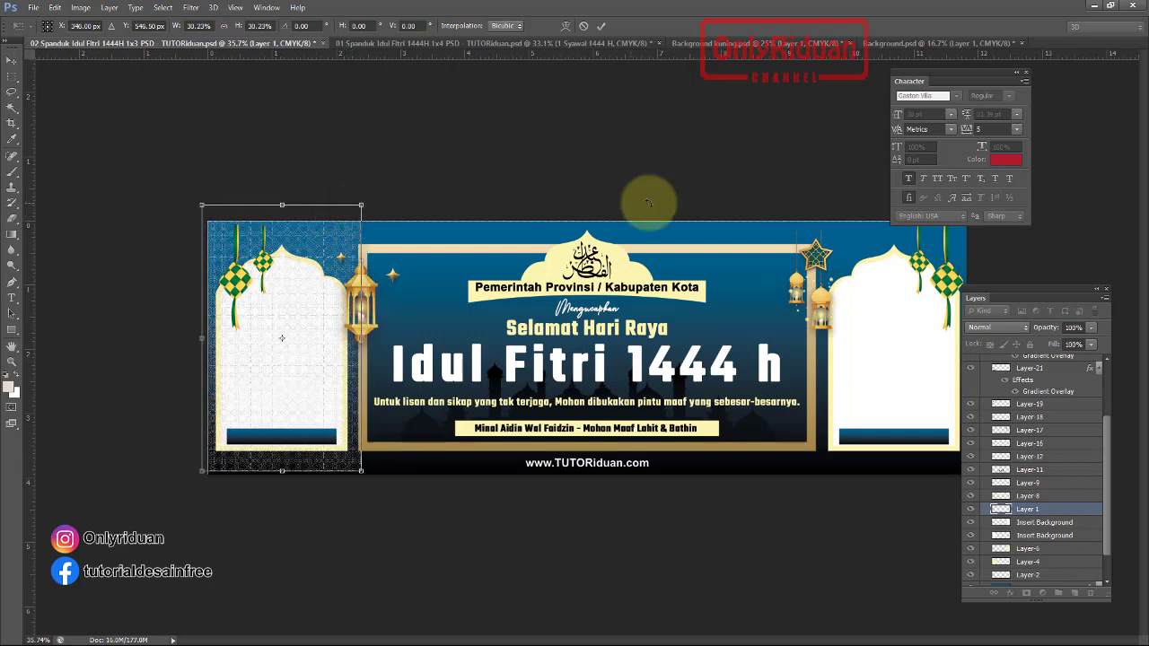
pyautogui.click(600, 33)
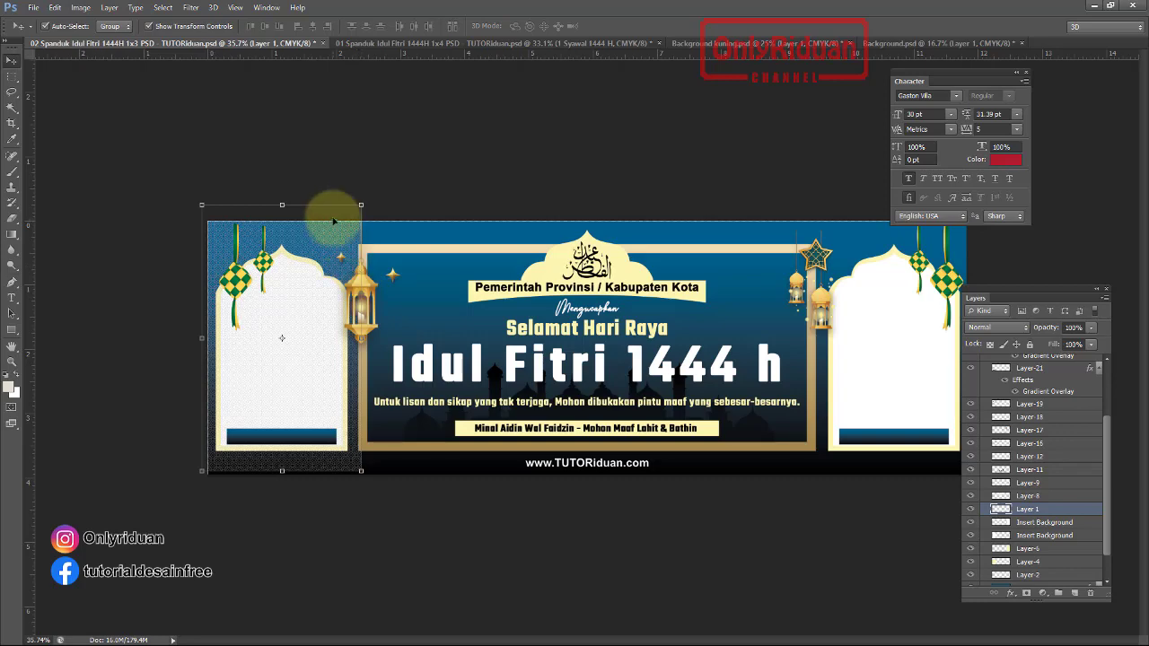
# Duplicate the pattern as Layer 1 copy and nudge it right over the right arch panel
pyautogui.rightClick(1030, 515)
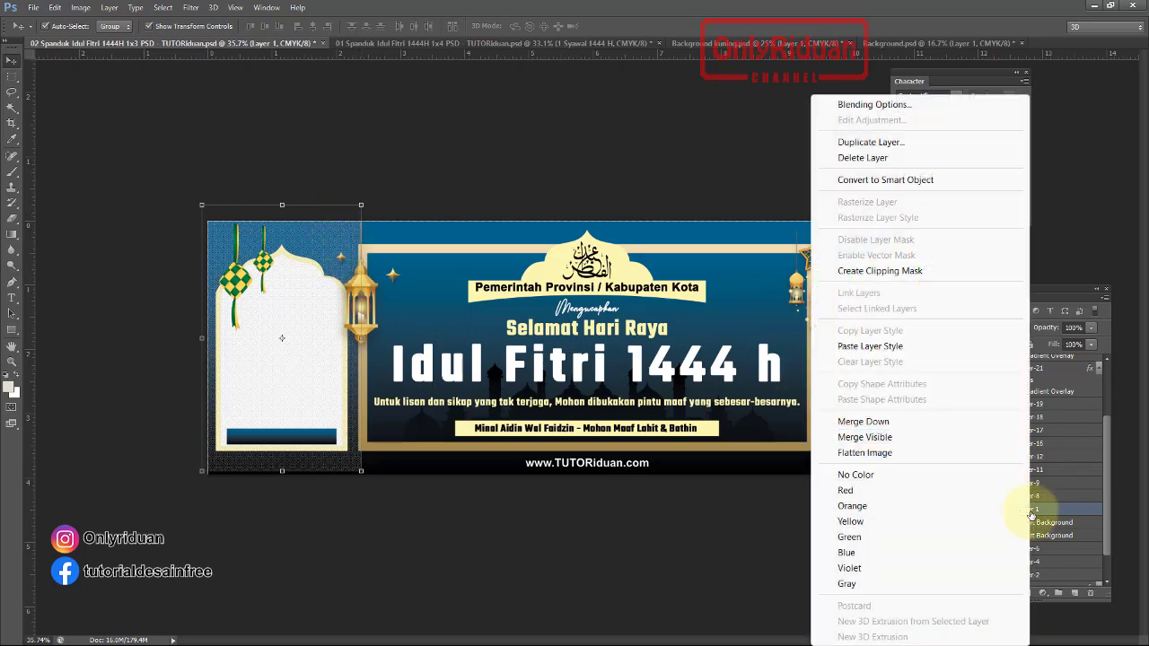
pyautogui.click(877, 143)
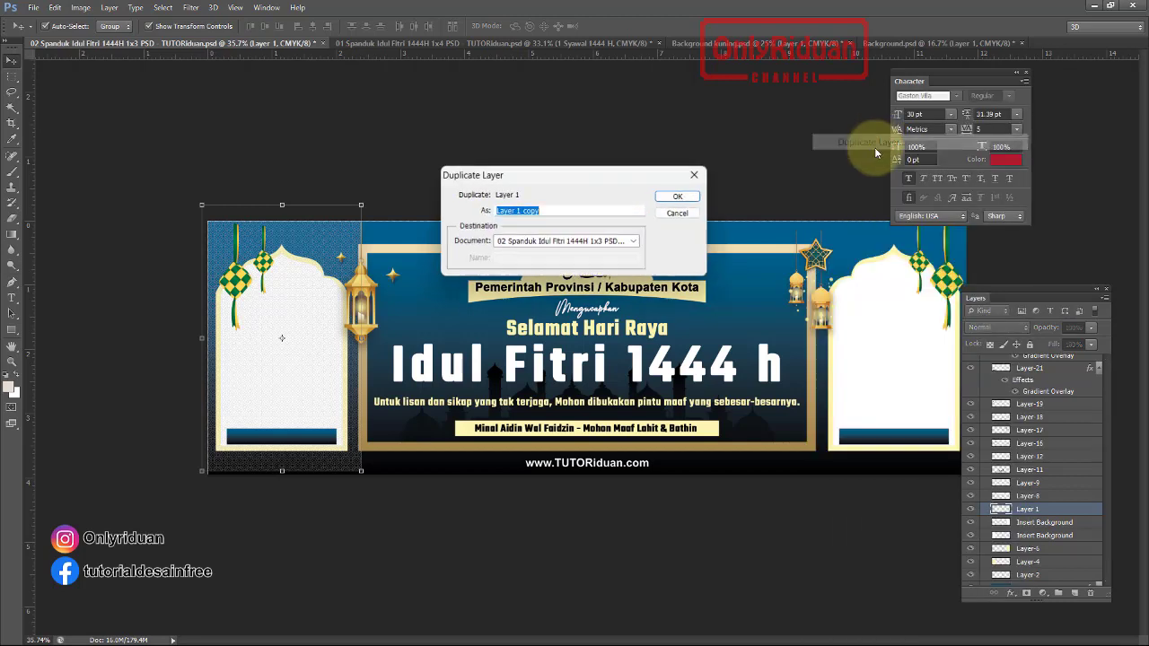
pyautogui.click(686, 194)
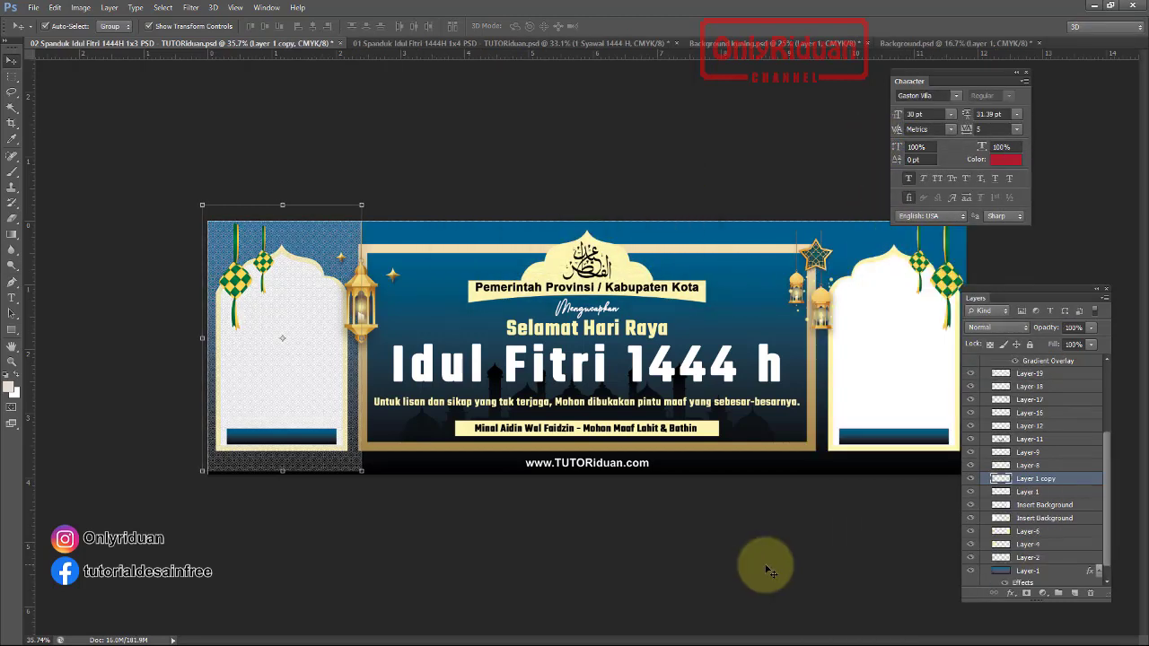
pyautogui.press('Right')
pyautogui.press('Right')
pyautogui.press('Right')
pyautogui.press('Right')
pyautogui.press('Right')
pyautogui.press('Right')
pyautogui.press('Right')
pyautogui.press('Right')
pyautogui.press('Right')
pyautogui.press('Right')
pyautogui.press('Right')
pyautogui.press('Right')
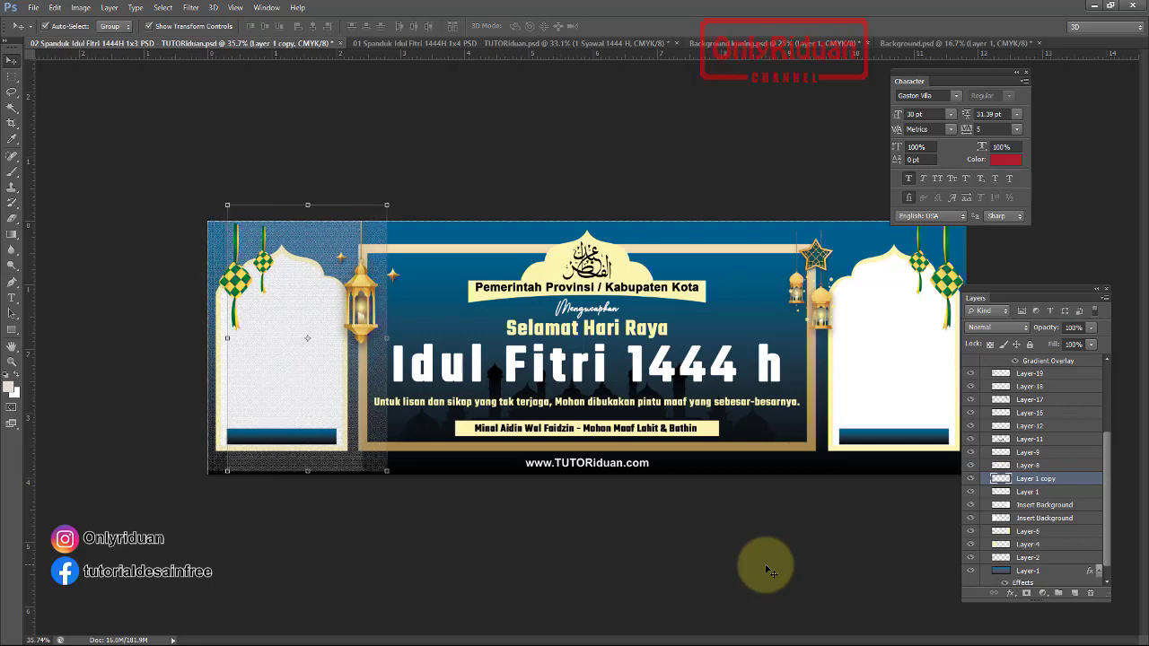
pyautogui.press('Right')
pyautogui.press('Right')
pyautogui.press('Right')
pyautogui.press('Right')
pyautogui.press('Right')
pyautogui.press('Right')
pyautogui.press('Right')
pyautogui.press('Right')
pyautogui.press('Right')
pyautogui.press('Right')
pyautogui.press('Right')
pyautogui.press('Right')
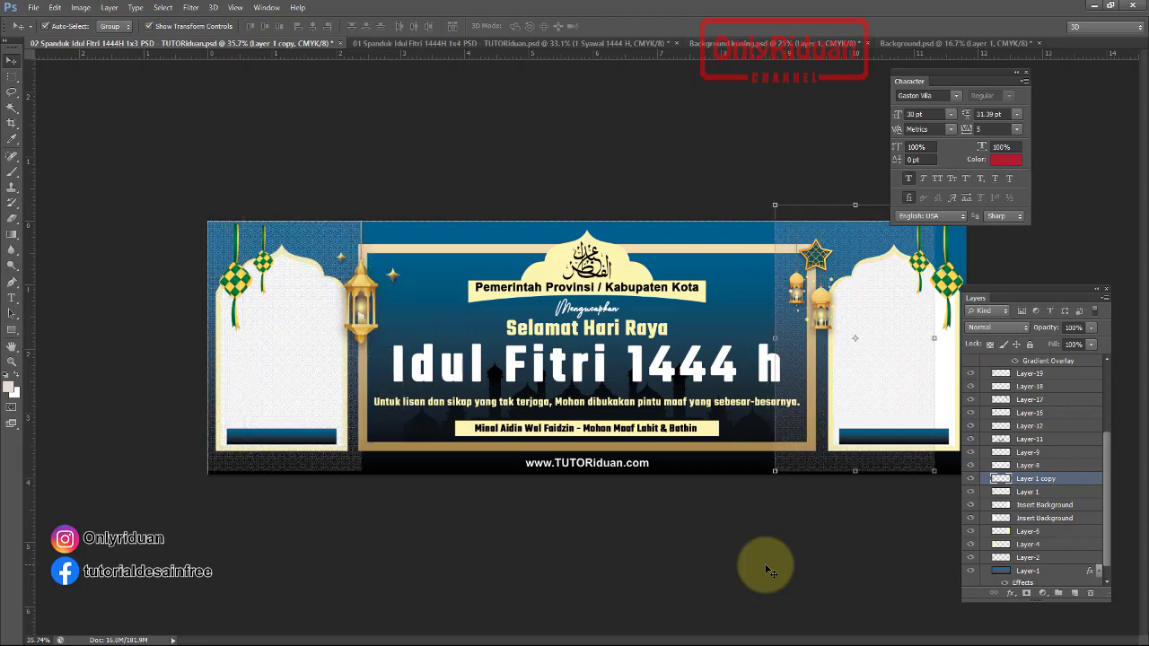
pyautogui.press('Right')
pyautogui.press('Right')
pyautogui.press('Right')
pyautogui.press('Right')
pyautogui.press('Right')
pyautogui.press('Right')
pyautogui.press('Right')
pyautogui.press('Right')
pyautogui.press('Right')
pyautogui.press('Right')
pyautogui.press('Right')
pyautogui.press('Right')
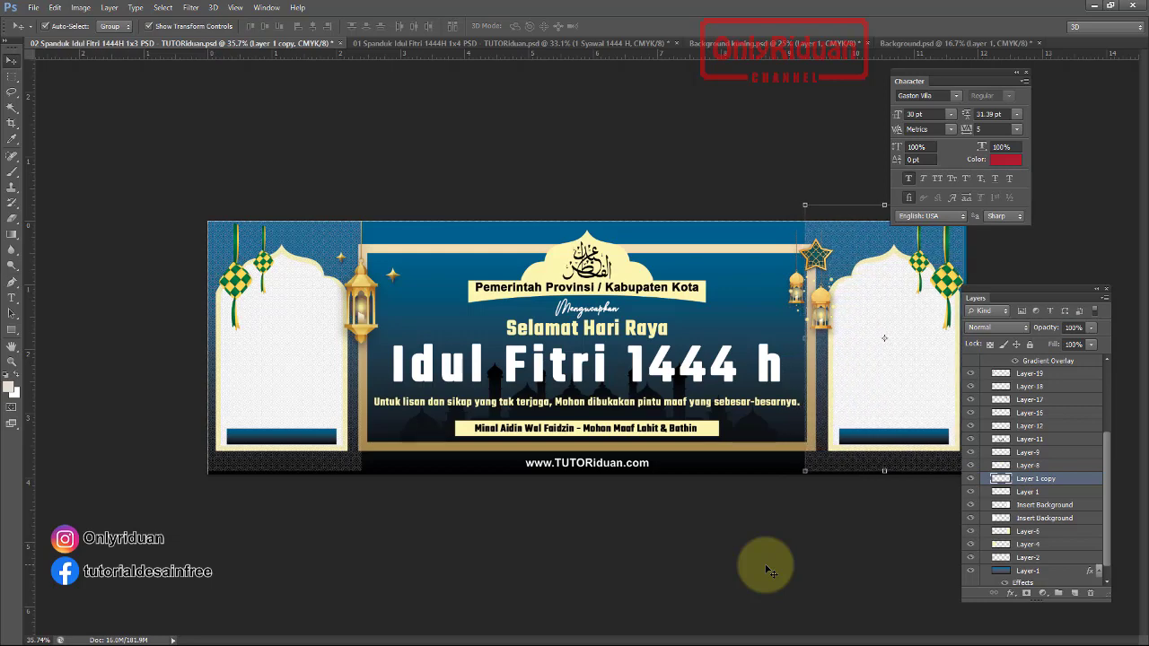
pyautogui.press('Right')
pyautogui.press('Right')
pyautogui.press('Right')
pyautogui.press('Right')
pyautogui.press('Right')
pyautogui.press('Right')
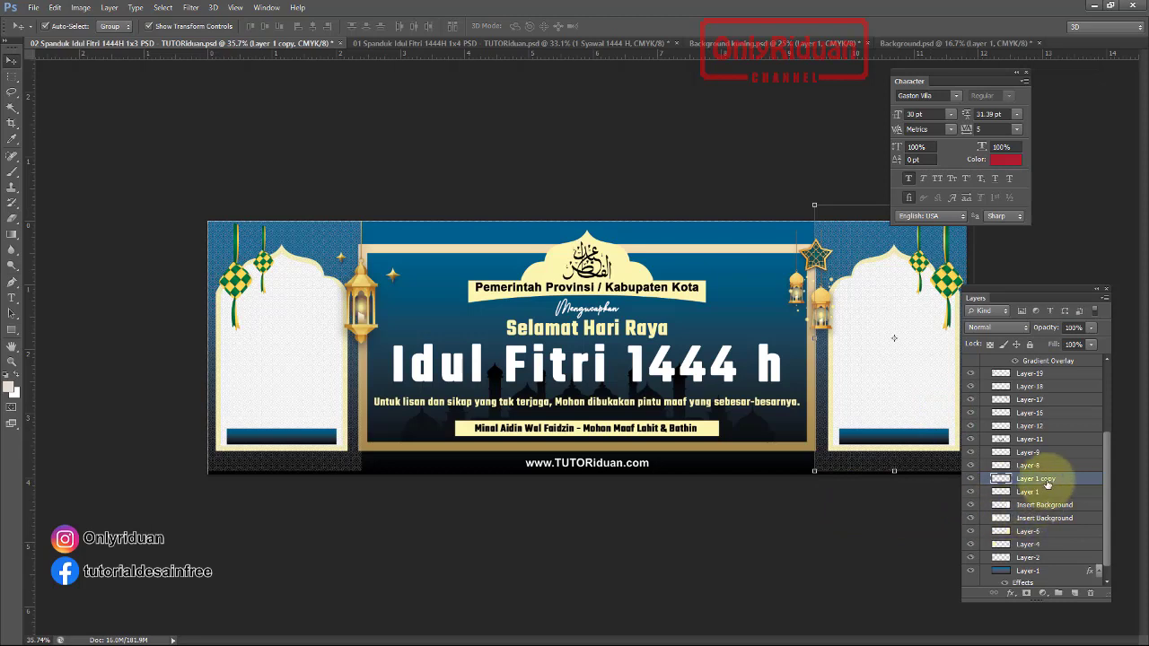
# Reorder Layer 1 and Layer 1 copy so each sits above its Insert Background layer
pyautogui.moveTo(1045, 485); pyautogui.dragTo(1045, 498)
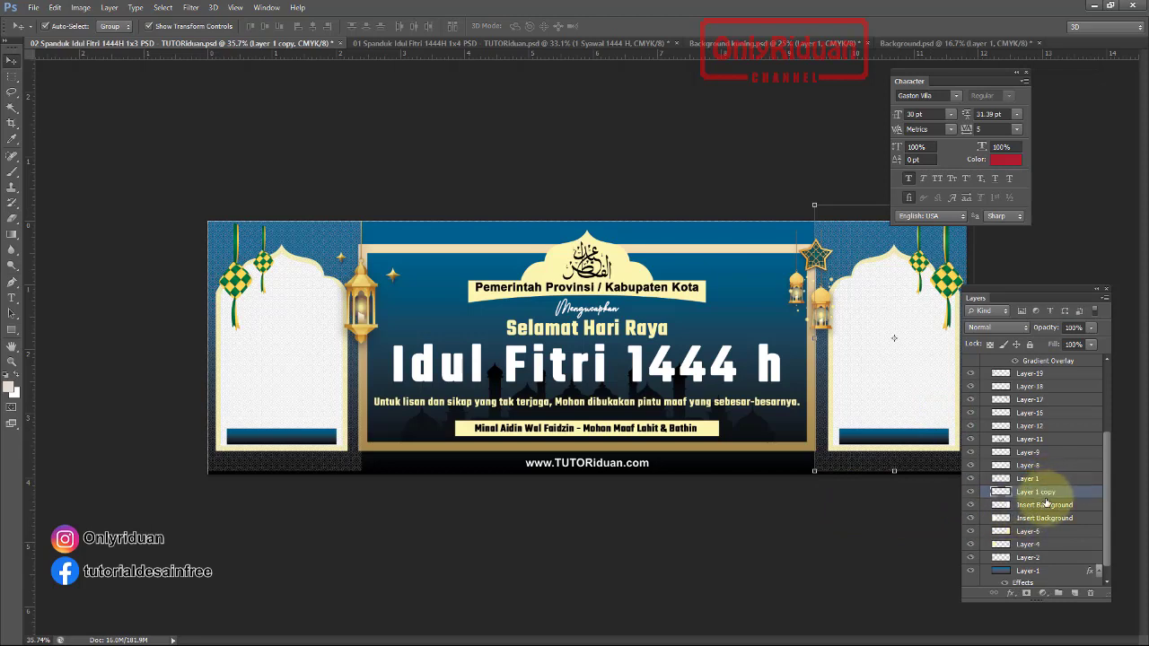
pyautogui.click(1030, 481)
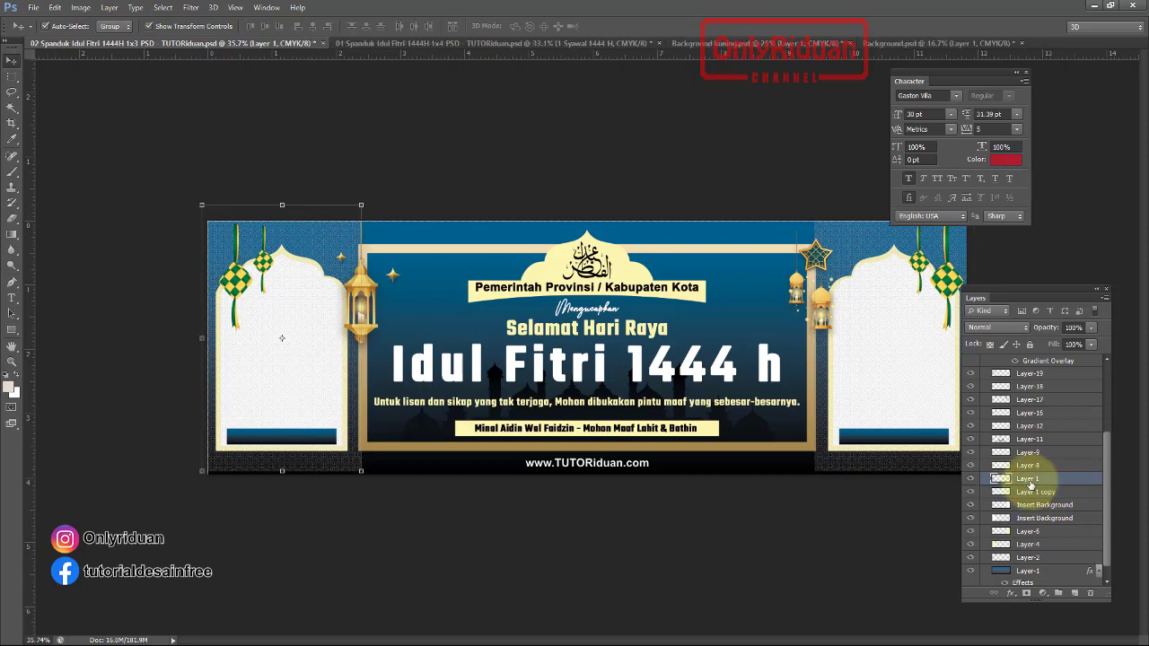
pyautogui.moveTo(1029, 485); pyautogui.dragTo(1032, 510)
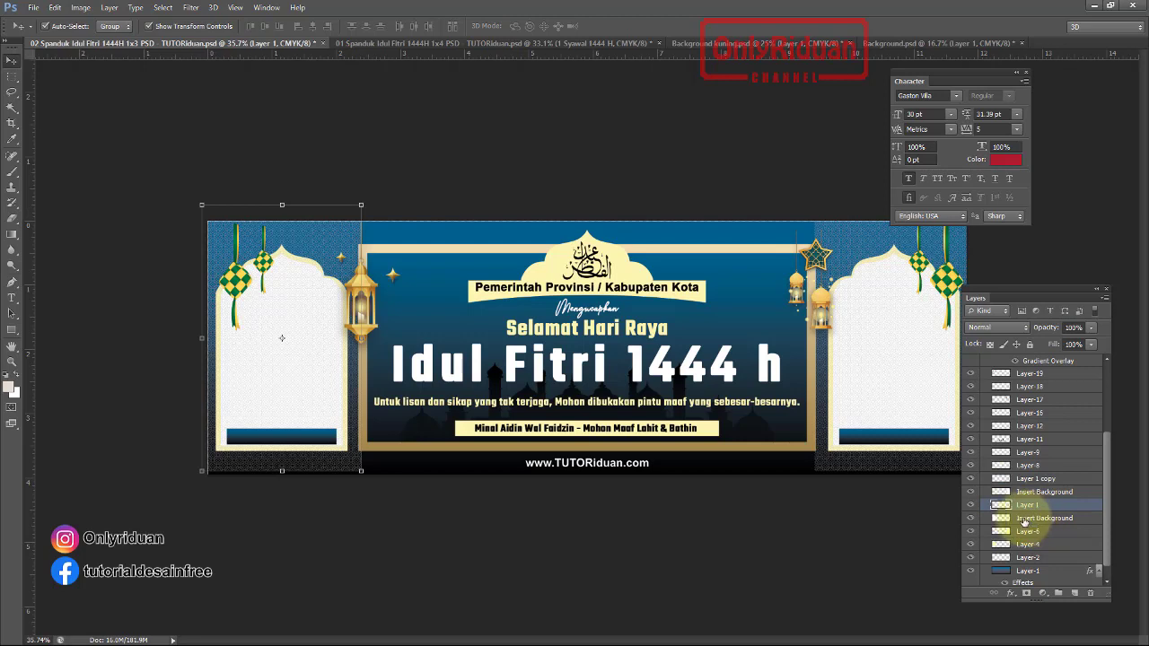
# Clip Layer 1 and Layer 1 copy to their Insert Background layers as clipping masks
pyautogui.keyDown('alt'); pyautogui.click(1011, 510); pyautogui.keyUp('alt')
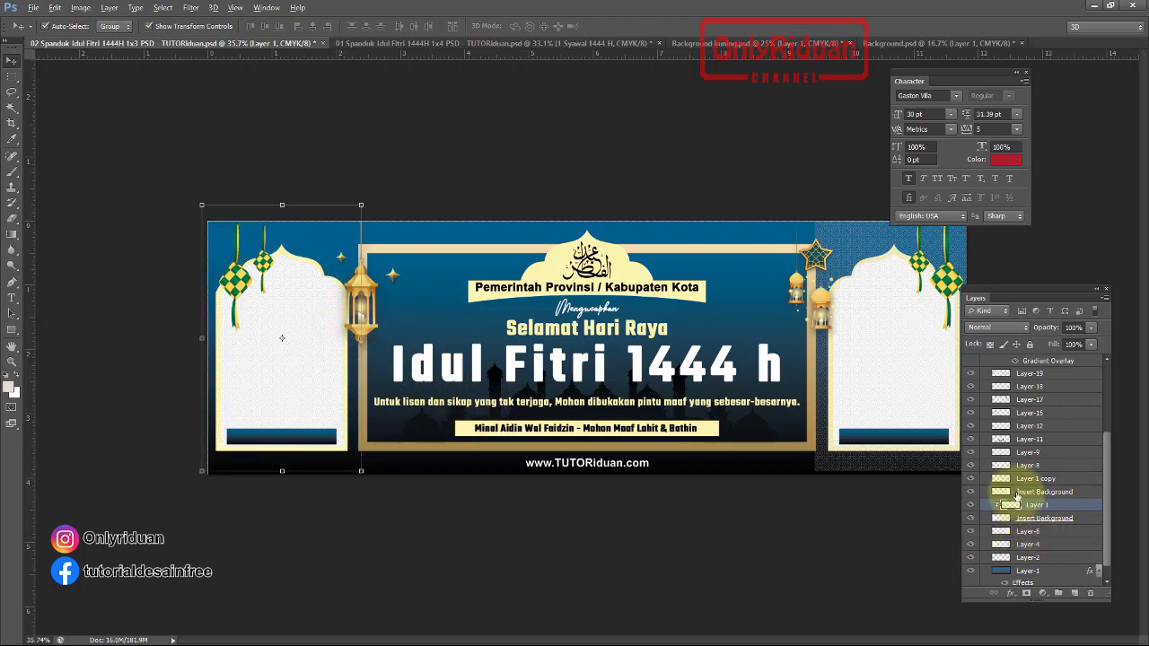
pyautogui.keyDown('alt'); pyautogui.click(1012, 481); pyautogui.keyUp('alt')
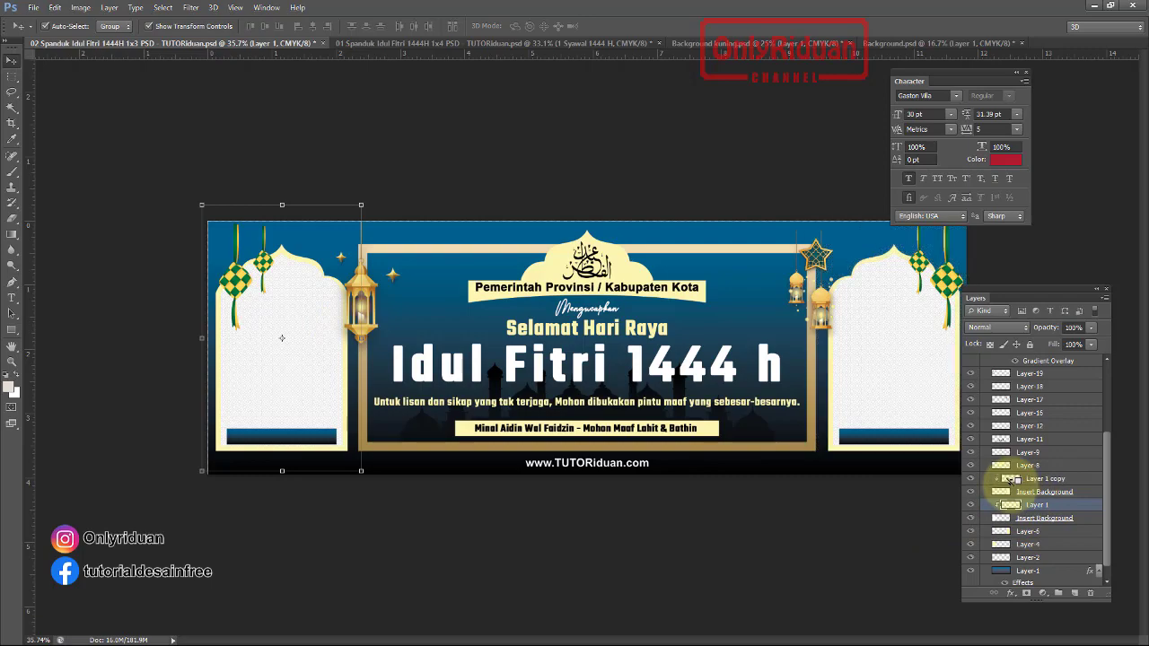
pyautogui.scroll(2, 913, 359)
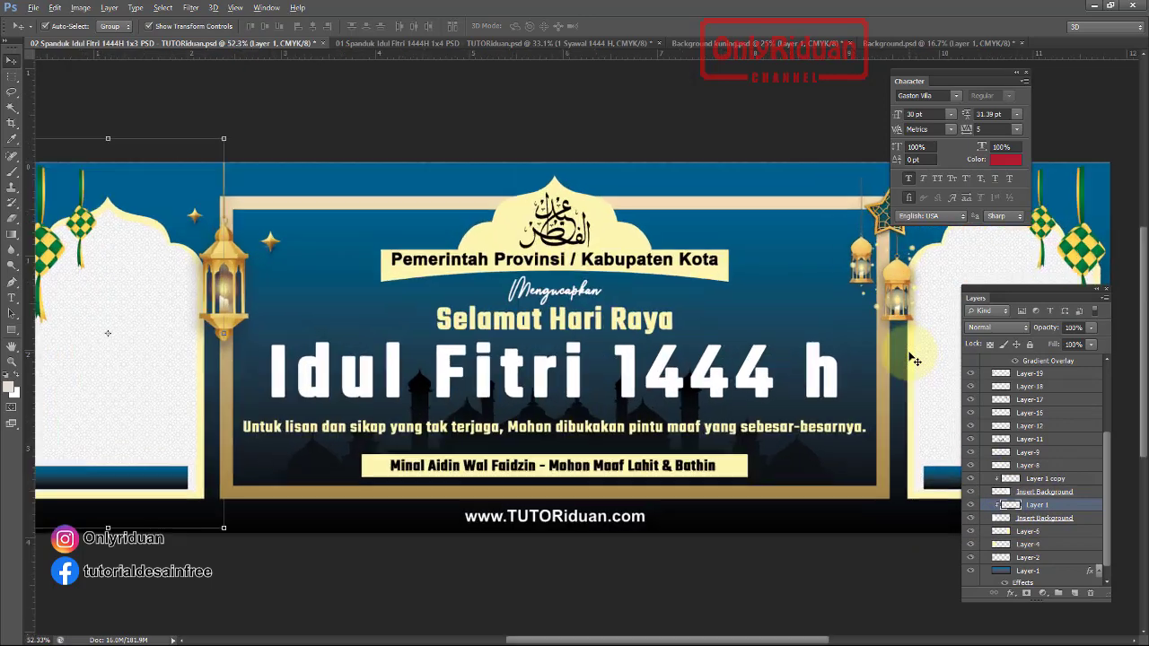
pyautogui.scroll(4, 912, 359)
pyautogui.scroll(-2, 957, 303)
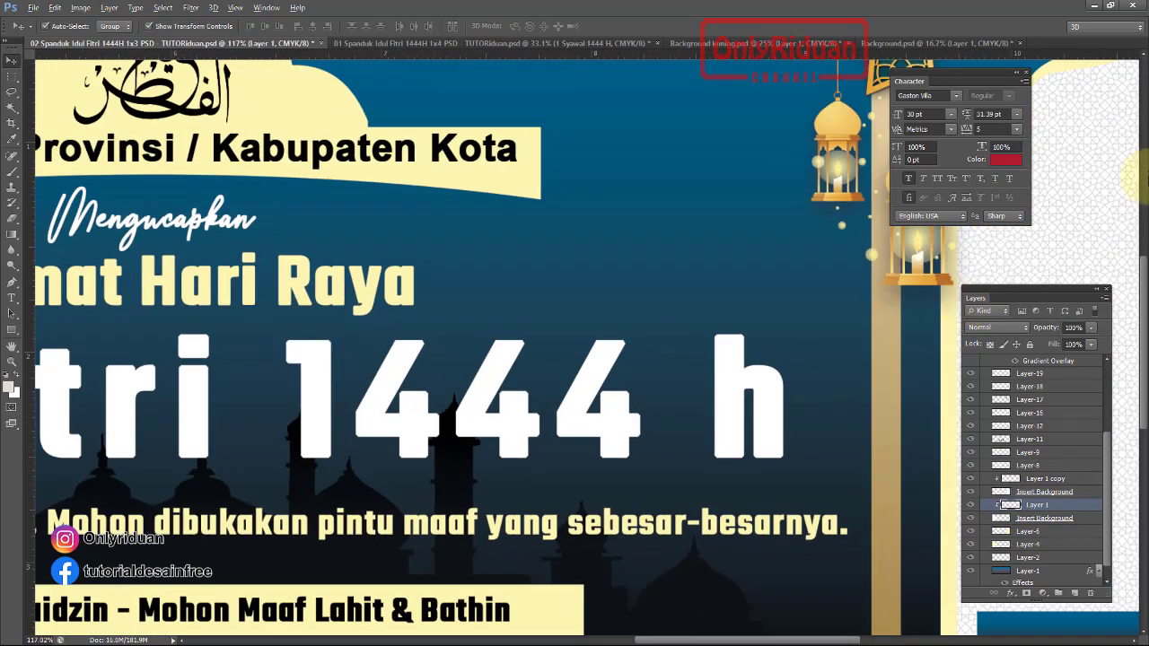
pyautogui.scroll(-2, 1056, 305)
pyautogui.scroll(-1, 1057, 305)
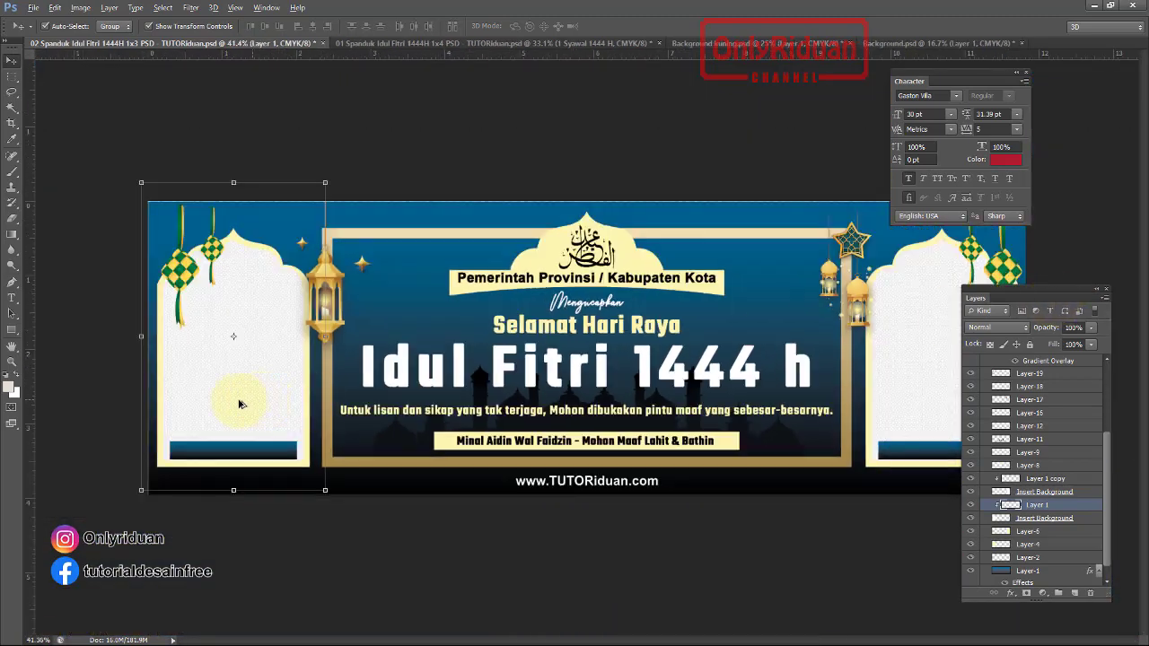
pyautogui.scroll(2, 218, 371)
pyautogui.scroll(2, 215, 371)
pyautogui.scroll(2, 216, 371)
pyautogui.scroll(-2, 215, 371)
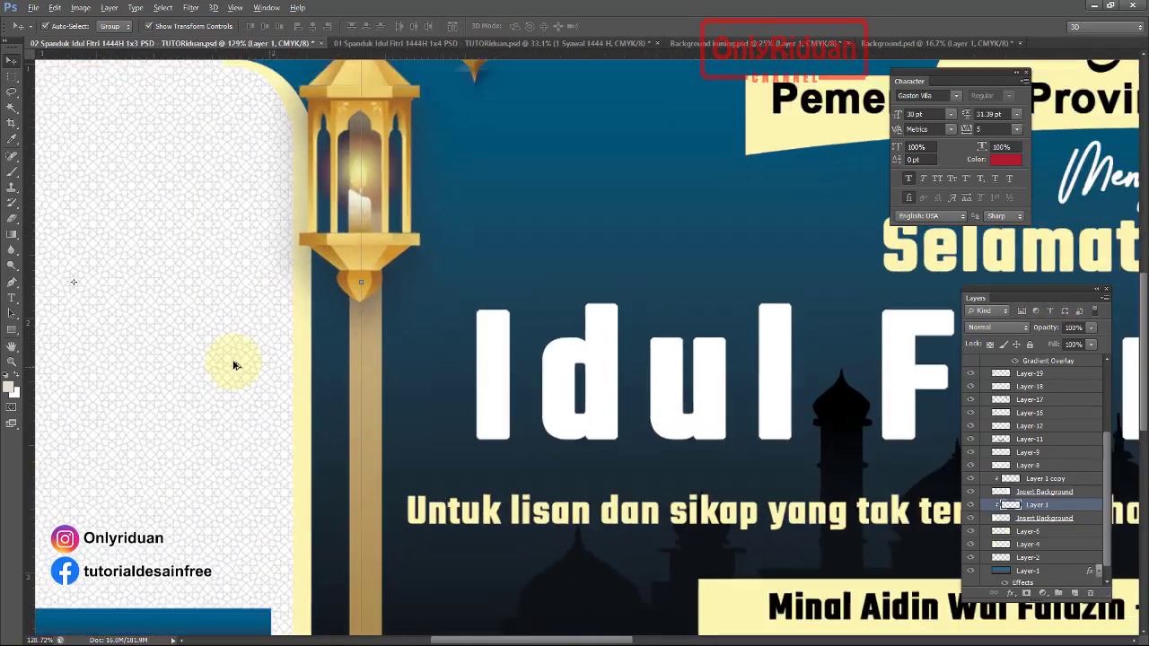
pyautogui.scroll(-3, 236, 361)
pyautogui.scroll(-1, 264, 359)
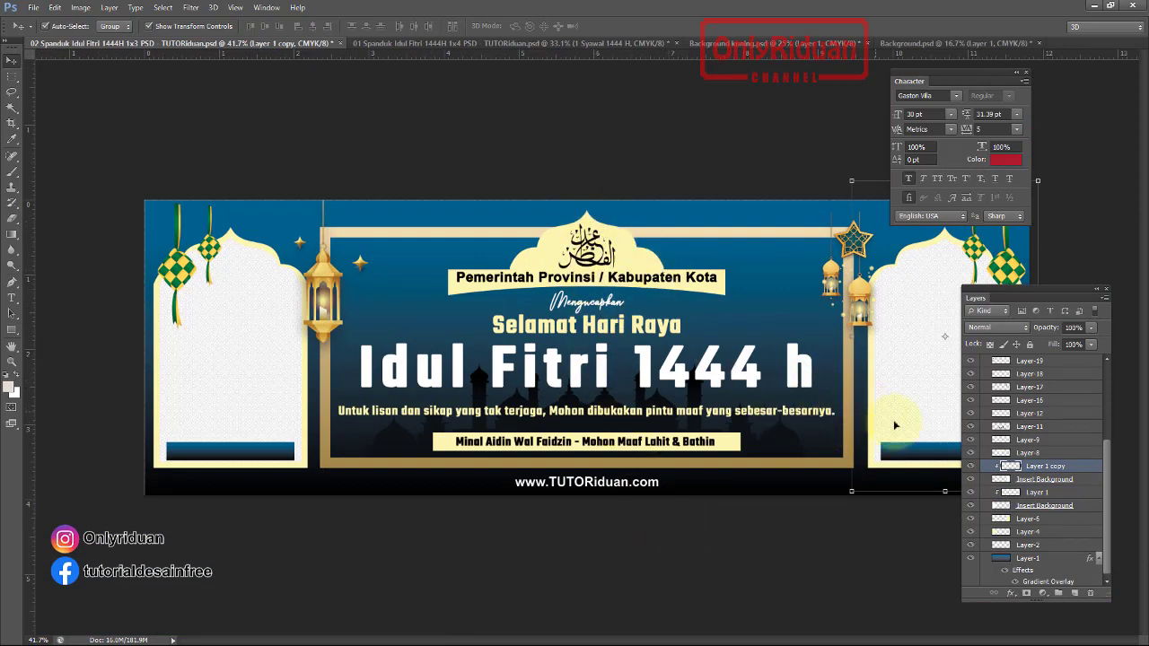
# Add a Gradient Overlay to Layer 8 using the Orange, Yellow, Orange preset
pyautogui.click(1028, 452)
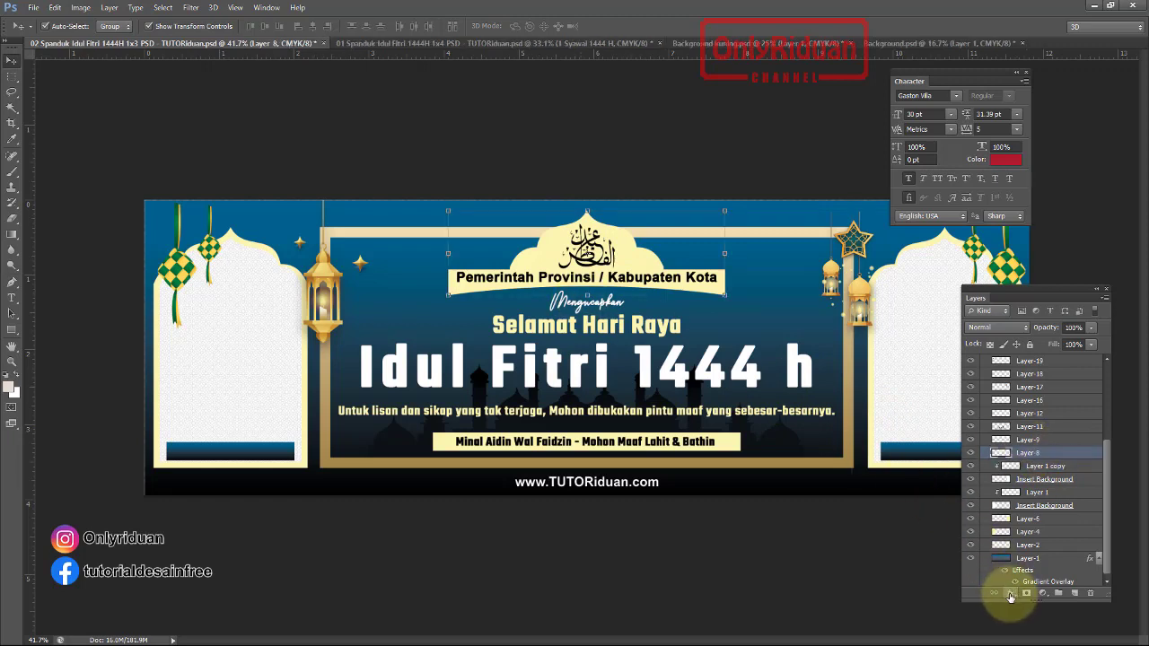
pyautogui.click(1009, 594)
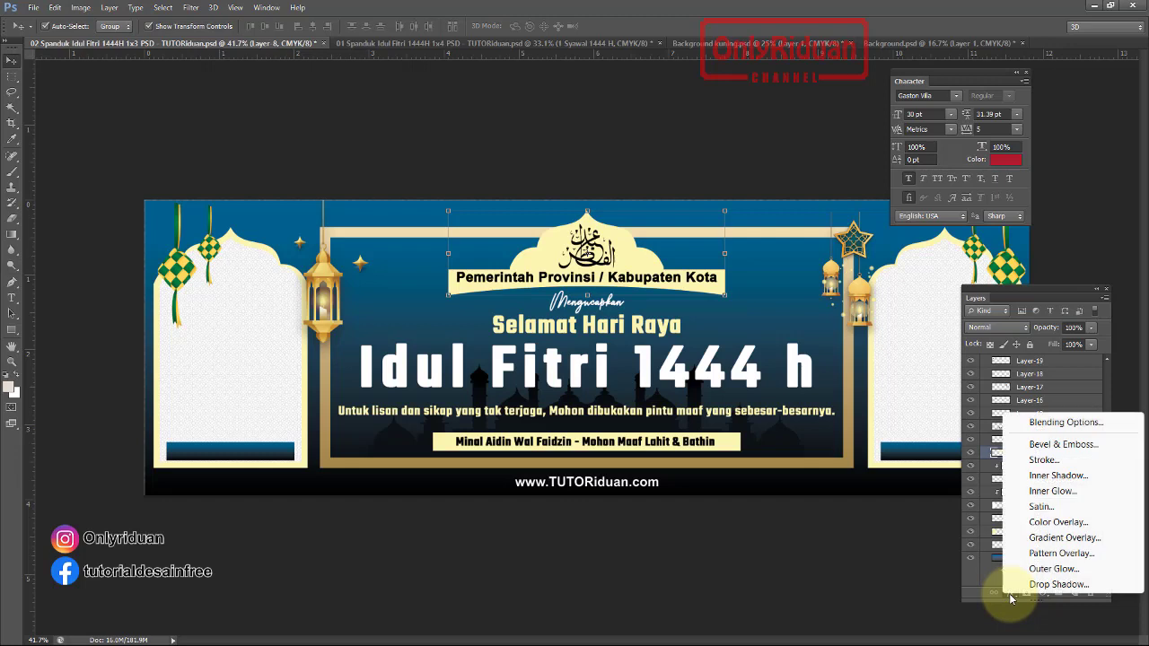
pyautogui.click(1051, 537)
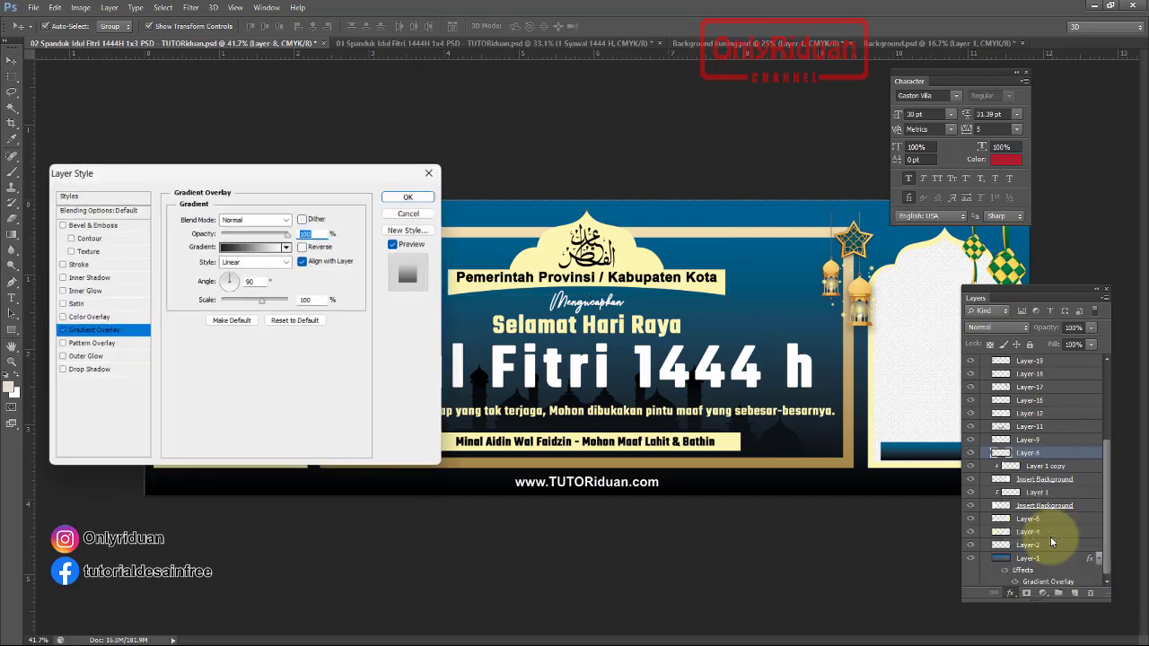
pyautogui.click(246, 251)
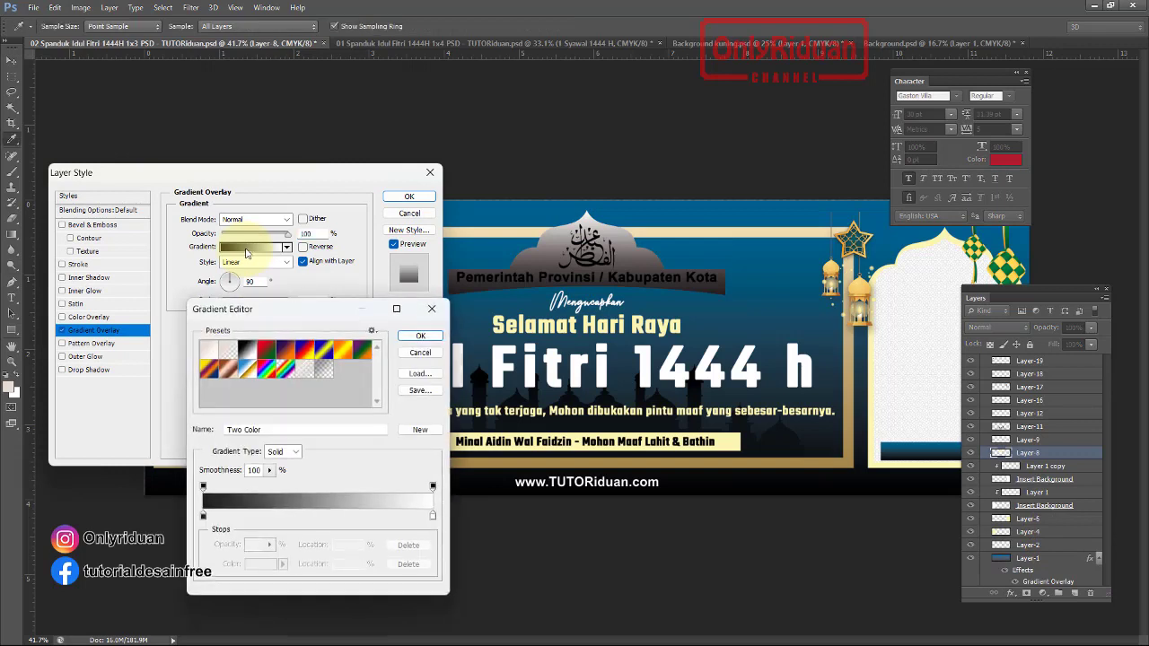
pyautogui.click(348, 355)
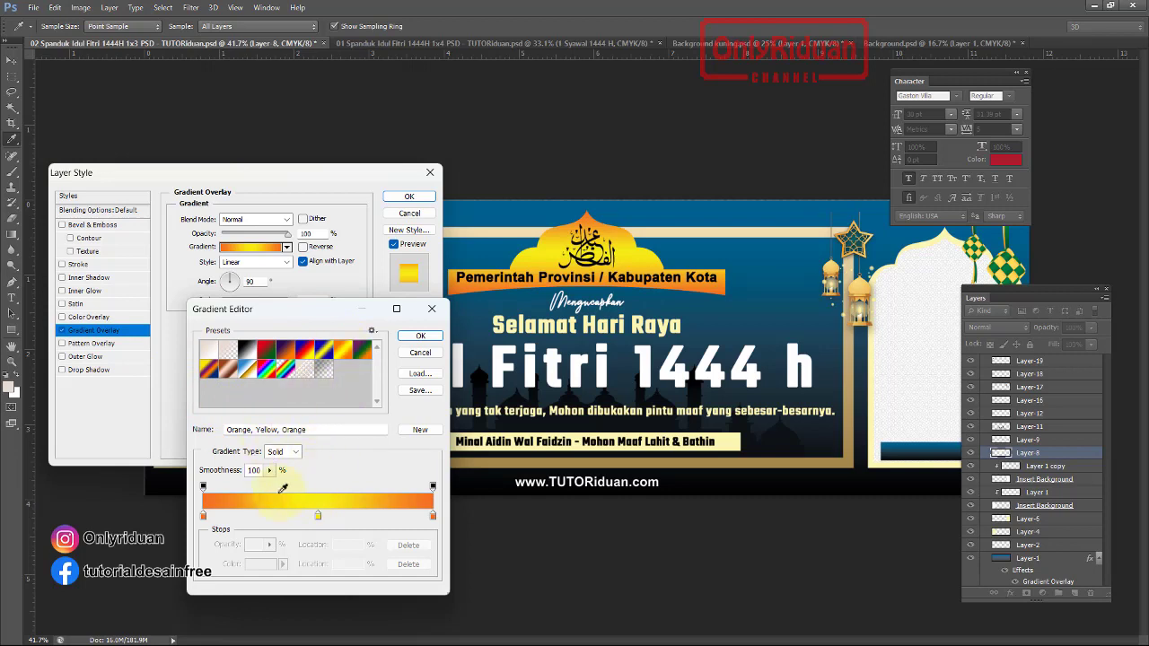
# Recolour the gradient's left and right stops to golden yellow and confirm the gradient
pyautogui.doubleClick(433, 518)
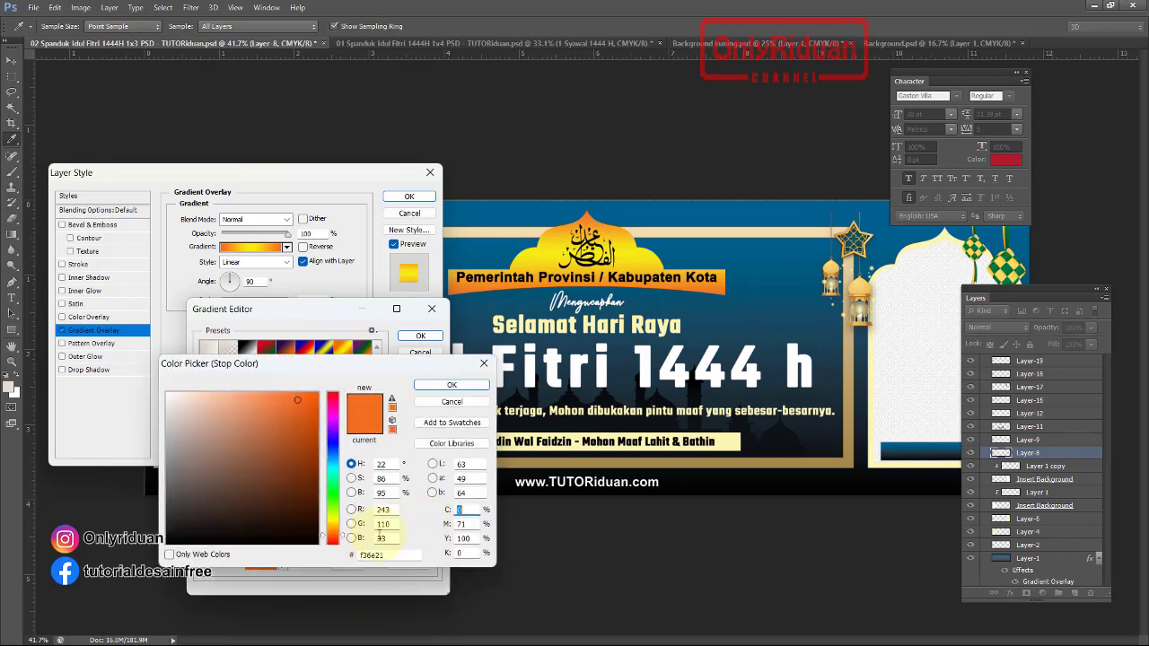
pyautogui.click(317, 396)
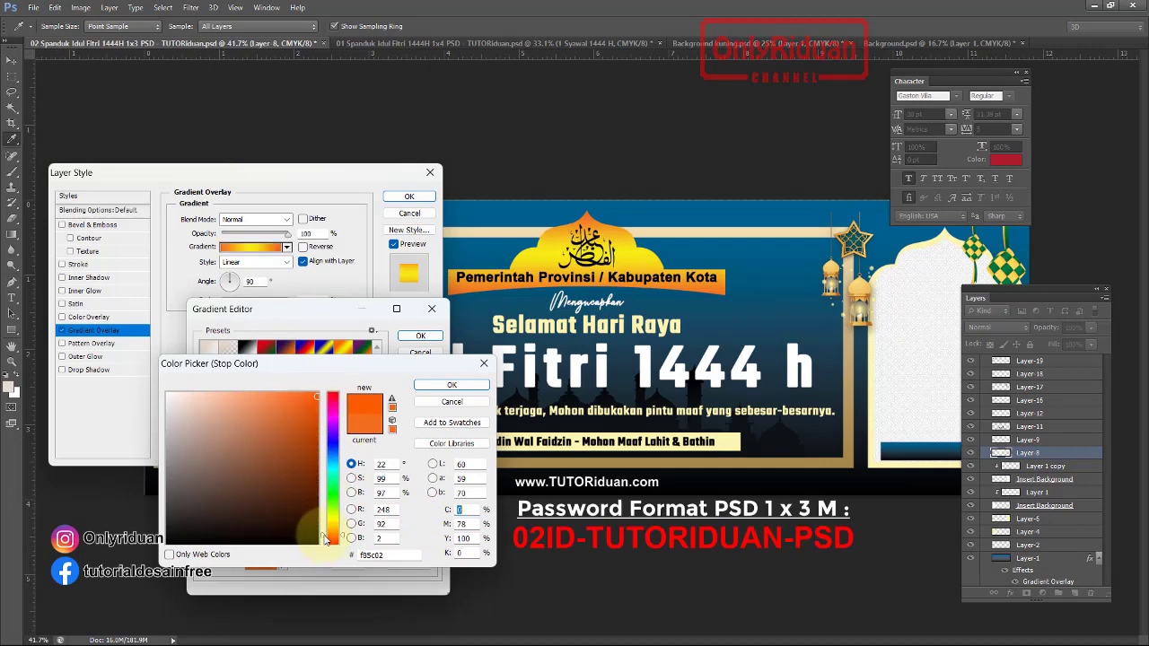
pyautogui.moveTo(324, 538); pyautogui.dragTo(325, 529)
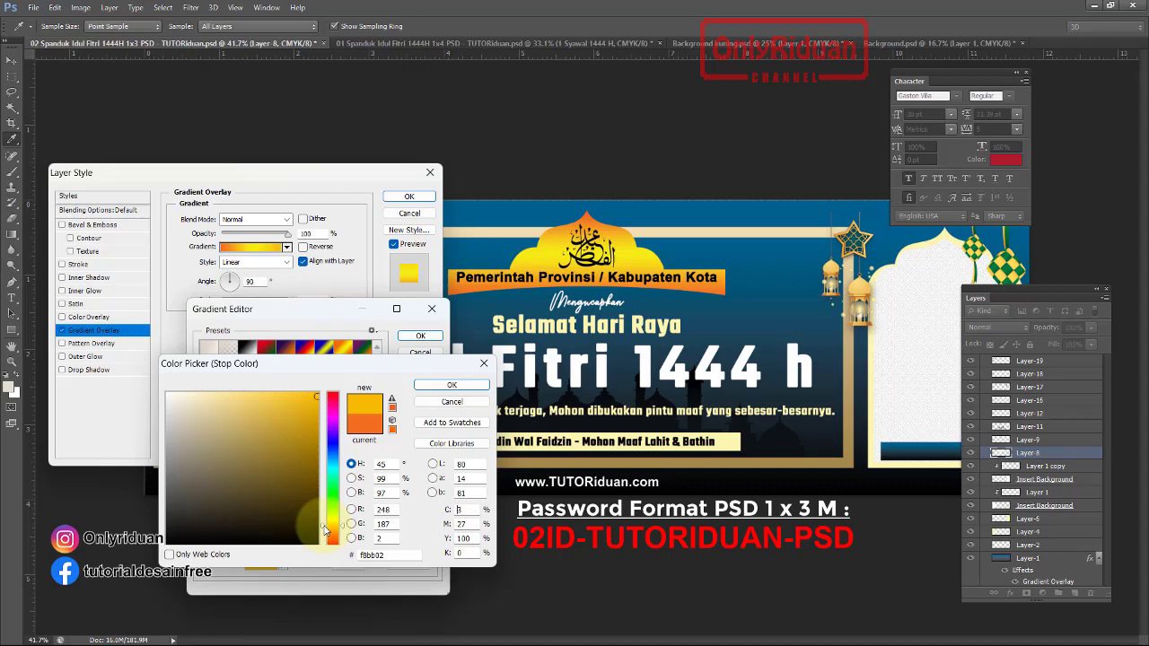
pyautogui.click(445, 385)
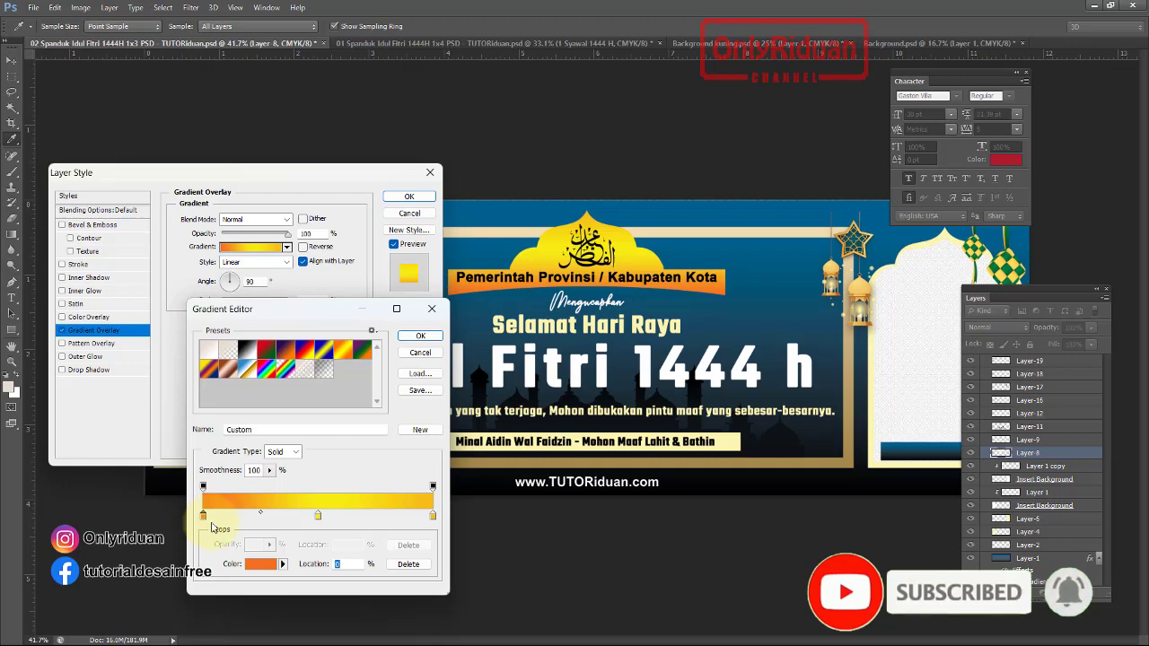
pyautogui.click(268, 567)
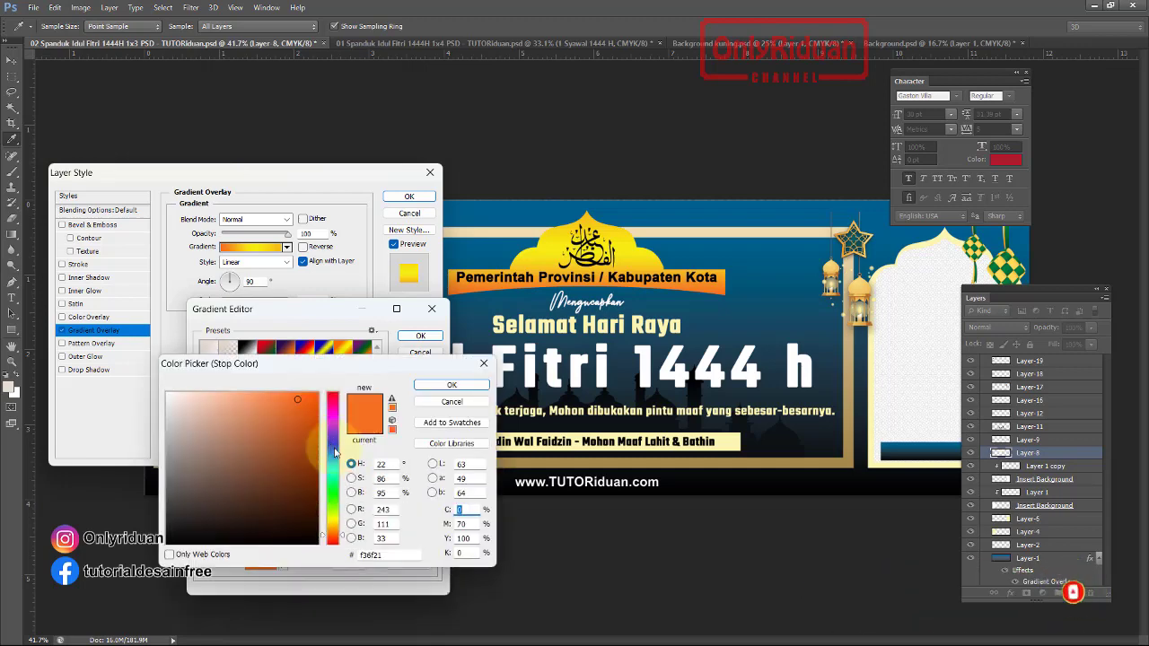
pyautogui.moveTo(343, 539); pyautogui.dragTo(345, 527)
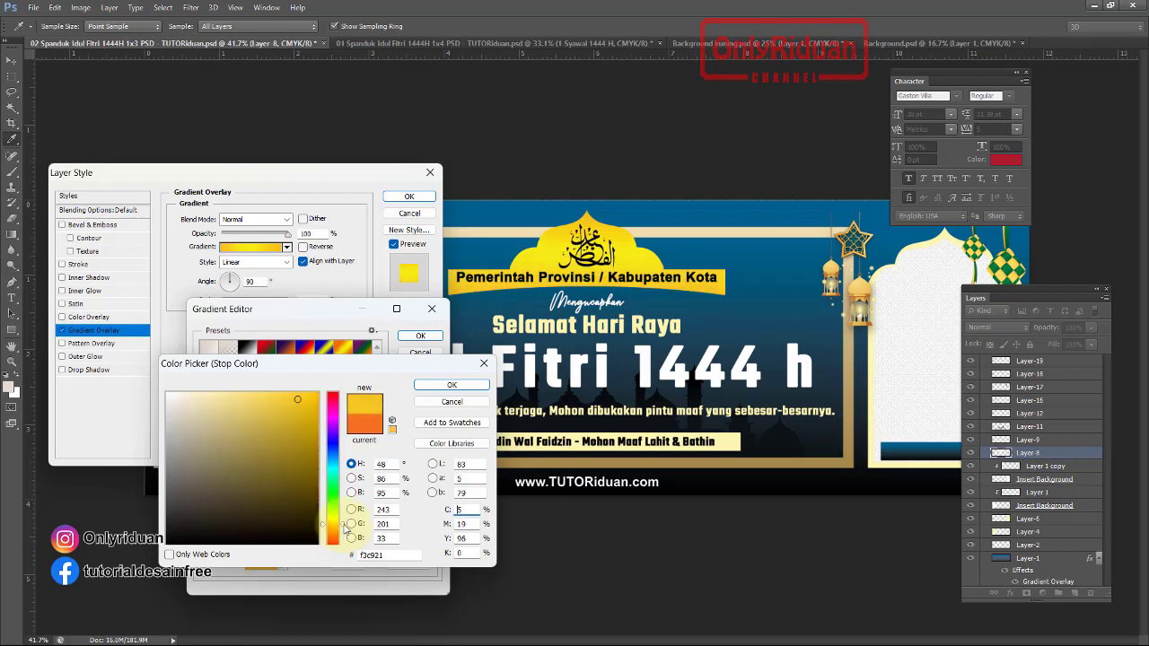
pyautogui.click(315, 412)
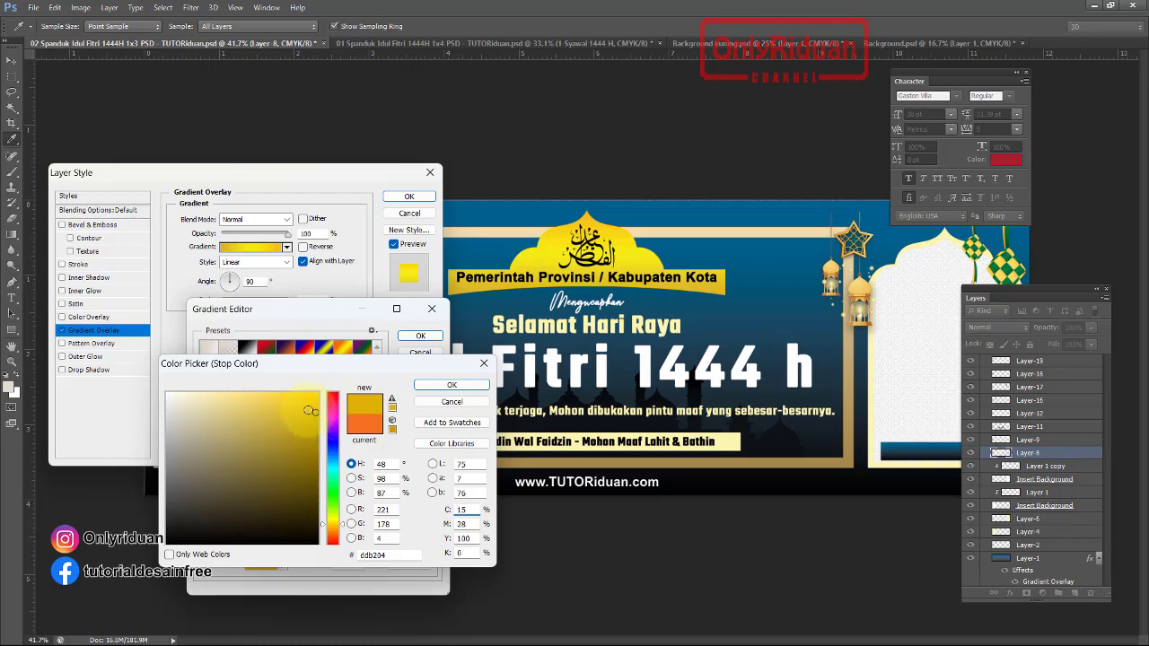
pyautogui.click(451, 384)
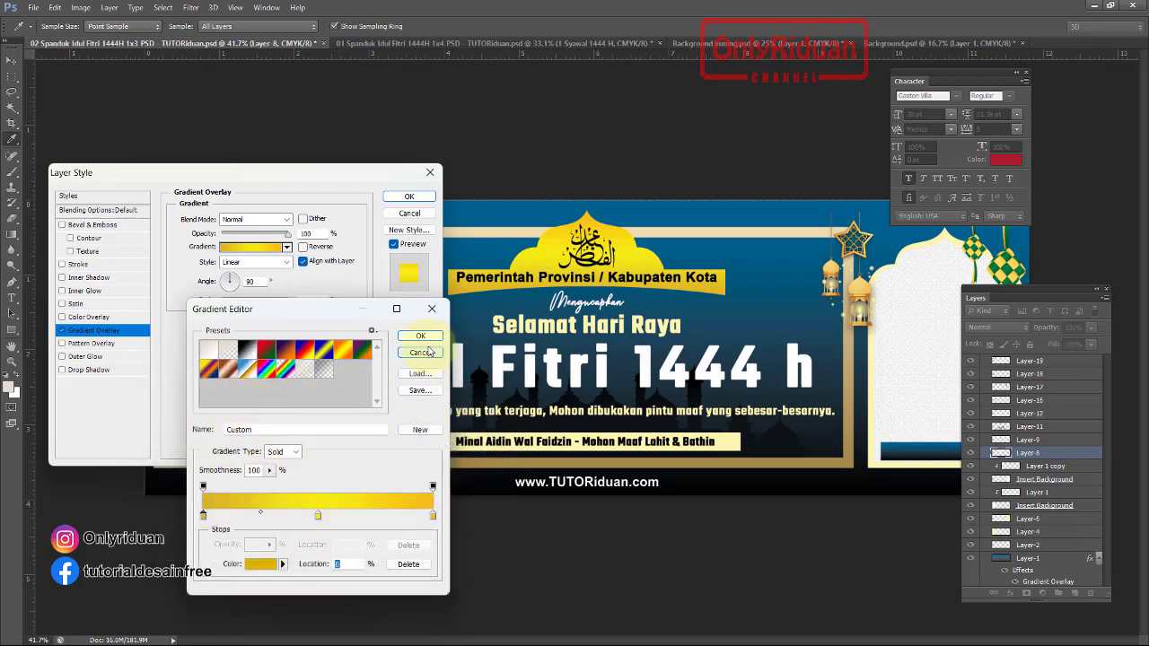
pyautogui.click(317, 515)
pyautogui.click(420, 336)
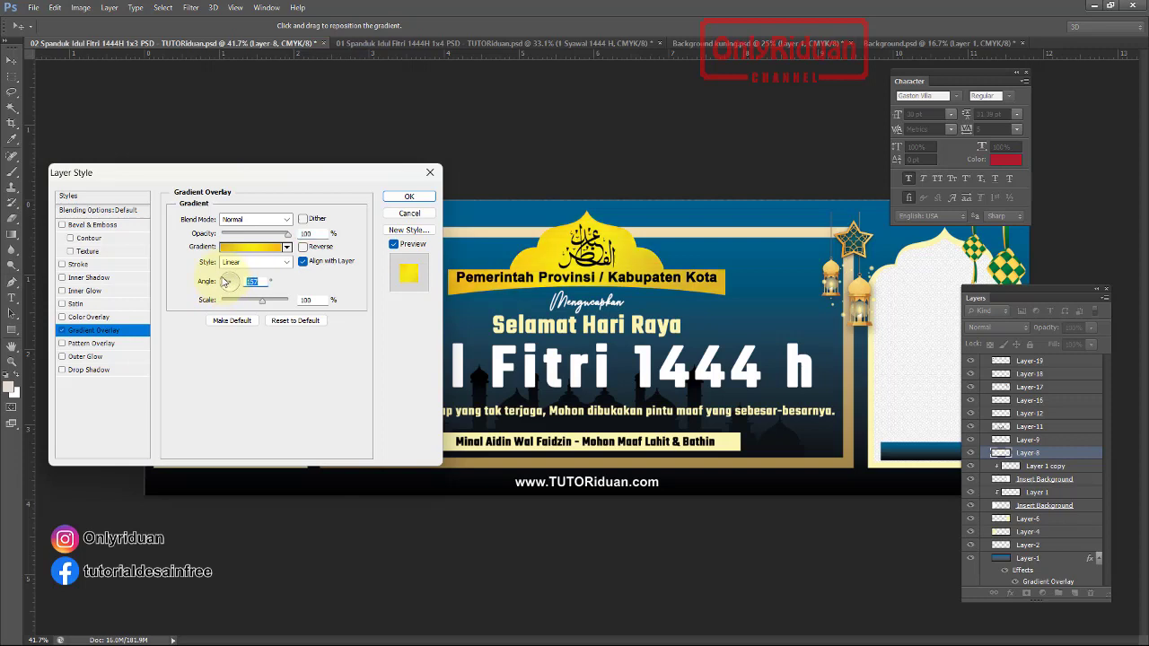
# Apply the ornament's gold gradient overlay and locate tagline Layer-12 in the Layers panel
pyautogui.click(403, 198)
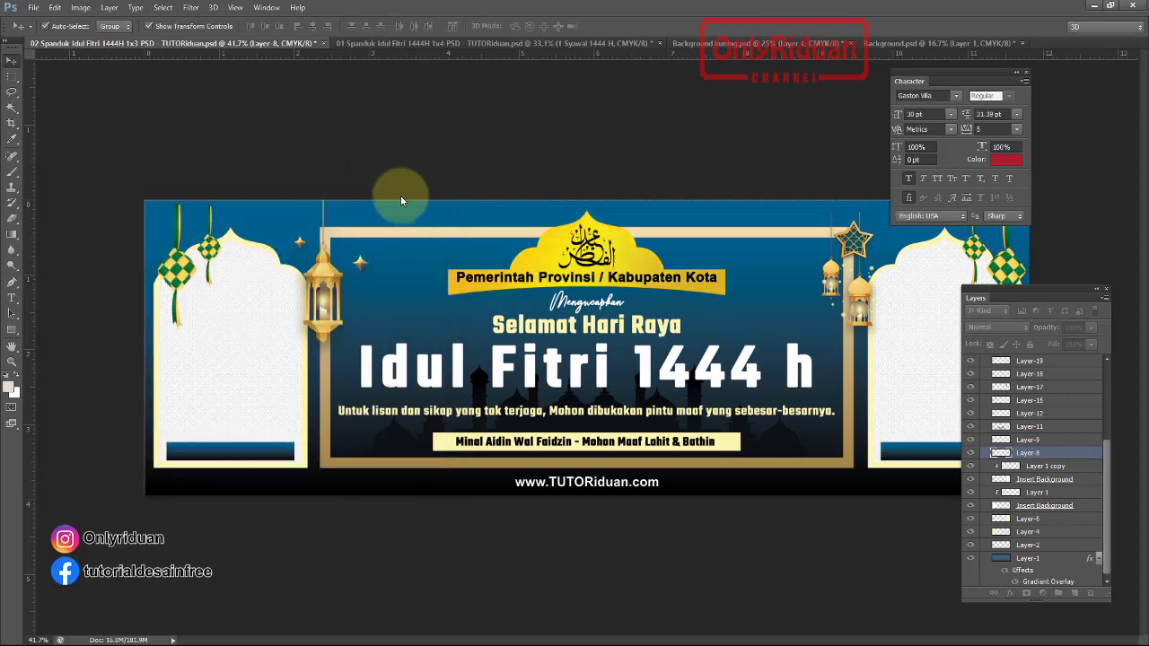
pyautogui.click(565, 390)
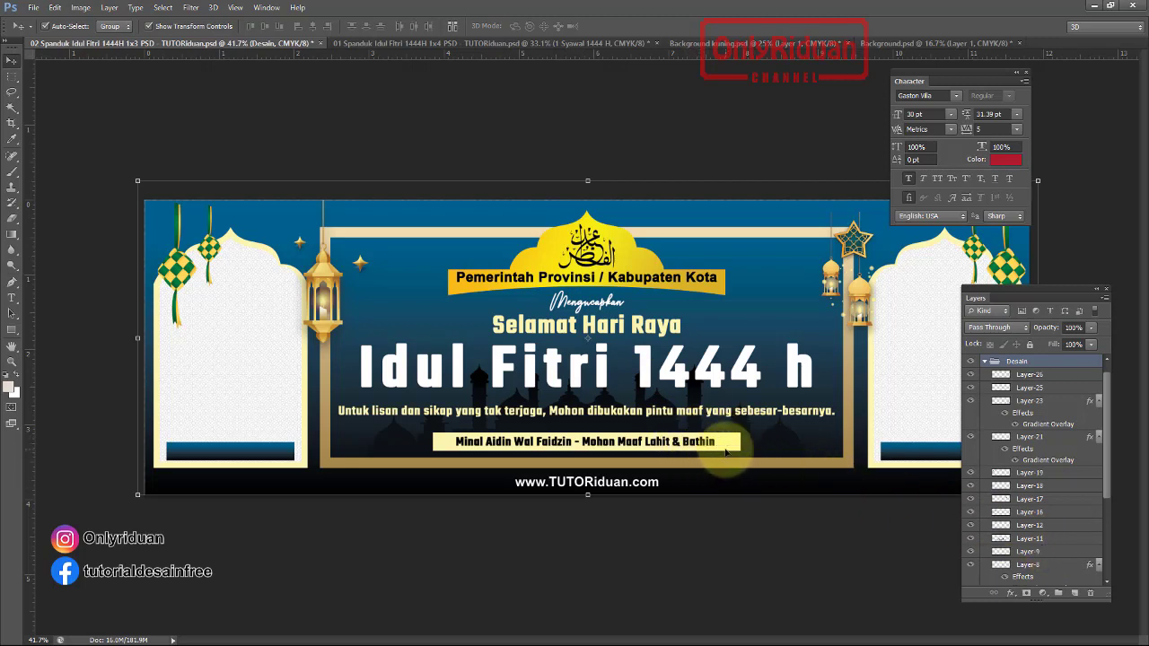
pyautogui.click(1032, 525)
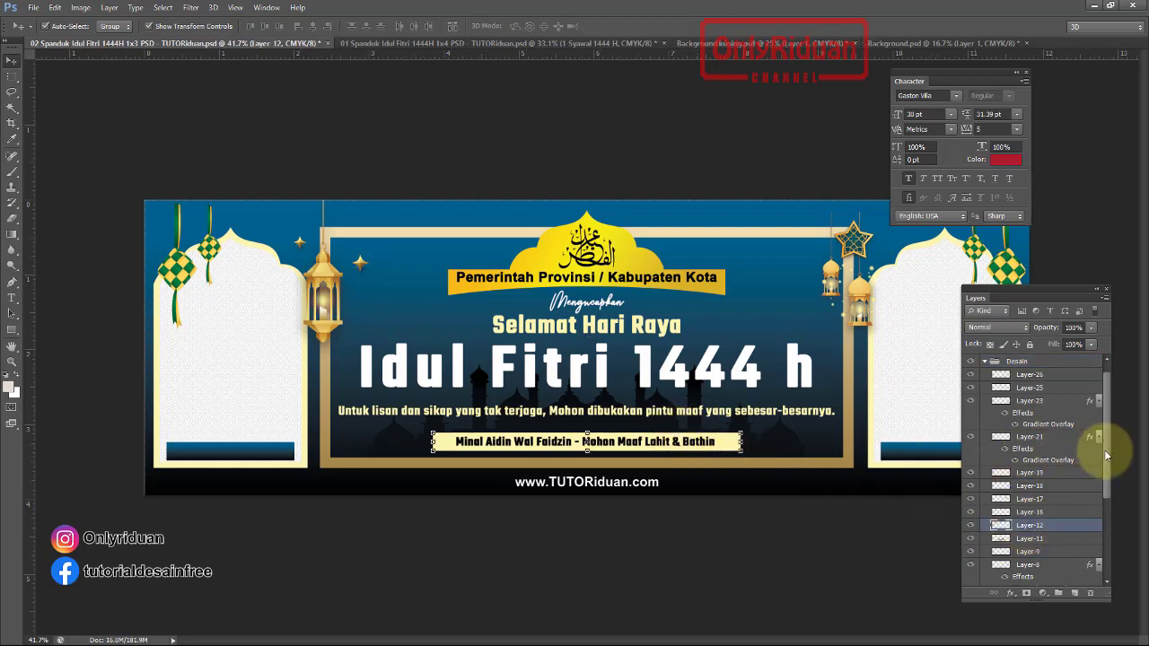
pyautogui.scroll(1, 1105, 447)
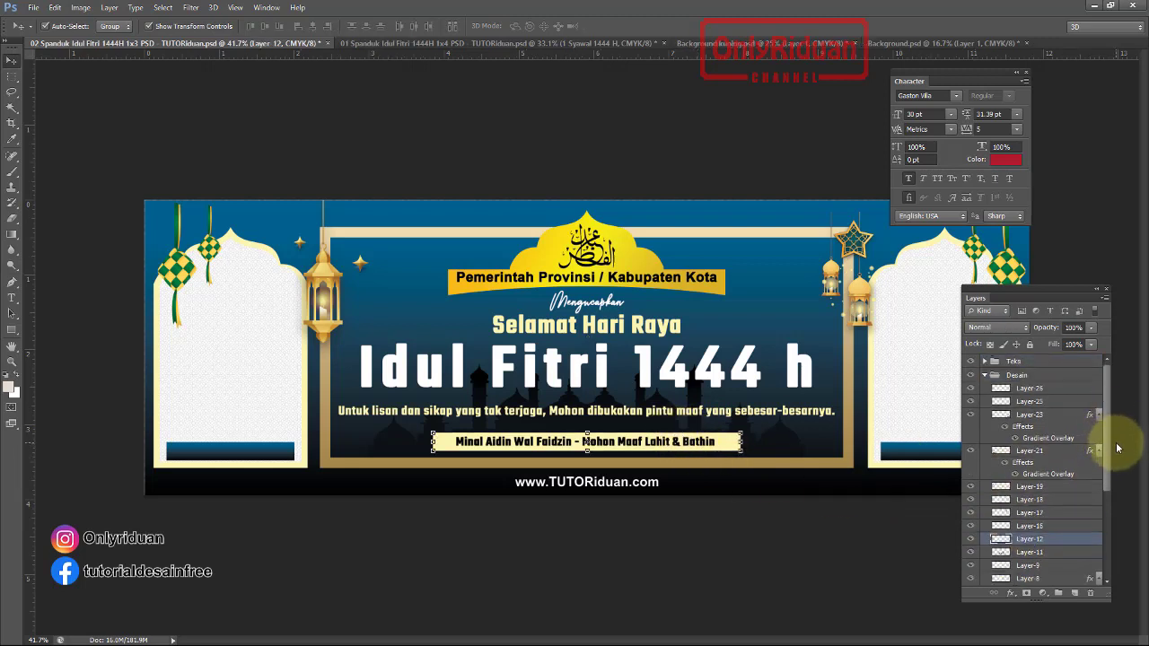
pyautogui.moveTo(1117, 446); pyautogui.dragTo(1119, 504)
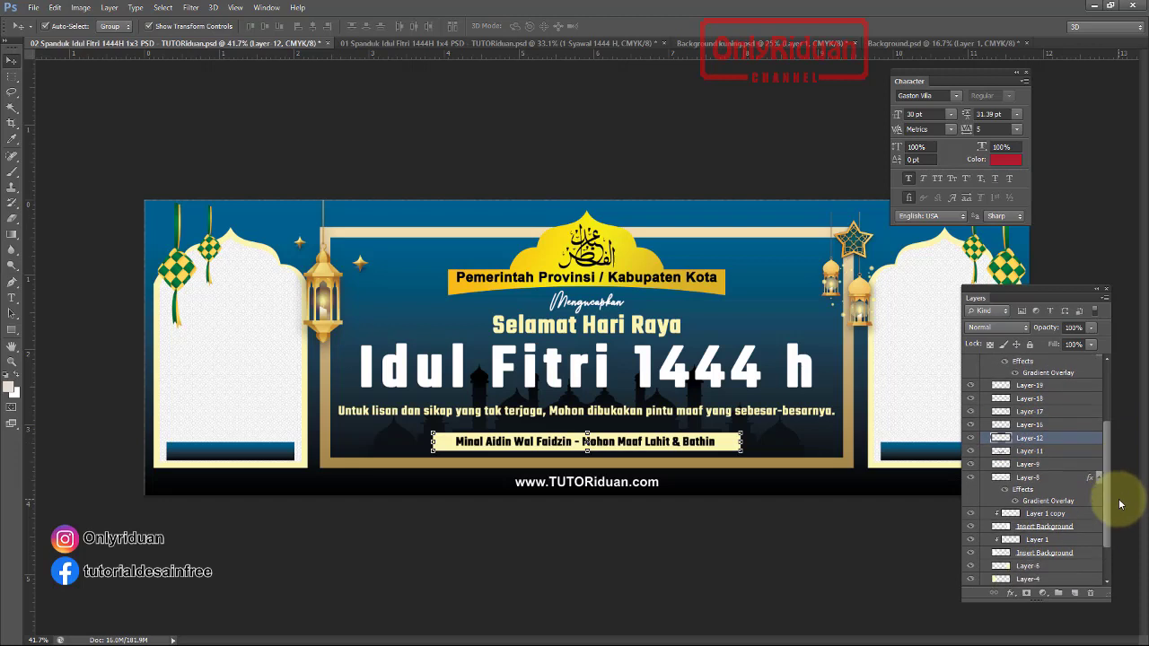
# Copy the gradient layer style from Layer-8 and paste it onto Layer-12
pyautogui.rightClick(1045, 502)
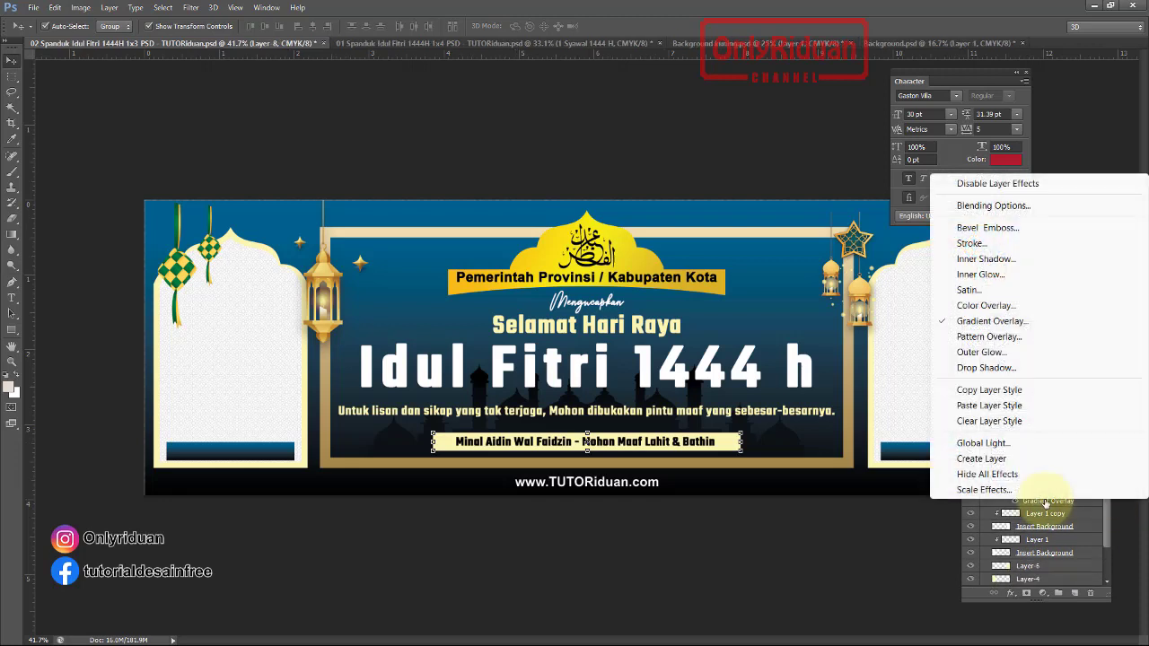
pyautogui.click(987, 389)
pyautogui.click(1029, 441)
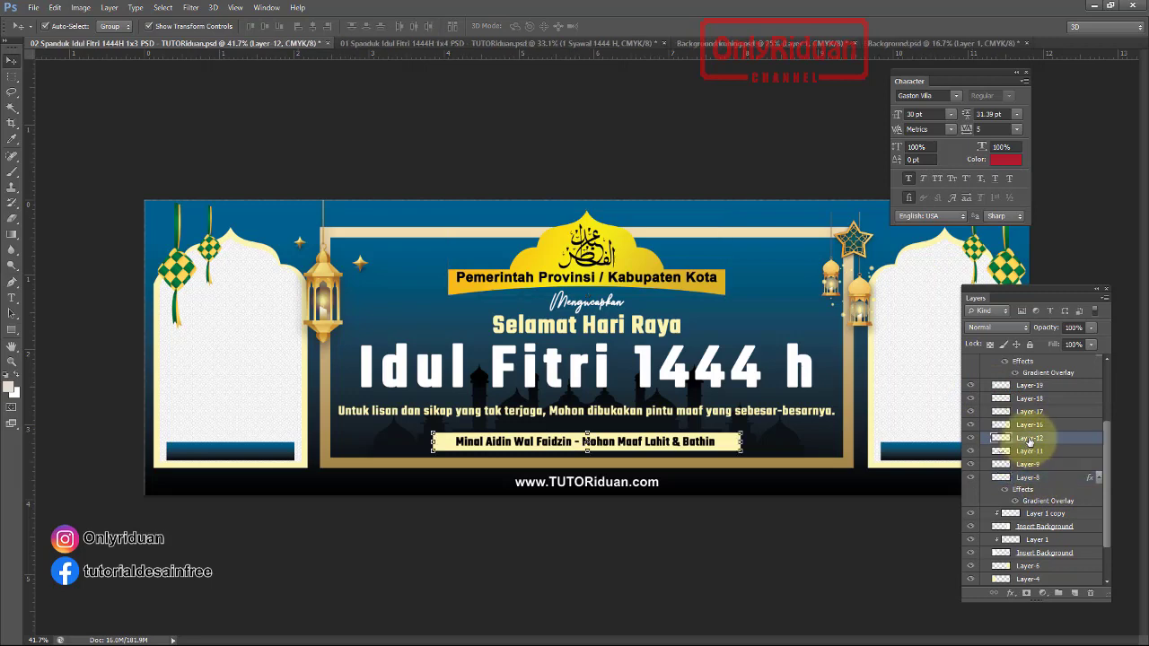
pyautogui.rightClick(1030, 441)
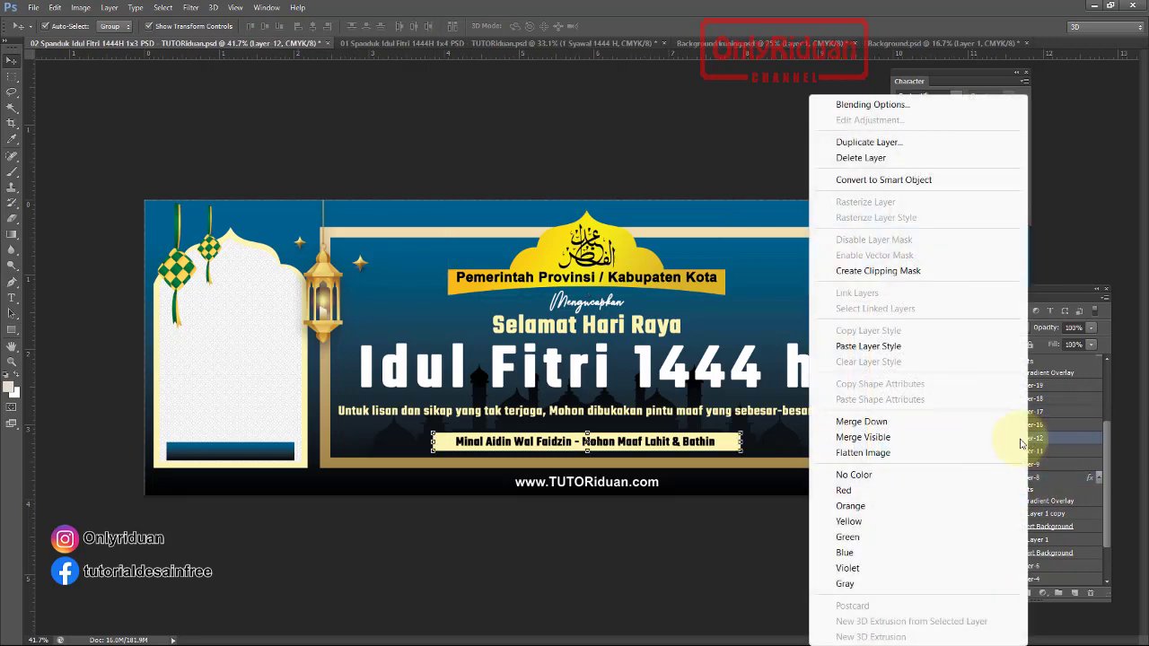
pyautogui.click(867, 345)
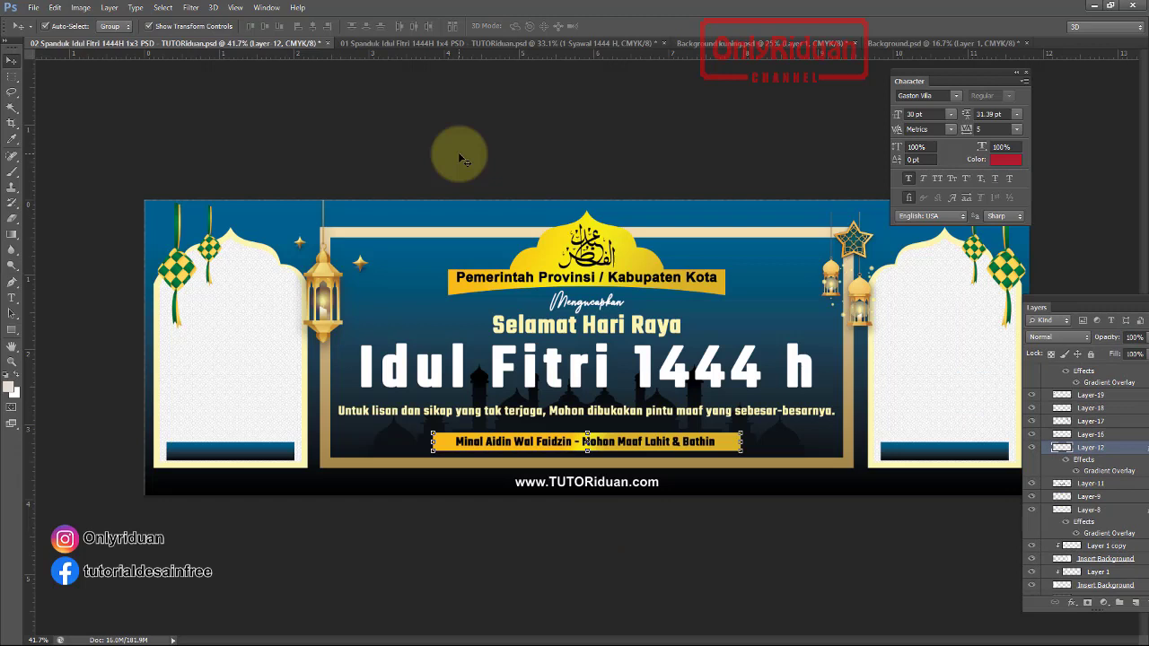
pyautogui.click(459, 158)
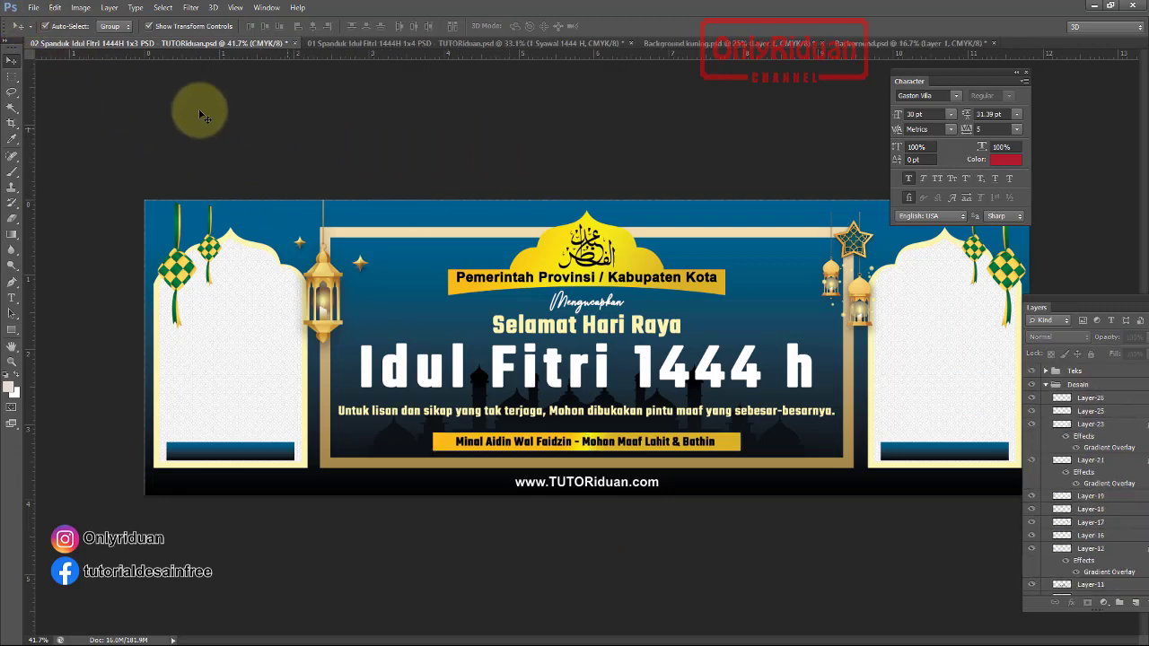
# Place the Pejabat 1 photo and position it in the left arch frame
pyautogui.click(33, 8)
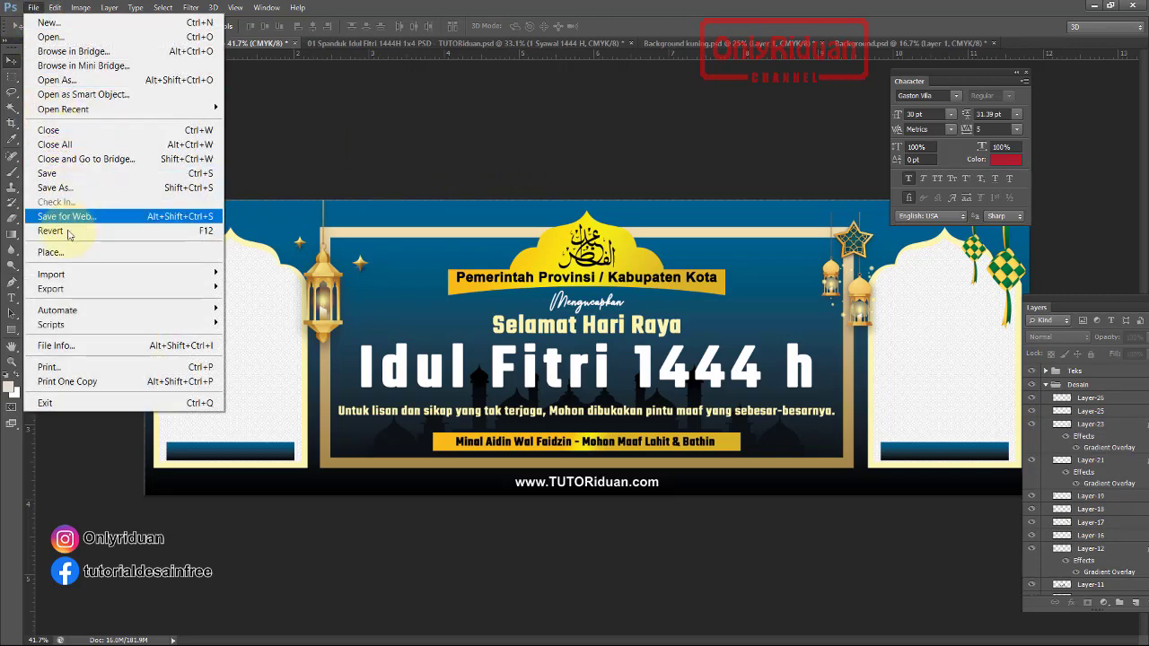
pyautogui.click(100, 248)
pyautogui.scroll(-5, 571, 314)
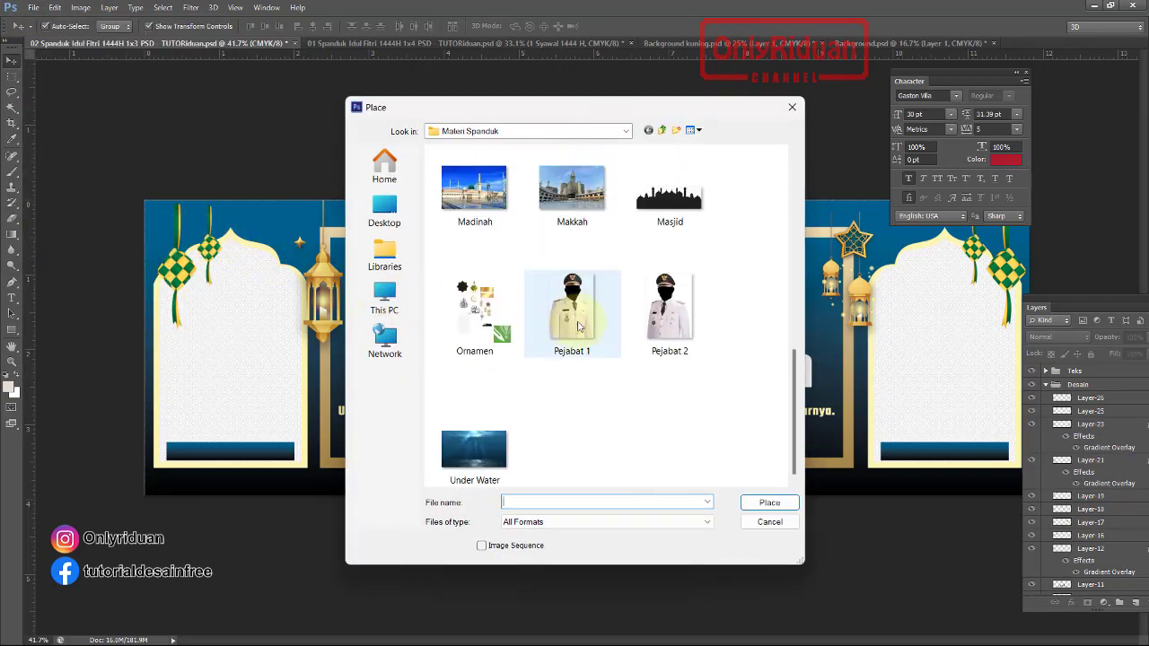
pyautogui.click(571, 314)
pyautogui.click(769, 502)
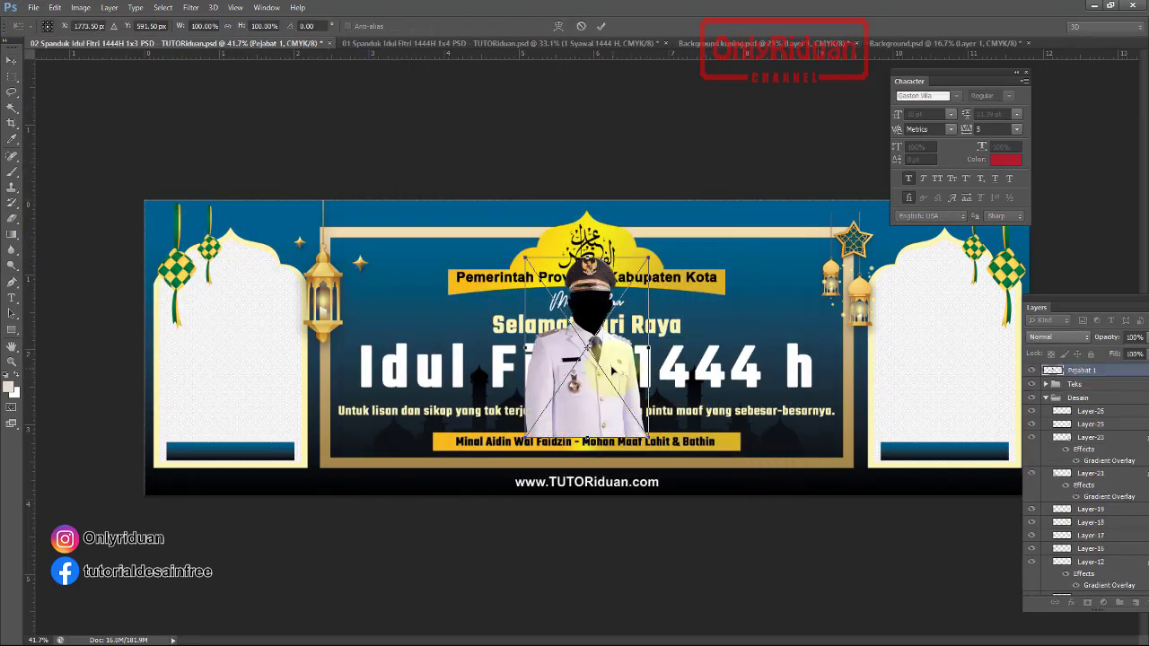
pyautogui.moveTo(585, 372)
pyautogui.mouseDown()
pyautogui.moveTo(255, 387)
pyautogui.moveTo(255, 400)
pyautogui.mouseUp()
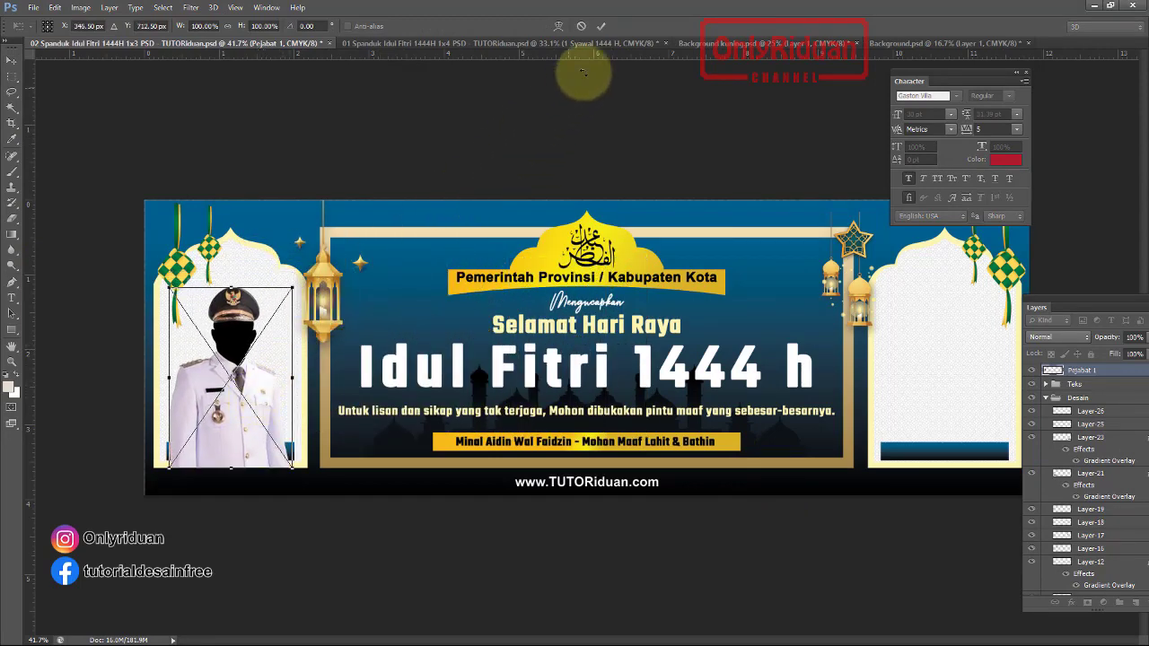
pyautogui.click(602, 27)
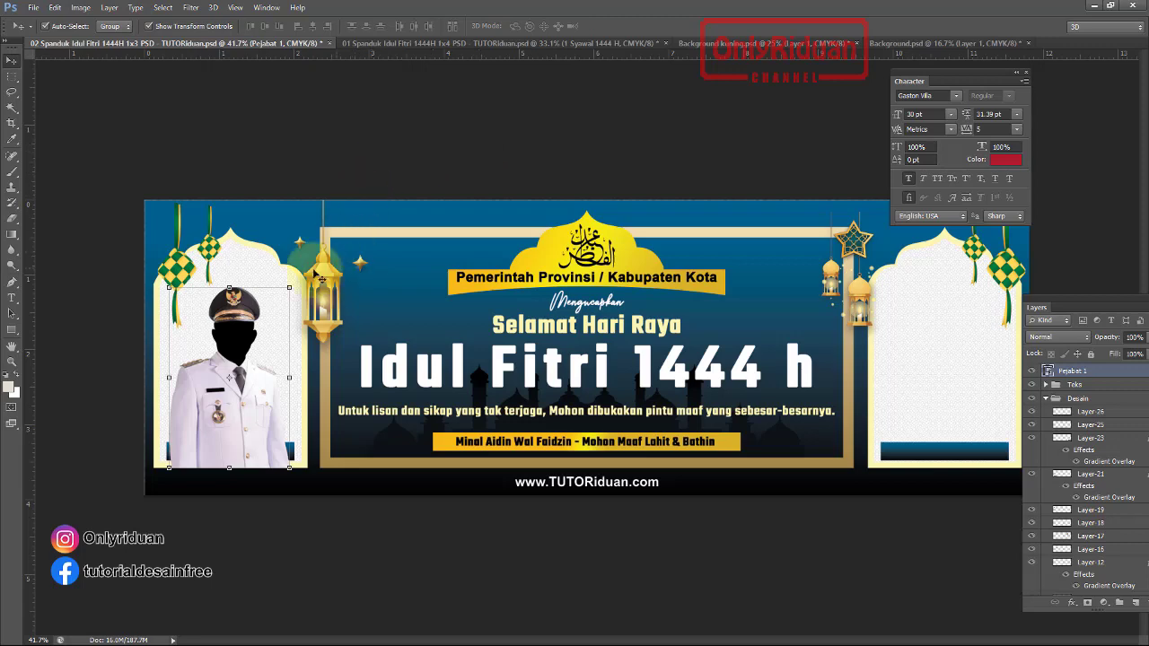
# Place the Pejabat 2 photo and position it in the right arch frame
pyautogui.click(33, 7)
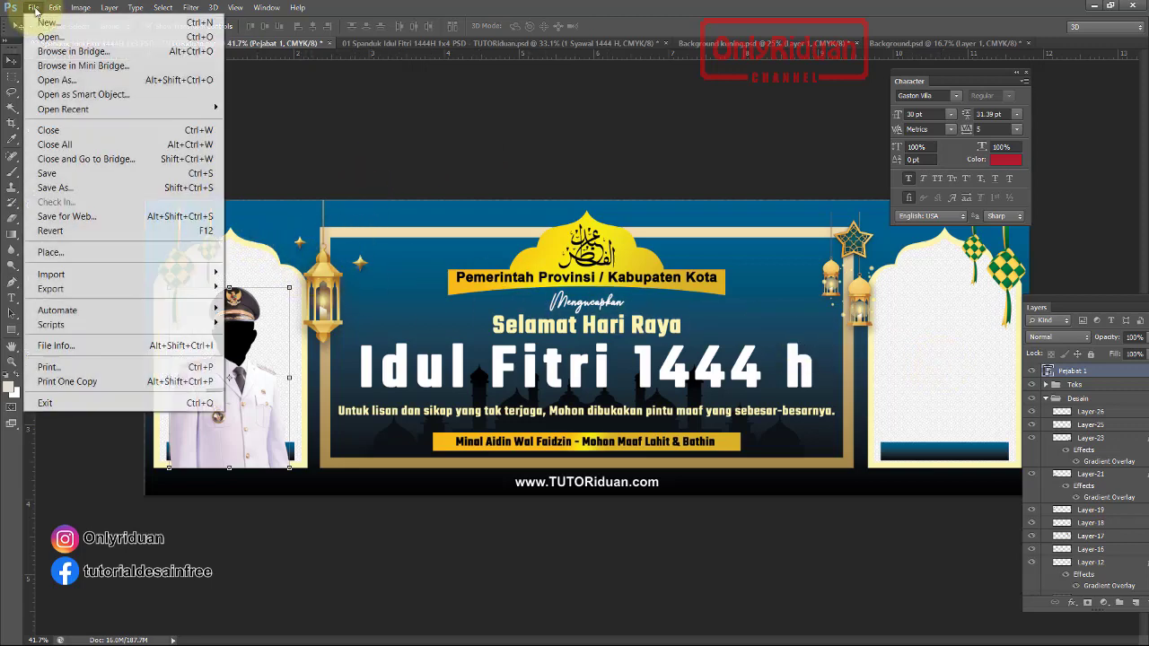
pyautogui.click(92, 249)
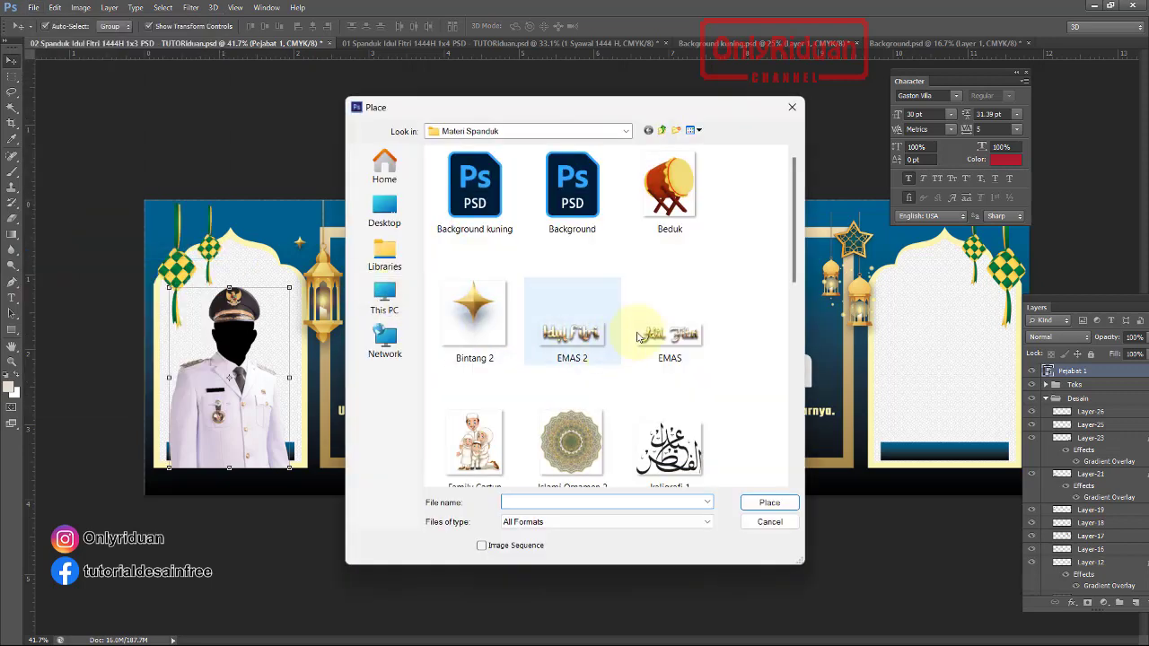
pyautogui.scroll(-5, 571, 332)
pyautogui.click(668, 309)
pyautogui.click(769, 502)
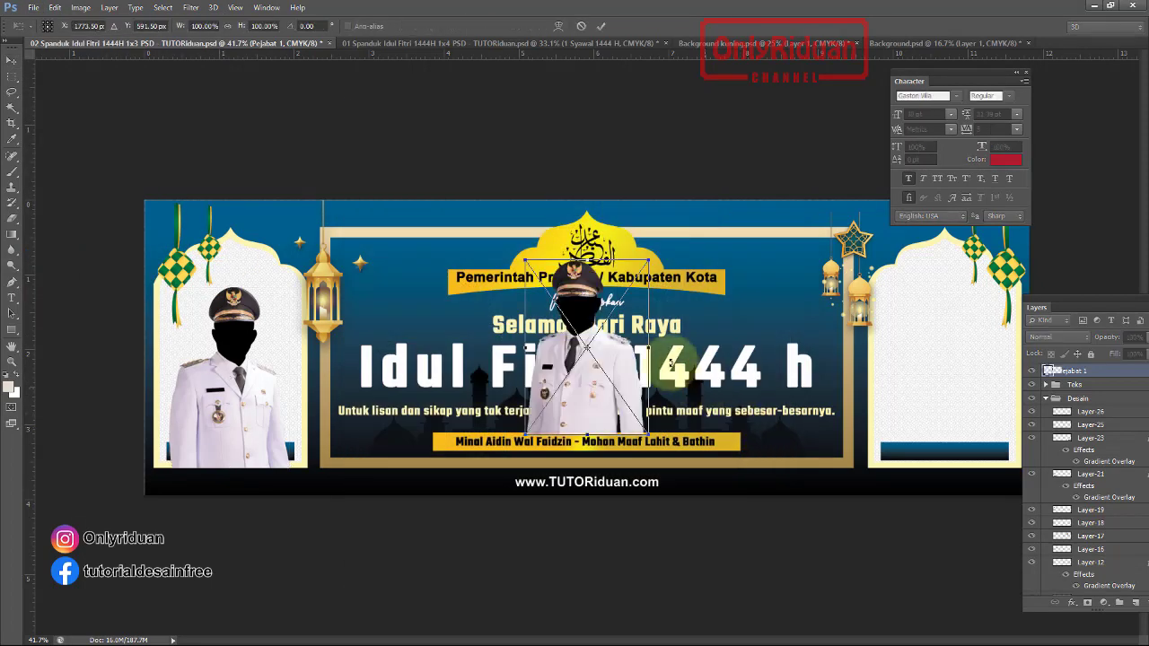
pyautogui.moveTo(622, 352)
pyautogui.mouseDown()
pyautogui.moveTo(978, 368)
pyautogui.moveTo(971, 384)
pyautogui.mouseUp()
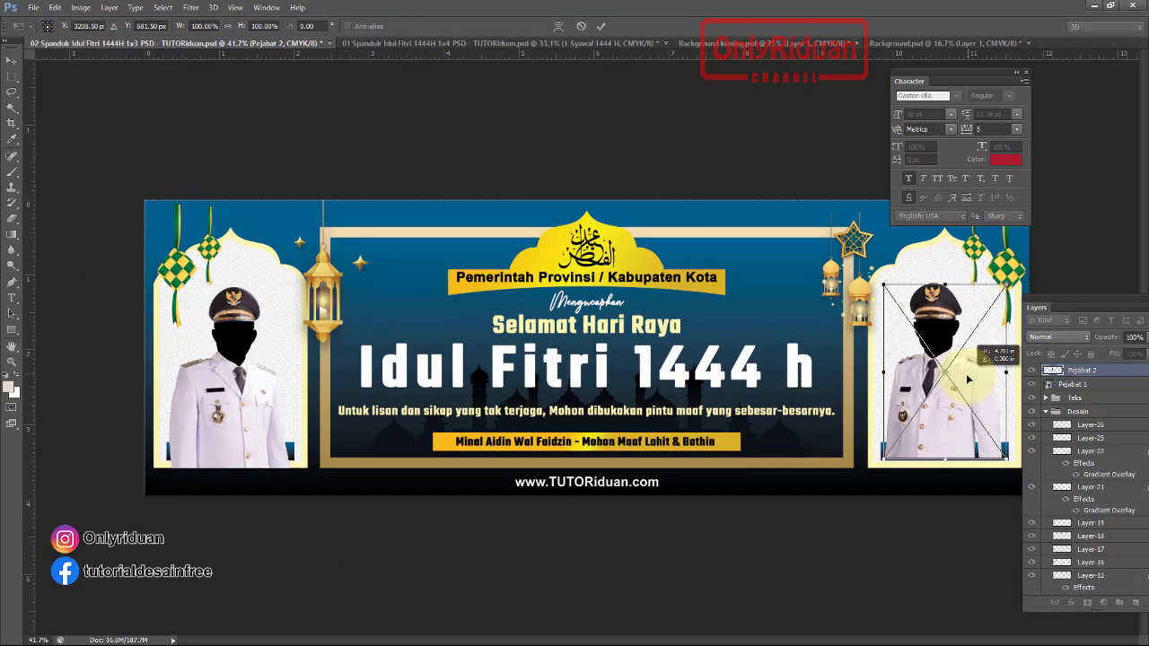
pyautogui.press('Return')
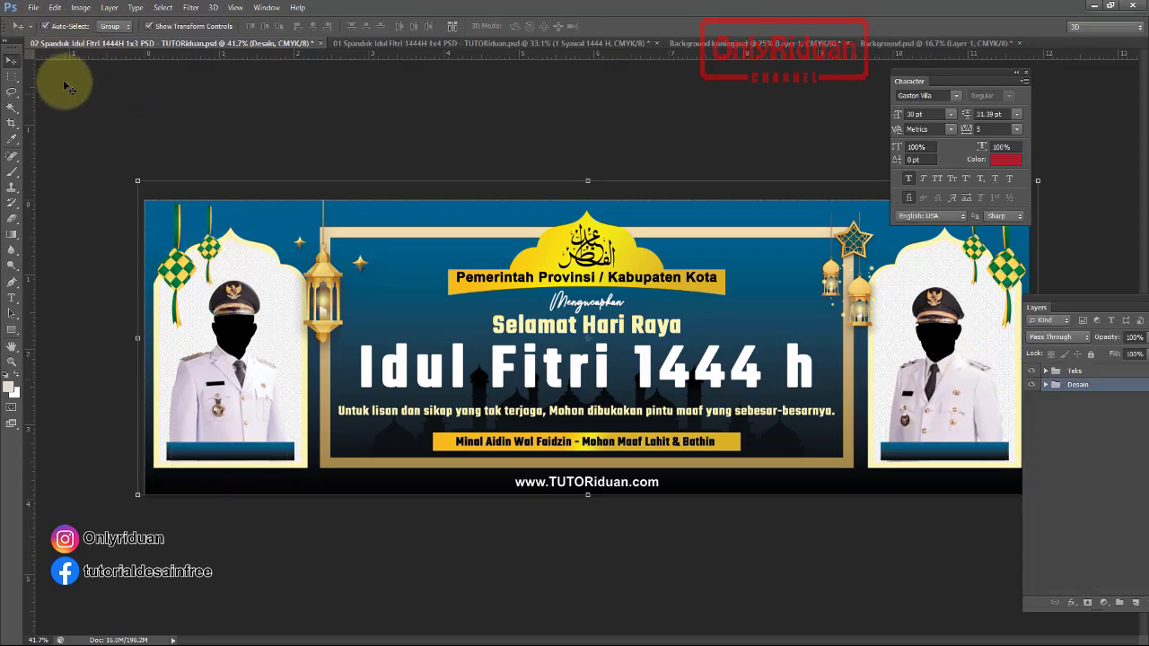
# Place the Beduk drum image, shrink it, and position it at the lower left
pyautogui.click(33, 8)
pyautogui.click(58, 252)
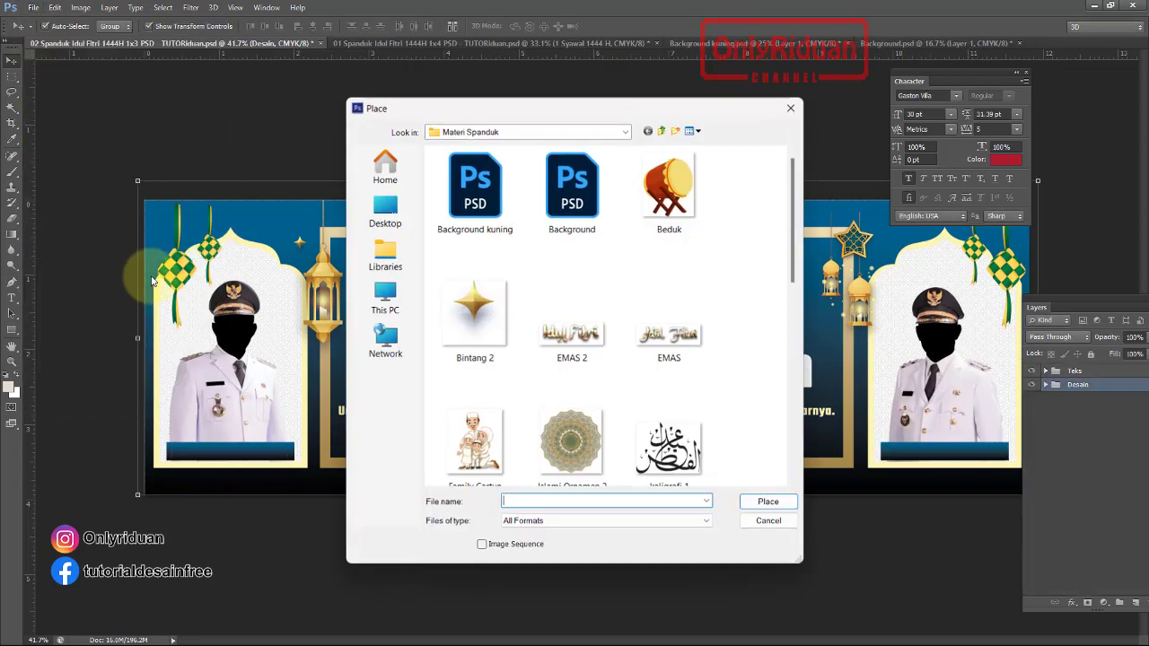
pyautogui.click(670, 188)
pyautogui.click(770, 503)
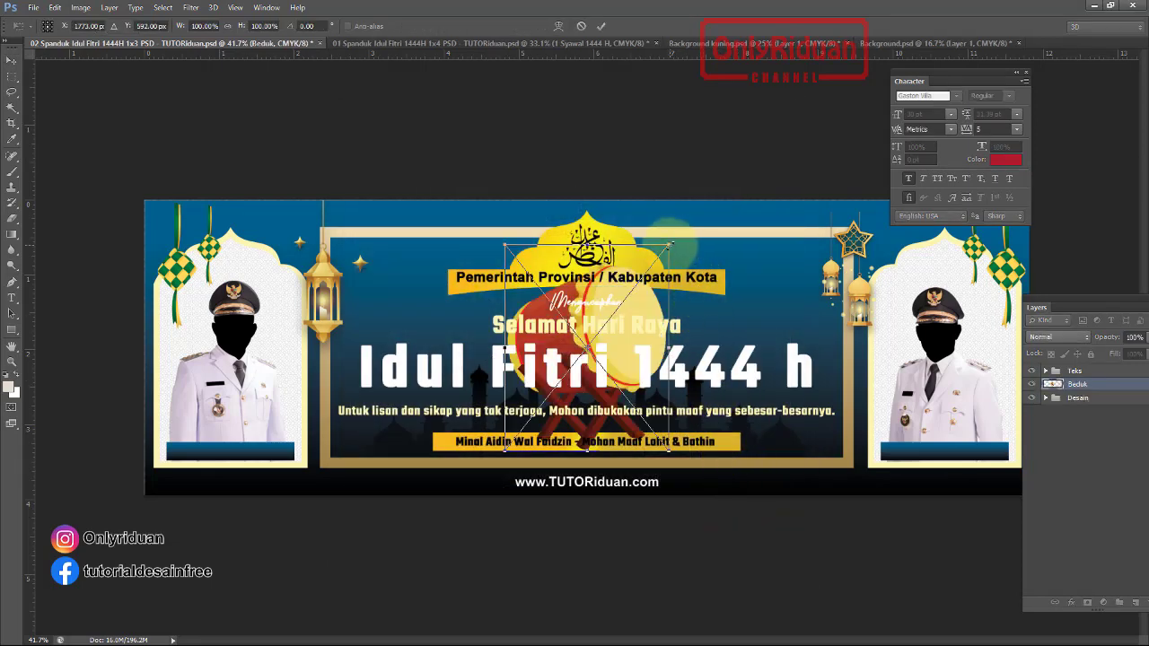
pyautogui.moveTo(670, 244); pyautogui.dragTo(558, 339)
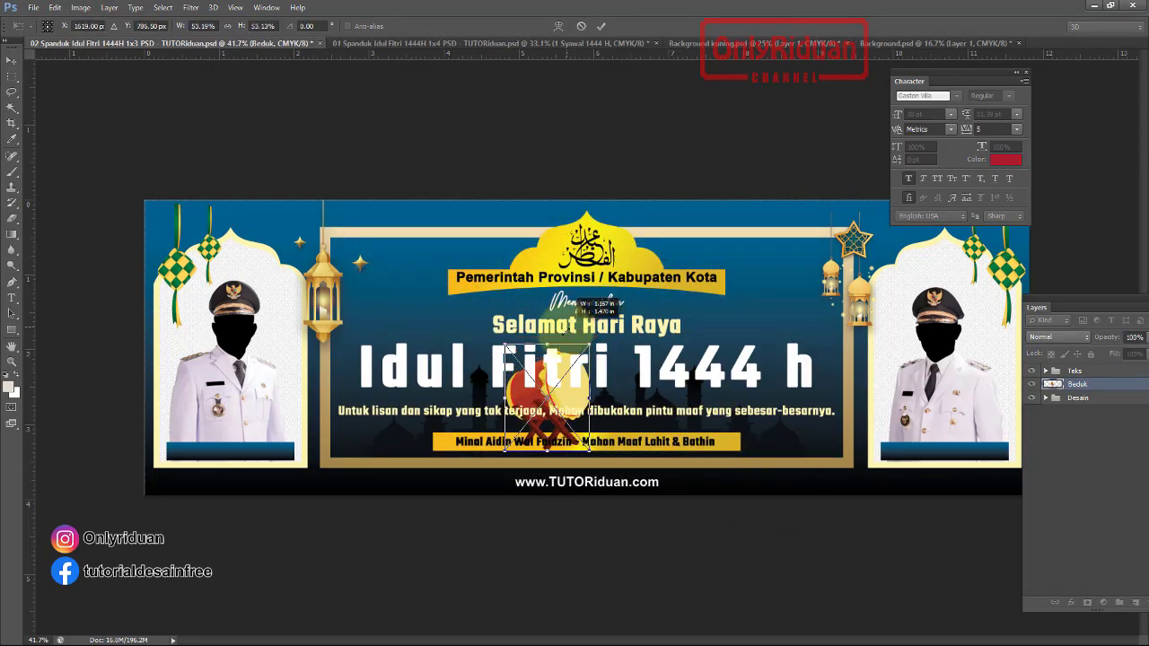
pyautogui.moveTo(567, 381)
pyautogui.mouseDown()
pyautogui.moveTo(383, 399)
pyautogui.moveTo(346, 442)
pyautogui.mouseUp()
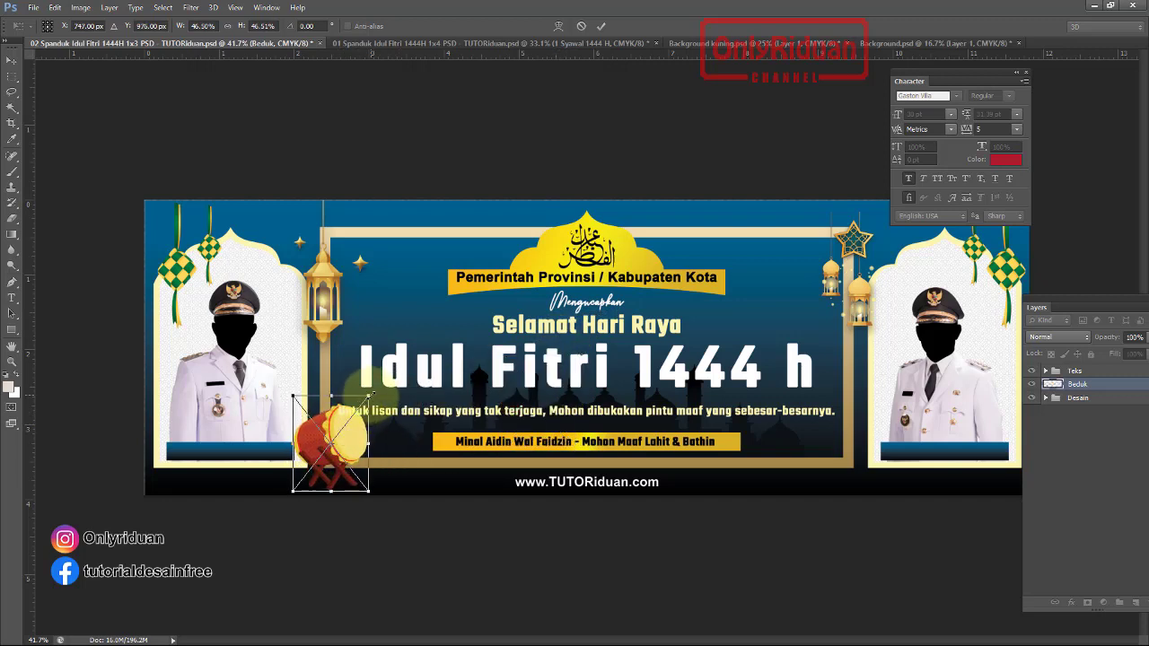
pyautogui.moveTo(369, 395); pyautogui.dragTo(358, 409)
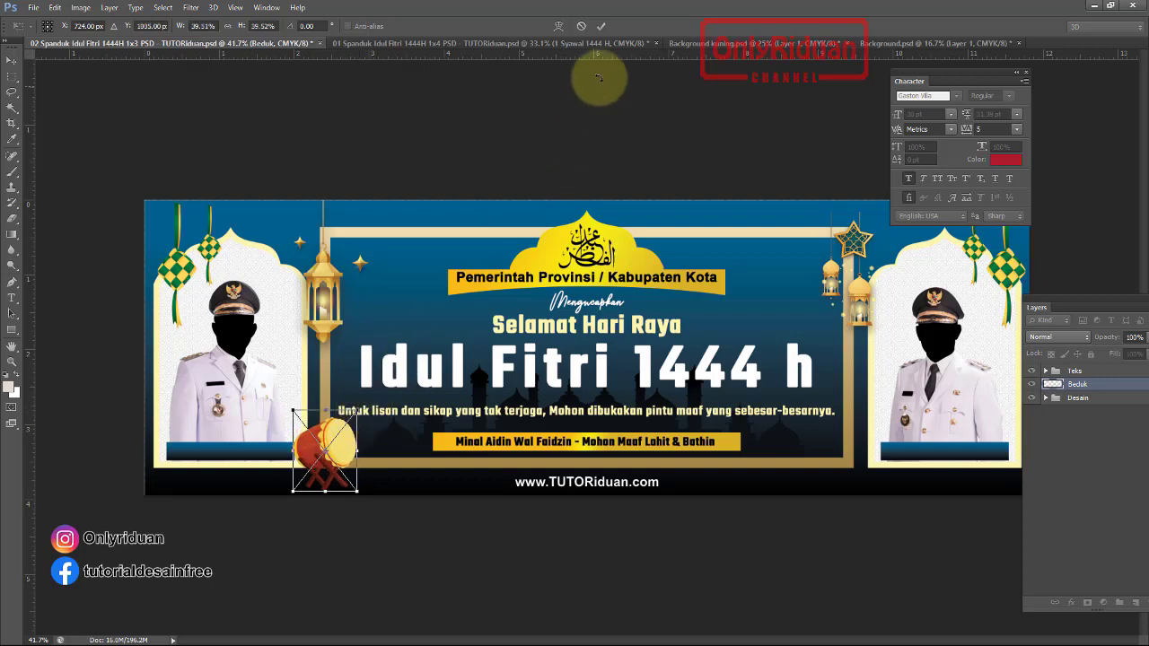
pyautogui.click(600, 26)
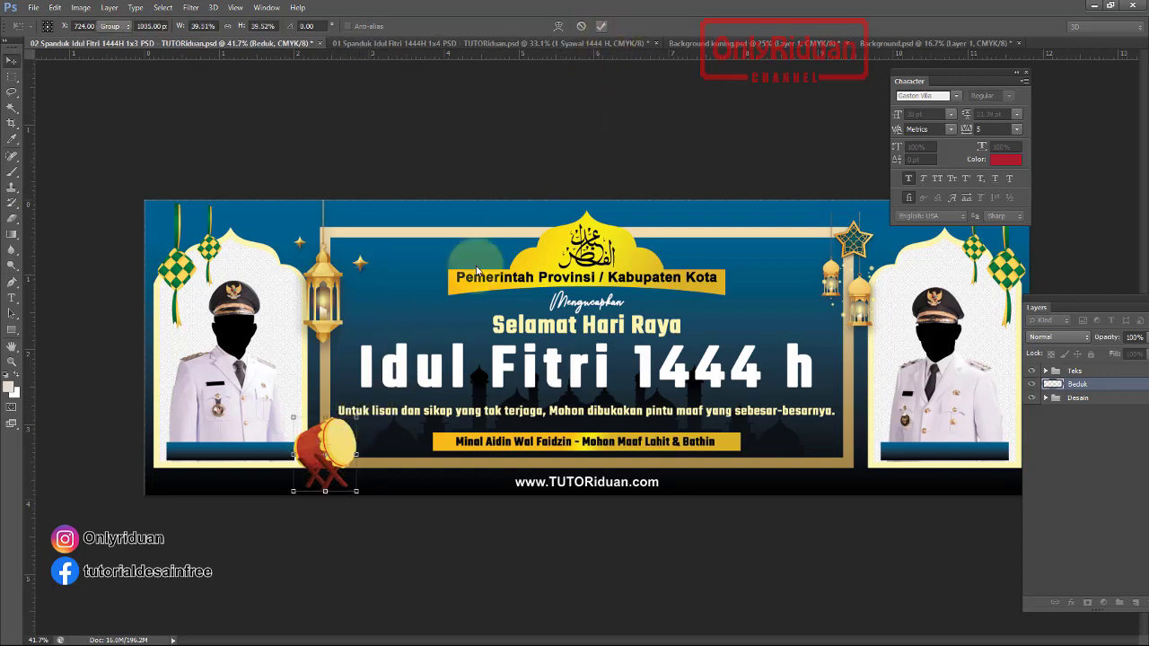
# Add a mirrored copy of the drum at the lower right, then show the 1x4 banner
pyautogui.moveTo(340, 442)
pyautogui.mouseDown()
pyautogui.moveTo(842, 449)
pyautogui.moveTo(734, 453)
pyautogui.mouseUp()
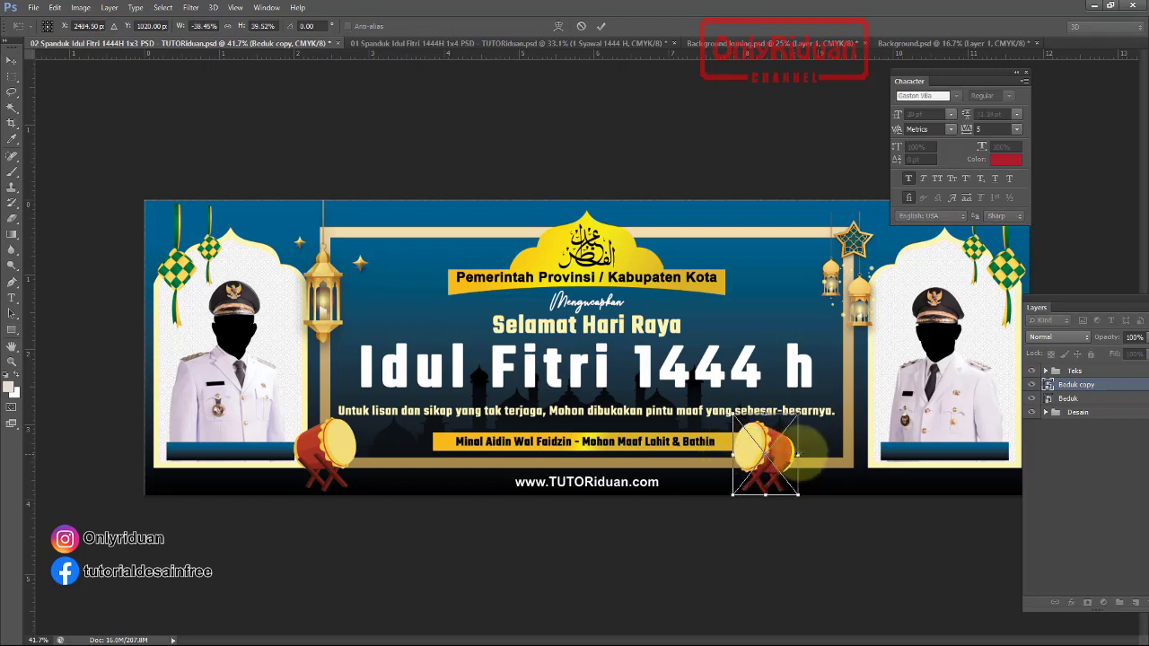
pyautogui.moveTo(776, 451); pyautogui.dragTo(867, 450)
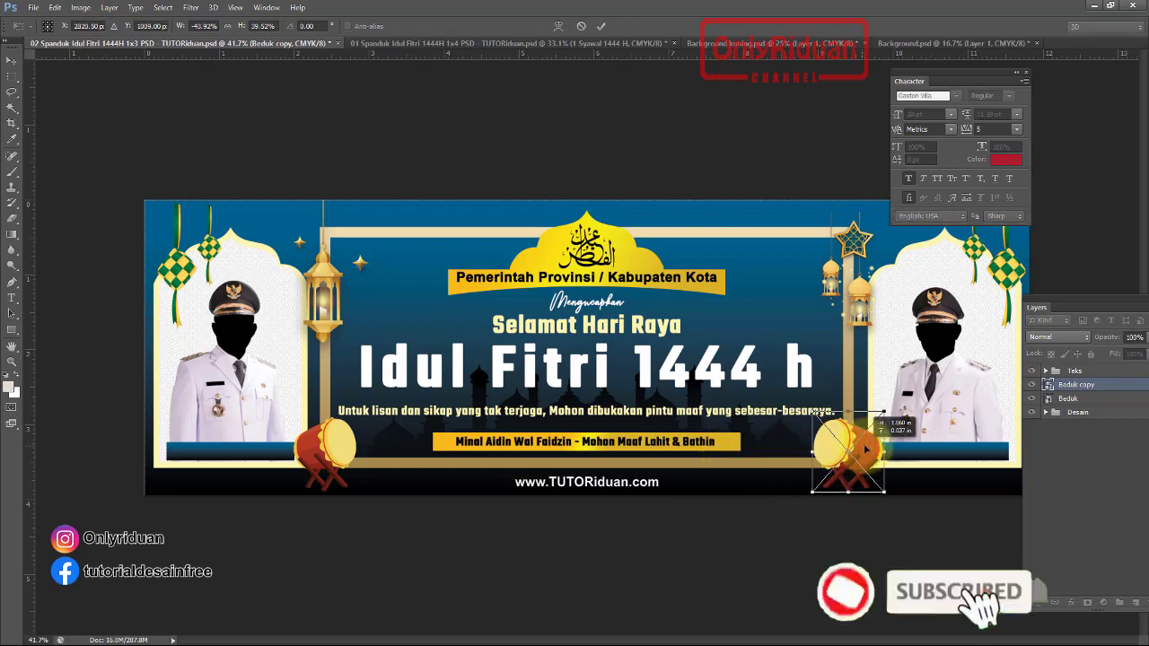
pyautogui.click(602, 28)
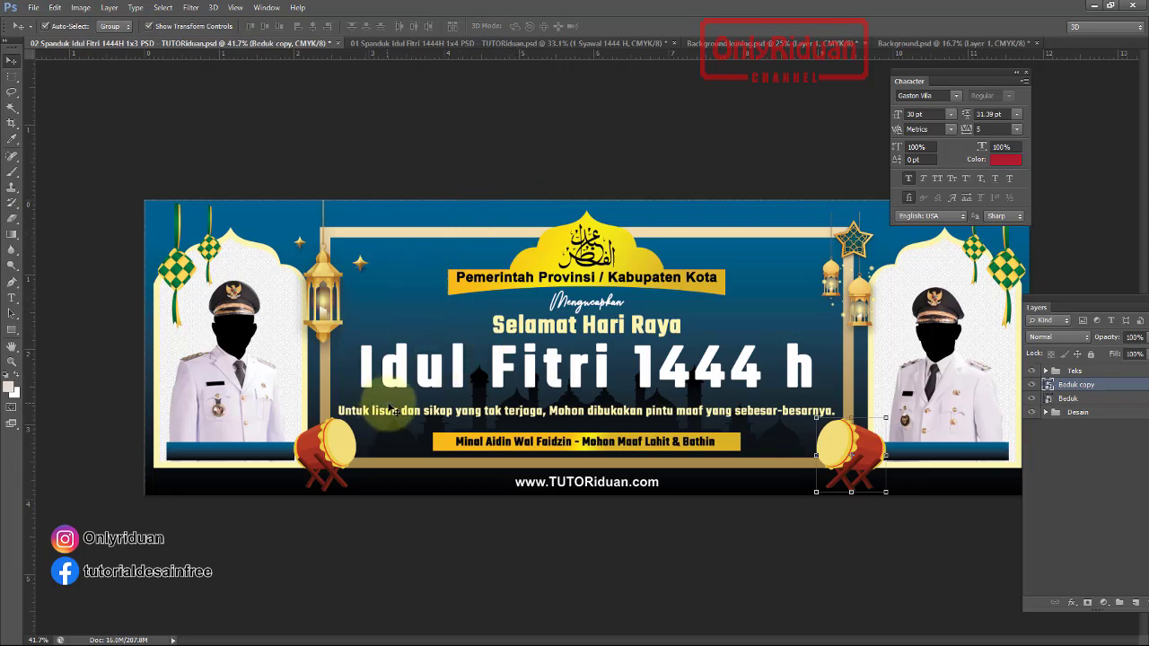
pyautogui.click(399, 43)
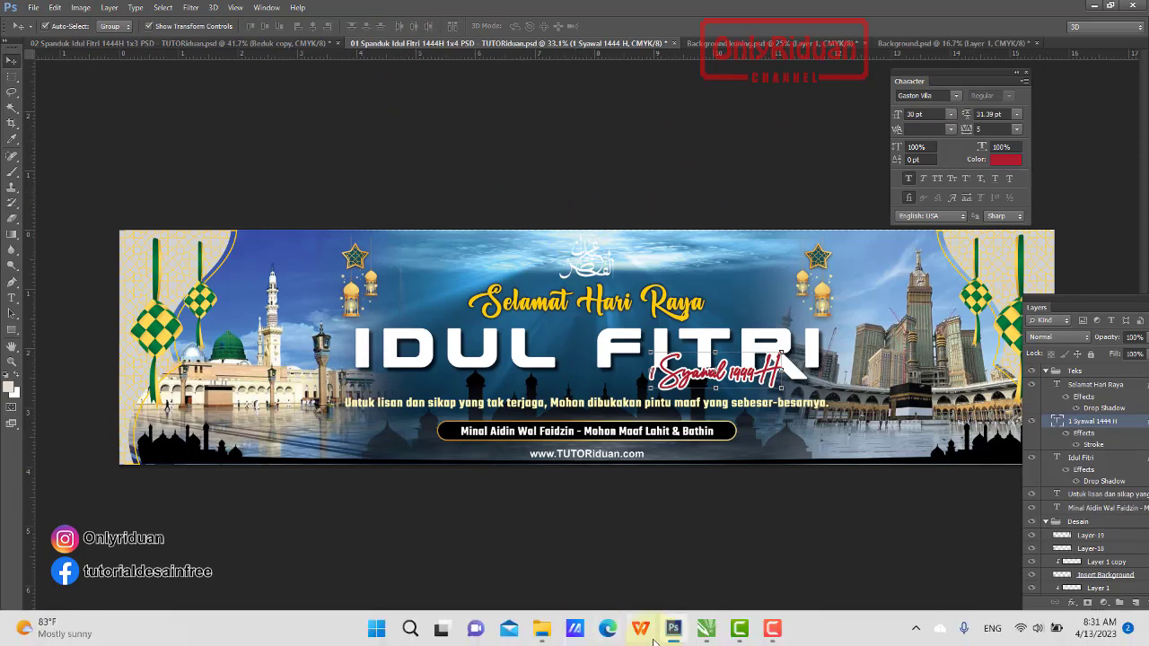
pyautogui.moveTo(706, 629)
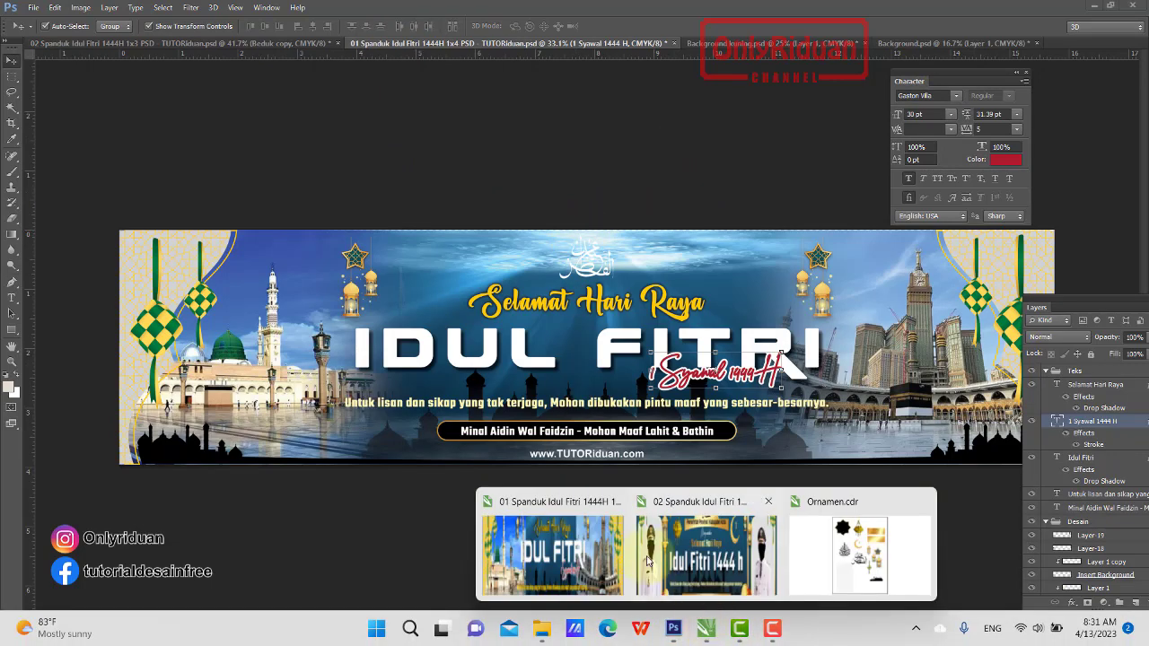
# Select all objects of the CorelDRAW banner and begin an export
pyautogui.click(574, 552)
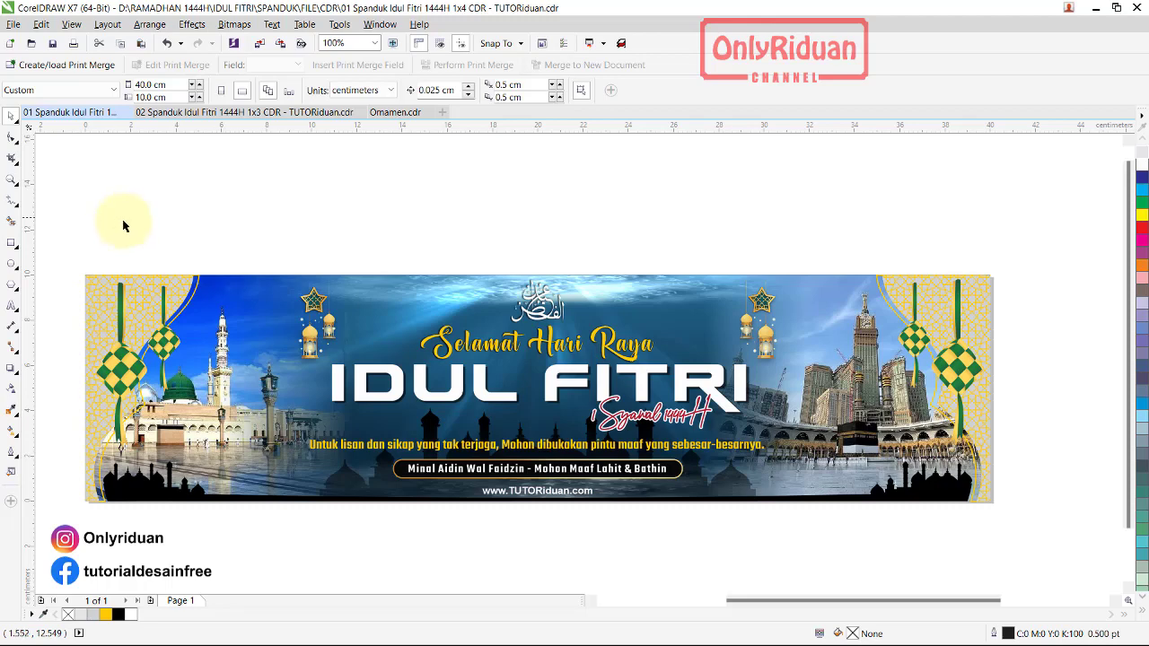
pyautogui.moveTo(63, 230); pyautogui.dragTo(1008, 530)
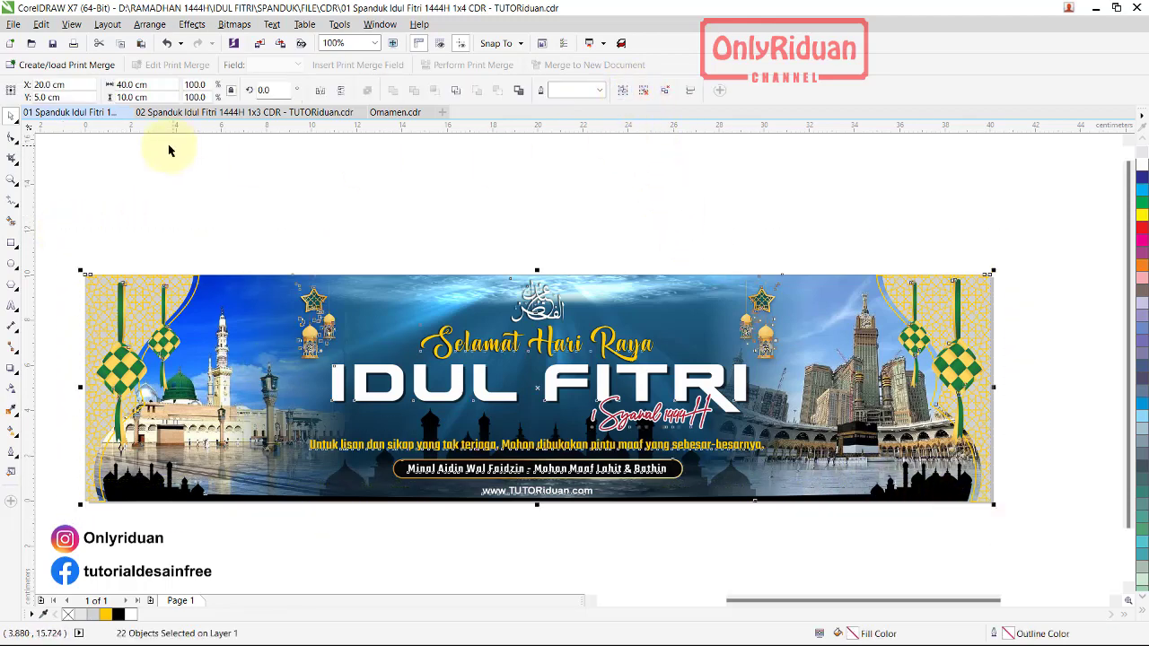
pyautogui.click(14, 25)
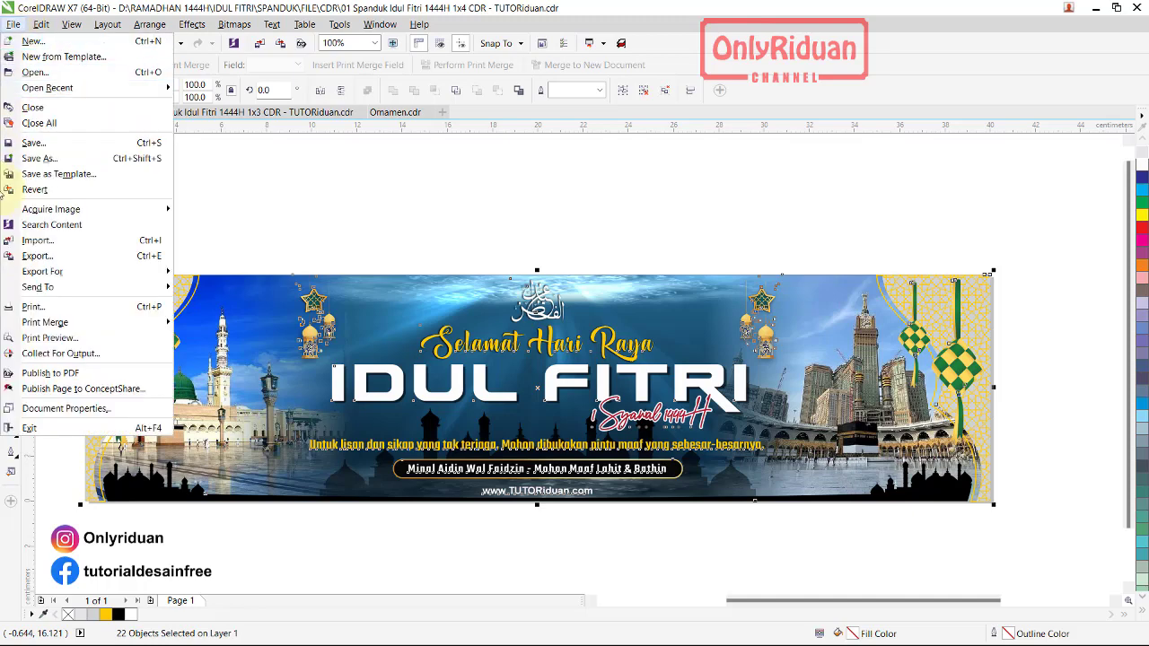
pyautogui.click(34, 256)
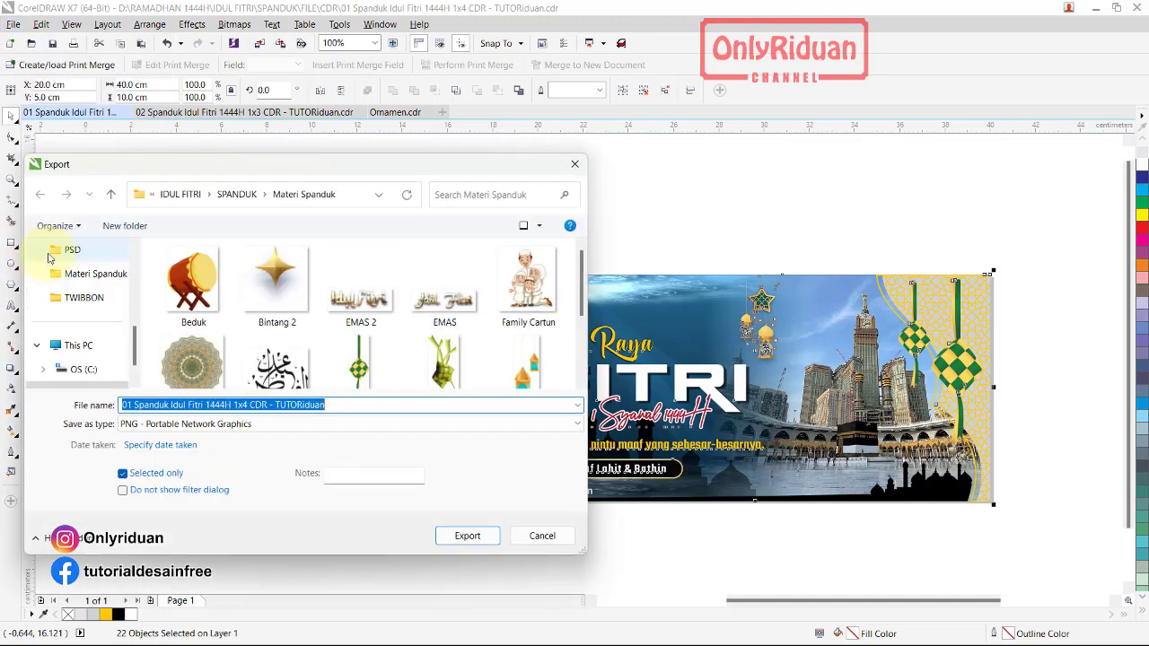
# Create and open a new CETAK folder in SPANDUK, then start replacing the file name
pyautogui.click(233, 194)
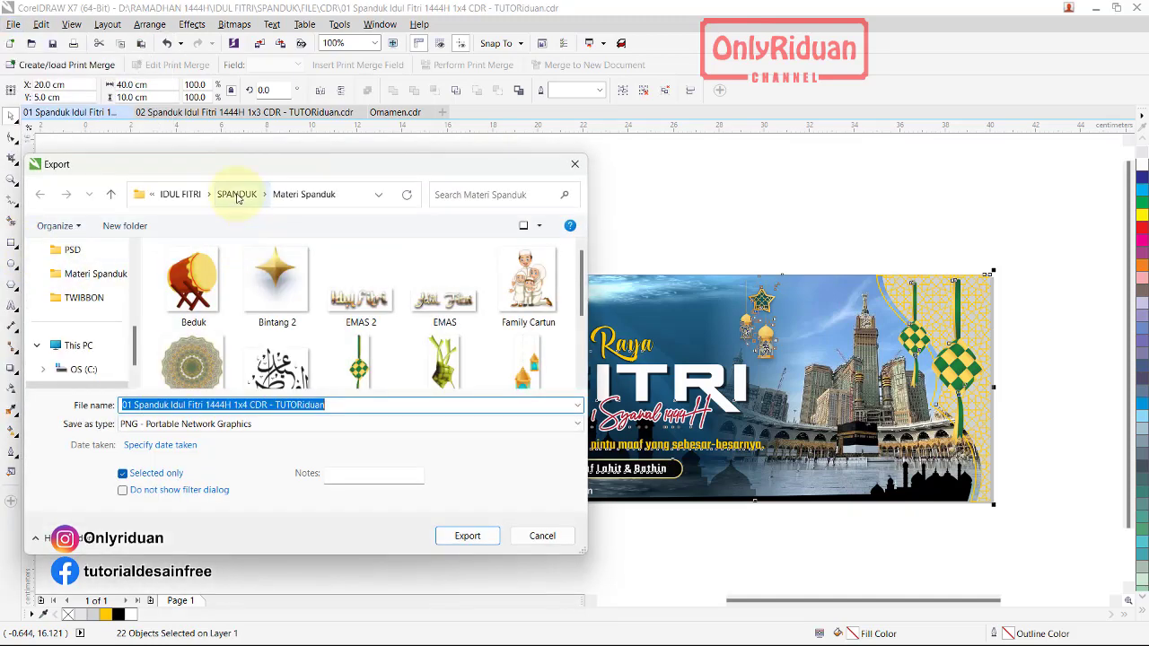
pyautogui.click(125, 225)
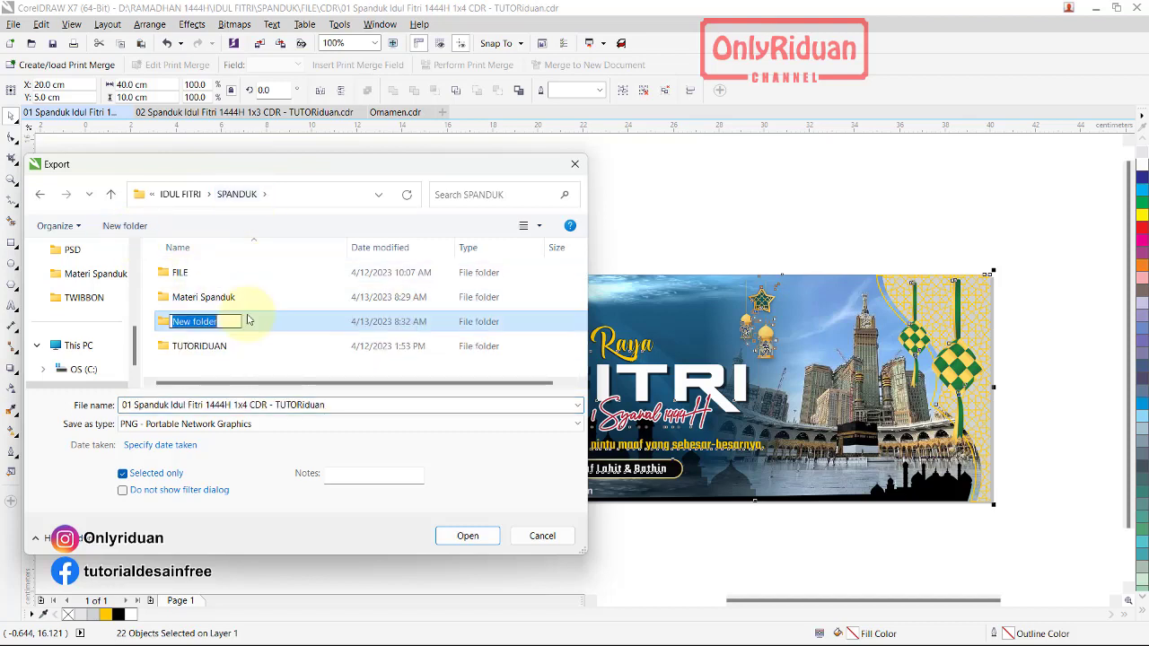
pyautogui.write('CETAK')
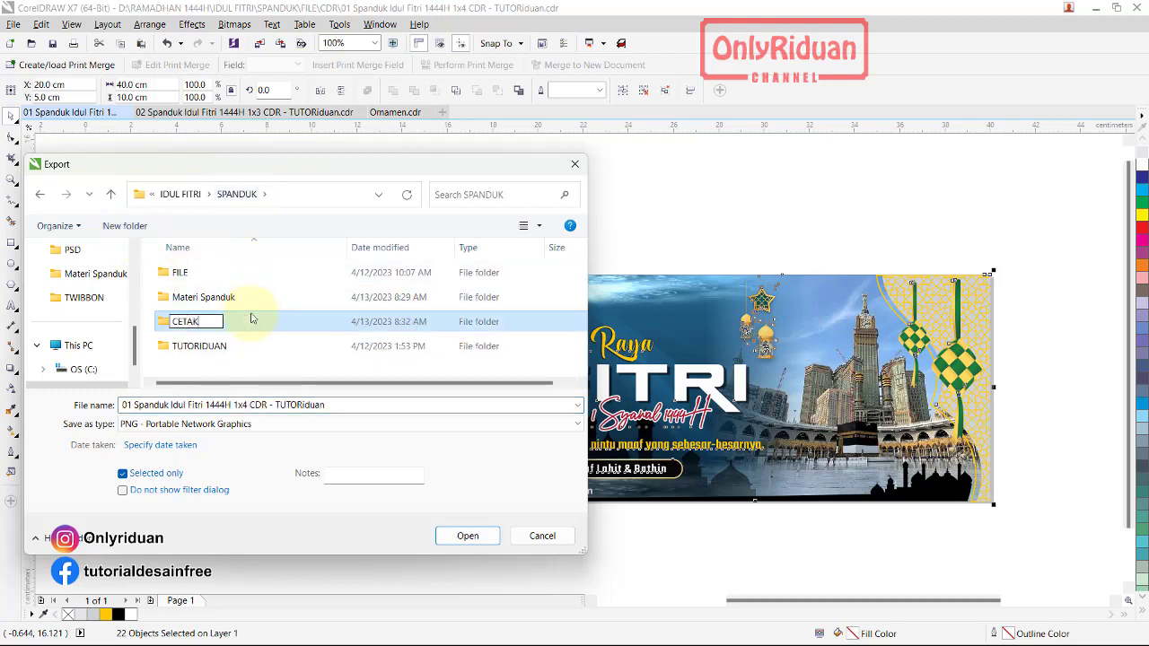
pyautogui.press('Return')
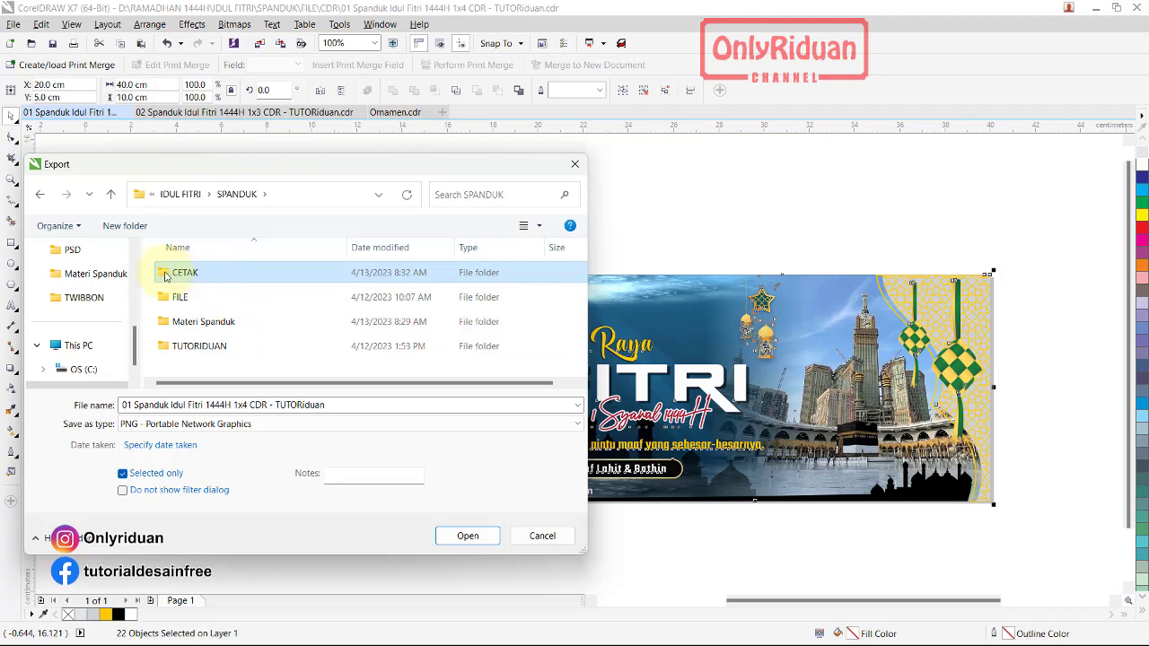
pyautogui.doubleClick(166, 272)
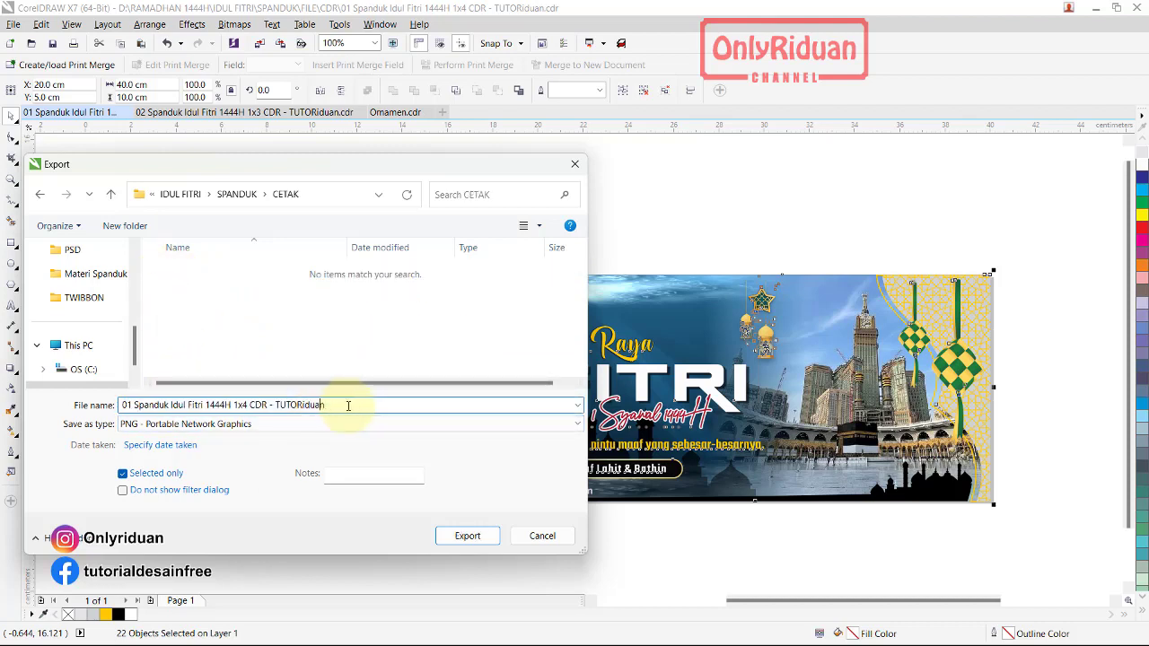
pyautogui.moveTo(341, 405); pyautogui.dragTo(120, 404)
pyautogui.write('S')
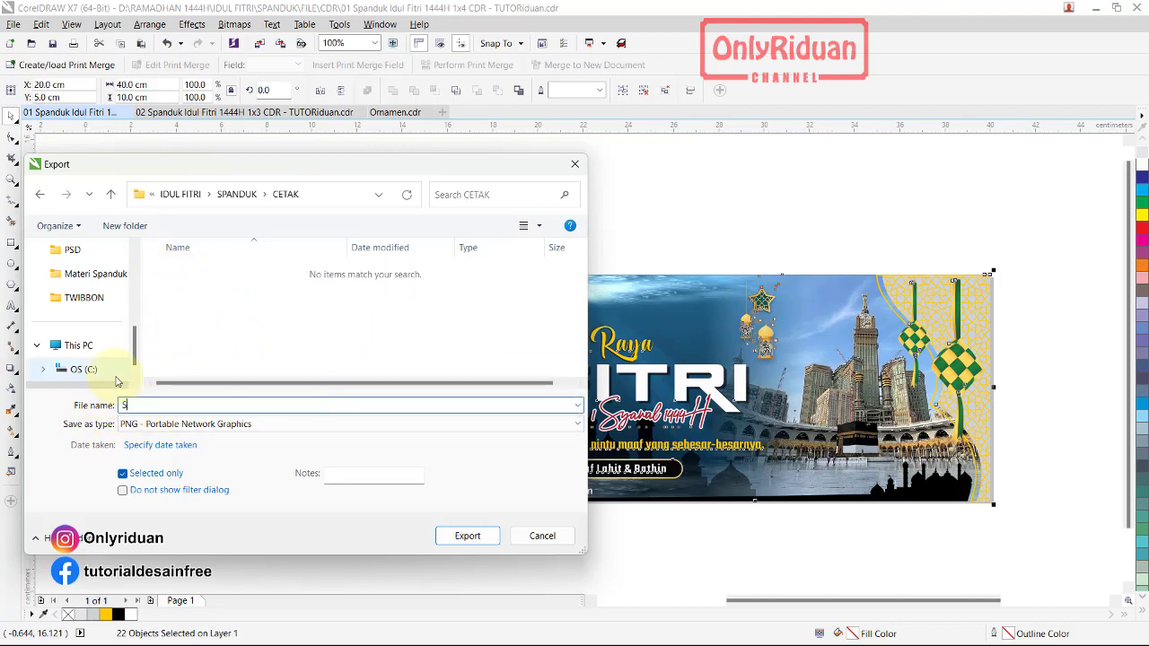
pyautogui.write('pandu')
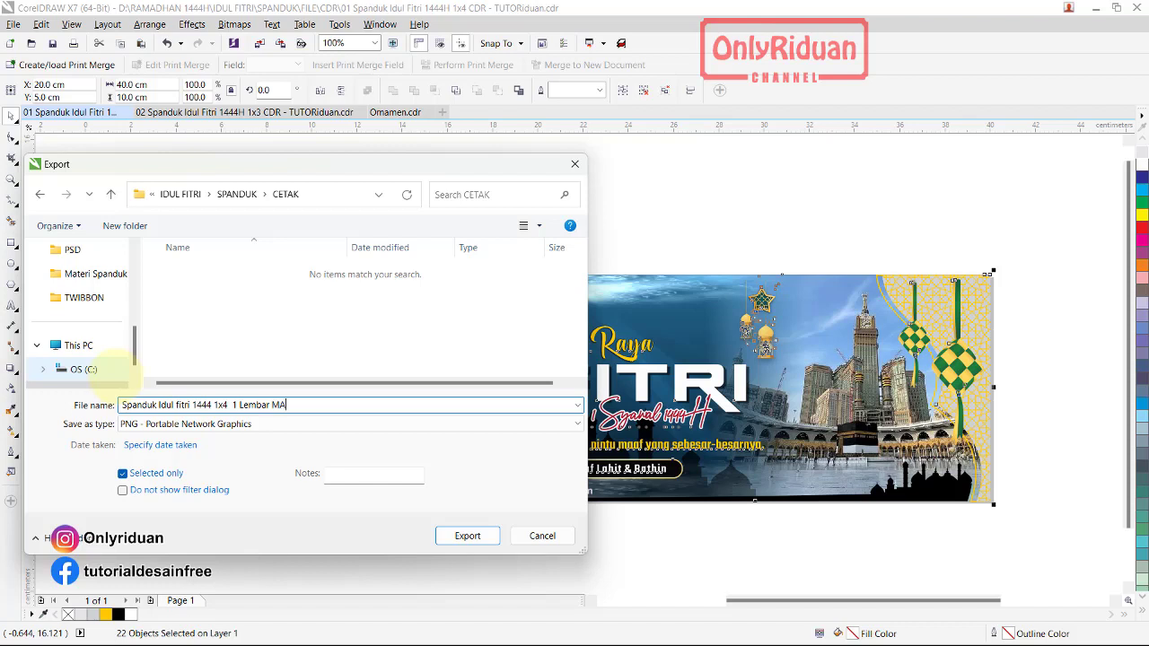
# Finish the name 'Spanduk Idul fitri 1444 1x4m 1 Lembar MA' and choose JPG - JPEG Bitmaps
pyautogui.click(225, 405)
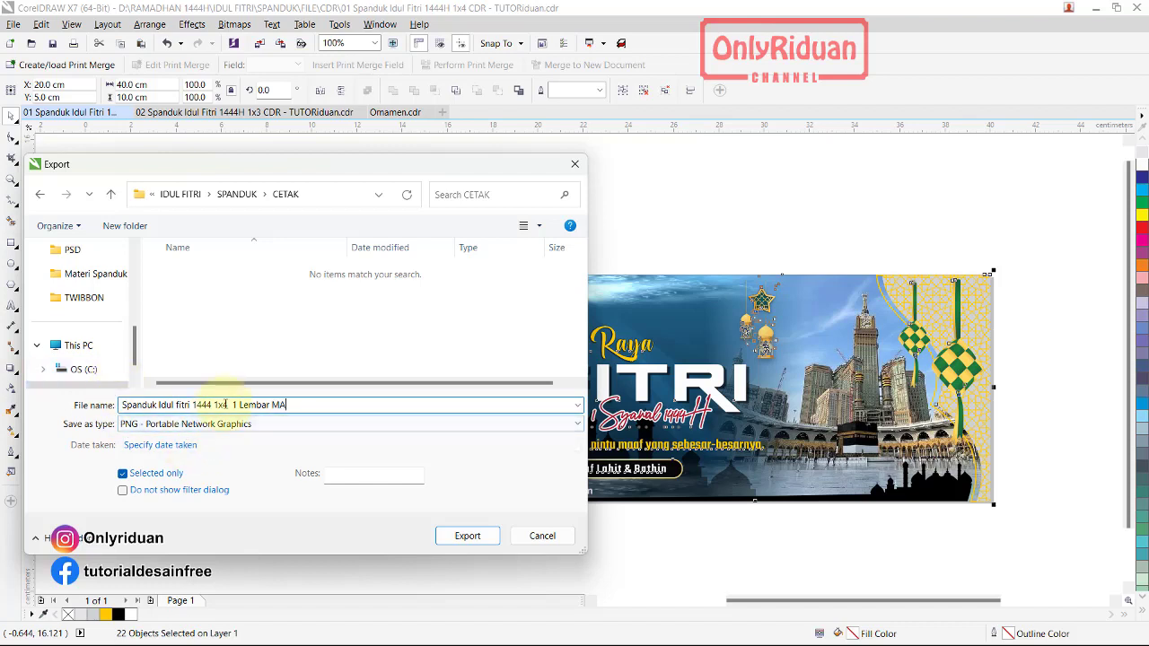
pyautogui.write('m')
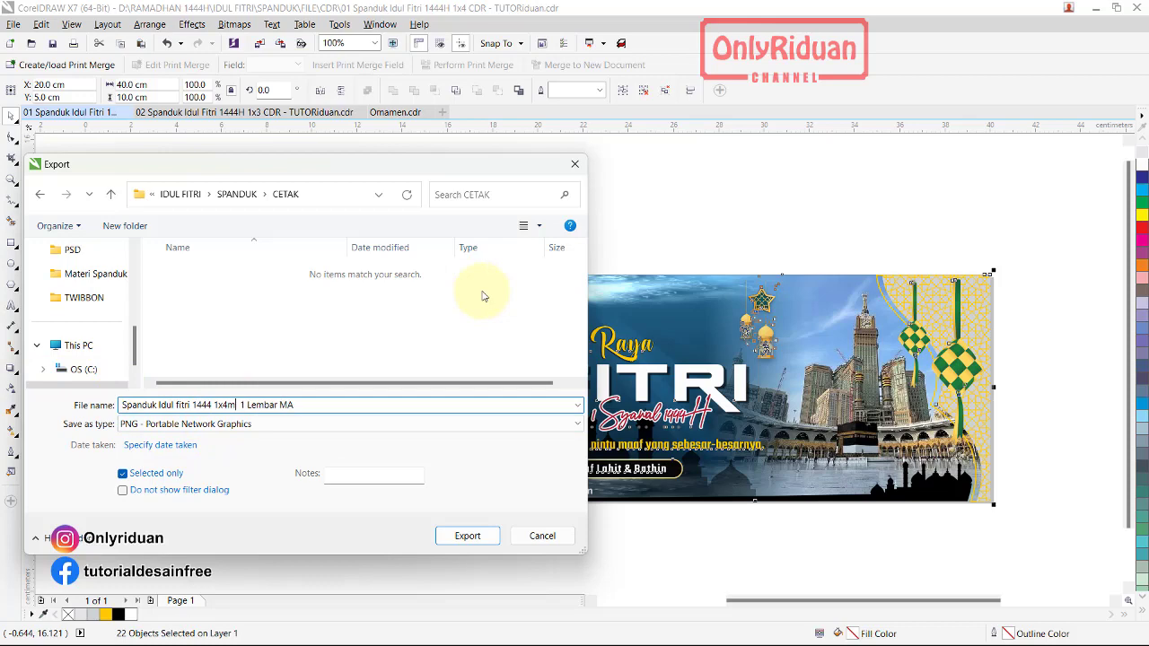
pyautogui.click(240, 425)
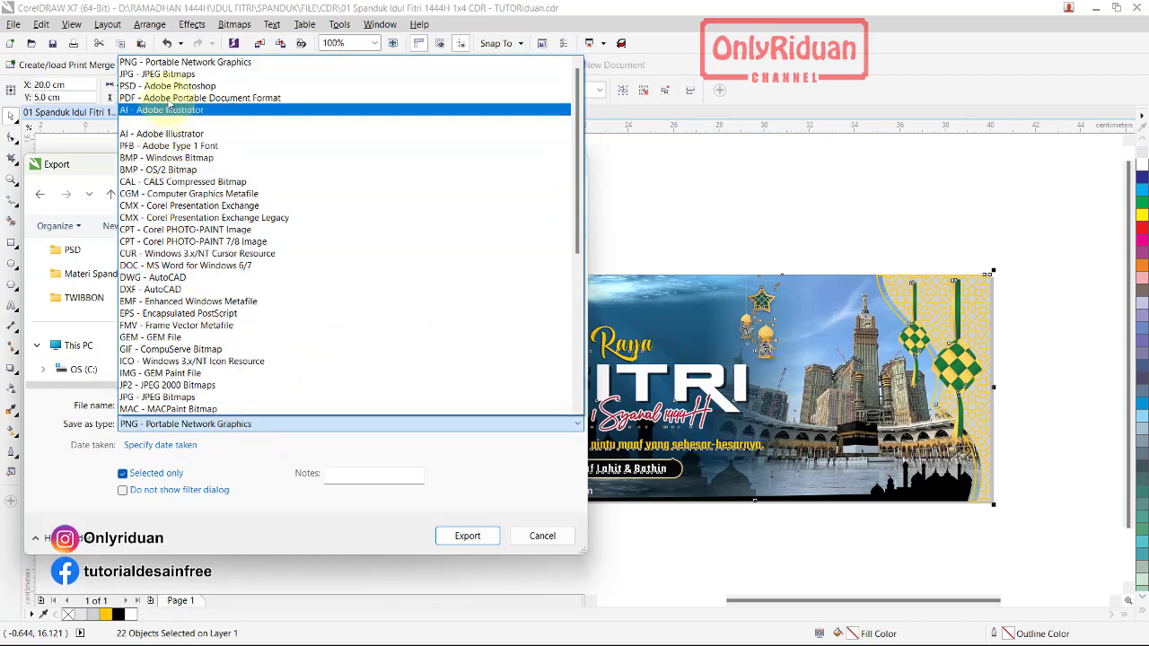
pyautogui.click(170, 74)
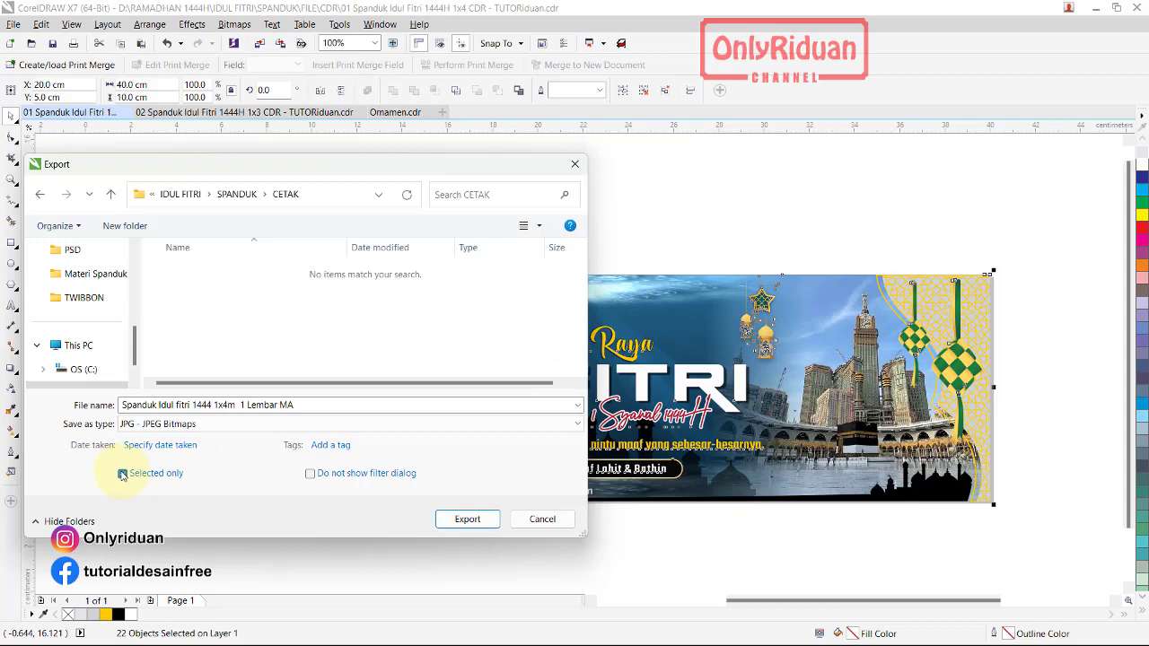
# Set the JPEG export resolution to 96 dpi and the width to 400 cm
pyautogui.click(464, 519)
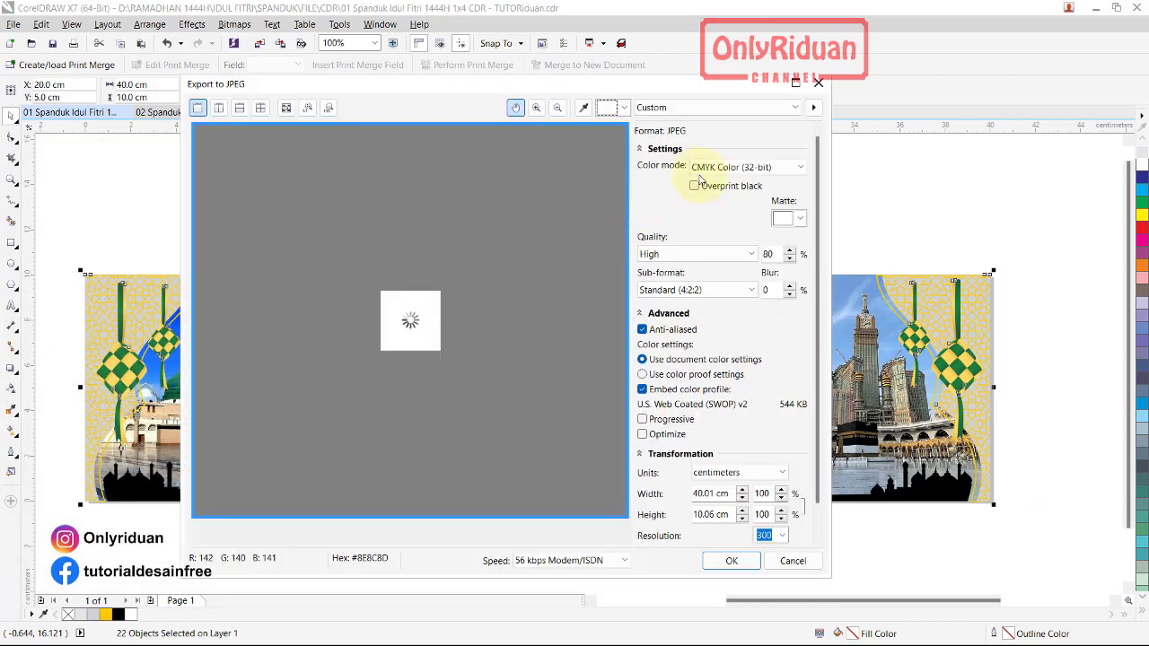
pyautogui.scroll(-1, 817, 238)
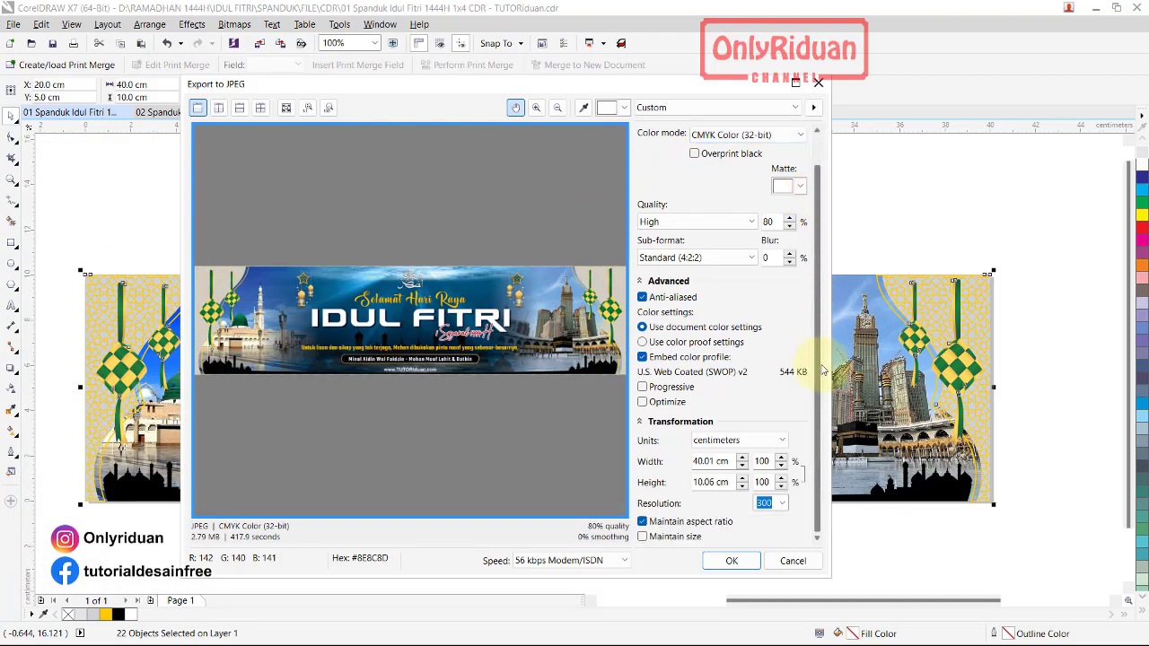
pyautogui.click(783, 503)
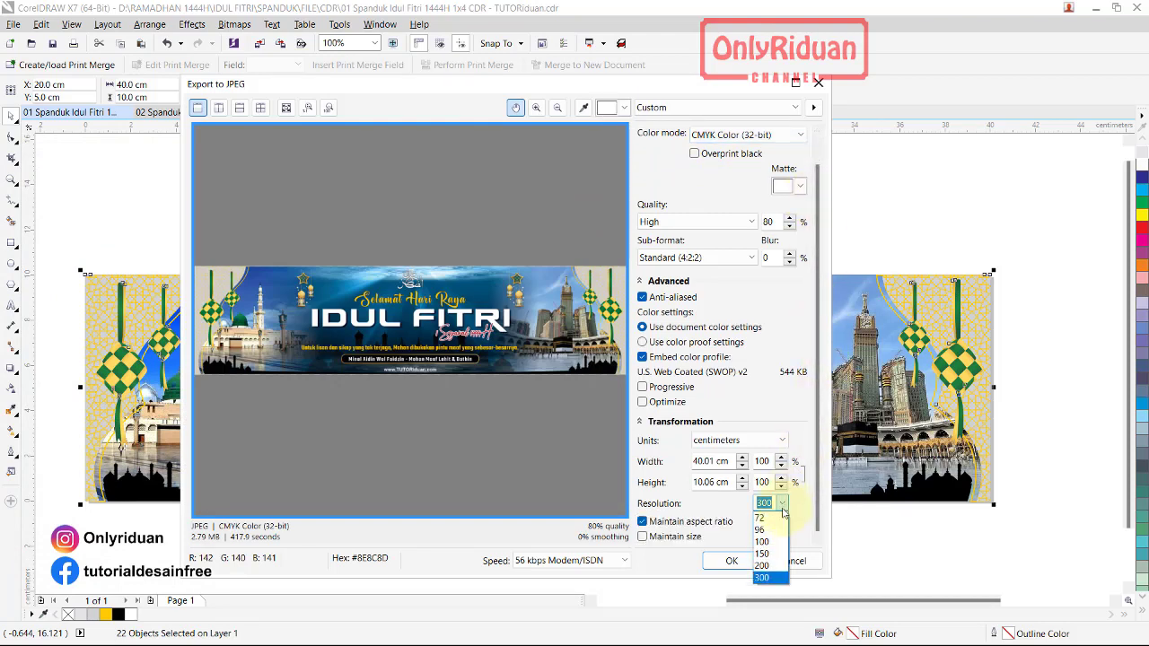
pyautogui.click(761, 529)
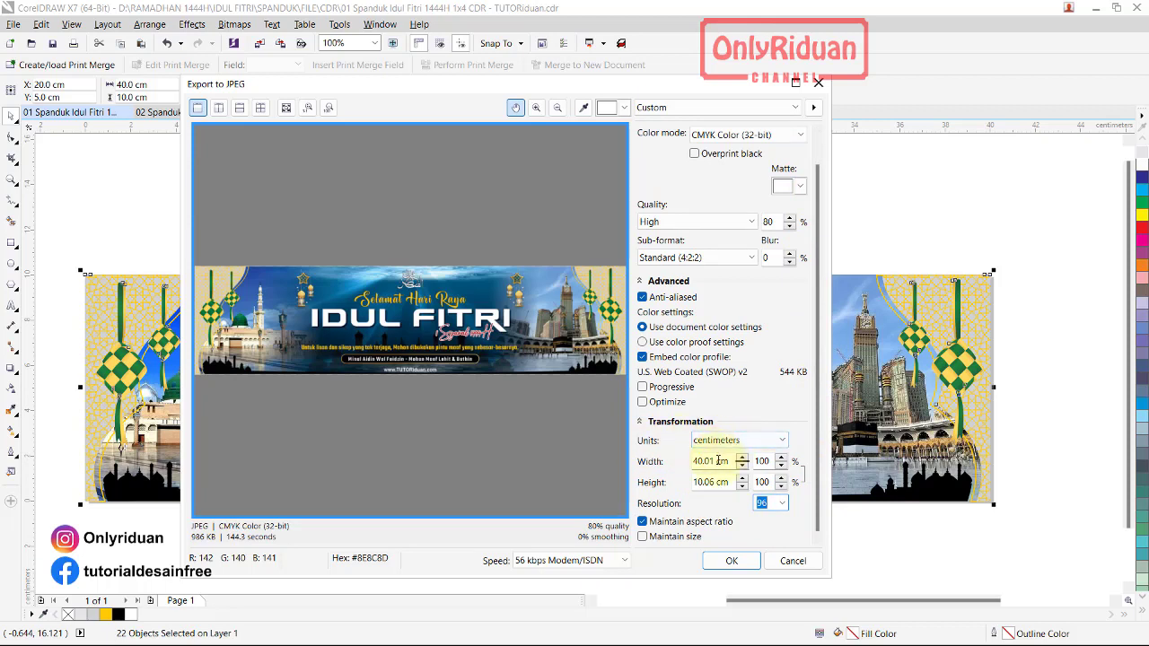
pyautogui.moveTo(714, 460); pyautogui.dragTo(669, 461)
pyautogui.write('4')
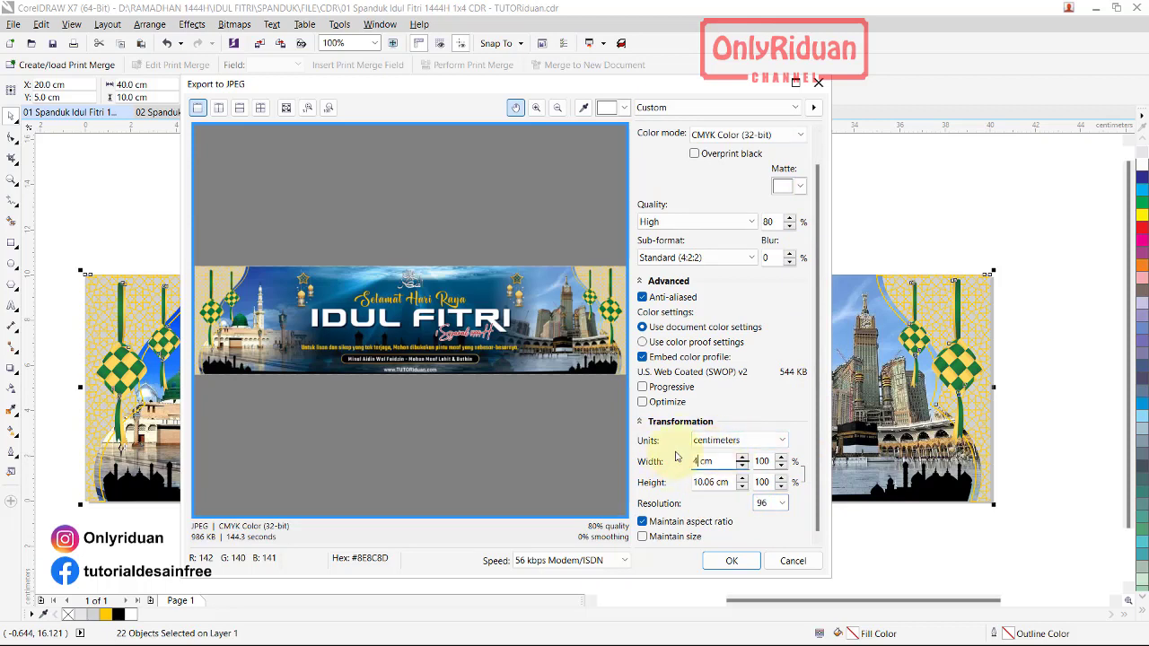
pyautogui.click(694, 482)
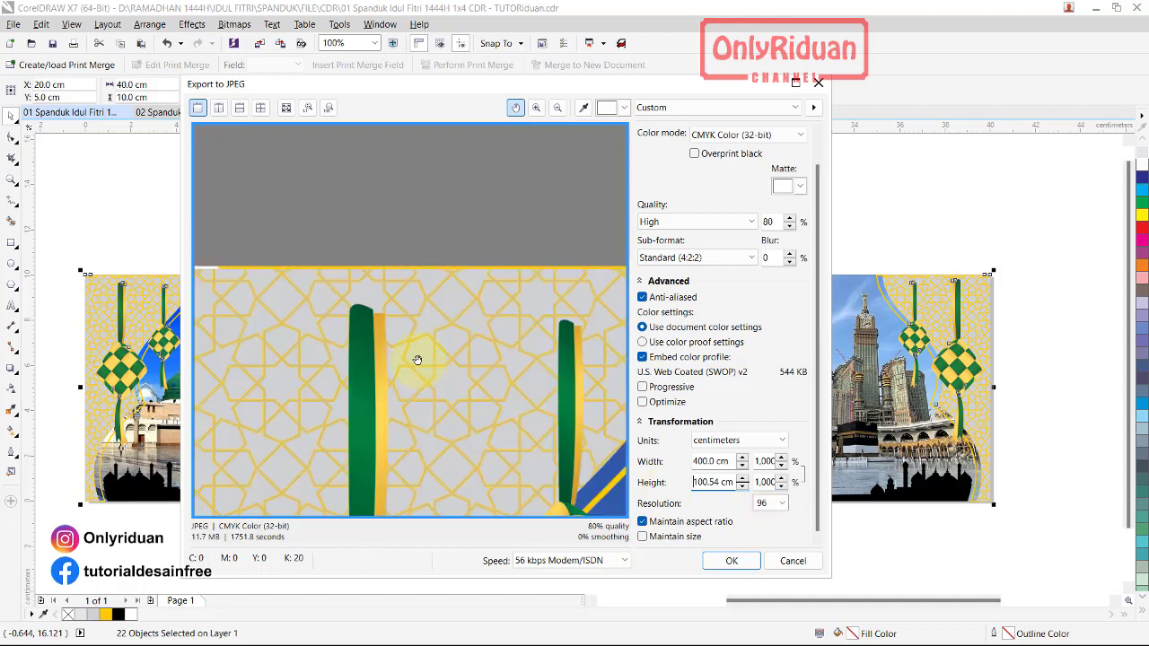
# Inspect the banner preview, confirm the JPEG export, and switch to the 02 Spanduk document
pyautogui.moveTo(418, 360); pyautogui.dragTo(386, 243)
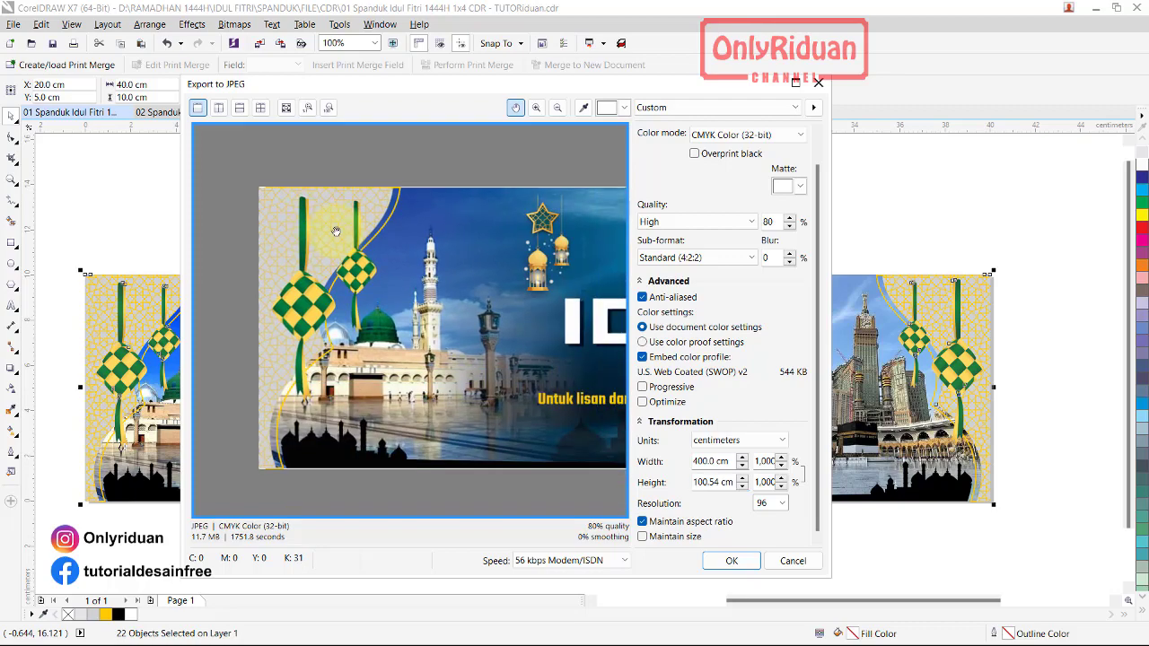
pyautogui.moveTo(386, 242); pyautogui.dragTo(418, 318)
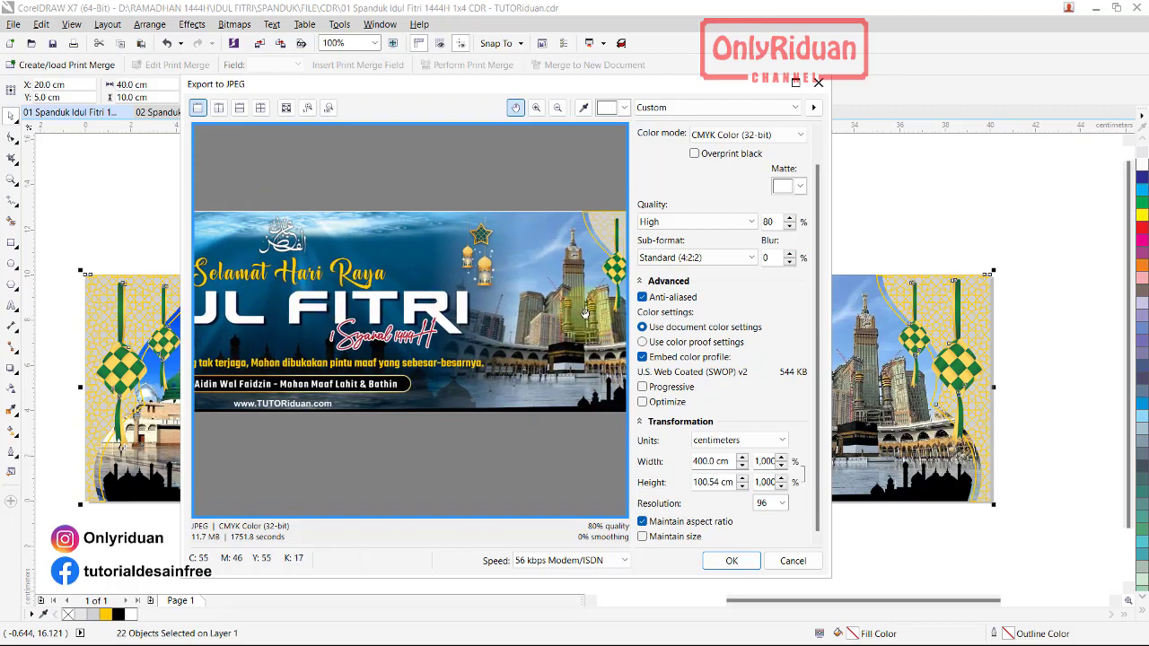
pyautogui.click(489, 329)
pyautogui.click(534, 329)
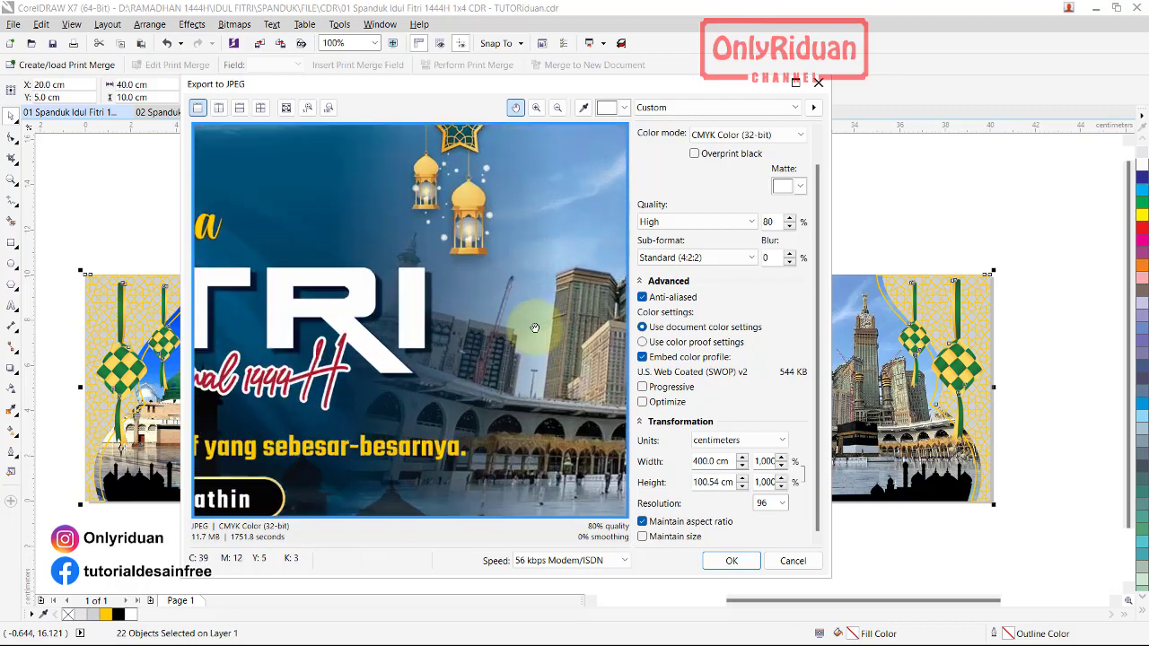
pyautogui.rightClick(534, 328)
pyautogui.click(502, 334)
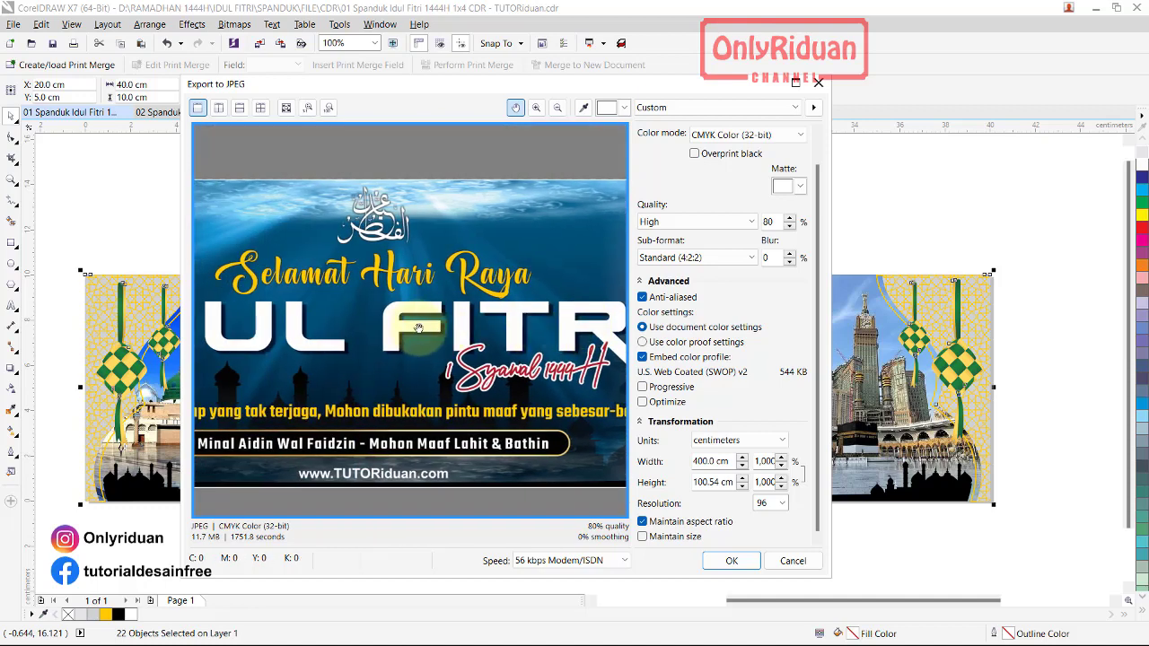
pyautogui.rightClick(477, 340)
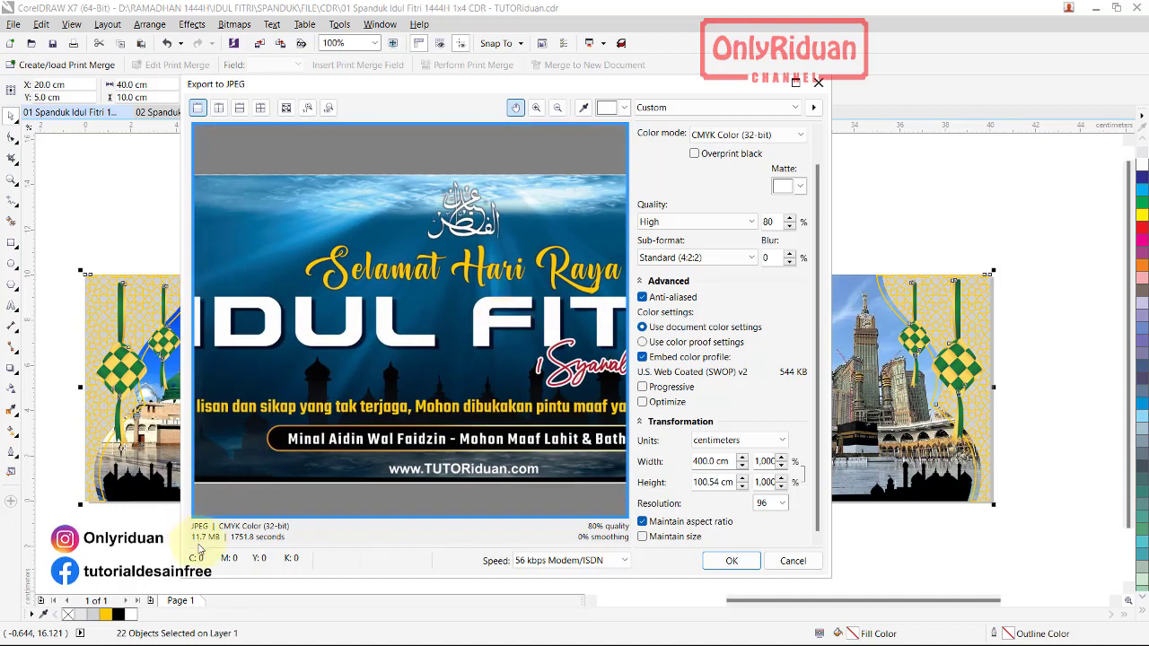
pyautogui.moveTo(355, 326); pyautogui.dragTo(490, 324)
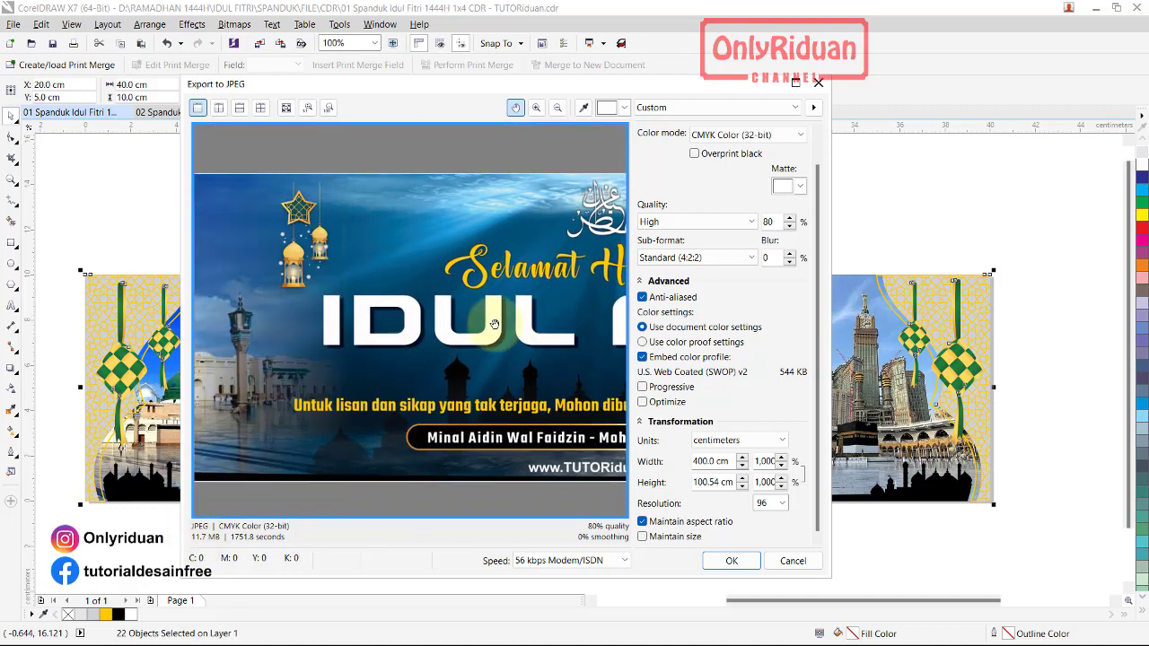
pyautogui.click(725, 562)
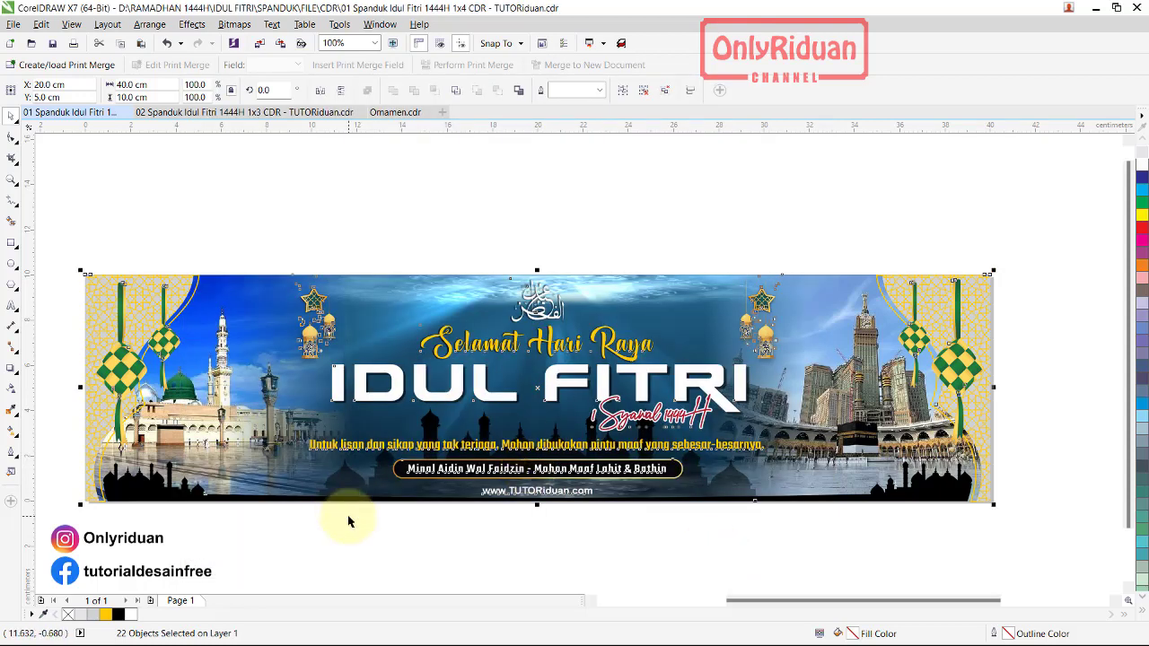
pyautogui.click(253, 118)
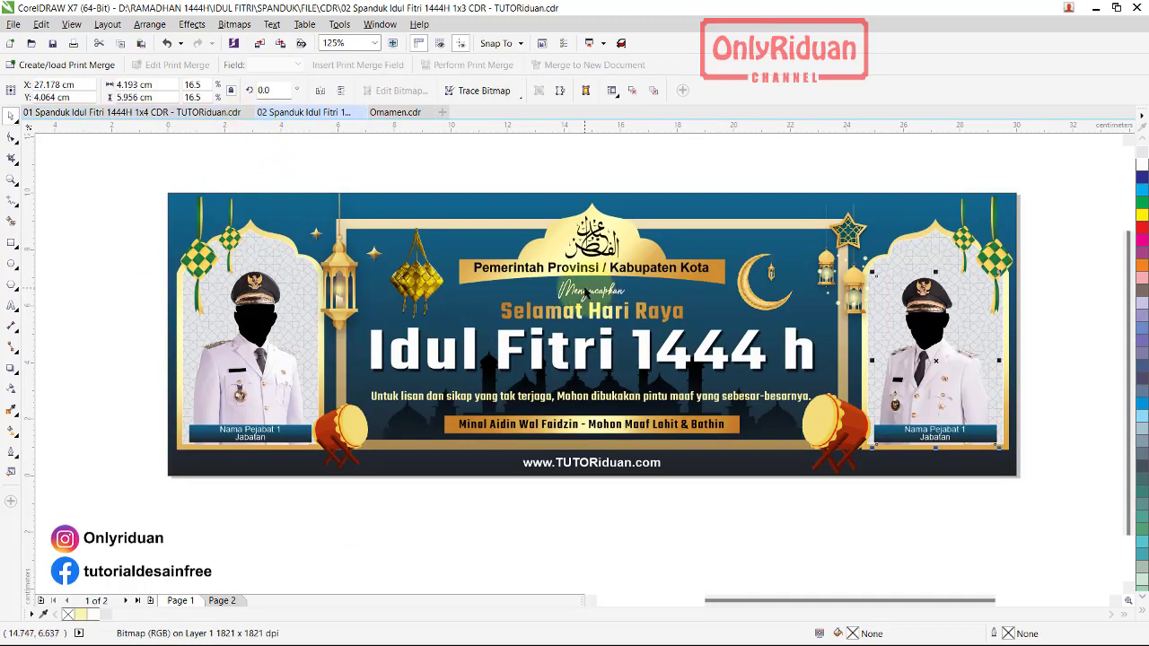
# Return to the Photoshop 1x3 banner and measure its image size in centimeters
pyautogui.click(1093, 8)
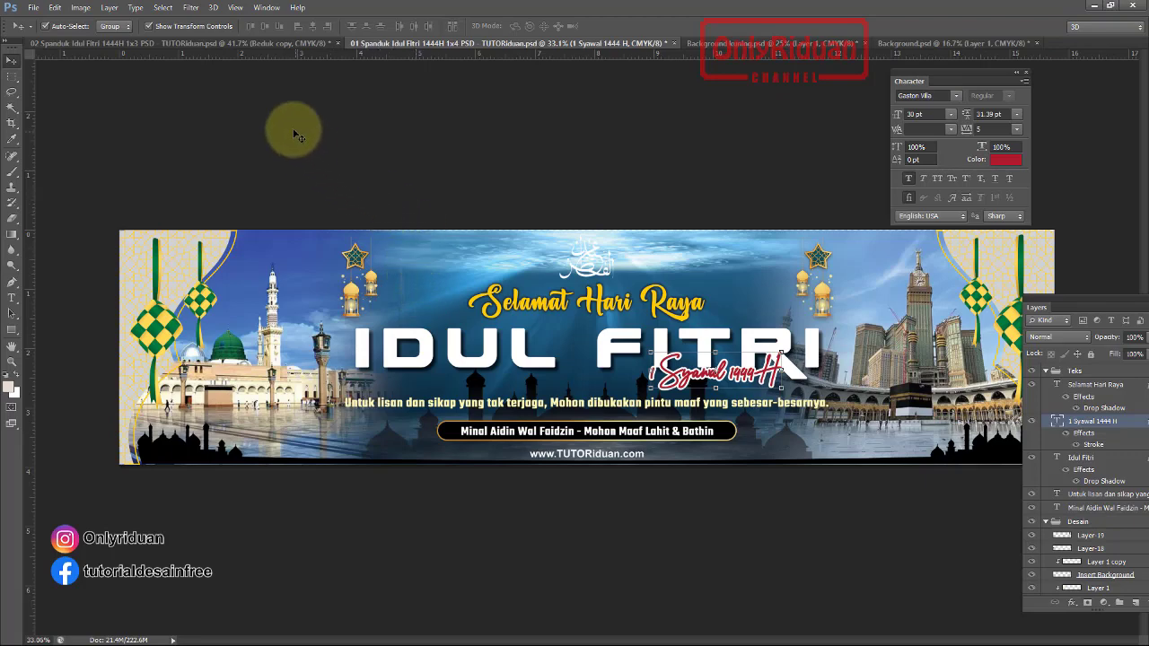
pyautogui.click(224, 43)
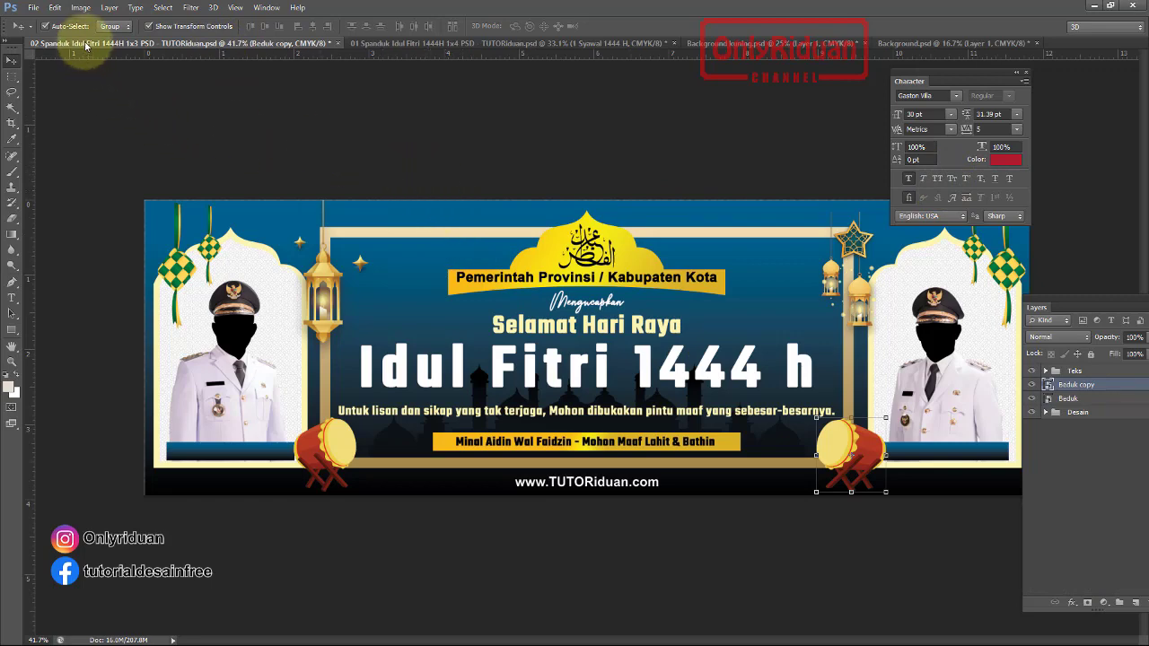
pyautogui.click(80, 7)
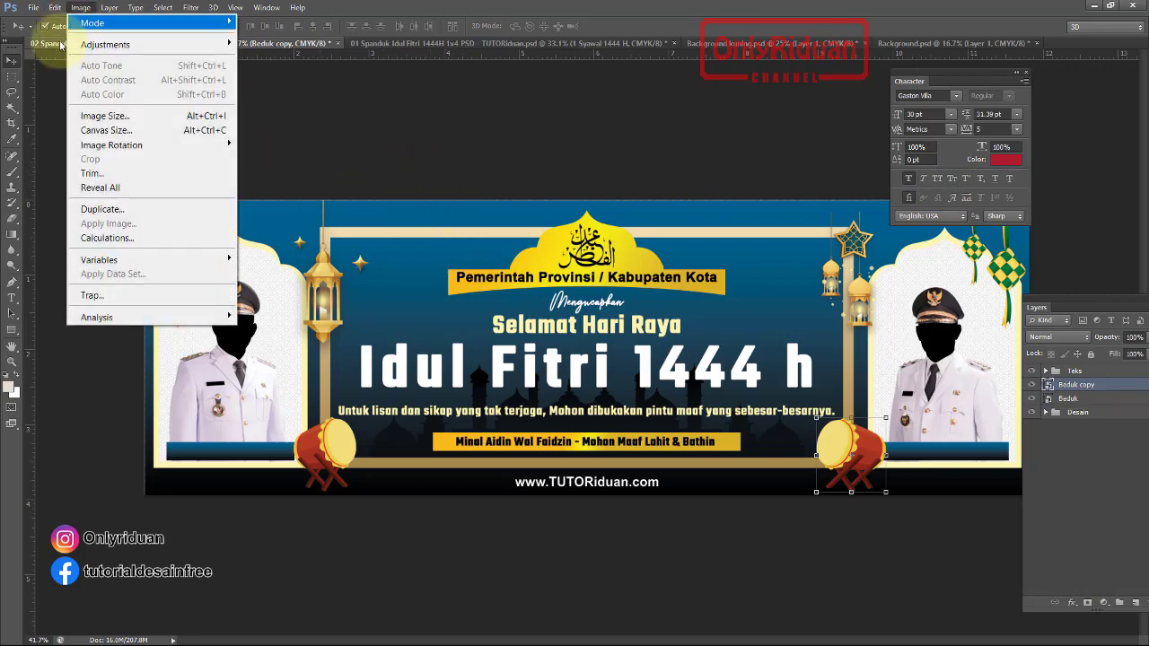
pyautogui.click(105, 116)
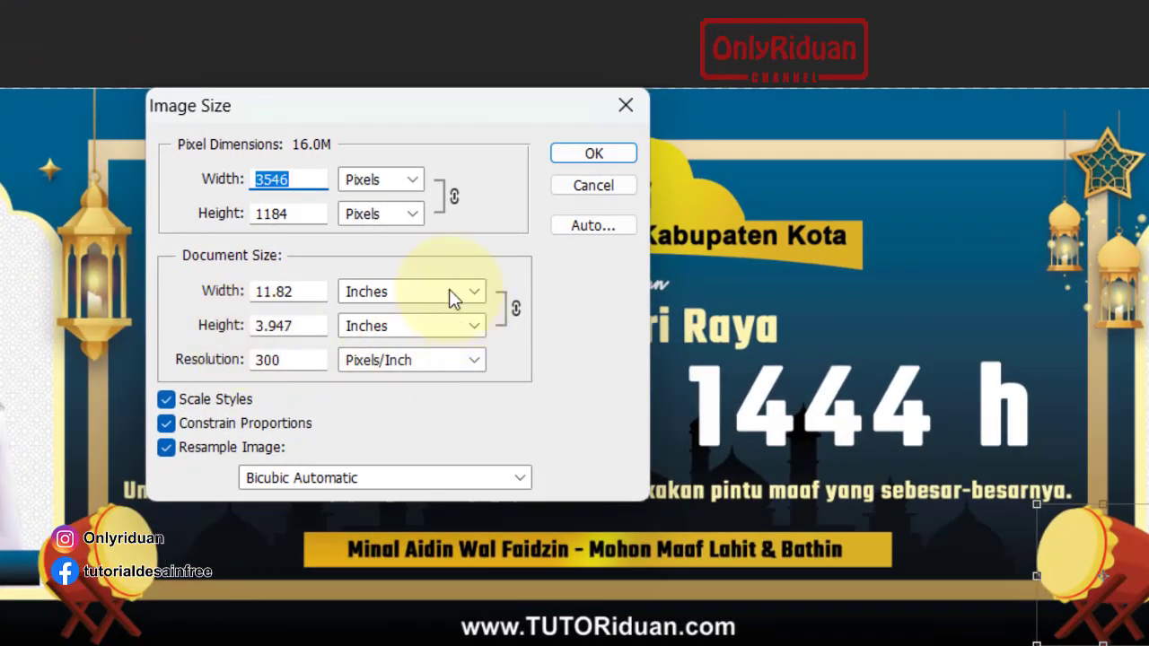
pyautogui.click(444, 295)
pyautogui.click(422, 362)
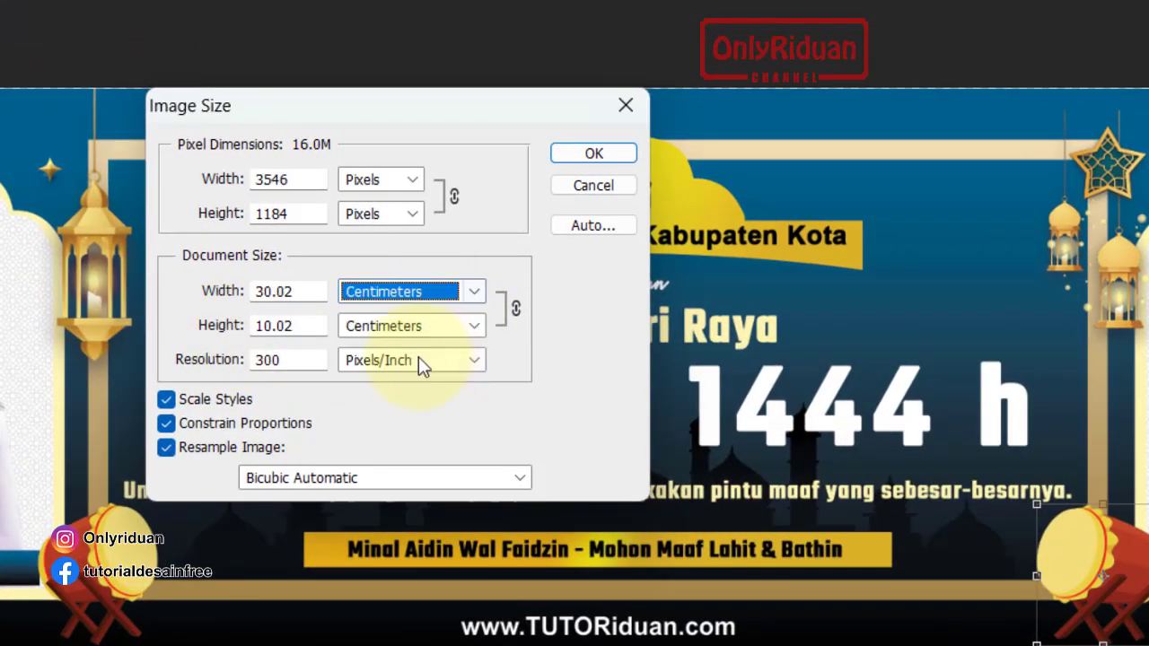
# Resize the image to 96 pixels/inch and 300 cm wide
pyautogui.moveTo(303, 360); pyautogui.dragTo(247, 360)
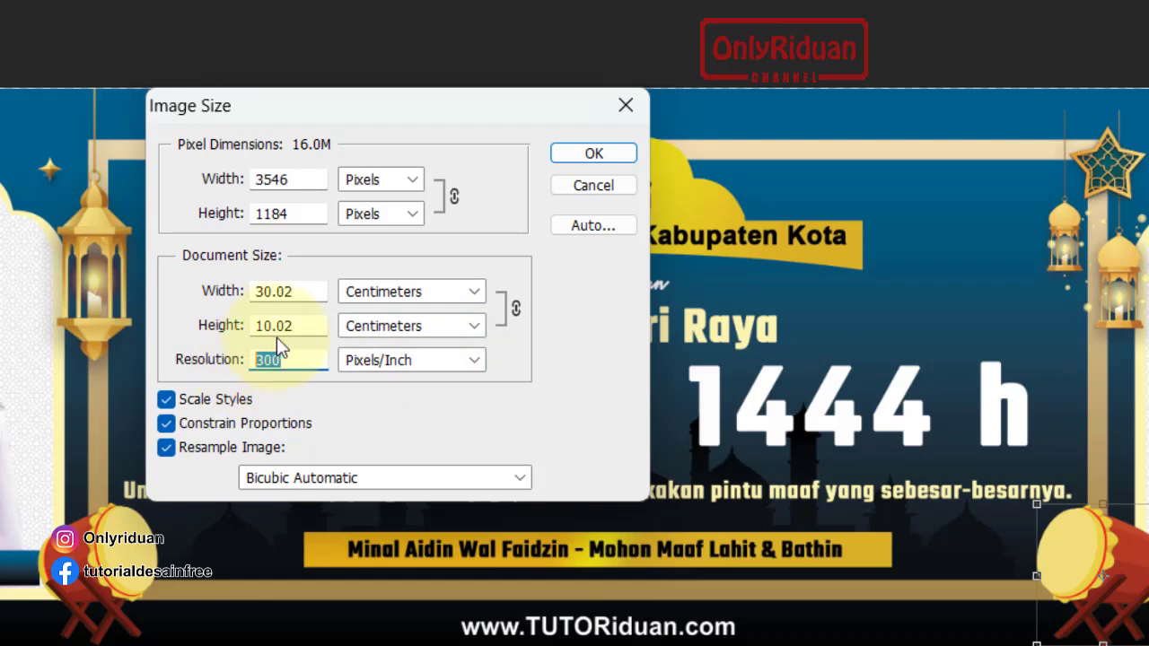
pyautogui.write('96')
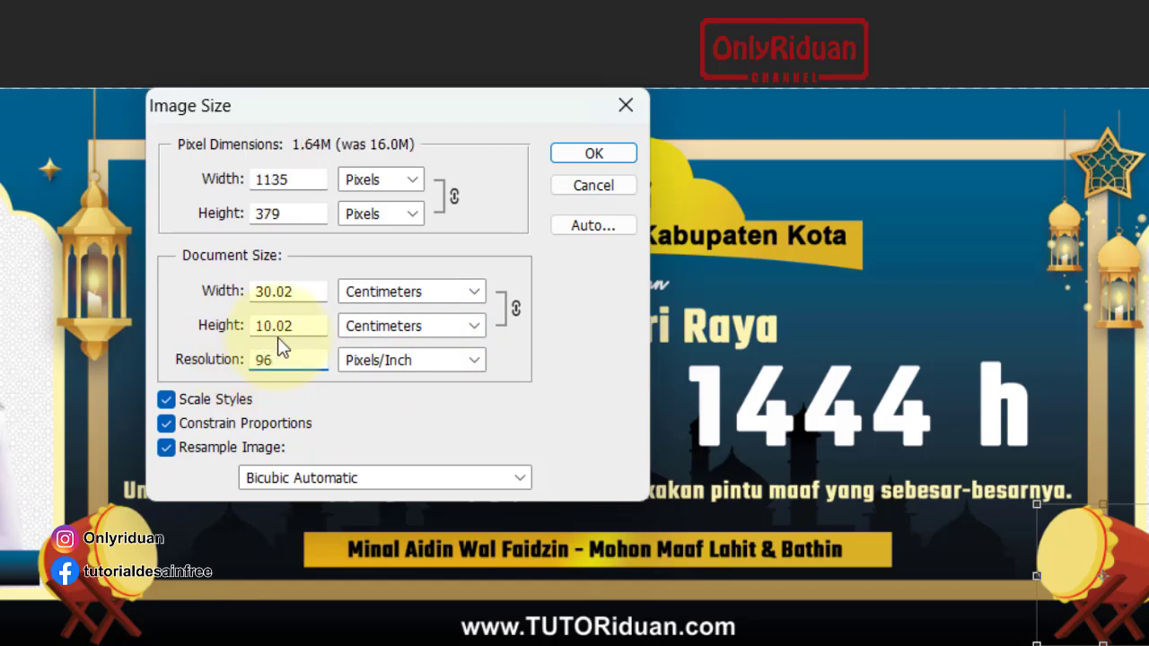
pyautogui.moveTo(308, 291); pyautogui.dragTo(238, 291)
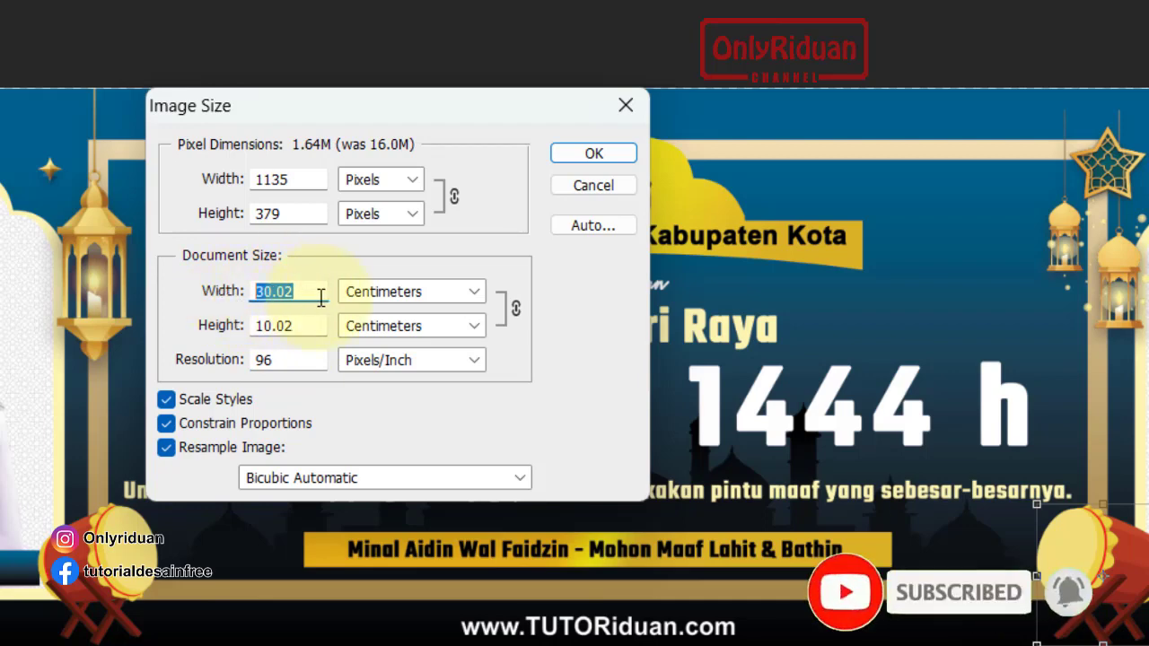
pyautogui.write('300')
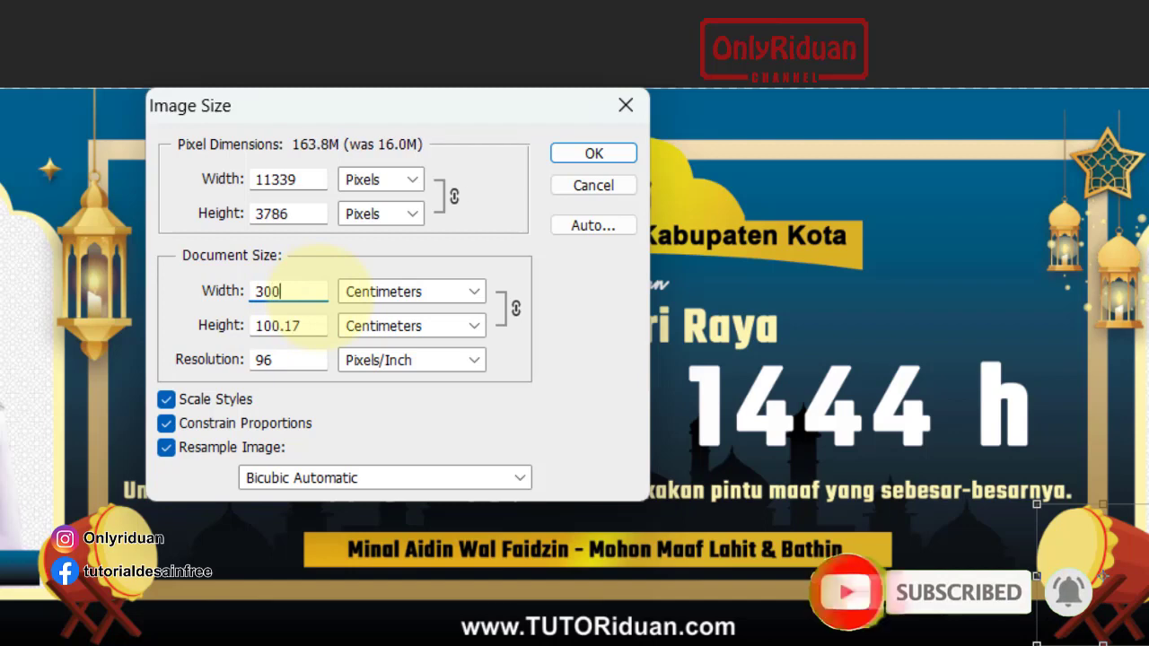
pyautogui.doubleClick(289, 290)
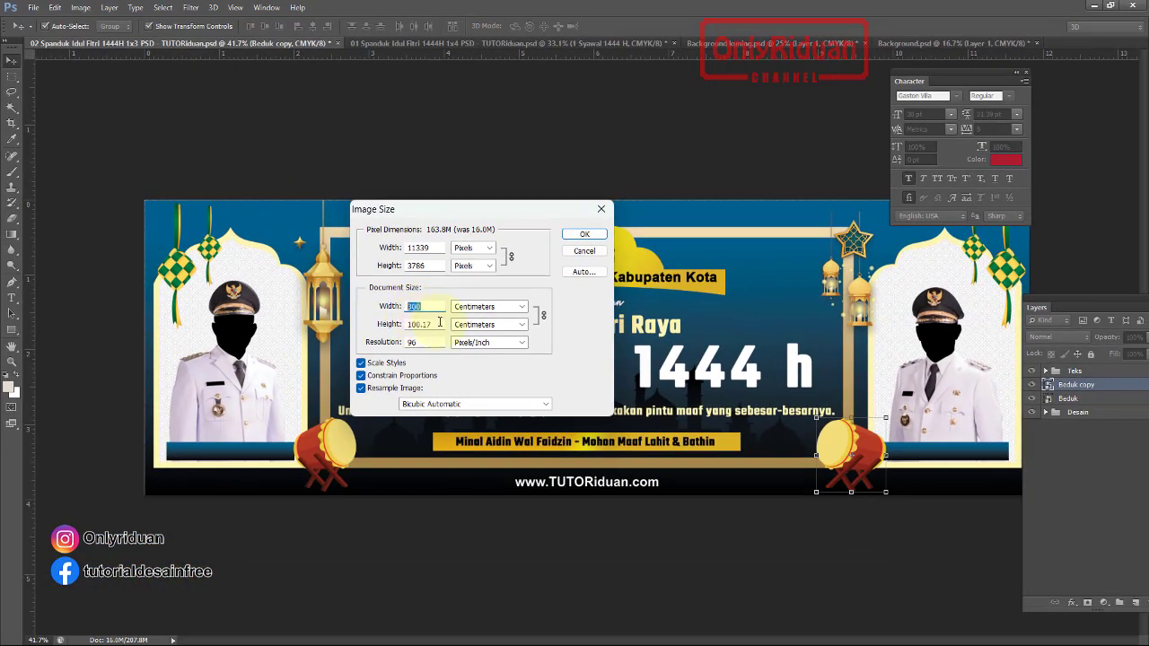
pyautogui.click(579, 250)
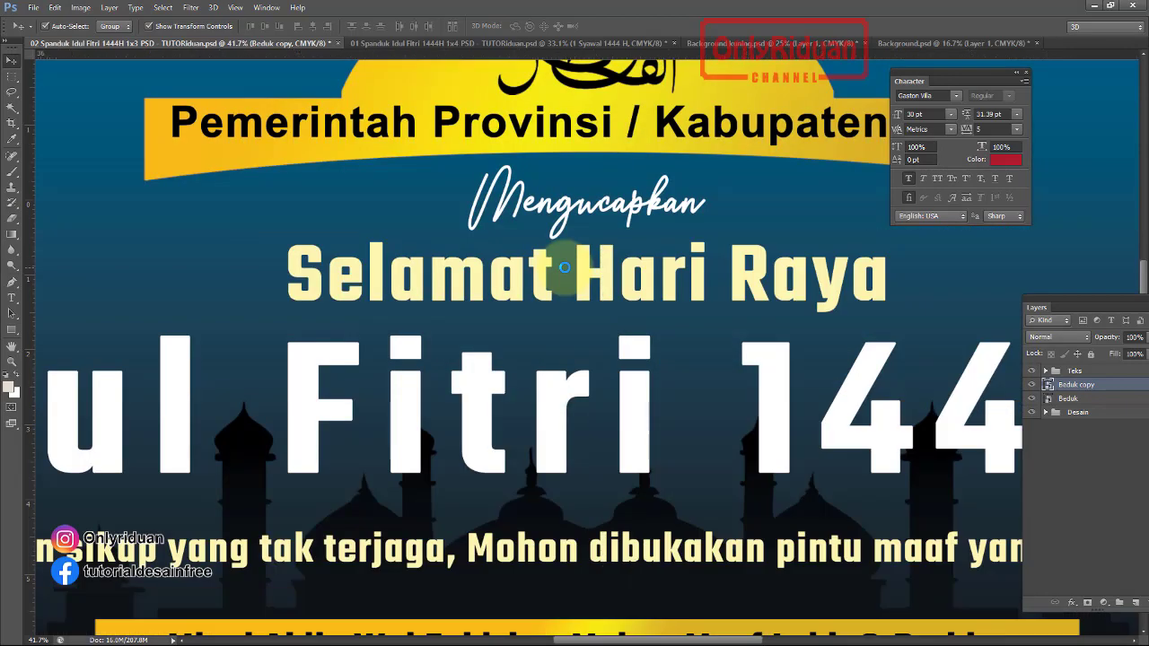
pyautogui.scroll(-1, 567, 275)
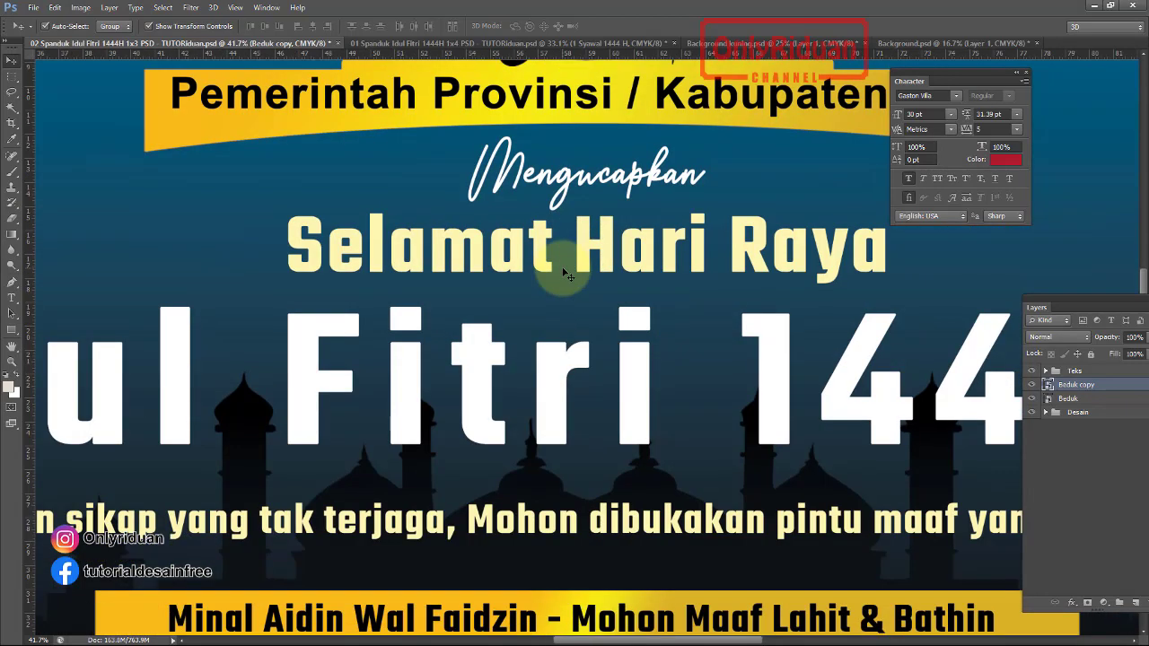
pyautogui.scroll(-3, 567, 275)
pyautogui.scroll(-2, 567, 275)
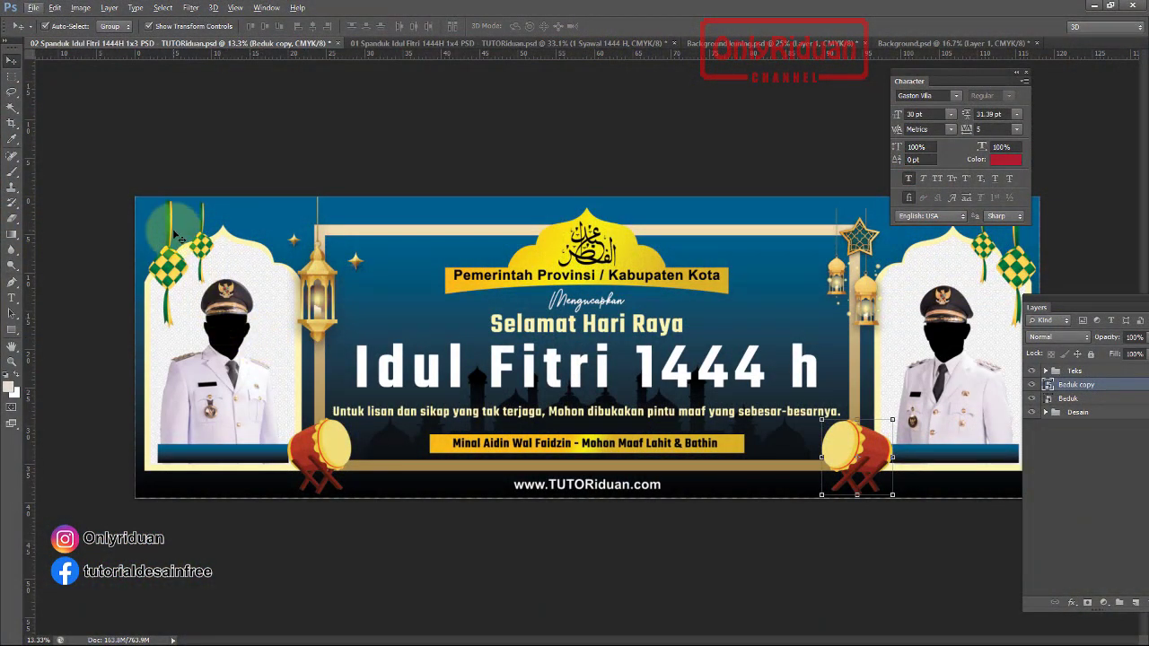
# Save a copy of the banner into the CETAK folder in JPEG format
pyautogui.click(32, 7)
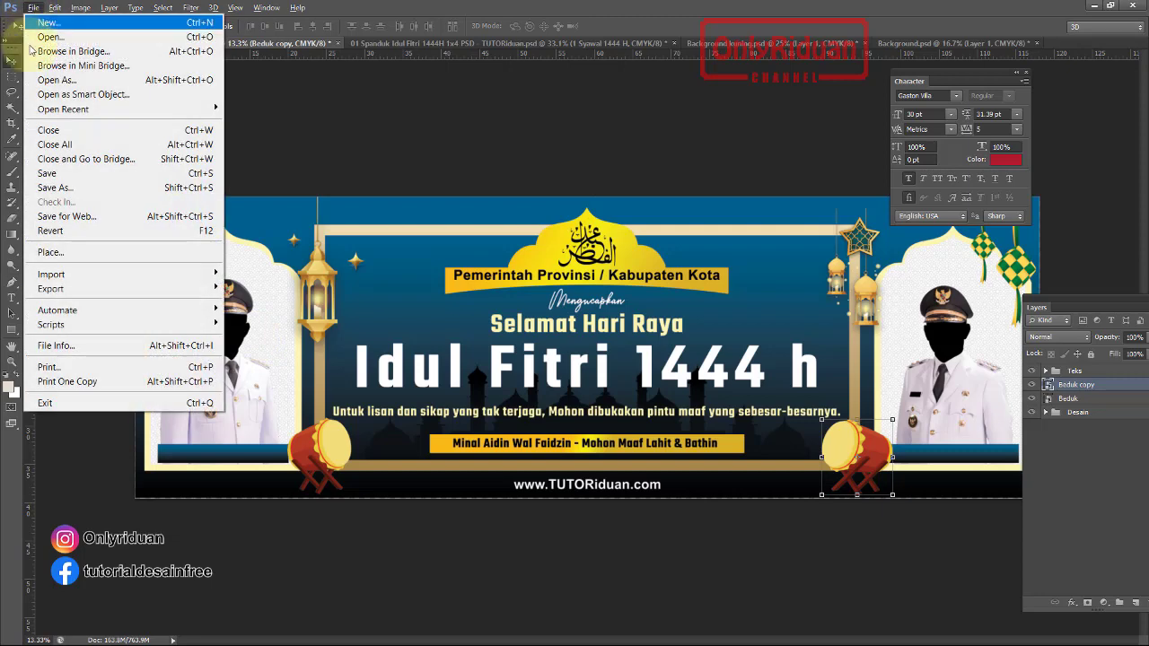
pyautogui.click(76, 189)
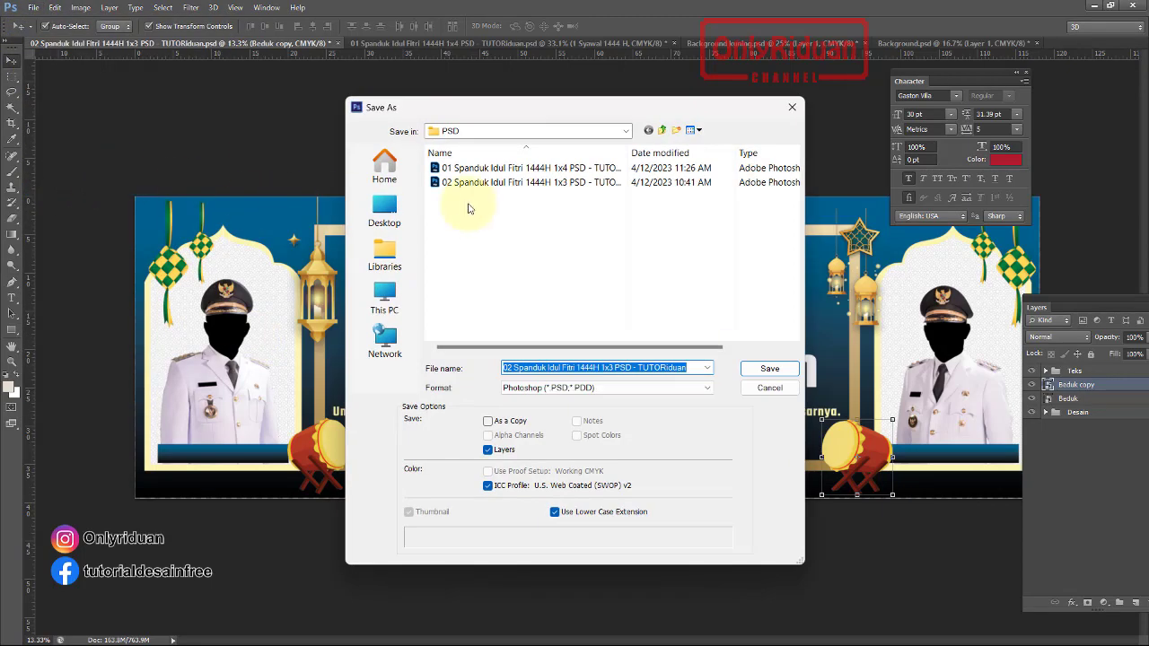
pyautogui.click(660, 130)
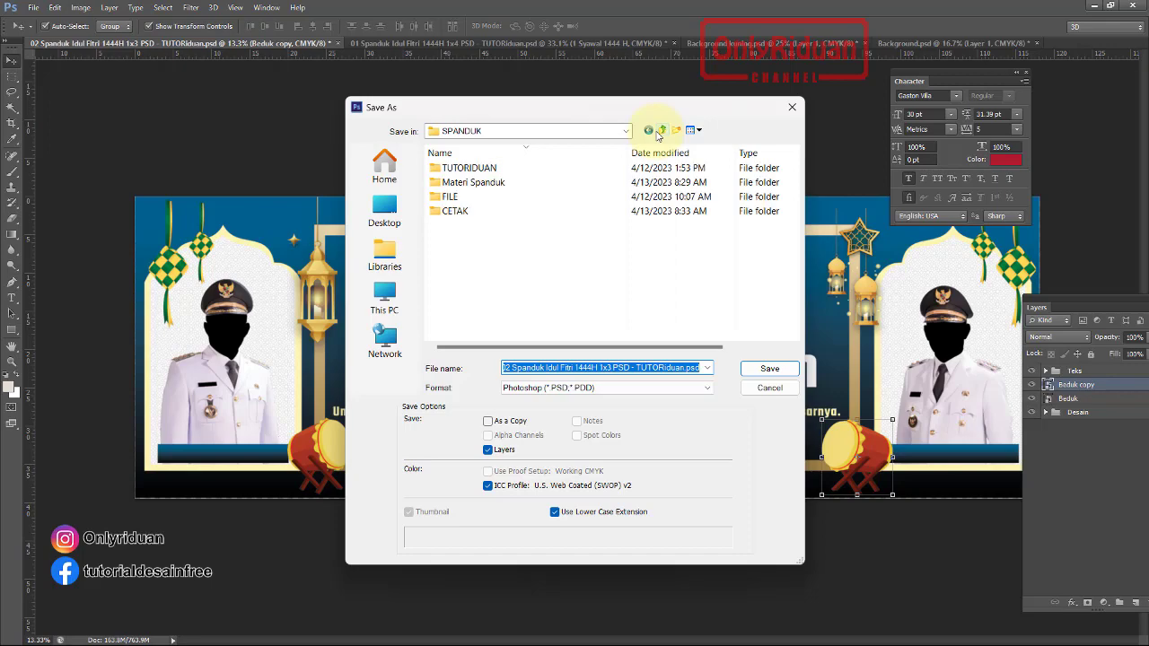
pyautogui.doubleClick(455, 211)
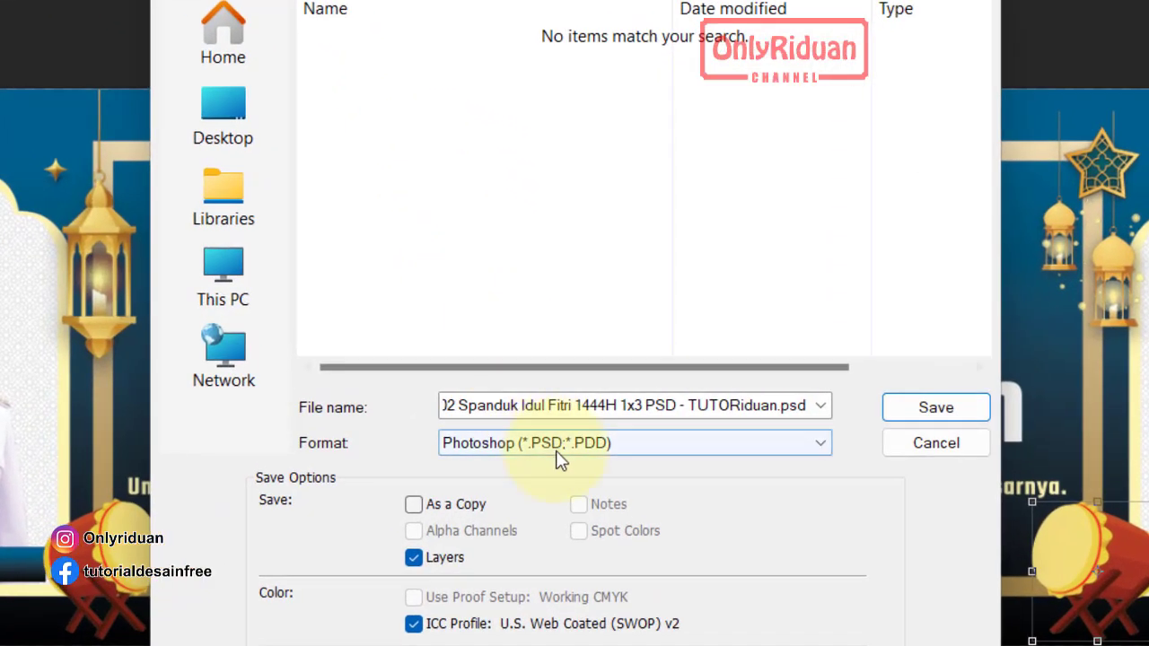
pyautogui.click(556, 430)
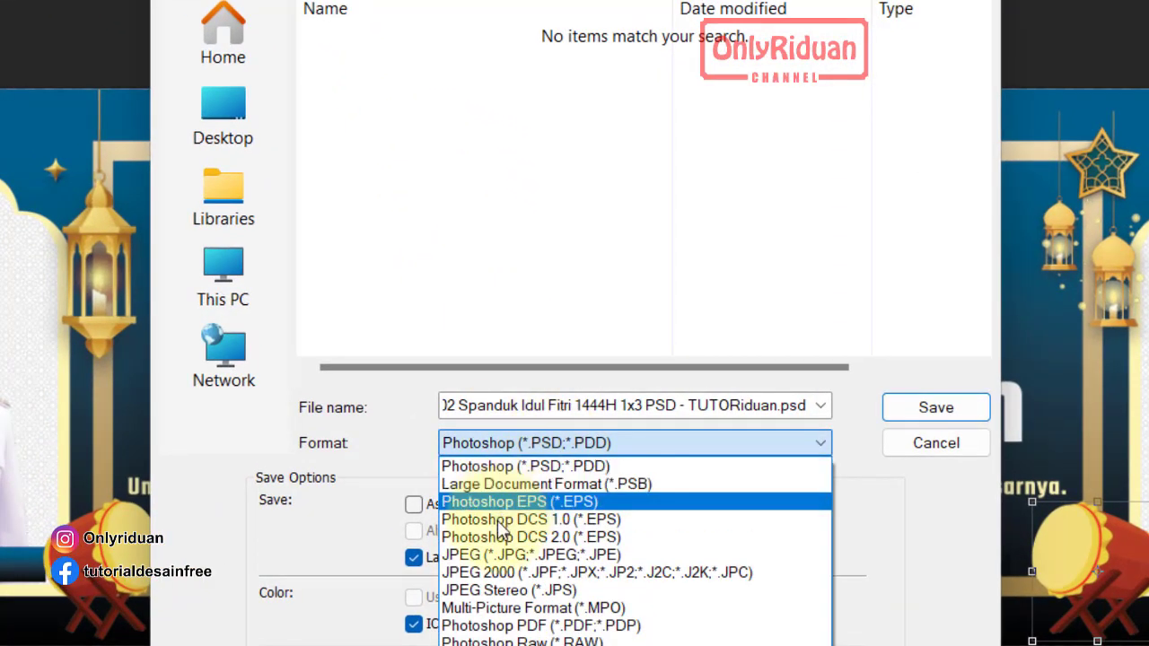
pyautogui.click(498, 554)
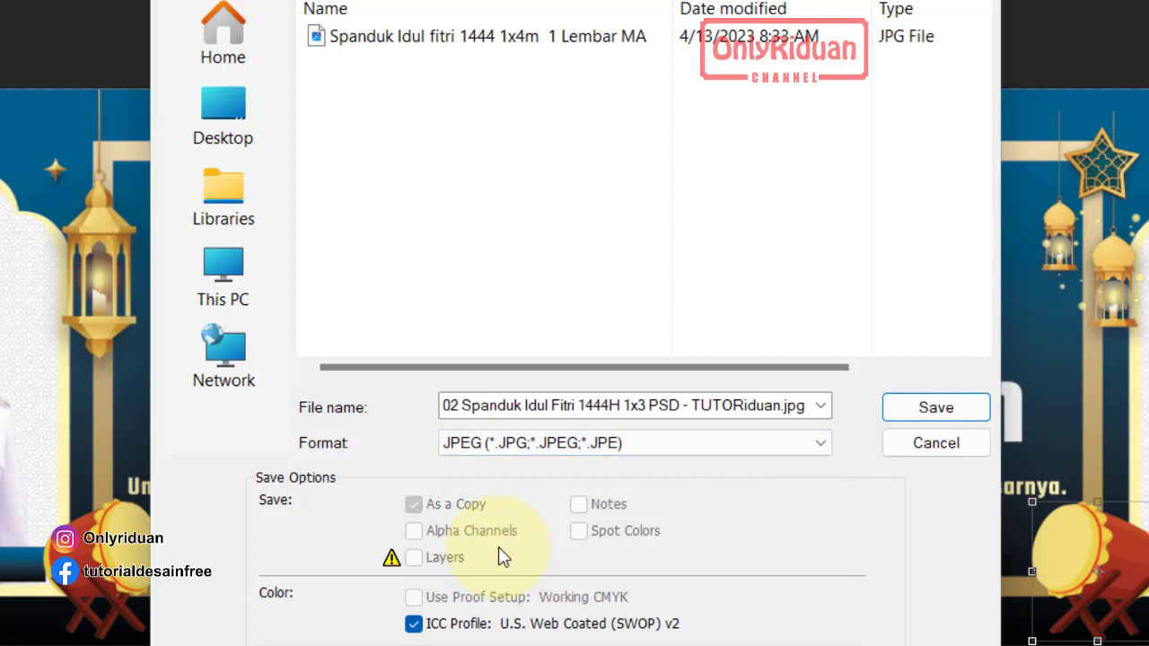
# Name the file Spanduk Idul fitri 1444 1x3m 1 Lembar MA and save at quality 12
pyautogui.click(409, 40)
pyautogui.click(626, 408)
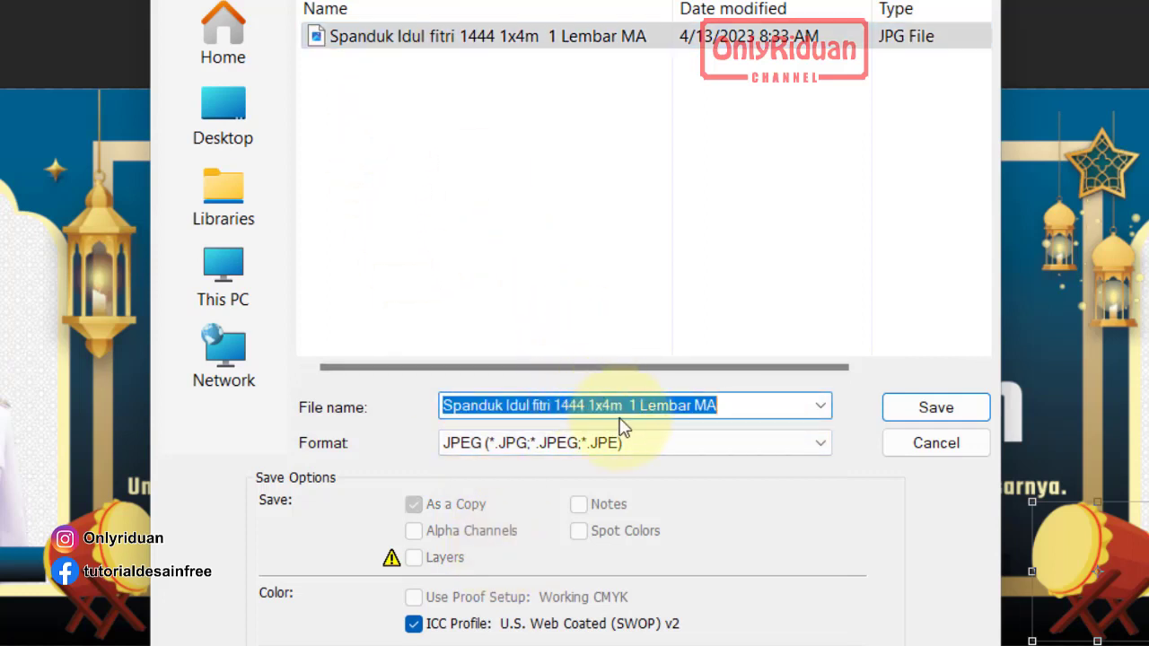
pyautogui.click(597, 404)
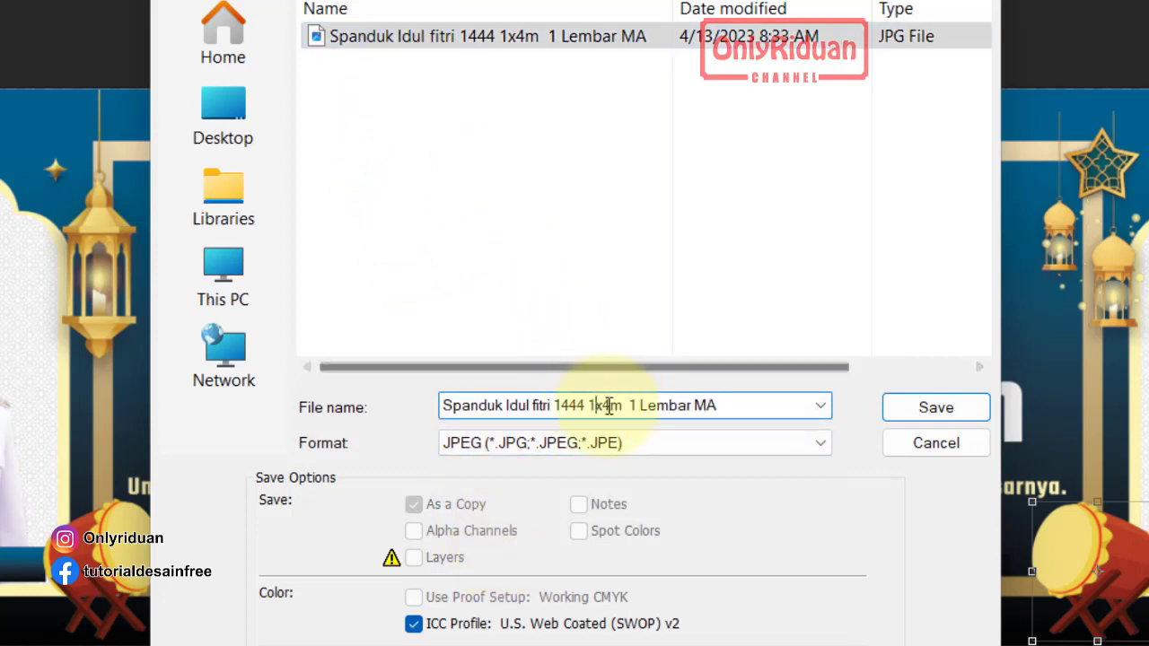
pyautogui.press('Delete')
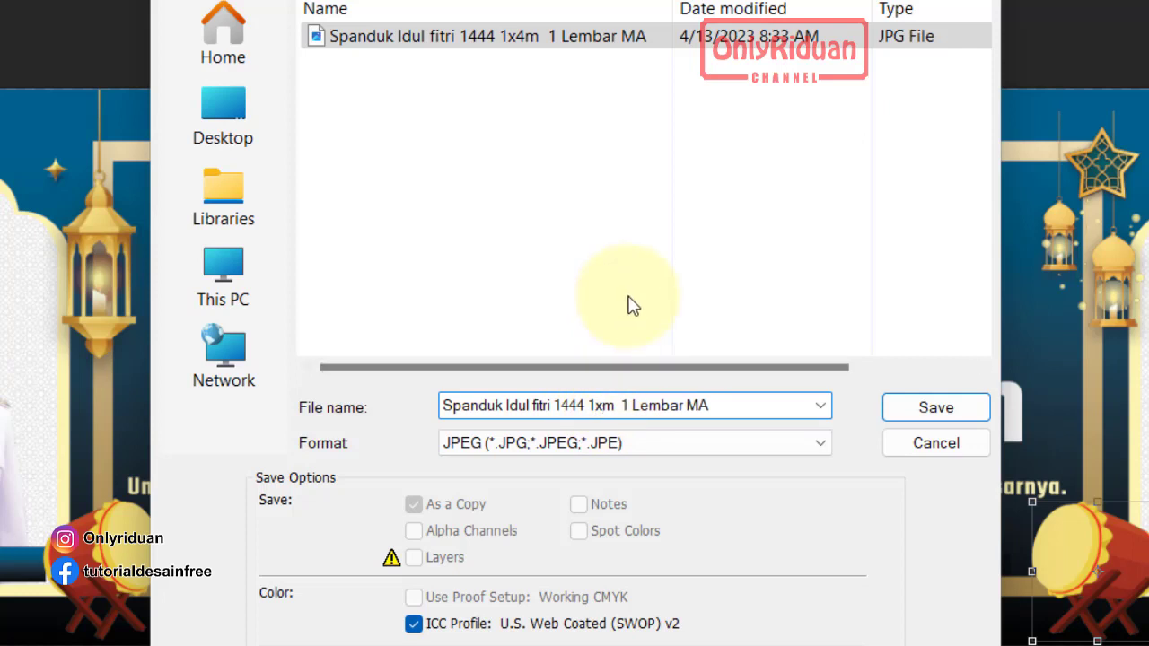
pyautogui.write('3')
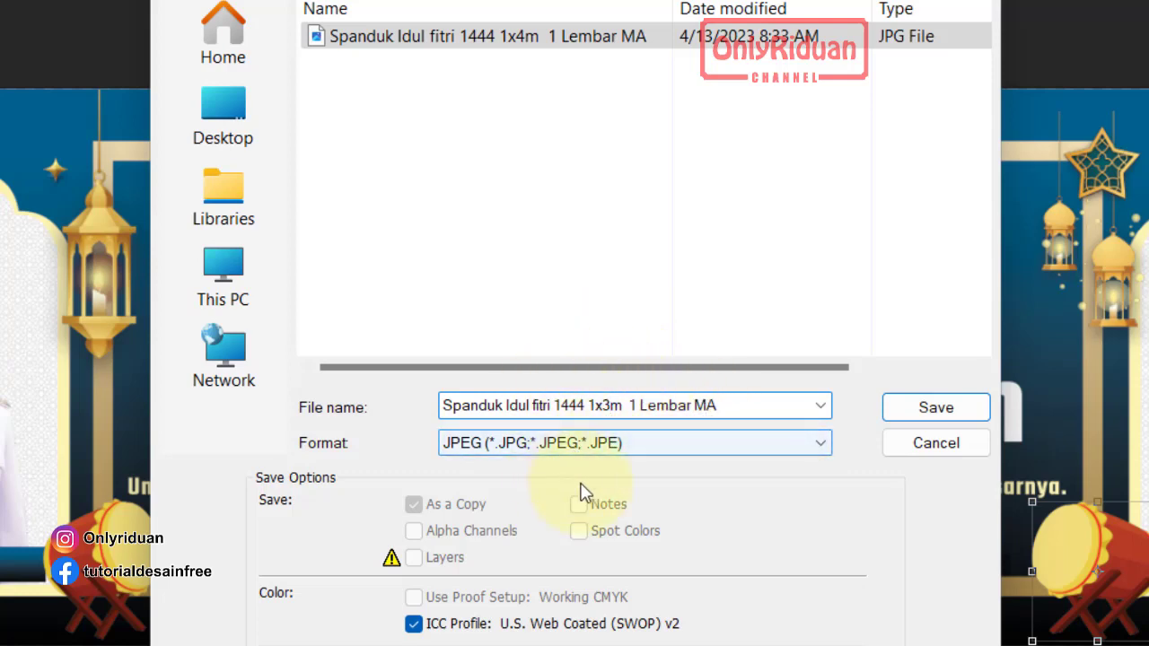
pyautogui.click(931, 410)
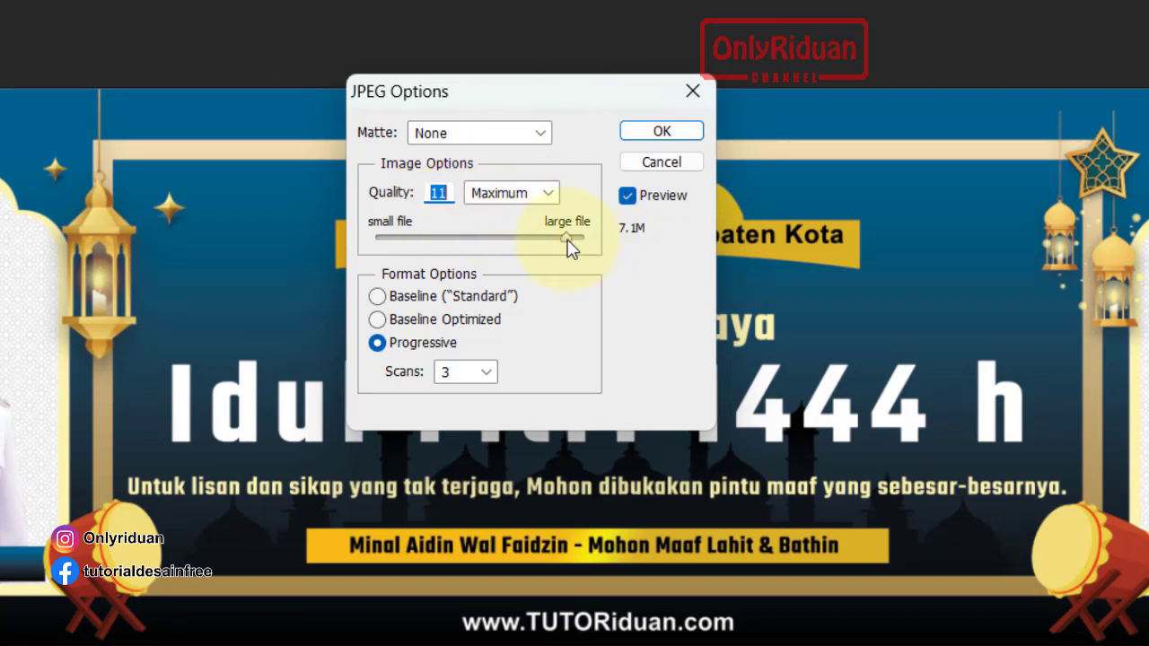
pyautogui.moveTo(567, 239); pyautogui.dragTo(583, 239)
pyautogui.click(661, 131)
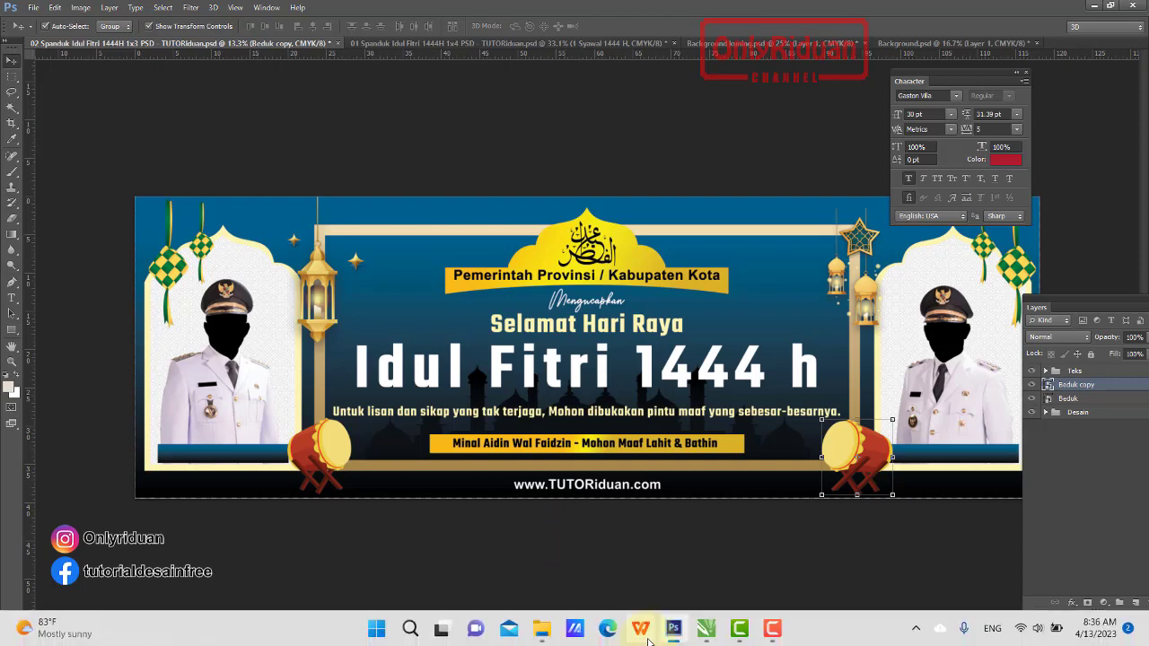
pyautogui.click(555, 633)
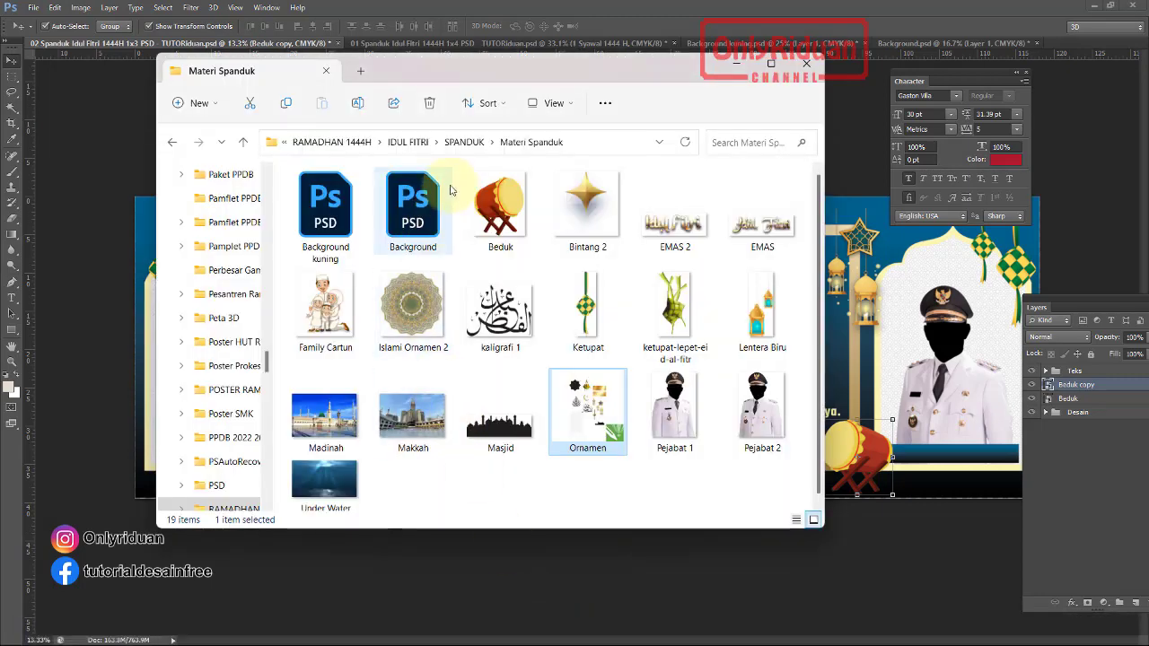
pyautogui.click(467, 142)
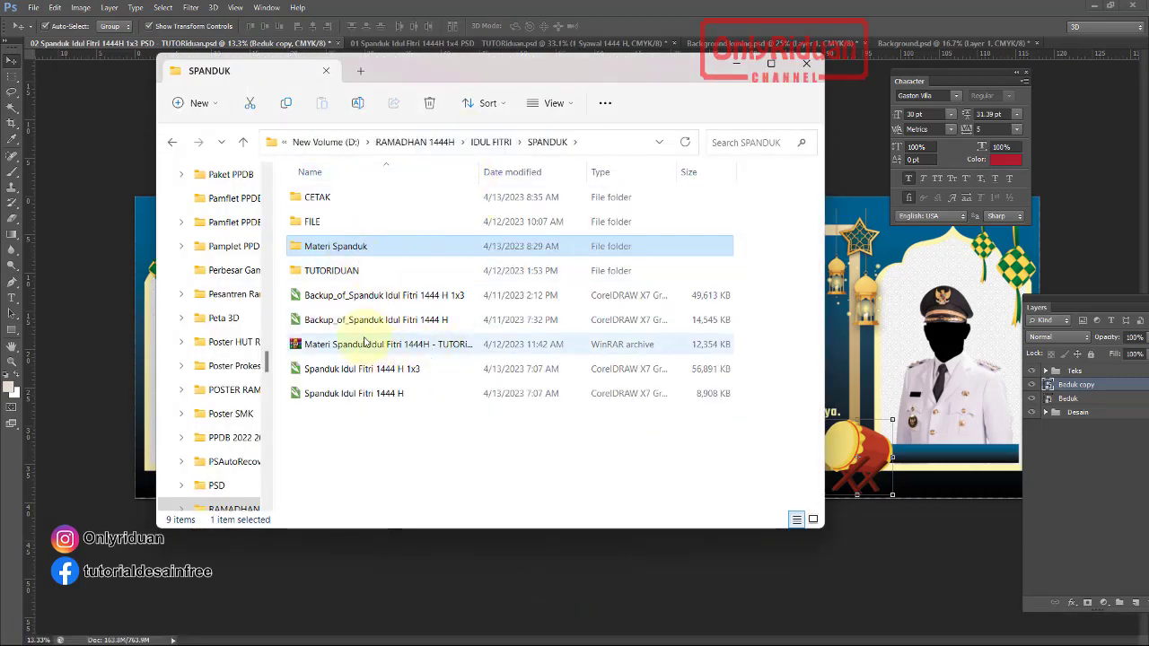
pyautogui.doubleClick(317, 197)
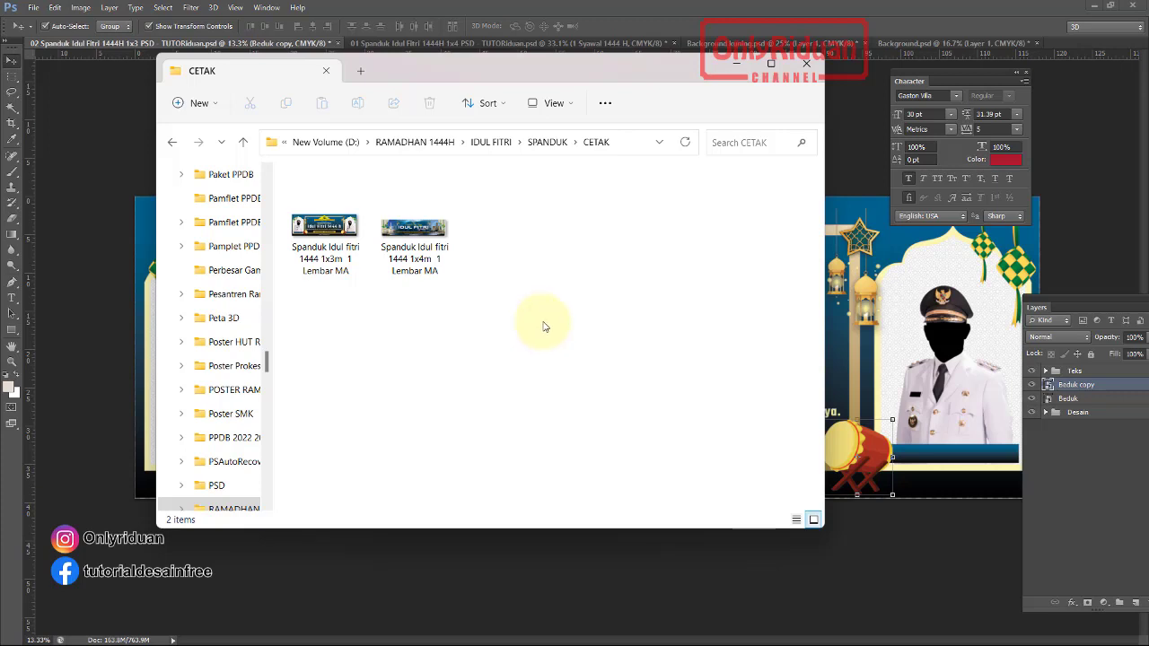
pyautogui.moveTo(324, 242)
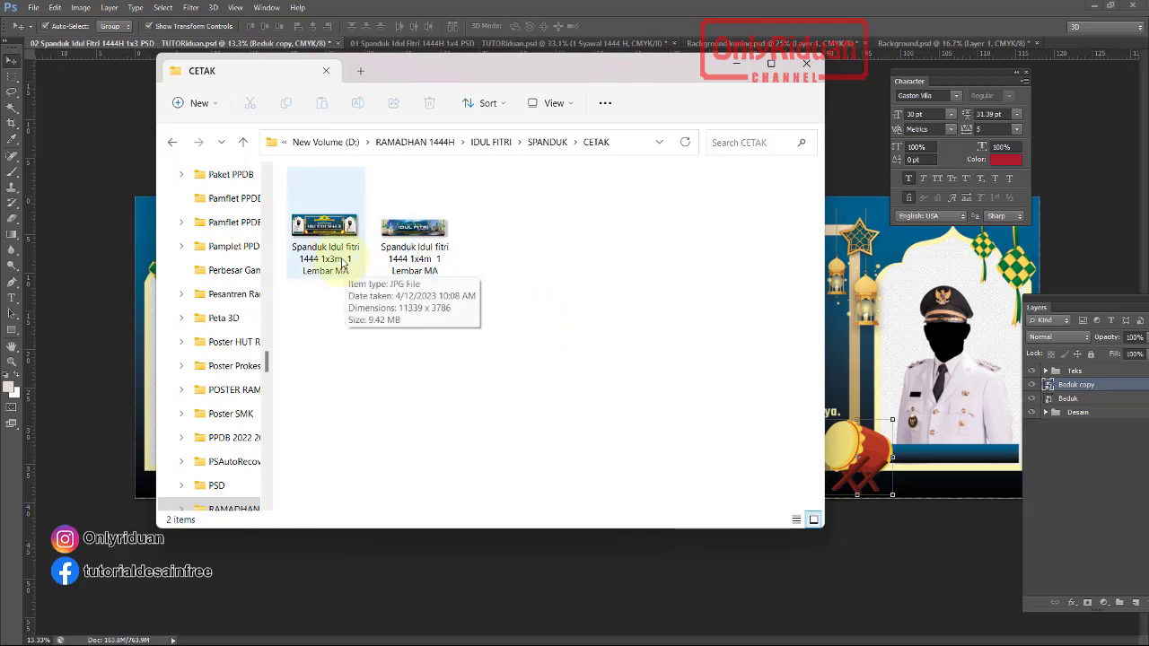
pyautogui.click(1032, 34)
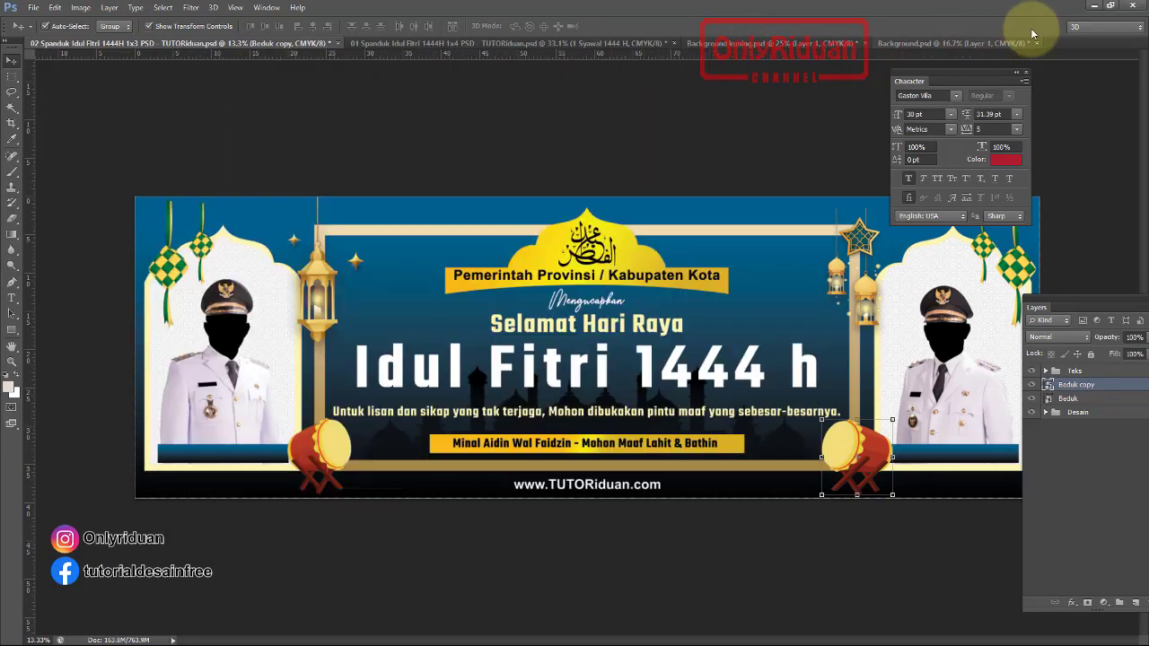